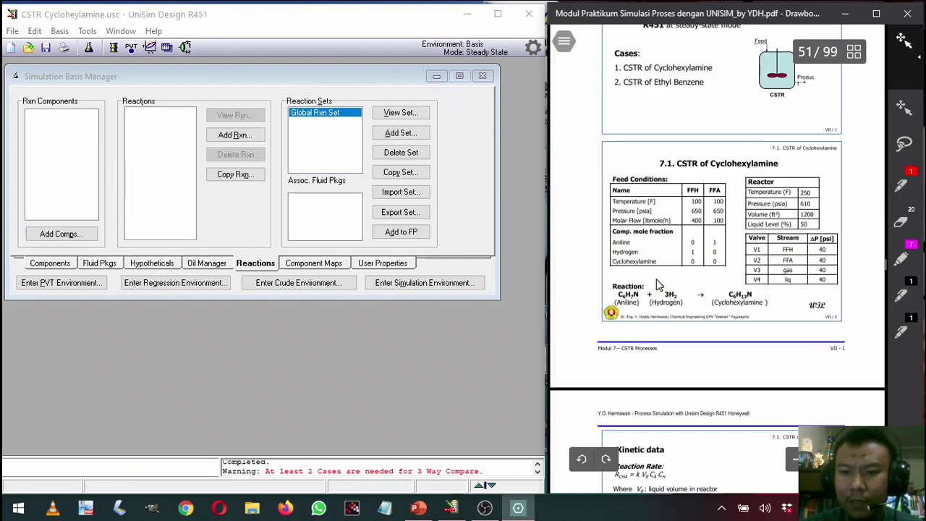
- Review the cyclohexylamine CSTR case in the PDF module, including the feed conditions, kinetic data and process flow diagram
scroll(659, 284, "down", 5)
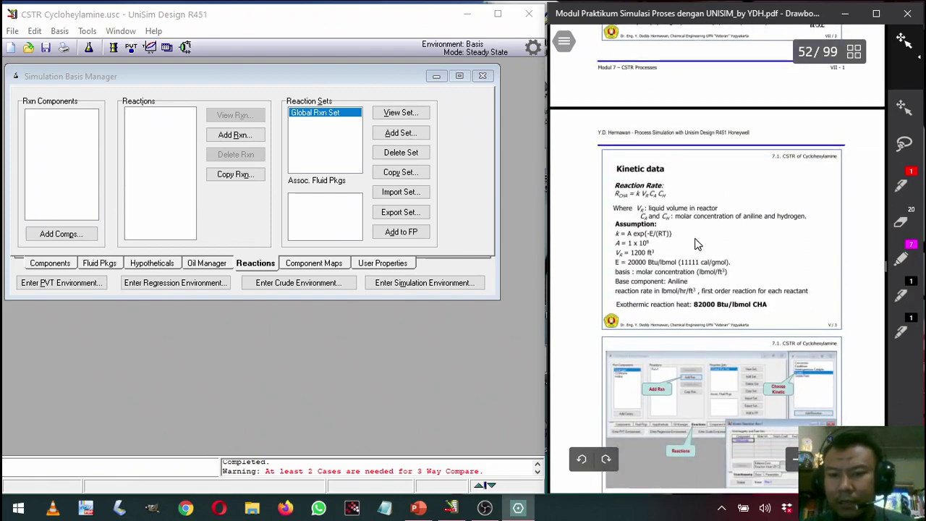
scroll(696, 239, "up", 2)
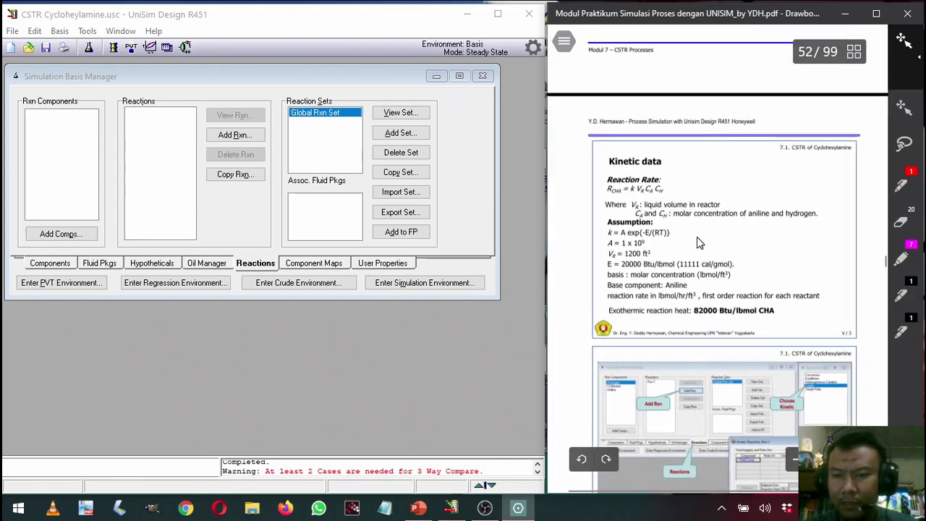
scroll(689, 232, "down", 2)
scroll(687, 228, "up", 2)
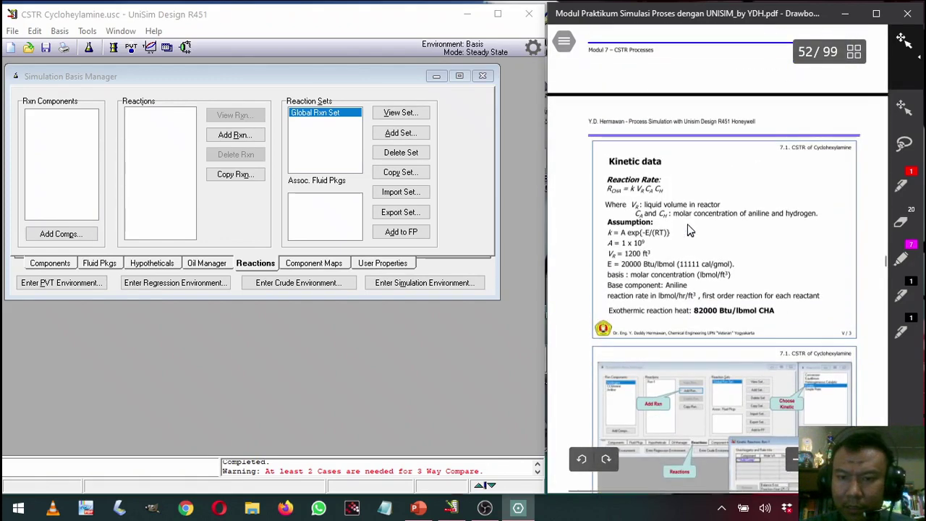
scroll(727, 239, "down", 10)
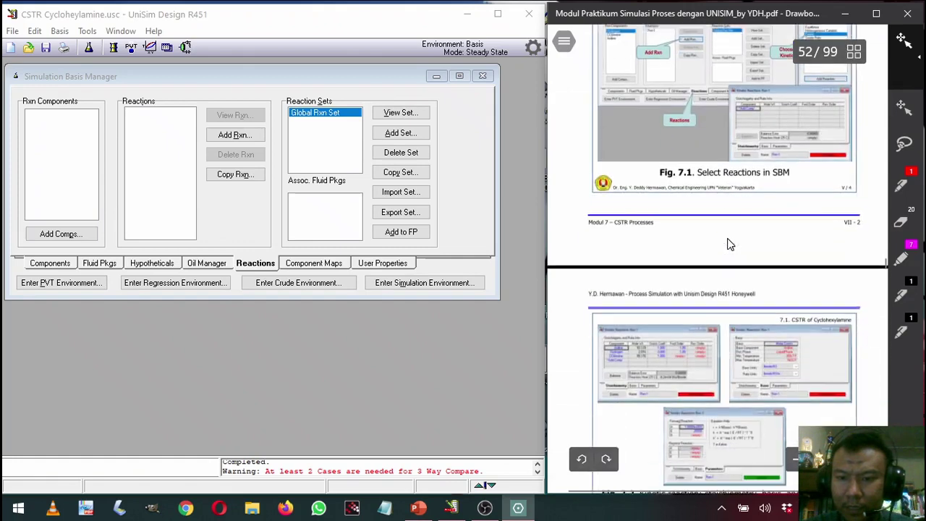
scroll(730, 240, "down", 8)
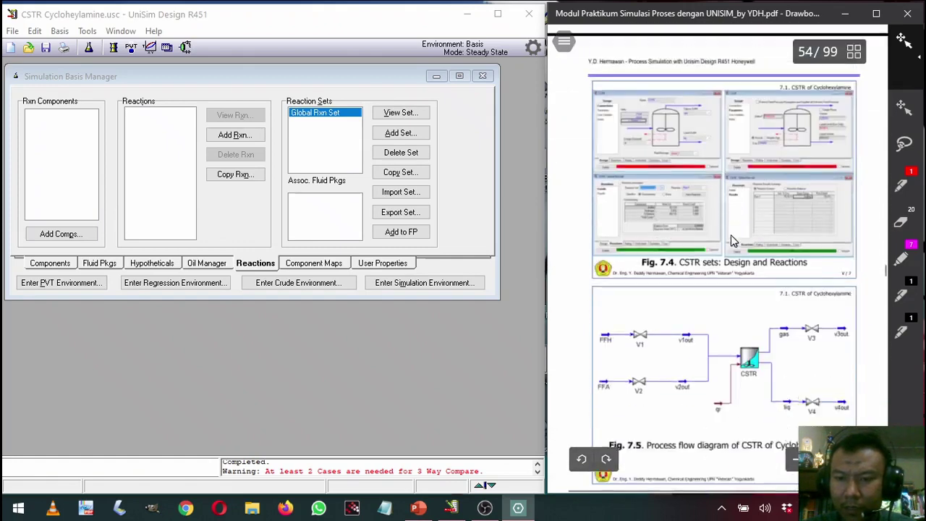
scroll(731, 241, "up", 2)
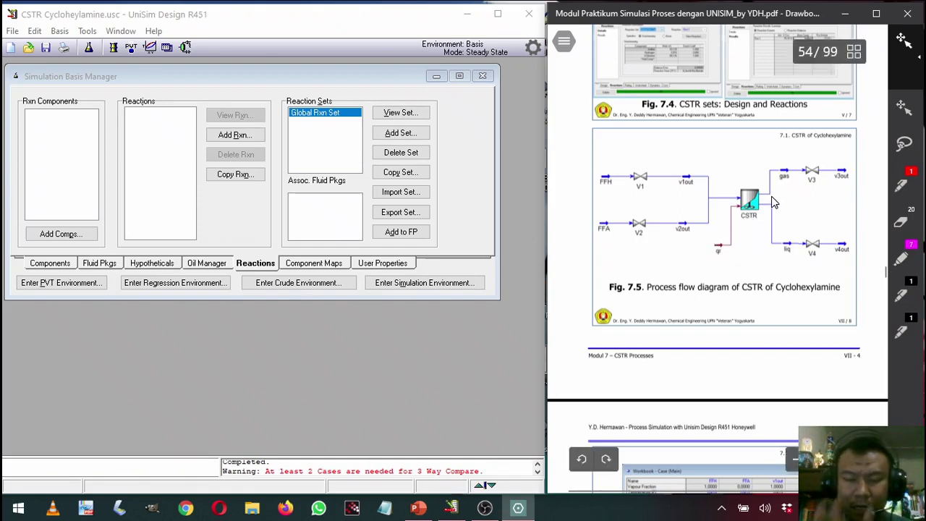
scroll(753, 256, "up", 10)
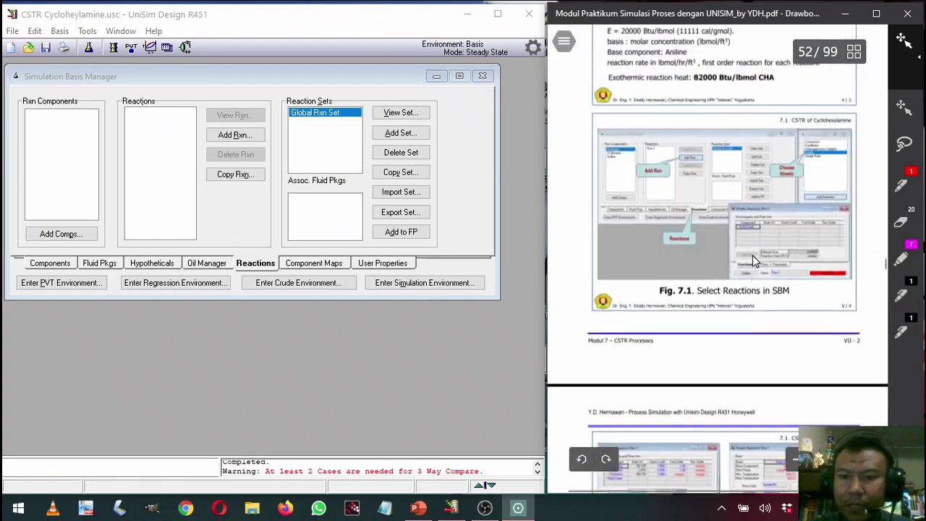
scroll(753, 254, "up", 3)
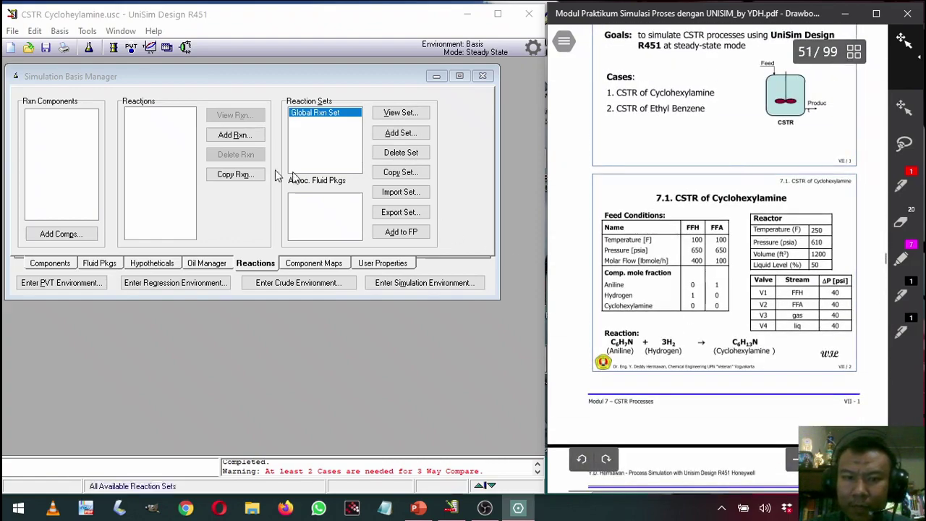
- Create a new component list containing the library components Aniline, Hydrogen and Cyclohexylamine
left_click(50, 263)
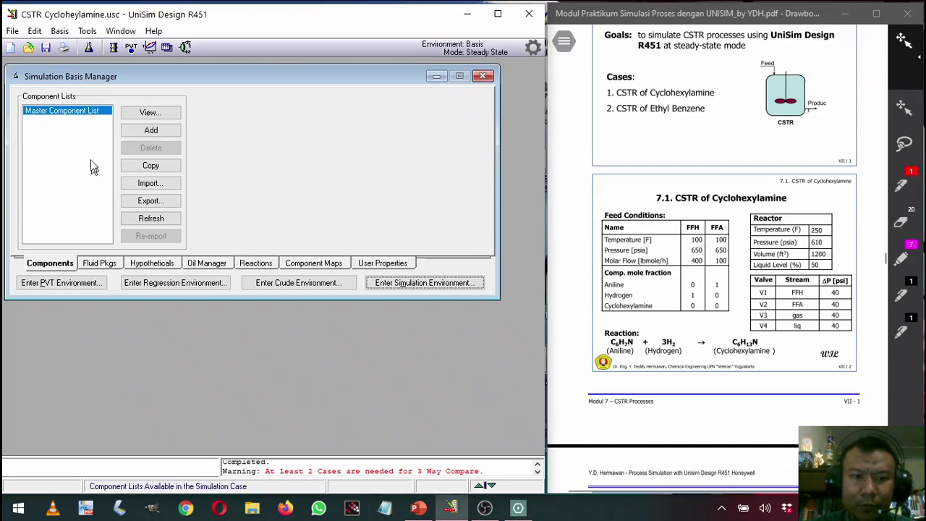
left_click(144, 130)
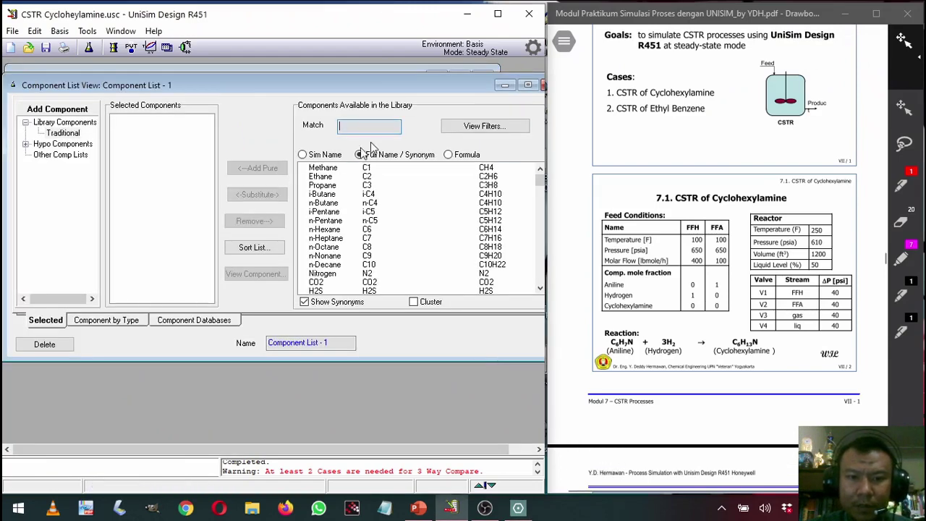
type("Aniline")
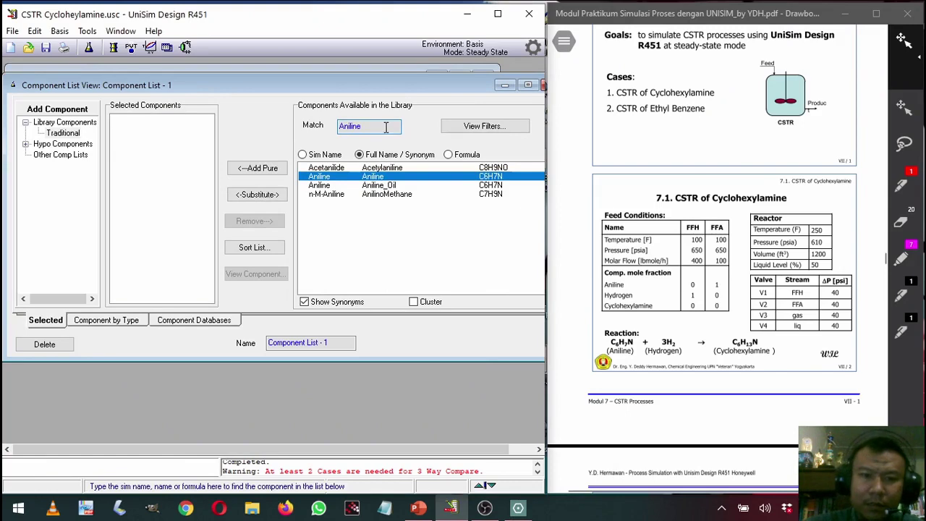
left_click(258, 168)
type("Hydrogen")
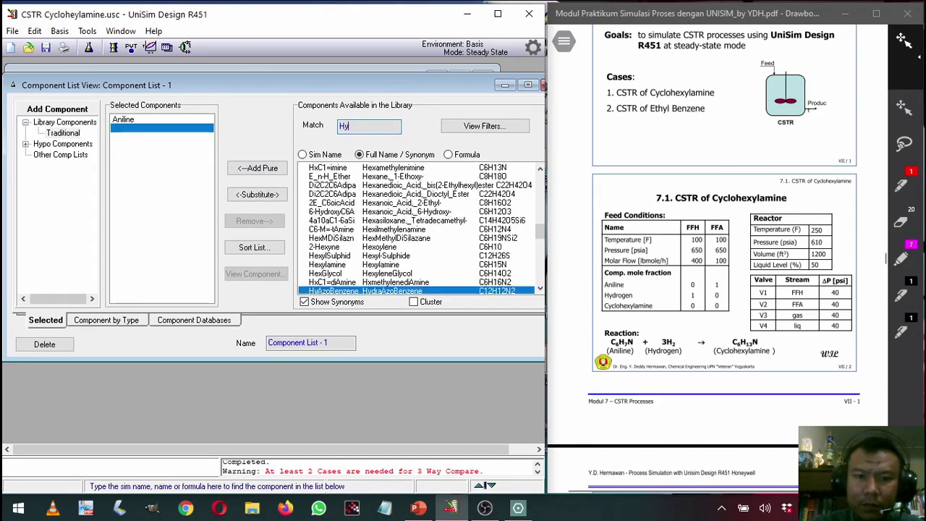
left_click(258, 168)
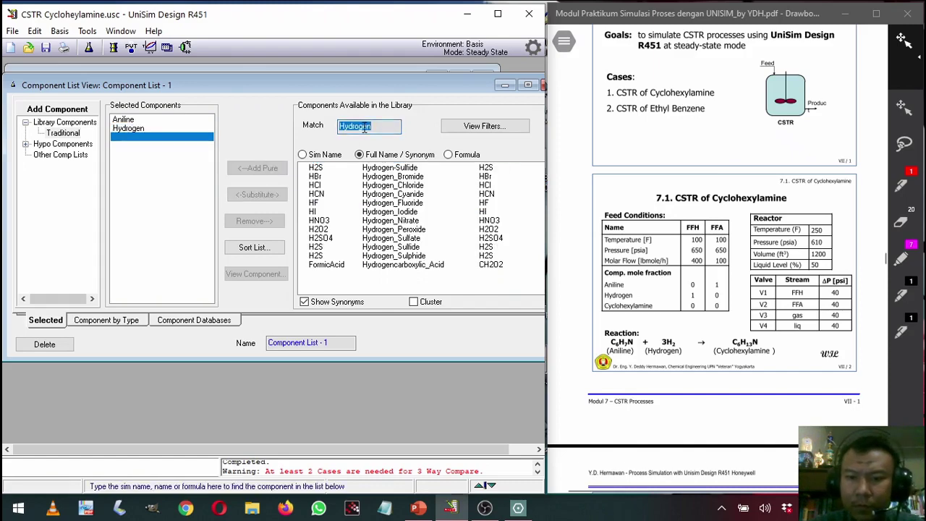
type("Cyclo")
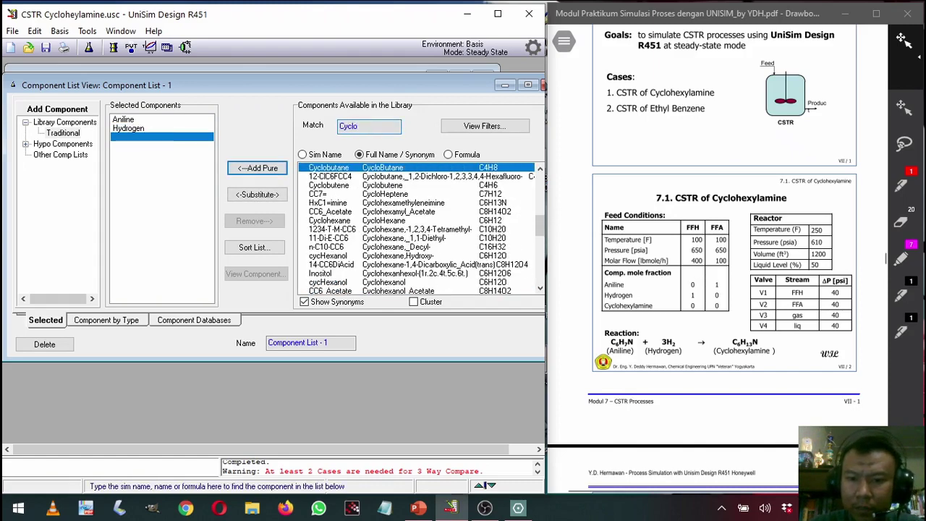
type("hexylamin")
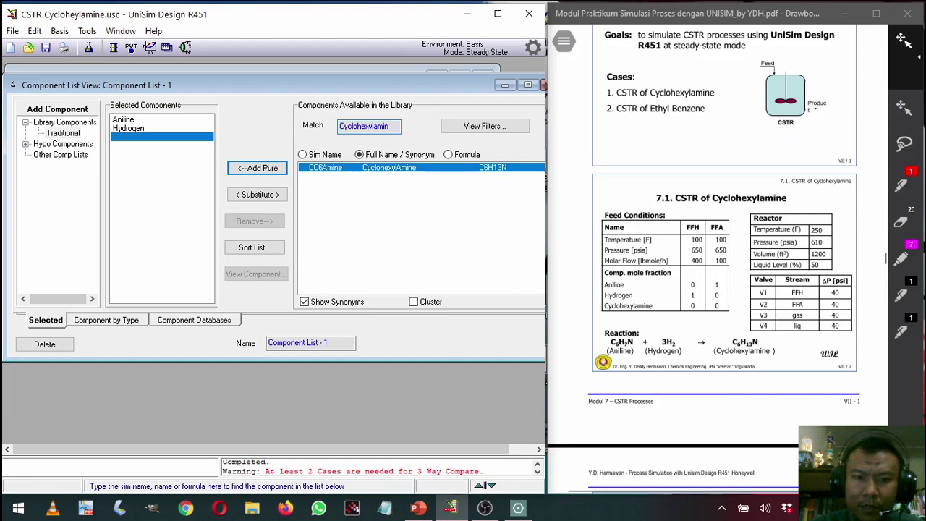
left_click(261, 170)
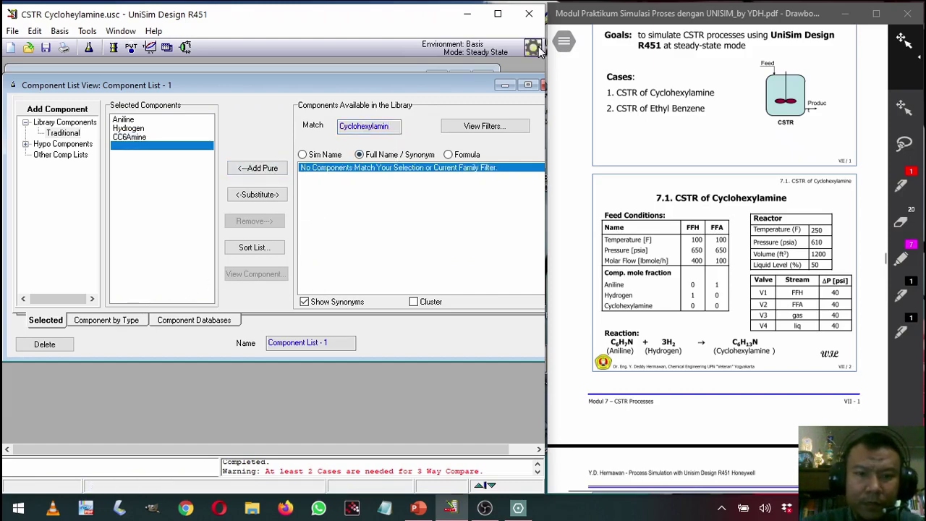
double_click(475, 87)
left_click(488, 88)
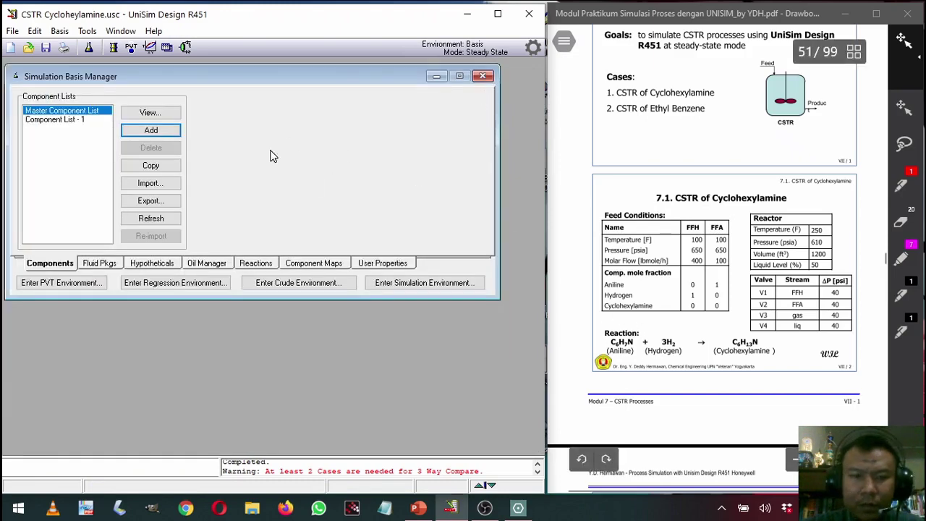
- Add a fluid package that uses the Wilson activity model
left_click(97, 264)
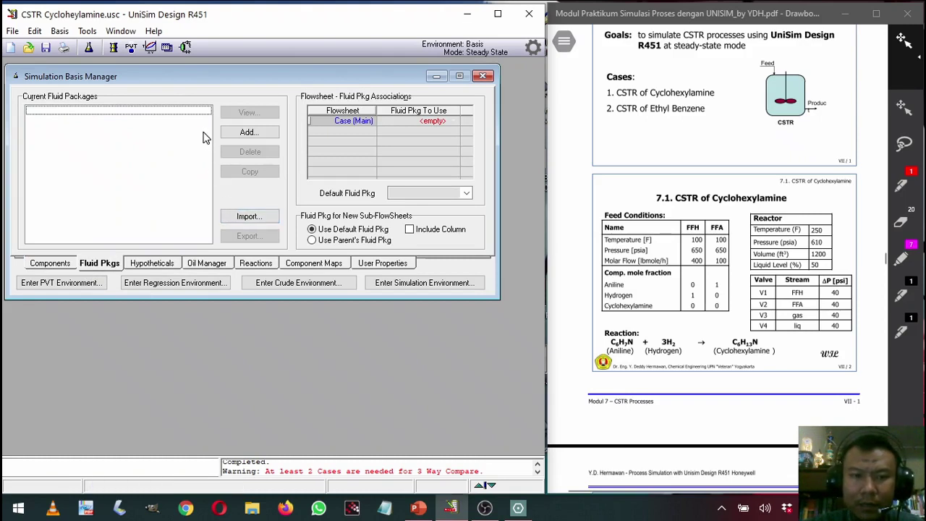
left_click(243, 137)
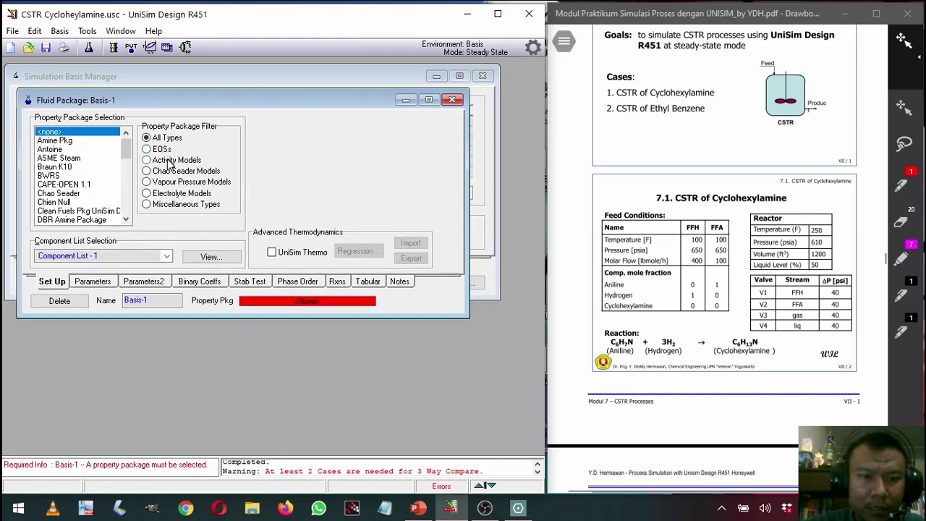
left_click(147, 160)
left_click(64, 202)
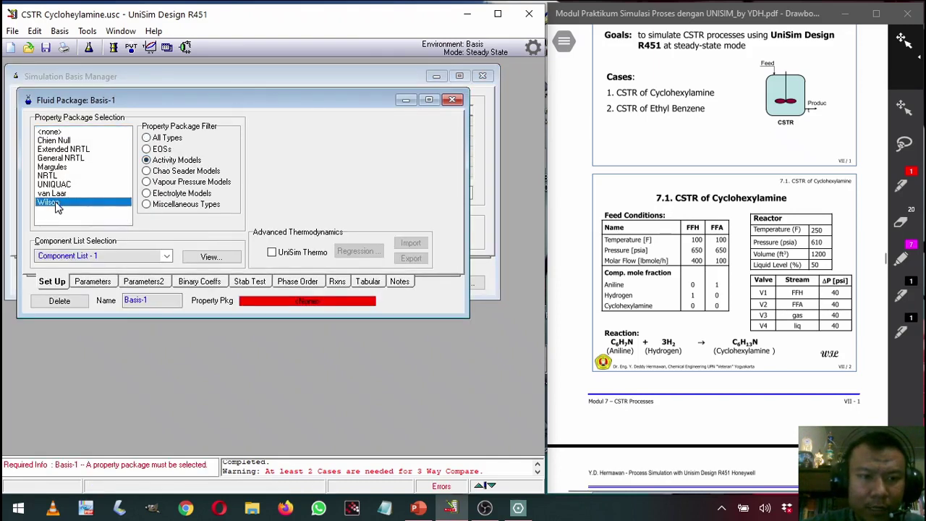
left_click(452, 101)
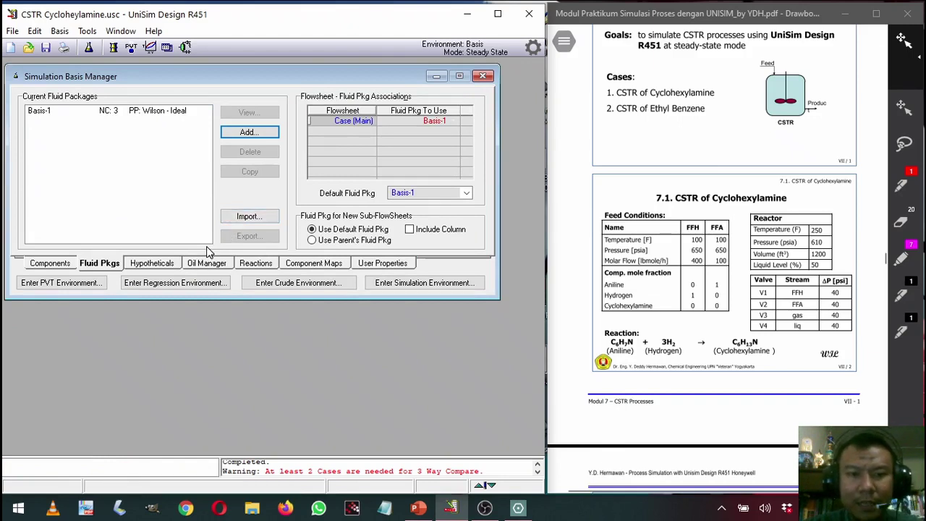
- Add a new reaction of type Kinetic in the Simulation Basis Manager and move its window clear of the reaction type list
left_click(250, 265)
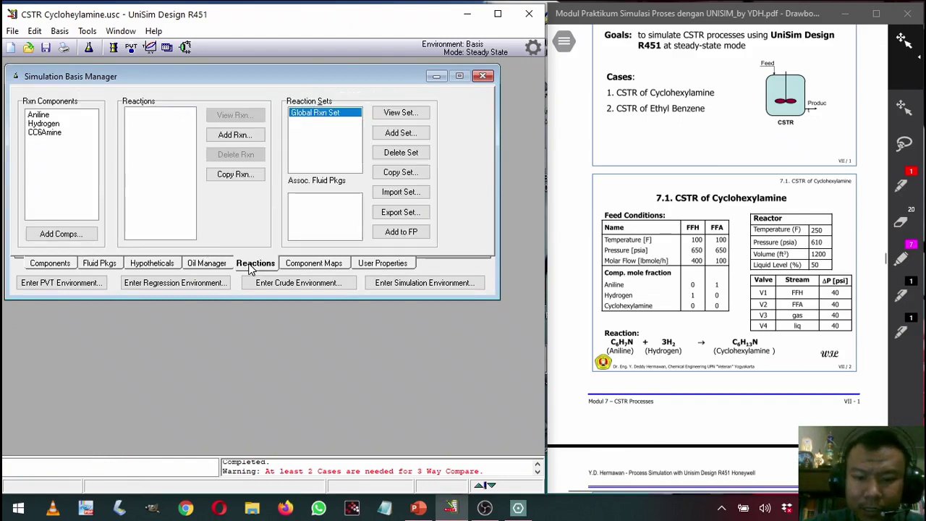
scroll(708, 280, "down", 5)
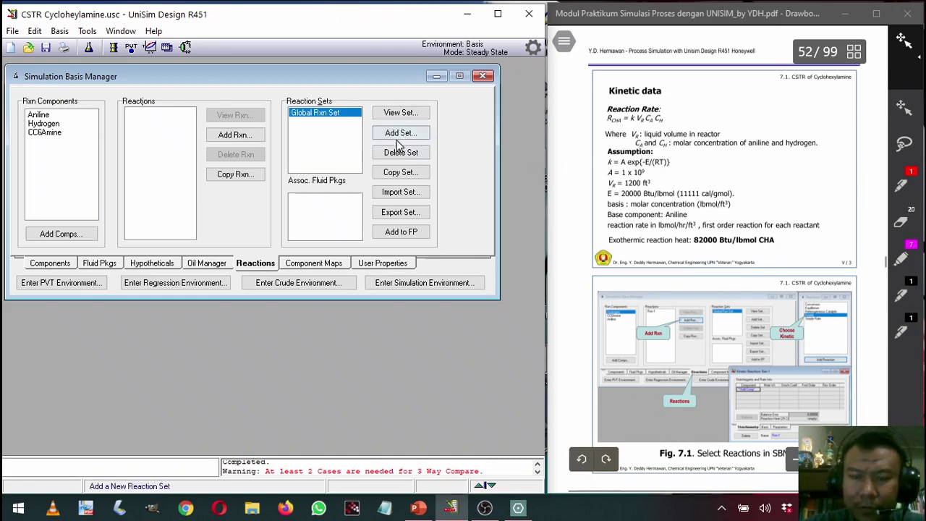
left_click(248, 139)
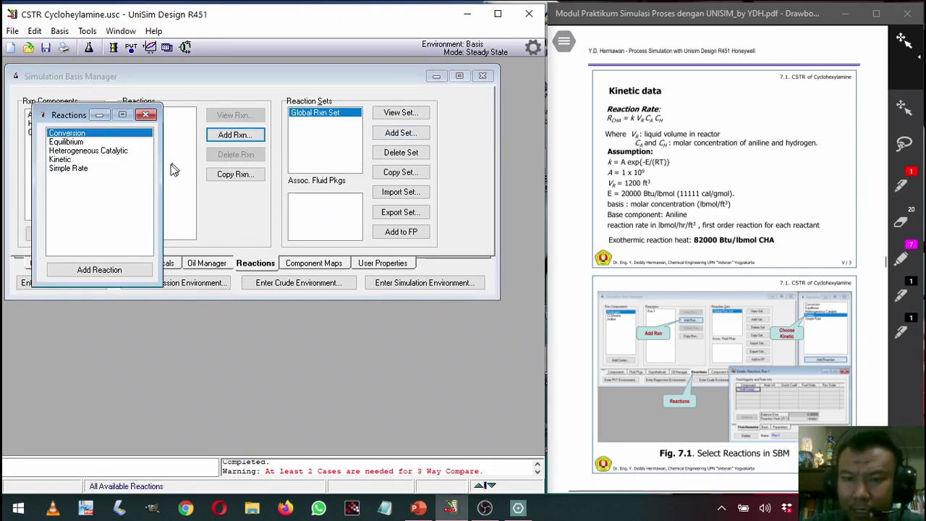
left_click(61, 159)
left_click(99, 270)
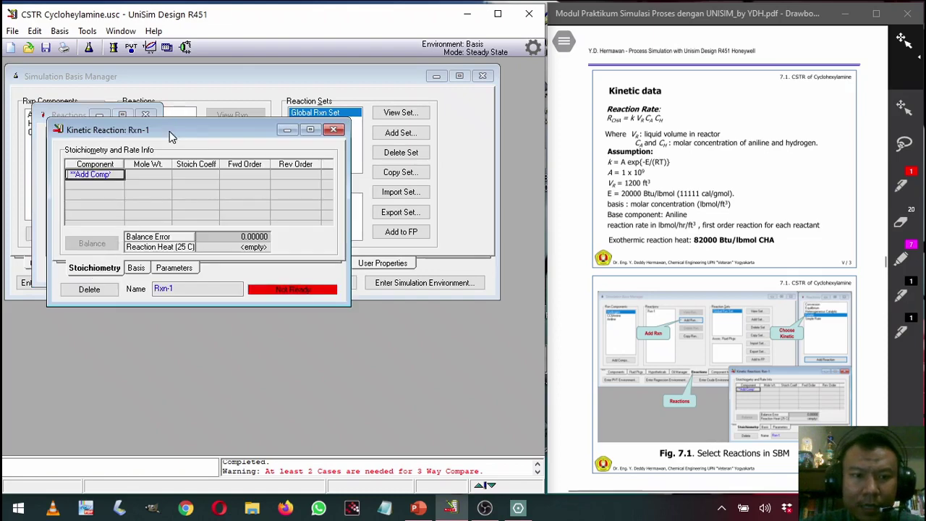
left_click_drag(169, 131, 225, 115)
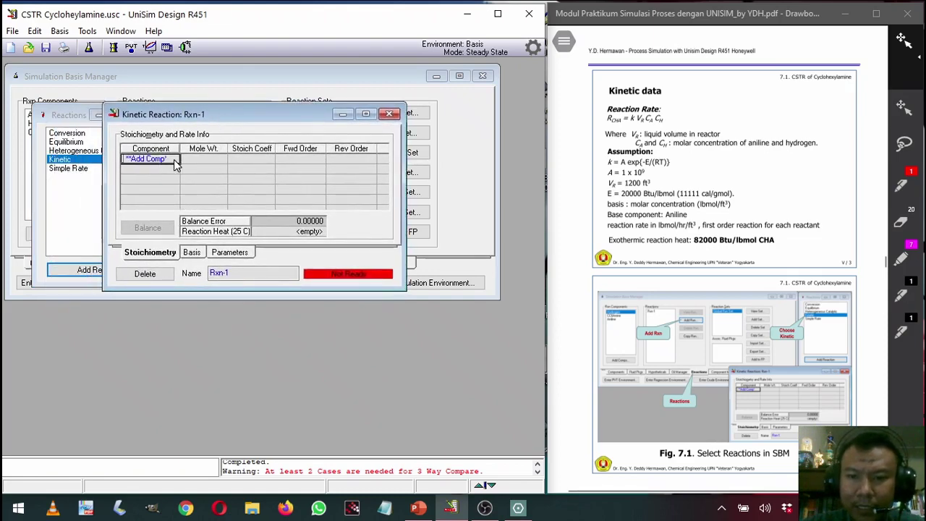
- Add Aniline, Hydrogen and CC6Amine as components in the kinetic reaction's stoichiometry table
scroll(702, 232, "up", 5)
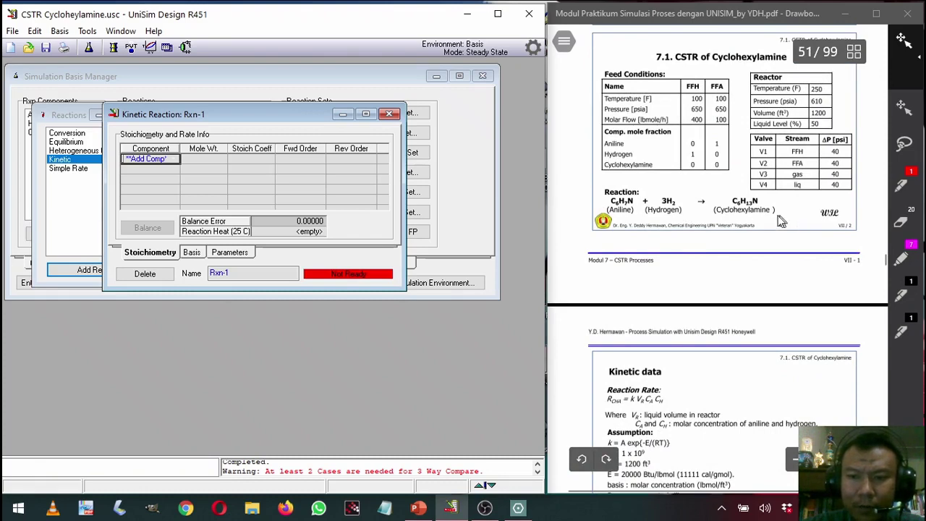
left_click(178, 158)
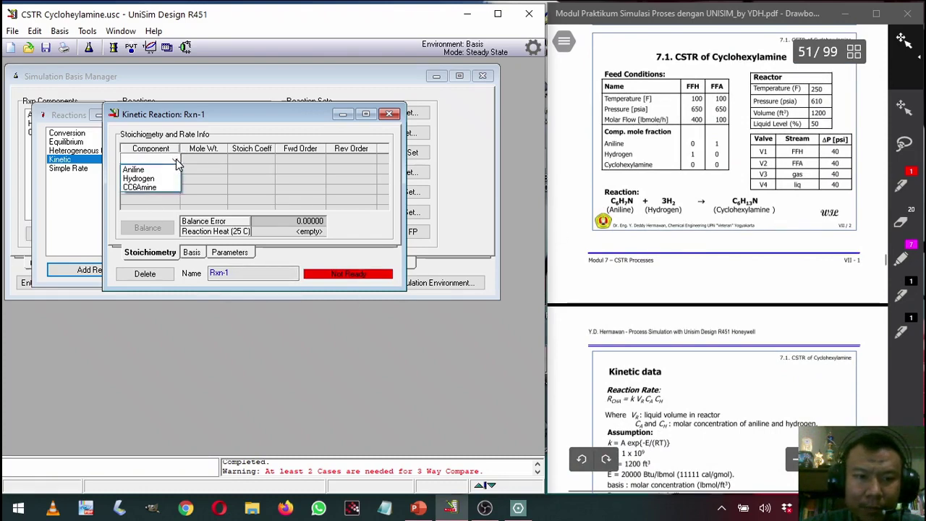
left_click(172, 168)
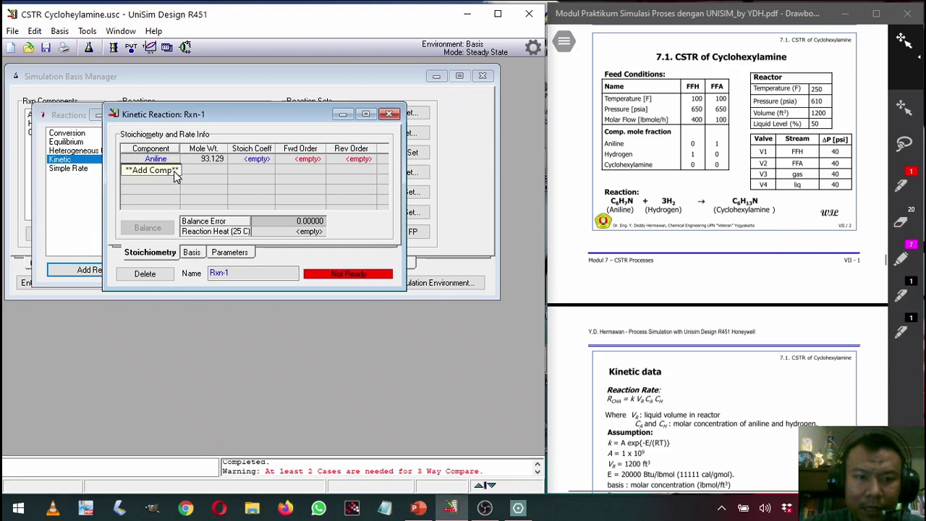
left_click(173, 170)
left_click(176, 178)
left_click(176, 179)
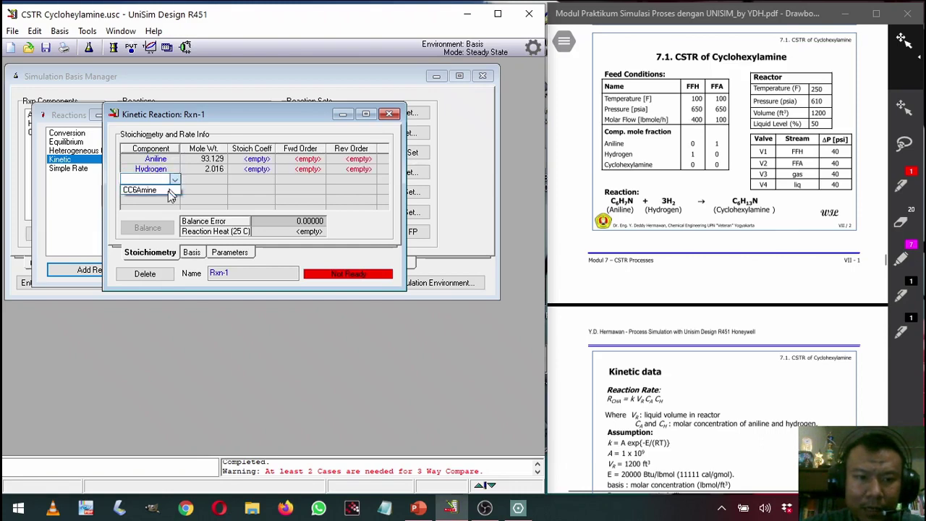
left_click(165, 190)
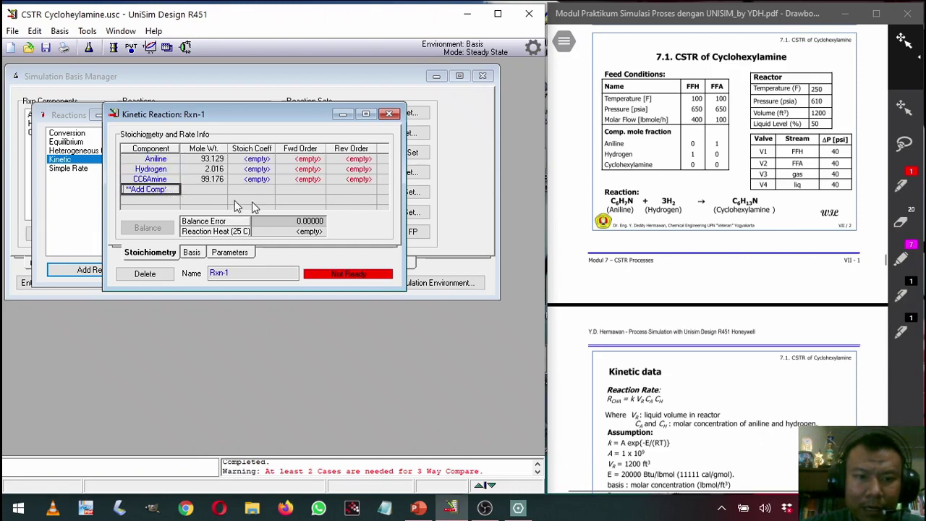
- Set the stoichiometric coefficients to -1 for Aniline, -3 for Hydrogen and 1 for CC6Amine
left_click(259, 159)
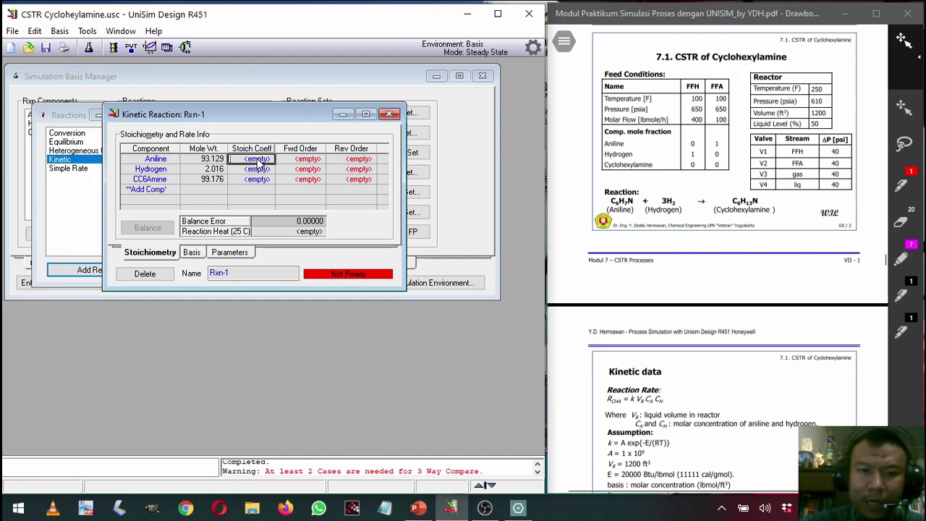
type("-1")
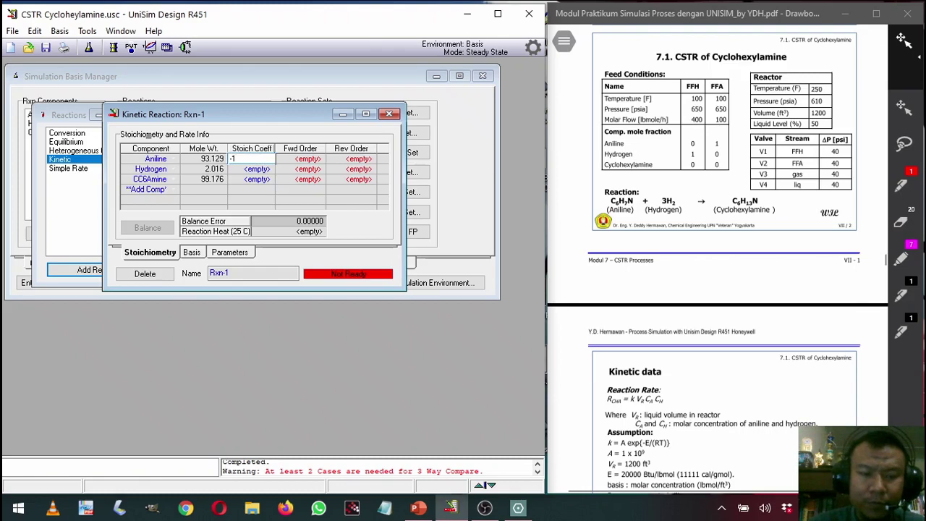
key("Return")
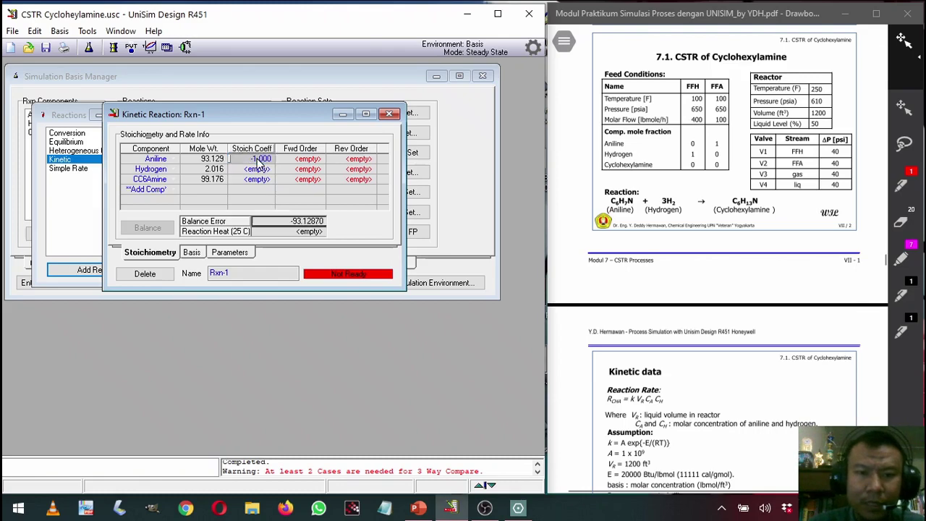
key("Return")
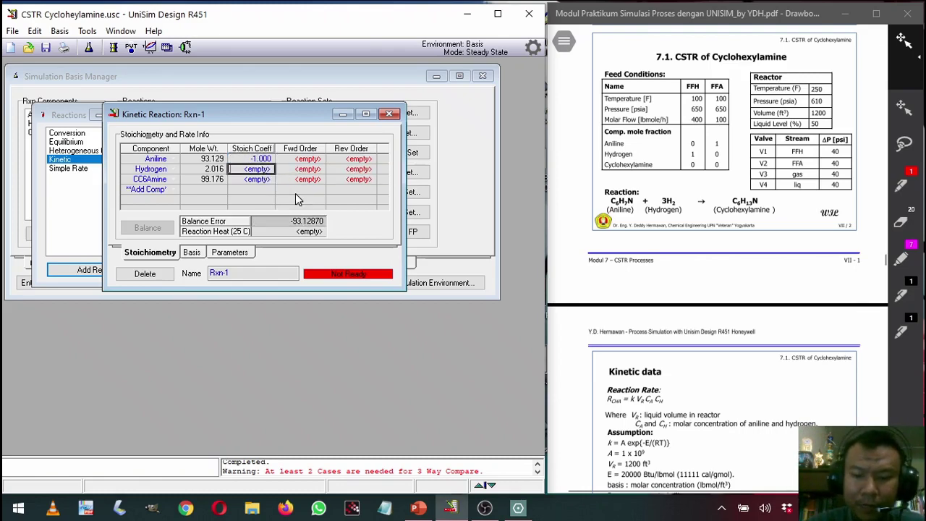
type("-3")
key("Return")
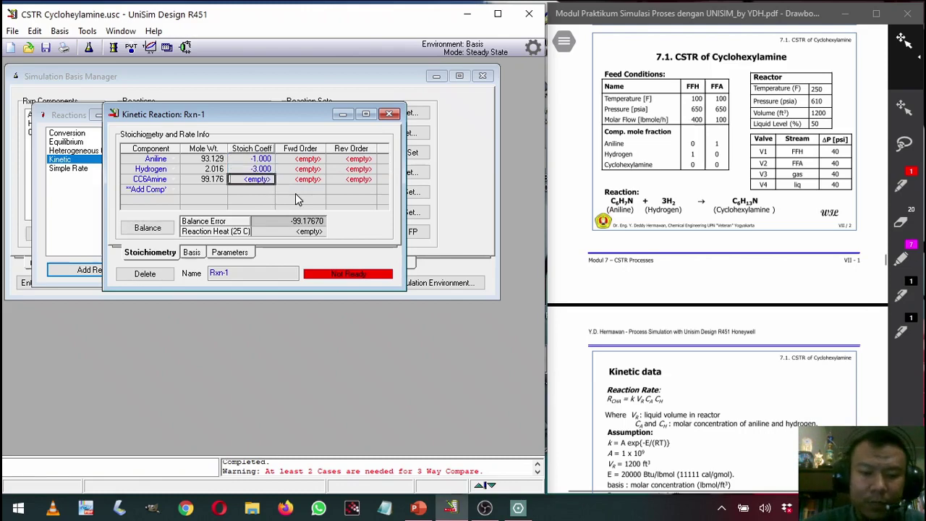
type("1")
key("Return")
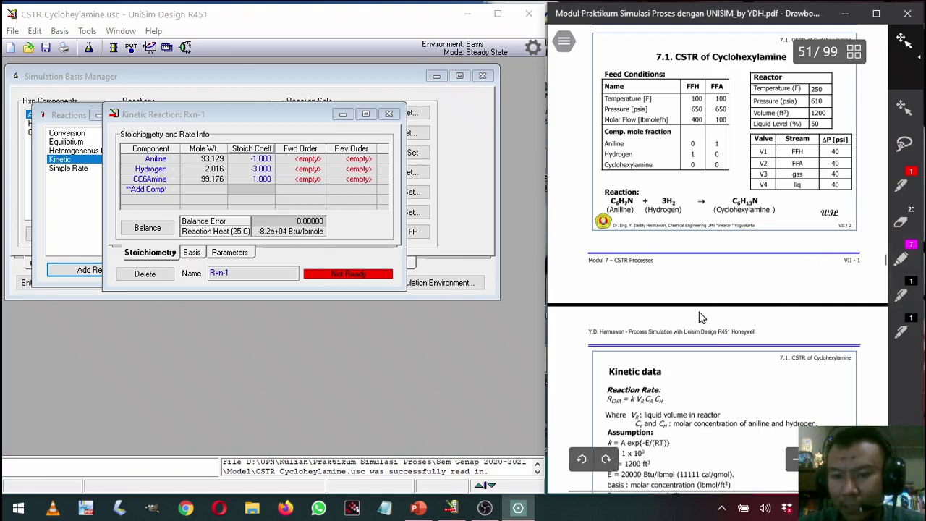
- Set the forward reaction order to 1 for both Aniline and Hydrogen, following the kinetic data in the module
scroll(701, 316, "down", 1)
scroll(701, 316, "down", 2)
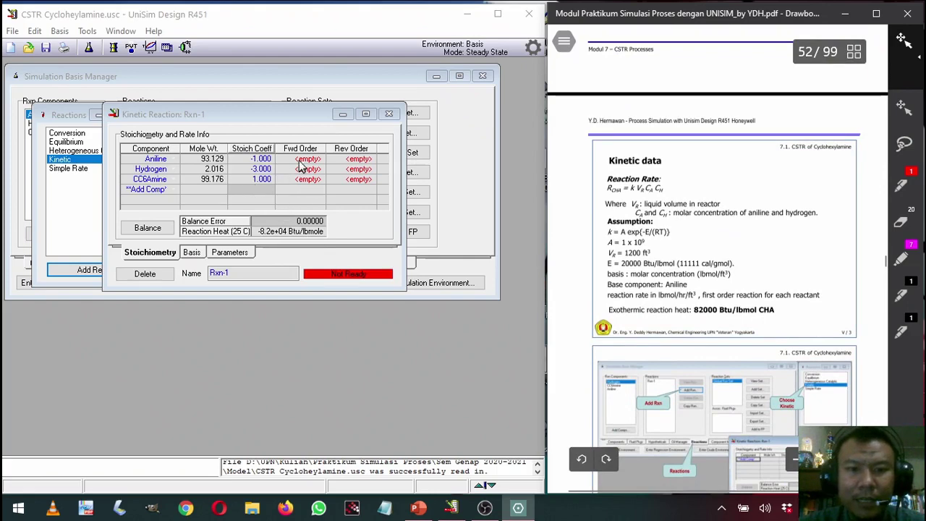
left_click(285, 116)
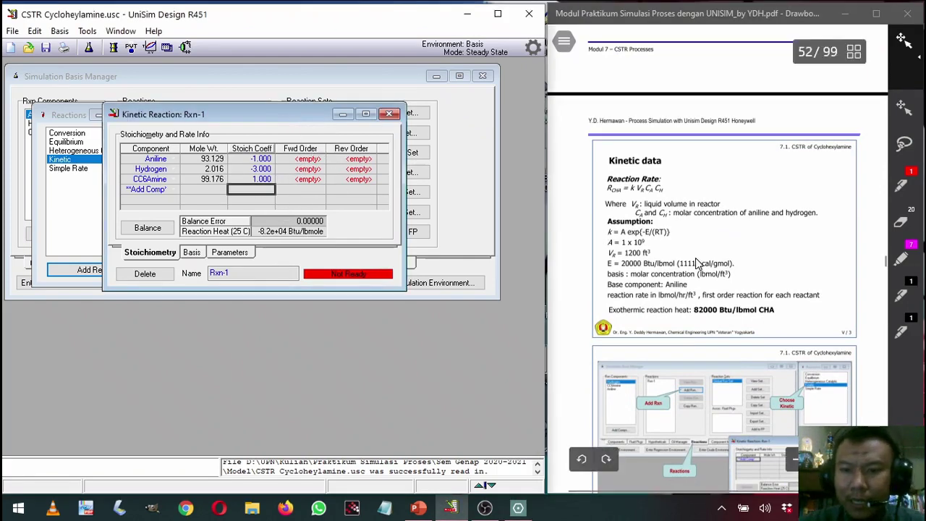
scroll(694, 268, "down", 1)
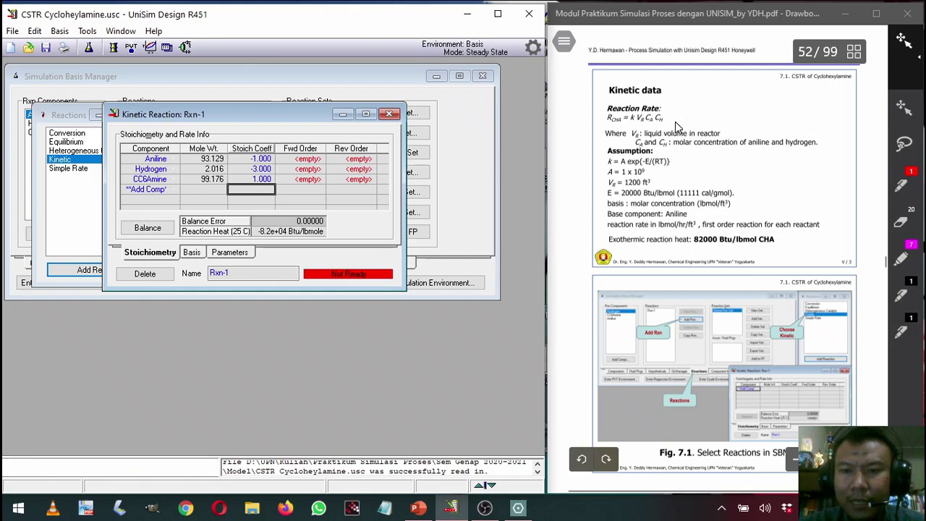
left_click(301, 160)
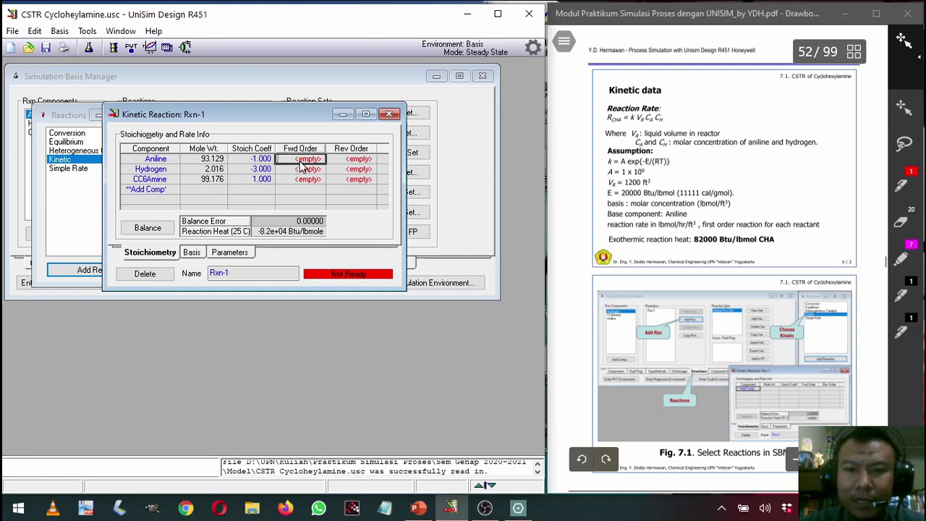
type("1")
left_click(311, 171)
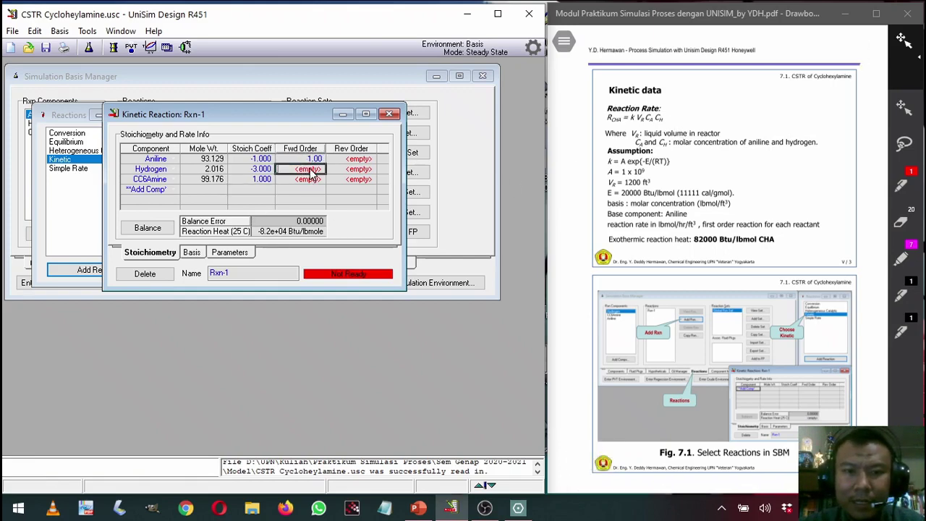
type("1")
key("Return")
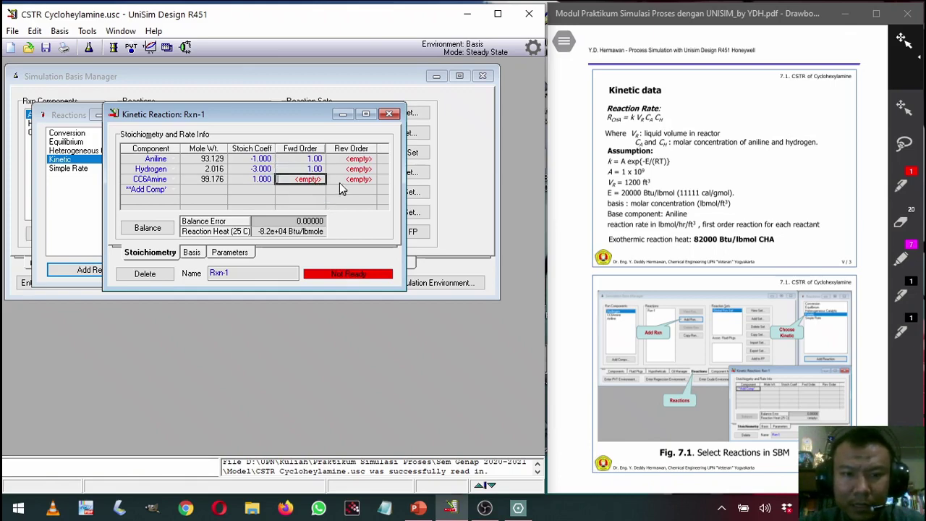
left_click(345, 162)
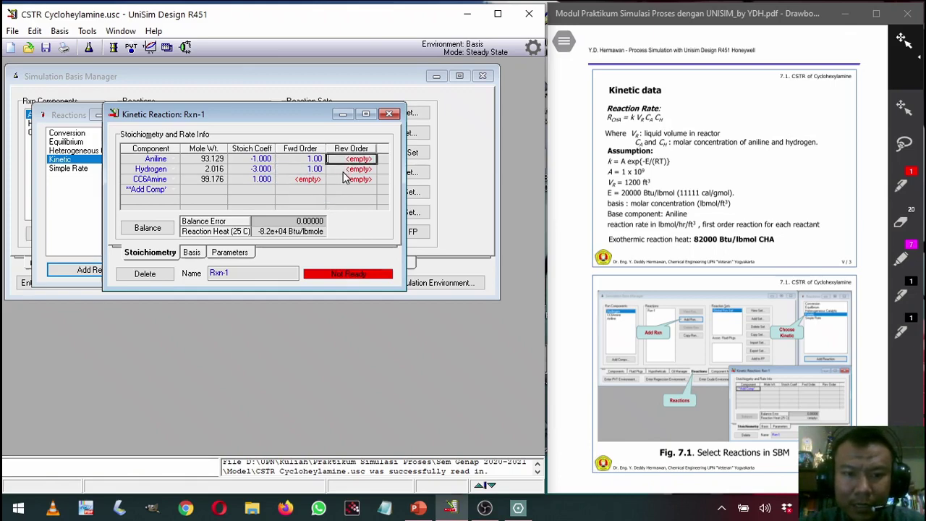
- Set the kinetic reaction's basis units to lbmole/ft3 and its rate units to lbmole/ft3-h
left_click(196, 256)
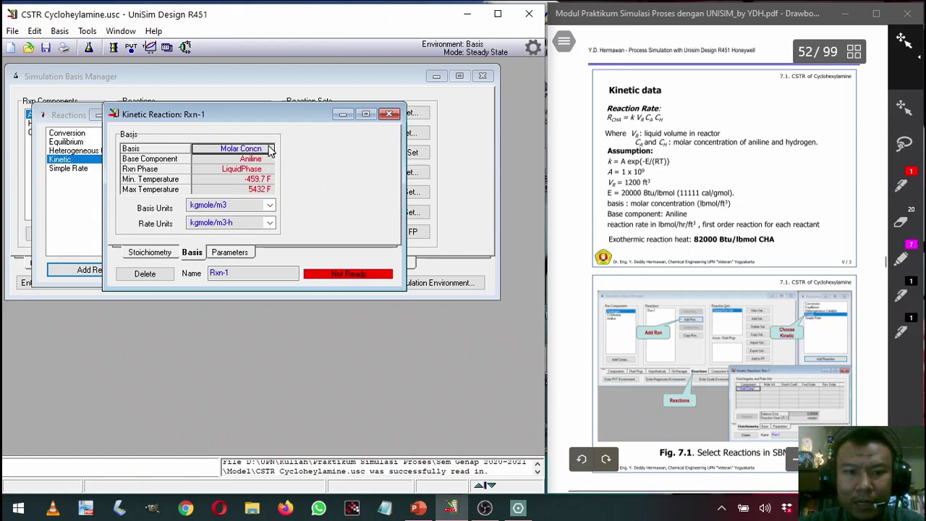
left_click(269, 206)
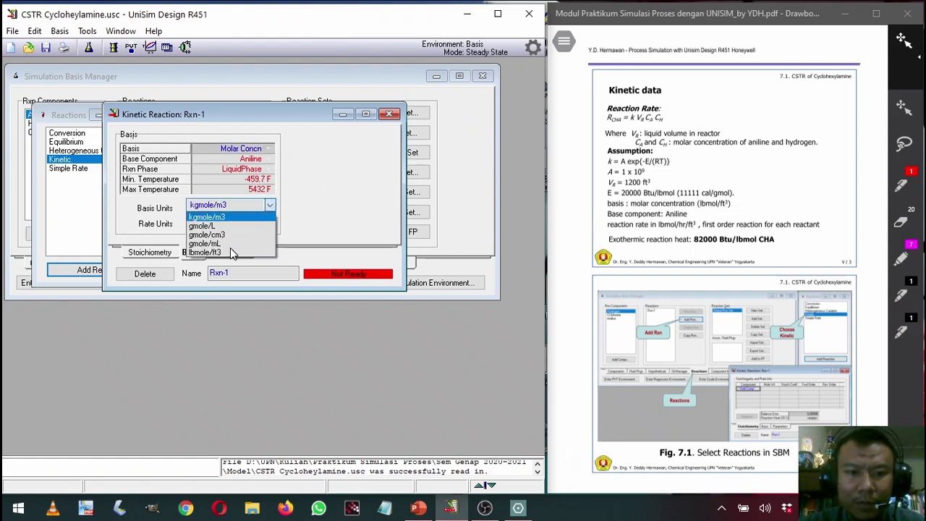
left_click(231, 251)
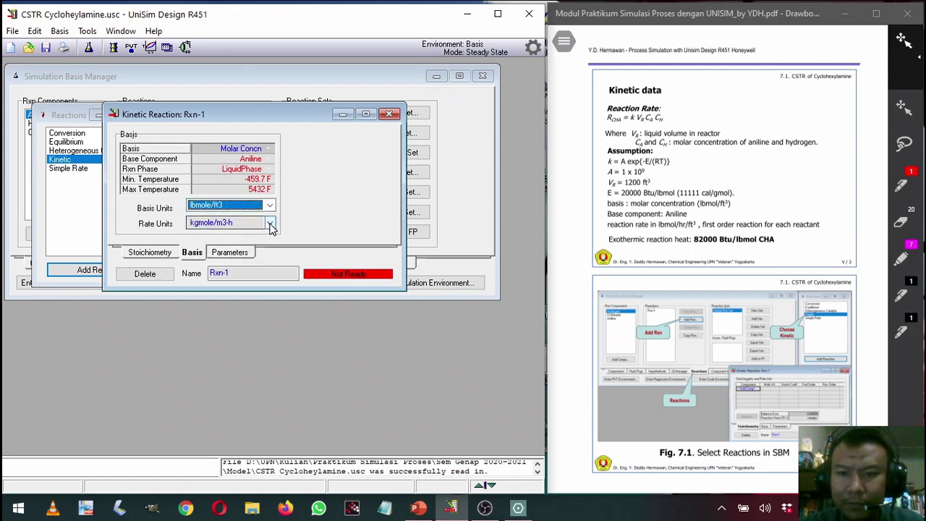
left_click(272, 224)
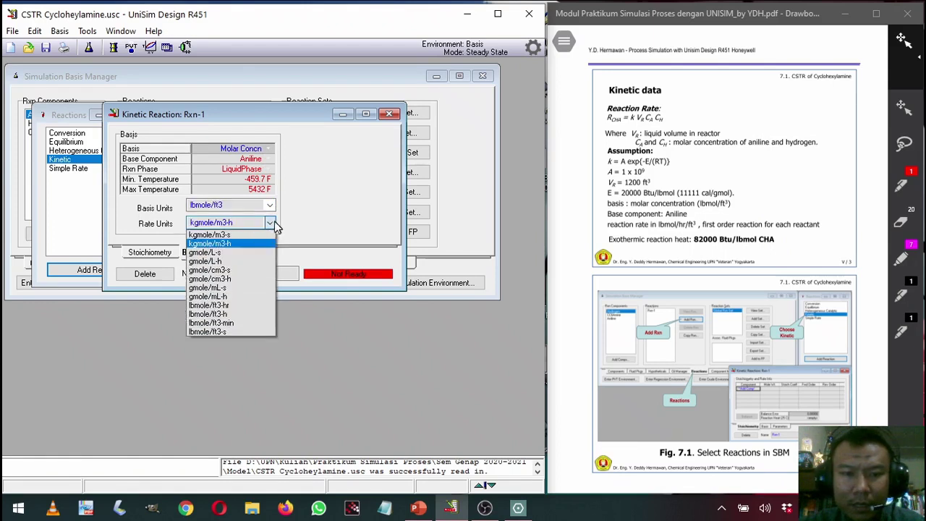
left_click(230, 314)
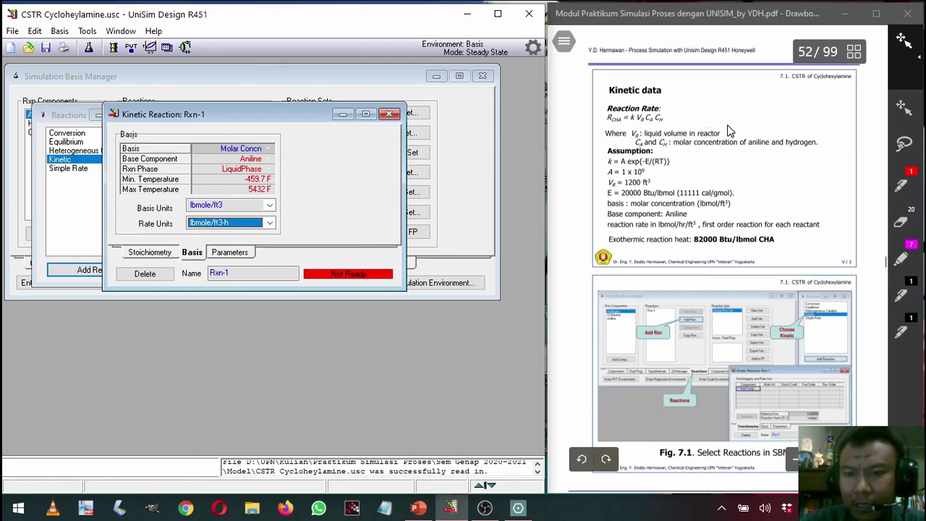
left_click(243, 187)
- Set the forward reaction parameters to A = 1e9 and E = 20000, and close the reaction windows
left_click(231, 252)
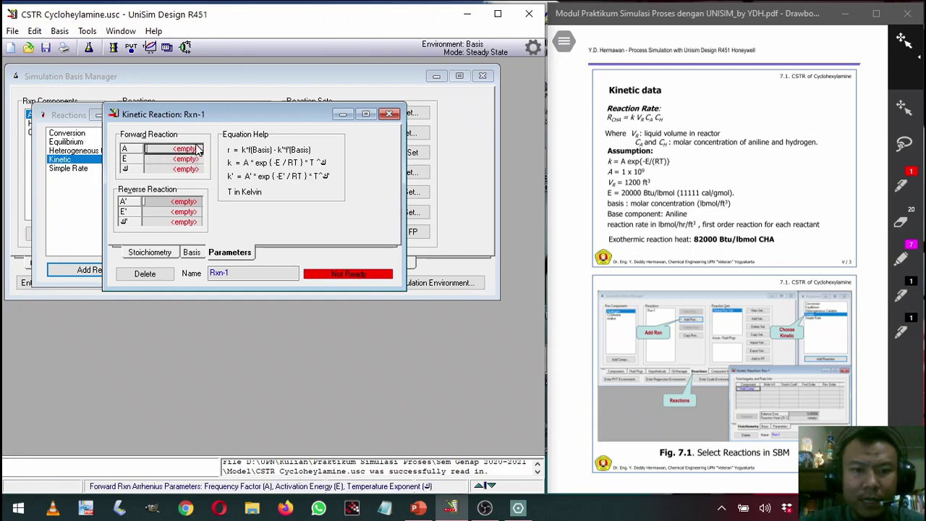
type("1e9")
key("Return")
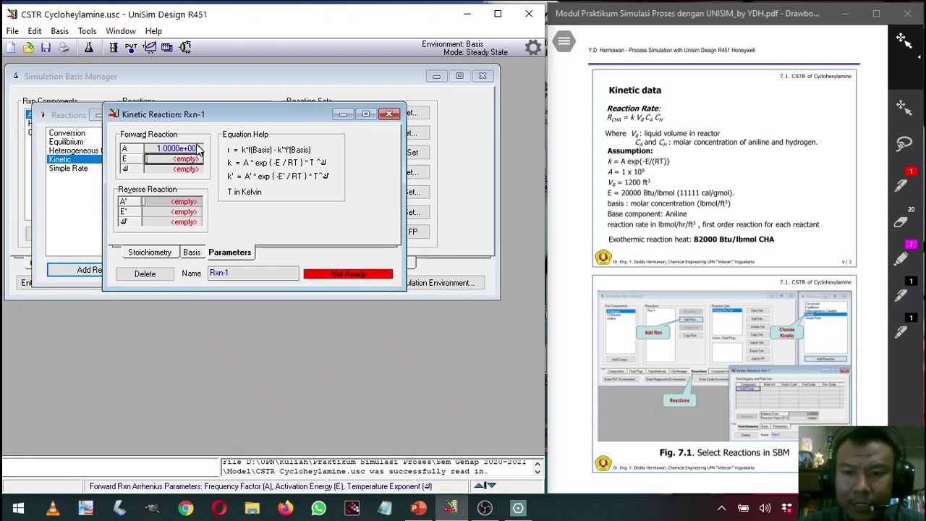
type("20000")
key("Return")
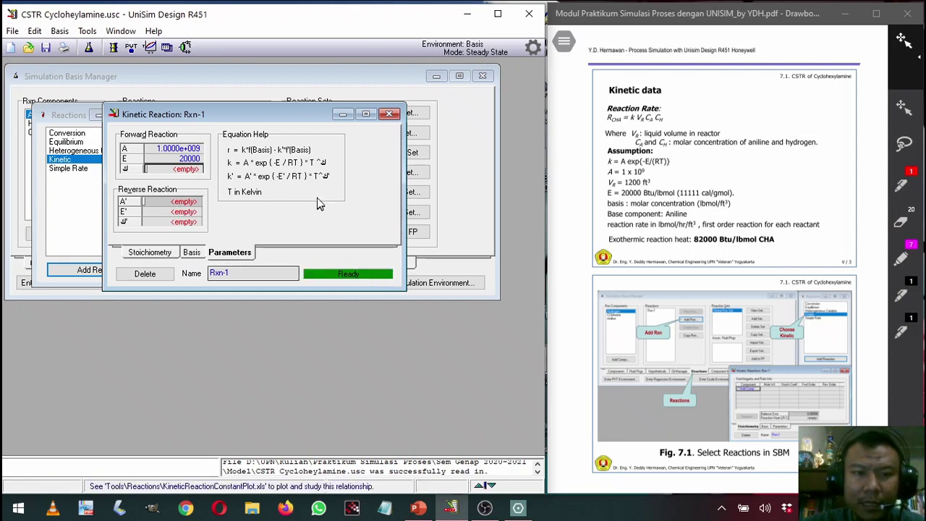
left_click(389, 115)
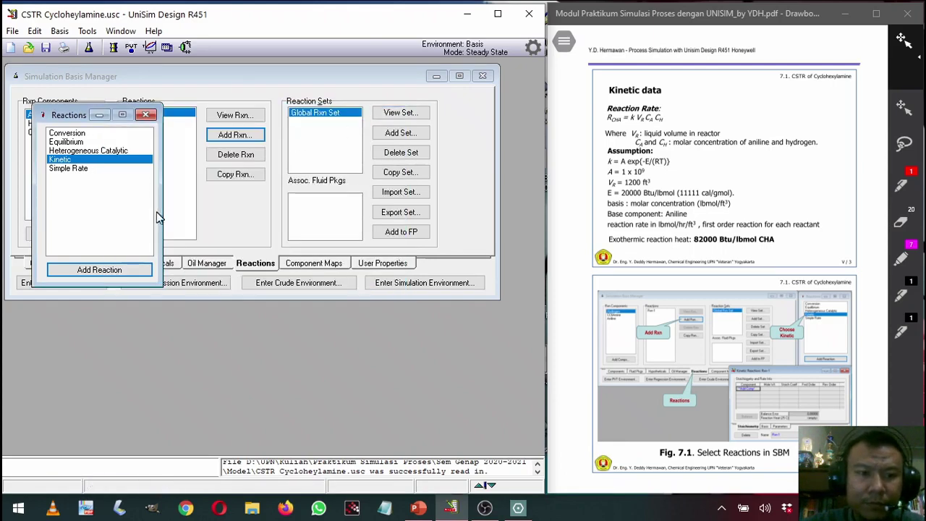
left_click(150, 116)
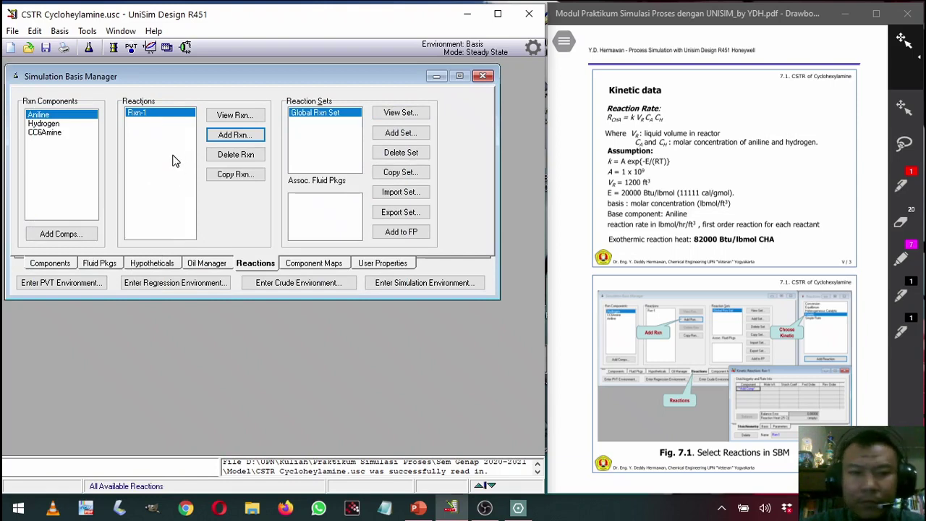
- Add the Global Rxn Set to the Basis-1 fluid package and enter the simulation environment with the flowsheet window enlarged
left_click(403, 238)
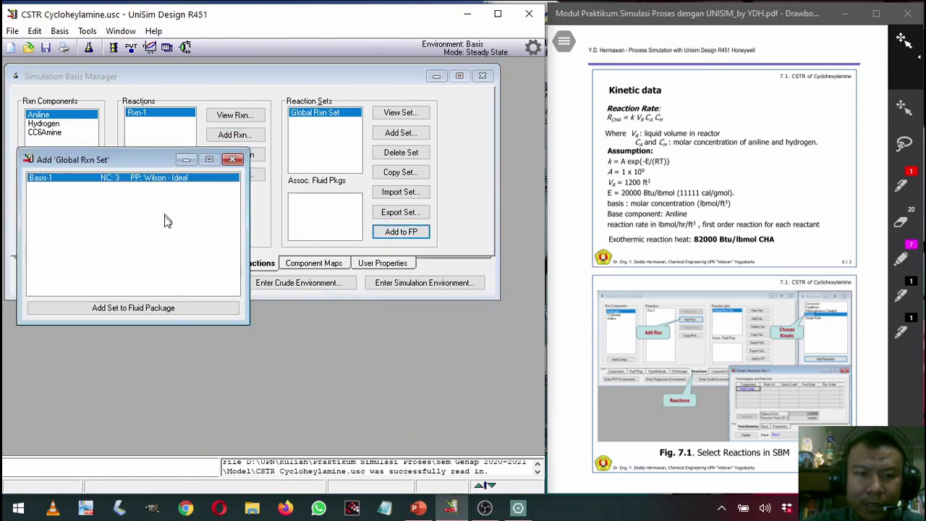
left_click(152, 308)
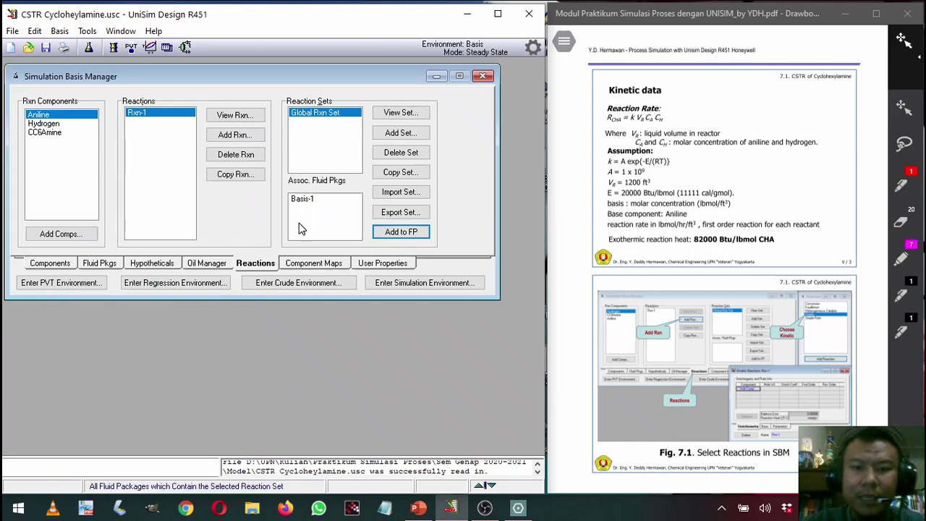
left_click(440, 287)
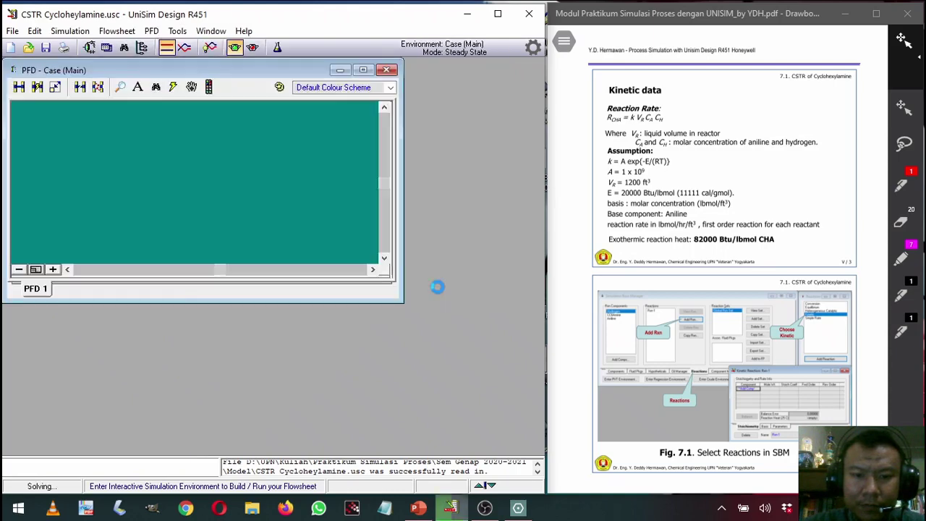
left_click(362, 70)
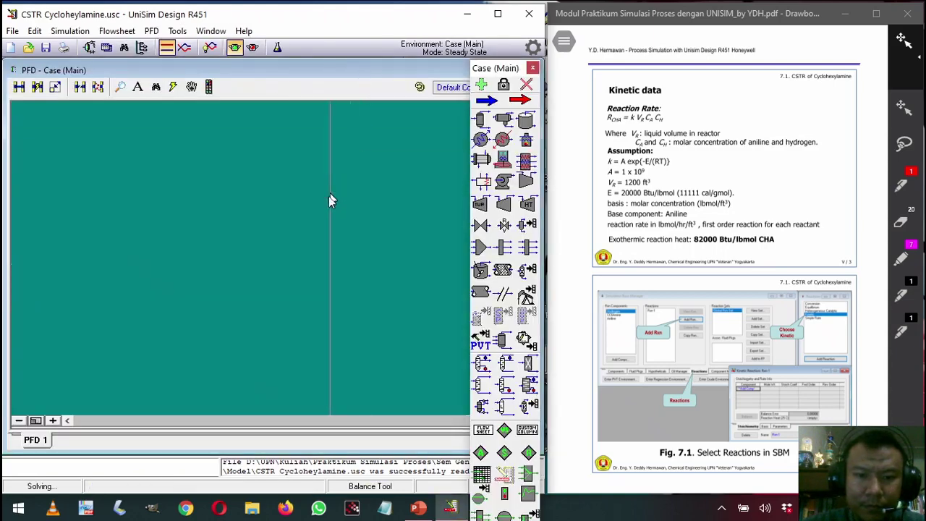
- Place two material streams one above the other at the flowsheet's inlet side, following the module's process flow diagram
scroll(667, 260, "down", 10)
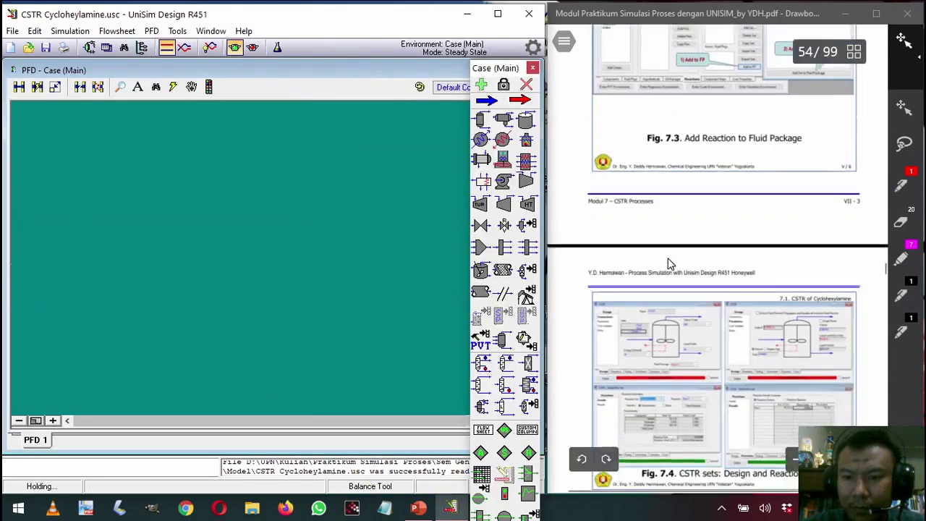
scroll(668, 260, "down", 4)
scroll(670, 262, "up", 2)
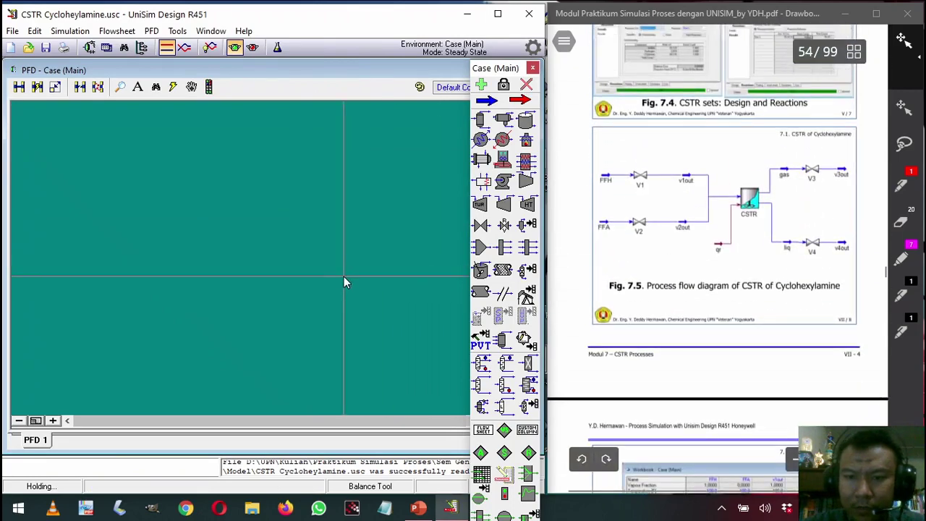
left_click(486, 100)
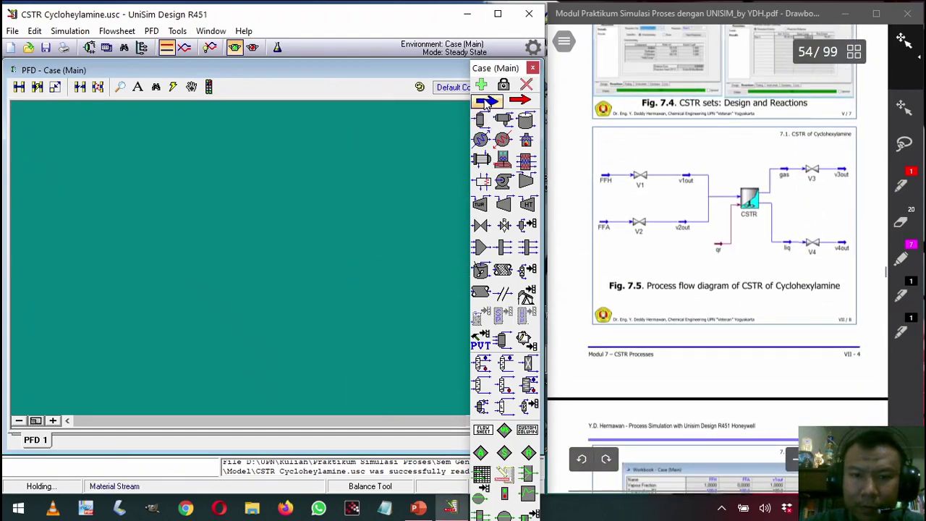
left_click(38, 170)
left_click(485, 101)
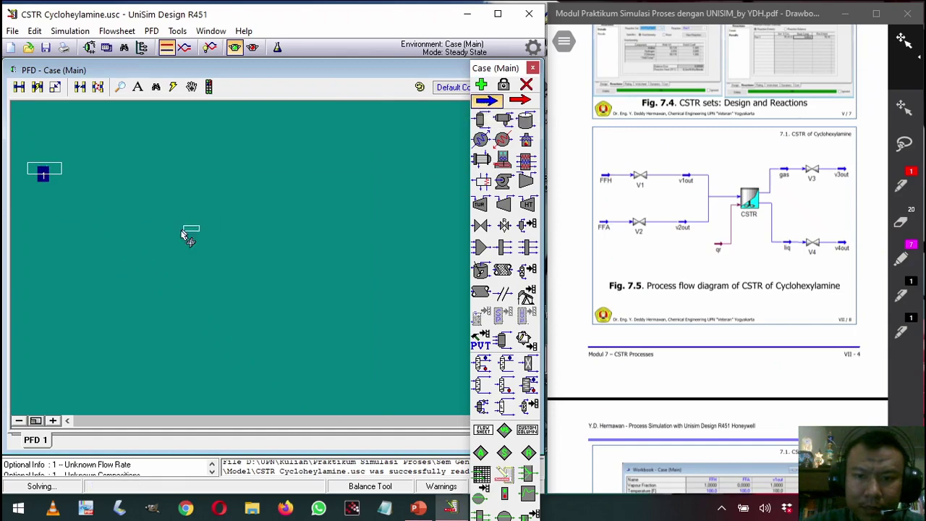
left_click(40, 243)
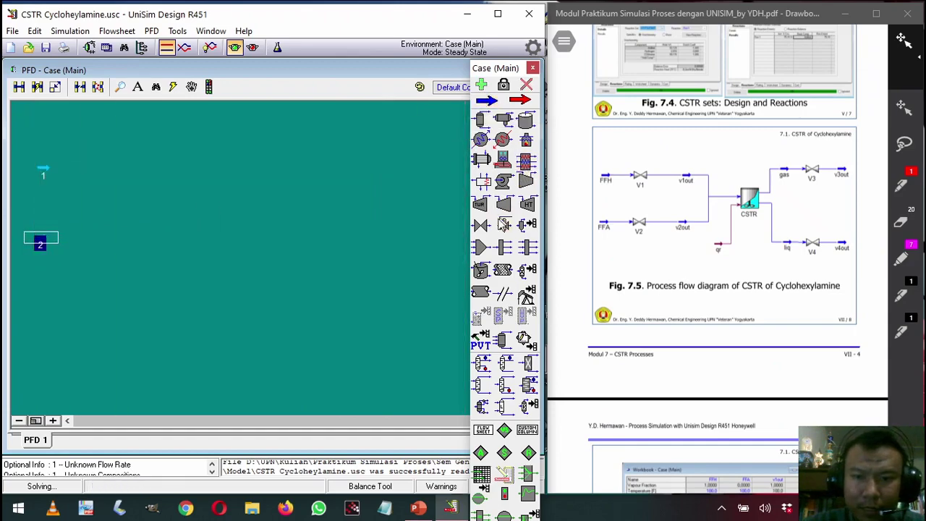
- Place two valves on the flowsheet, one beside each of the two inlet streams
left_click(482, 225)
left_click(87, 183)
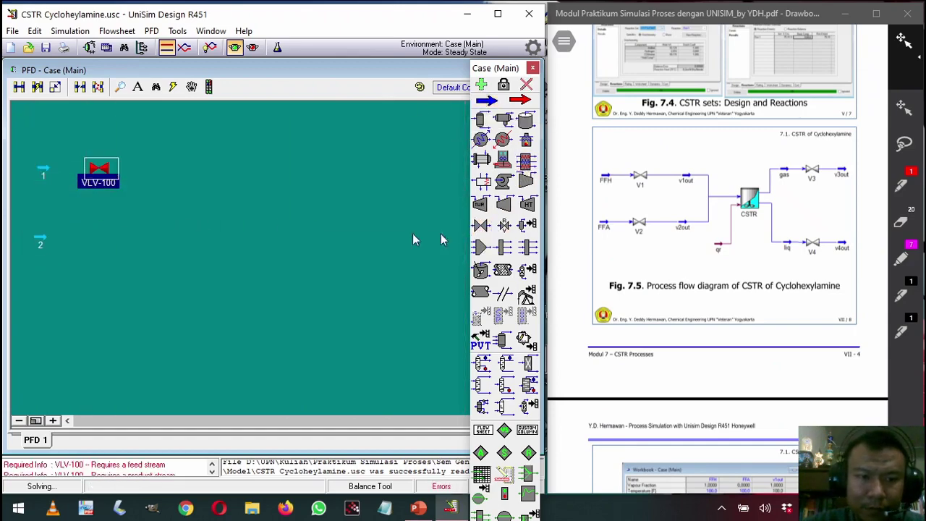
left_click(481, 225)
left_click(86, 253)
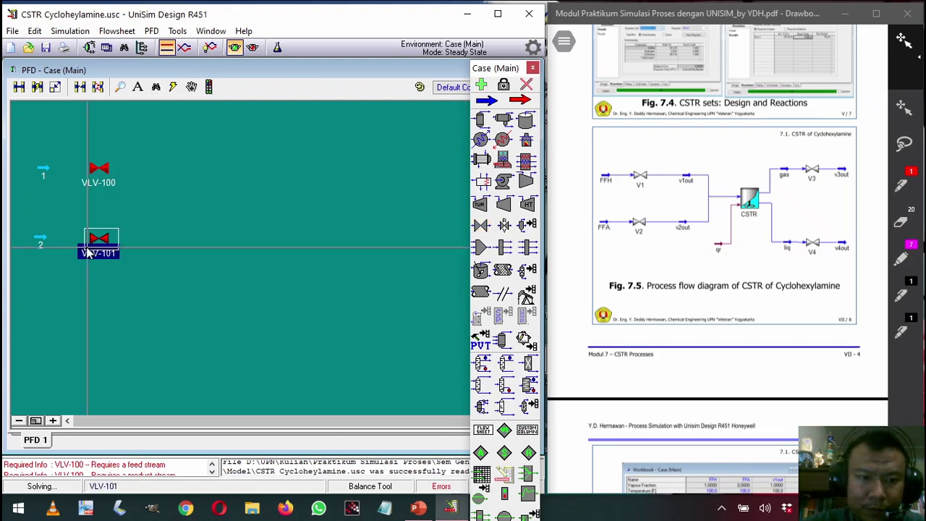
- Open the upper inlet stream beside the first valve and rename it FFH
left_click(45, 166)
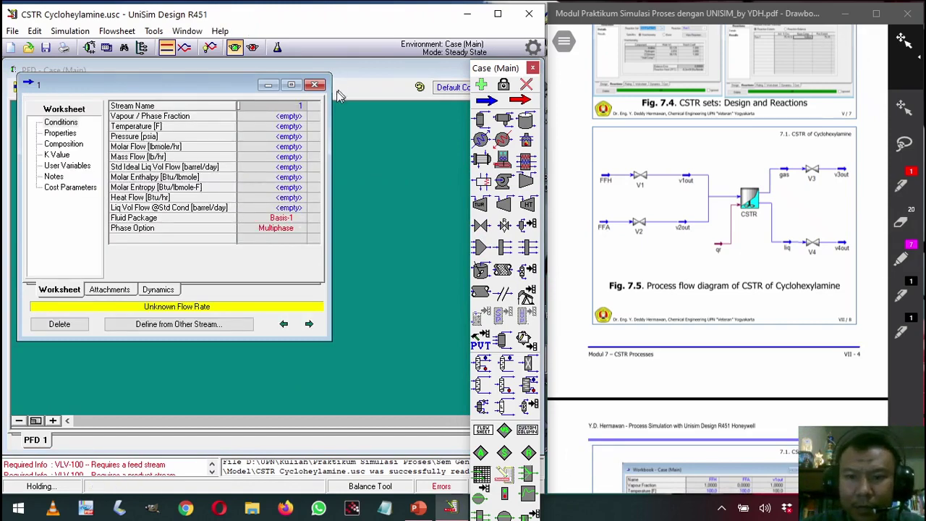
left_click(293, 106)
type("FFH")
key("Return")
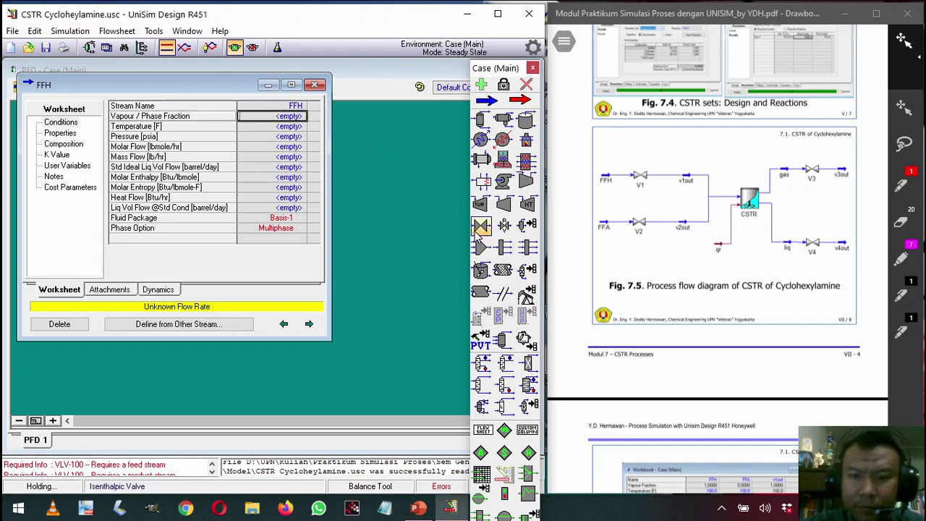
- Following the module's feed conditions, set the FFH stream to 100 F, 650 psia and a molar flow of 400 lbmole/hr
scroll(712, 255, "up", 10)
scroll(712, 254, "up", 8)
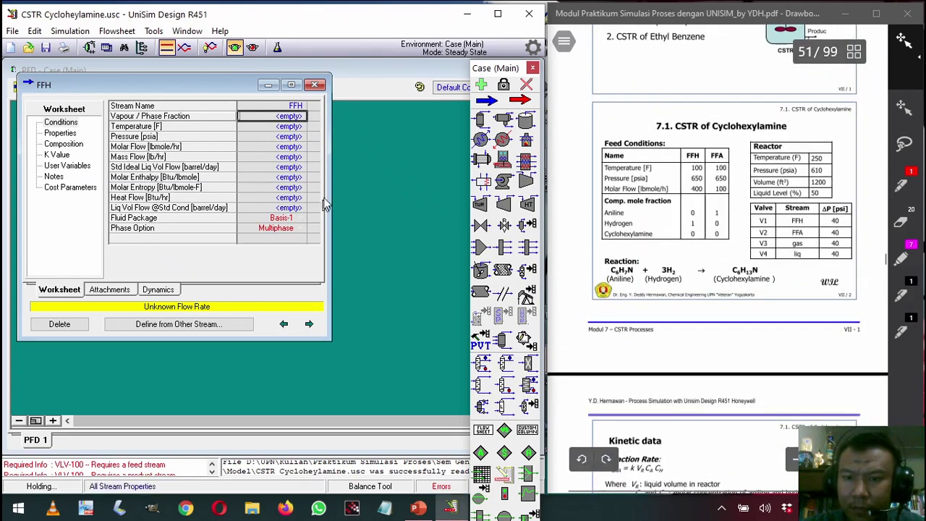
left_click(264, 127)
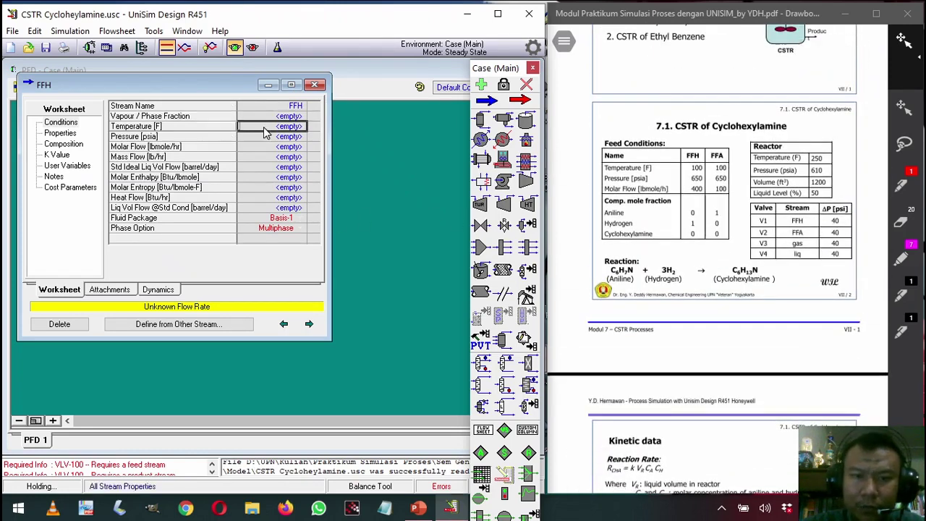
type("100")
key("Return")
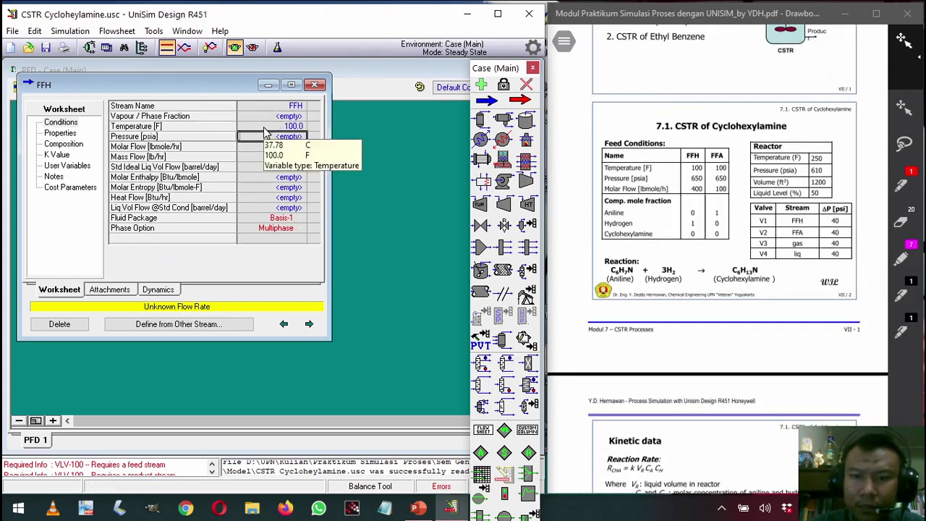
type("65")
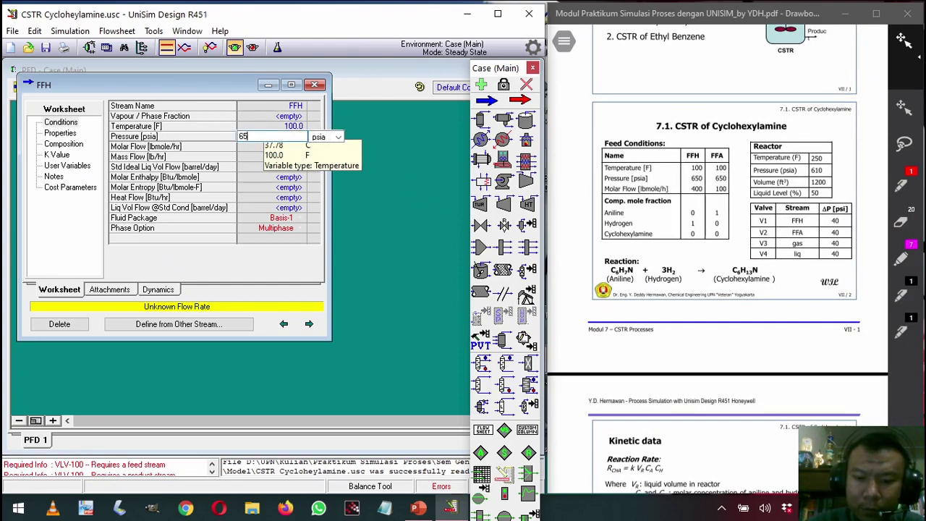
type("0")
key("Return")
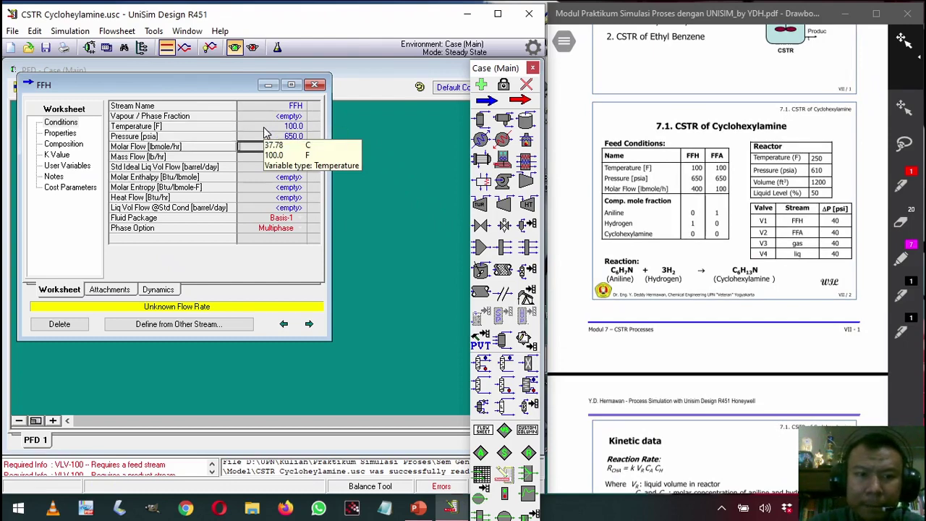
type("400")
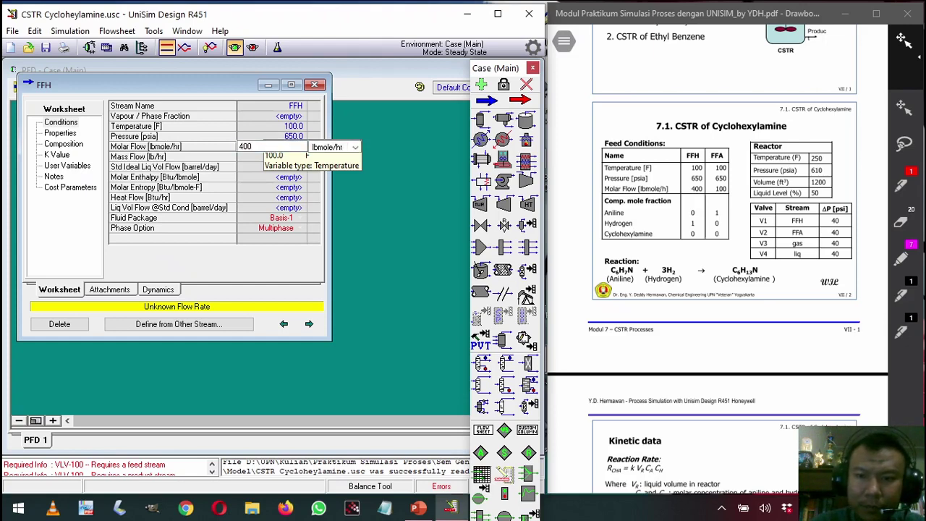
key("Return")
- Define the FFH composition with a hydrogen mole fraction of 1, accept it and close the stream window
left_click(65, 144)
left_click(282, 124)
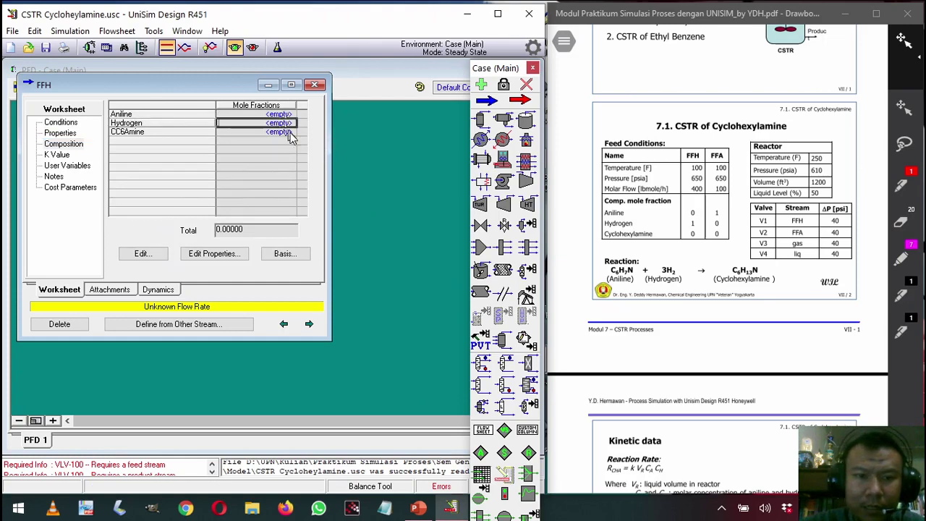
type("1")
key("Return")
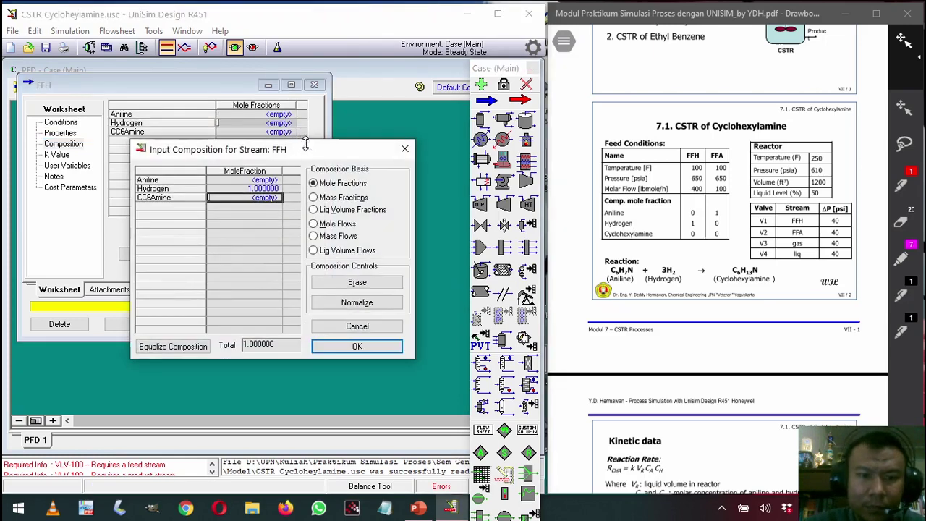
left_click(318, 348)
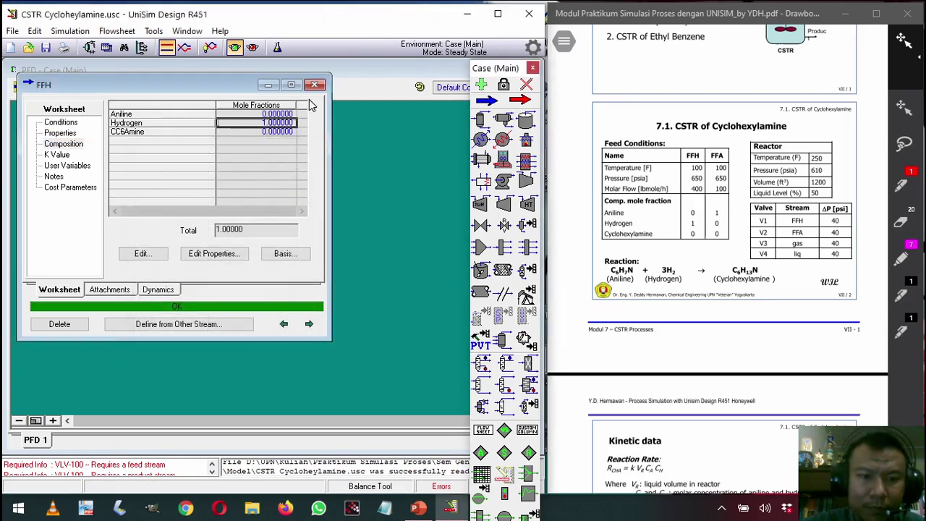
left_click(314, 87)
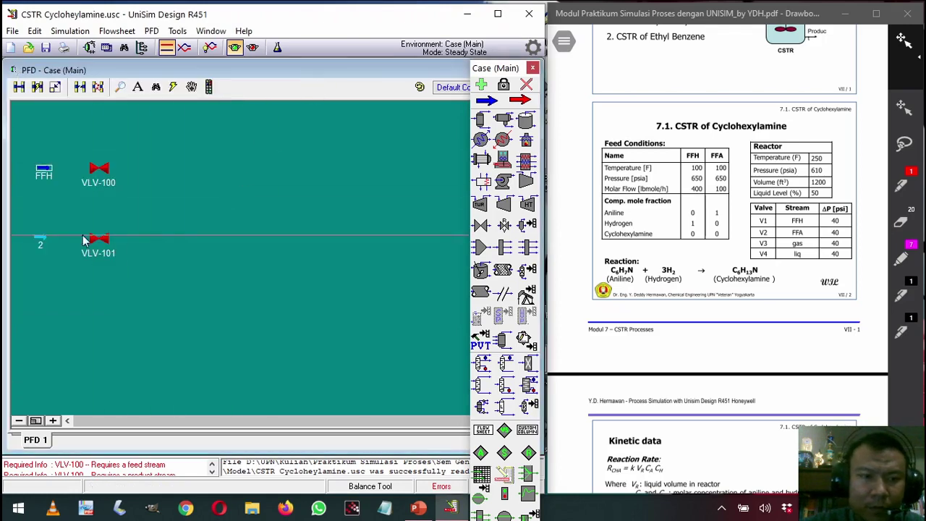
- Open the lower inlet stream and rename it FFA
double_click(41, 241)
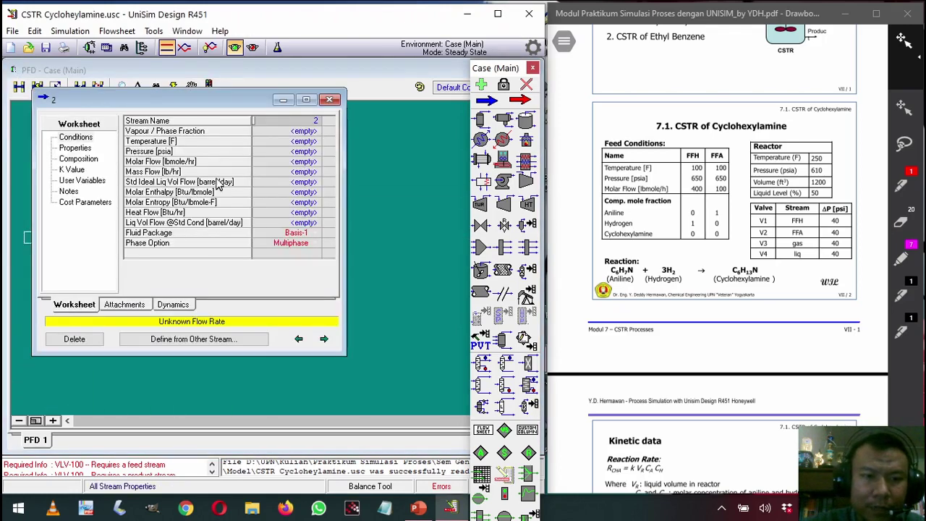
left_click(294, 124)
type("FFA")
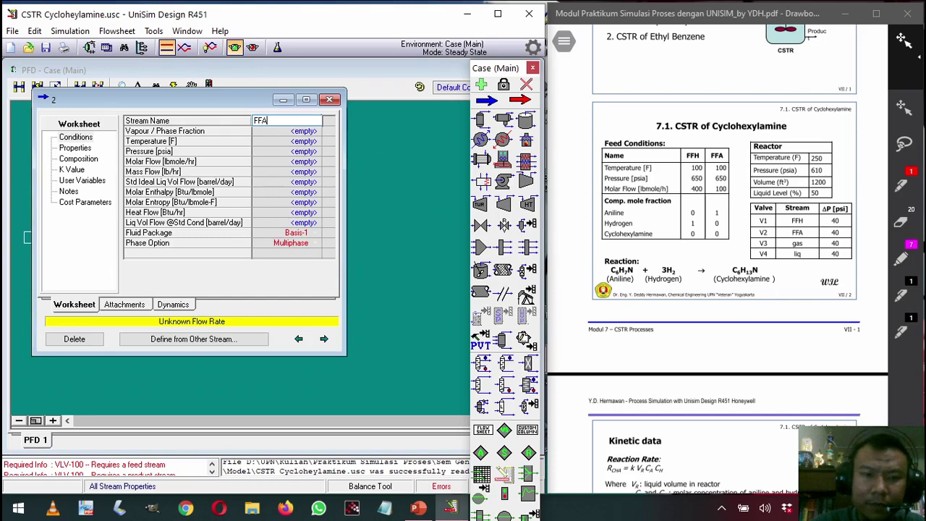
key("Return")
- Set the FFA stream to 100 F, 650 psia and a molar flow of 100 lbmole/hr
key("Down")
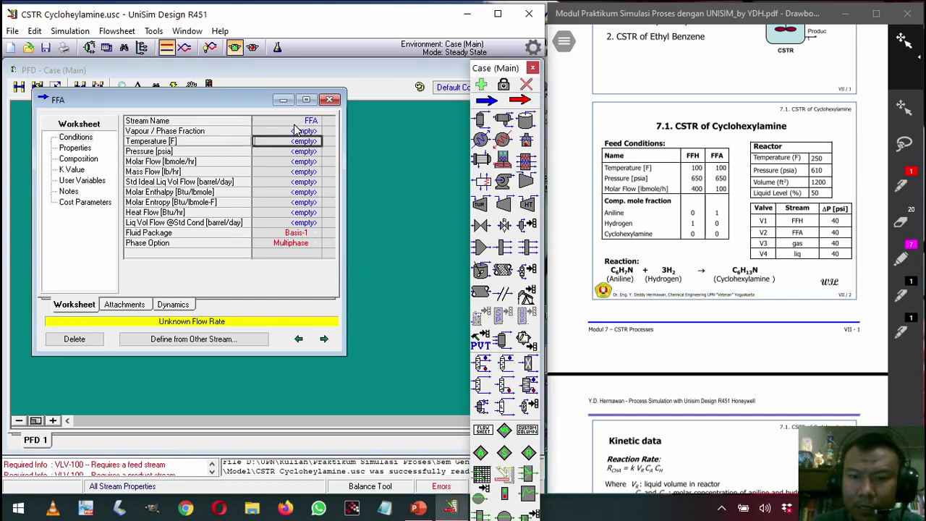
type("100")
key("Return")
type("650")
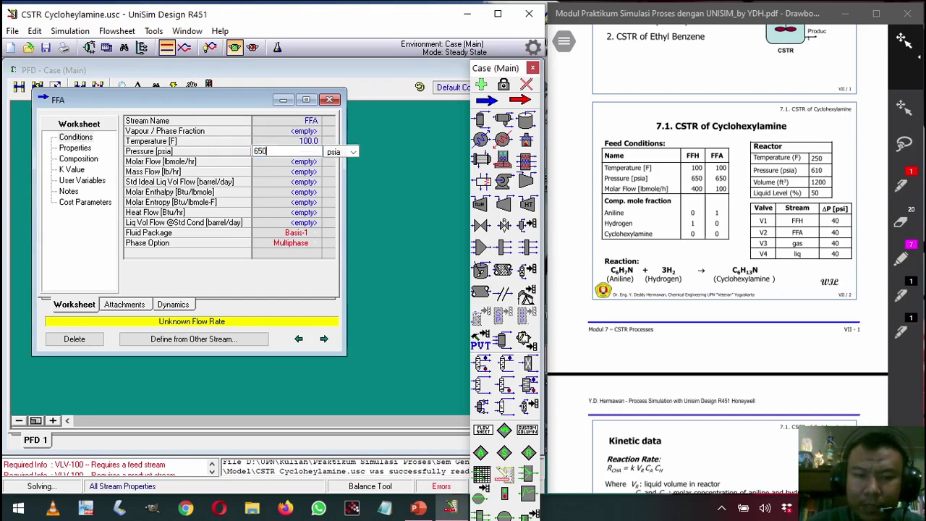
key("Return")
type("100")
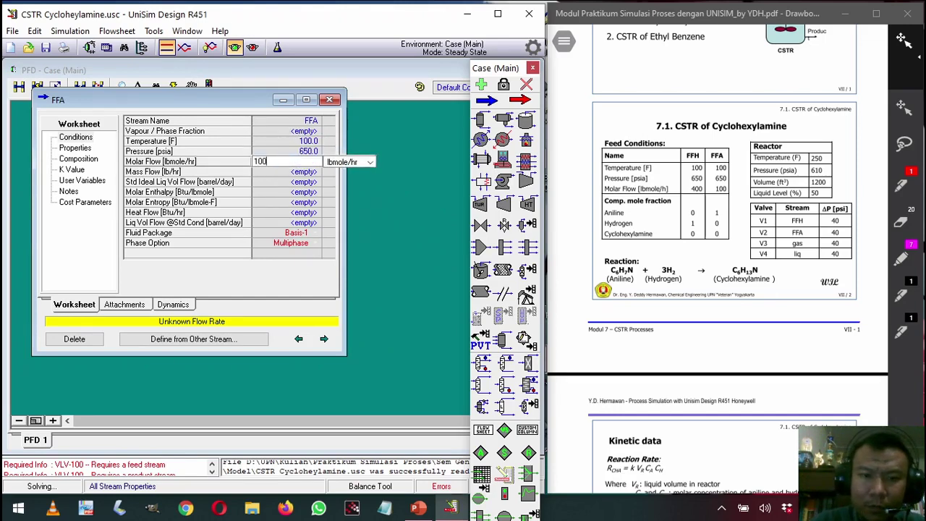
key("Return")
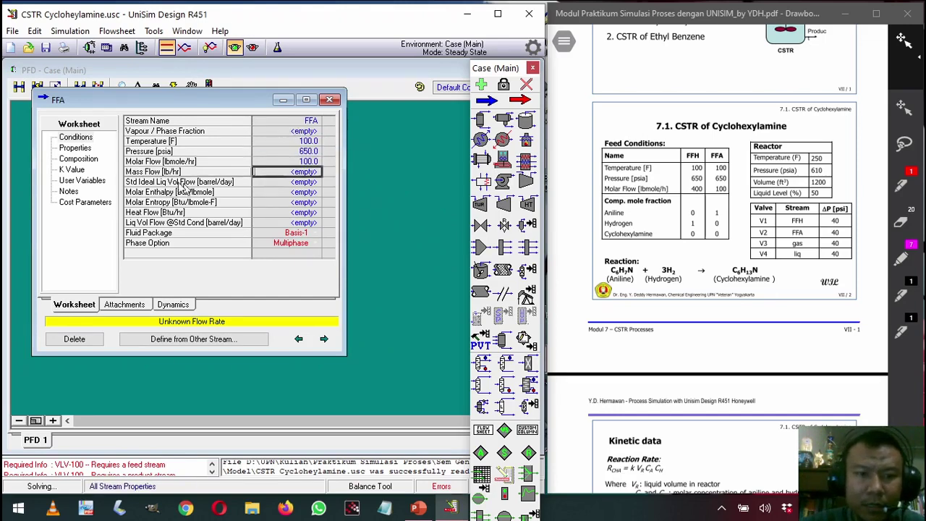
- Define the FFA composition with an aniline mole fraction of 1, accept it and close the stream window
left_click(88, 160)
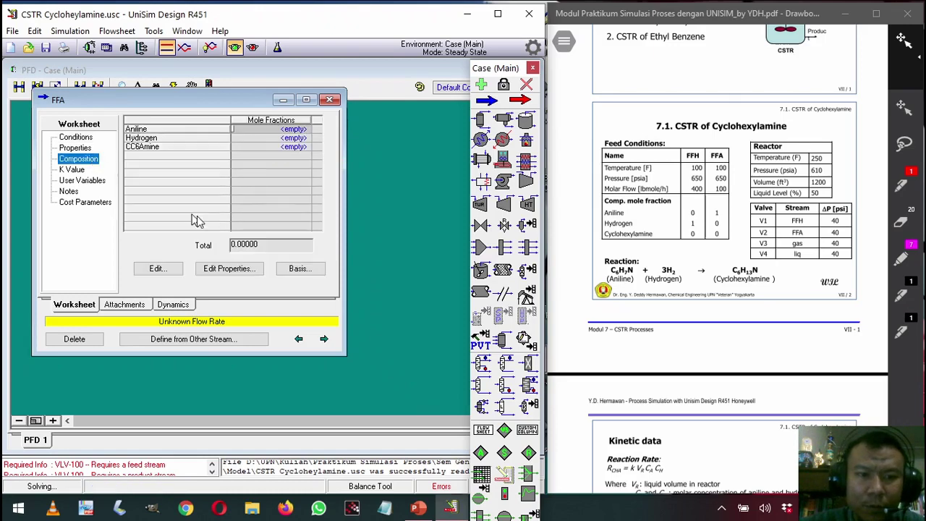
left_click(296, 130)
type("1")
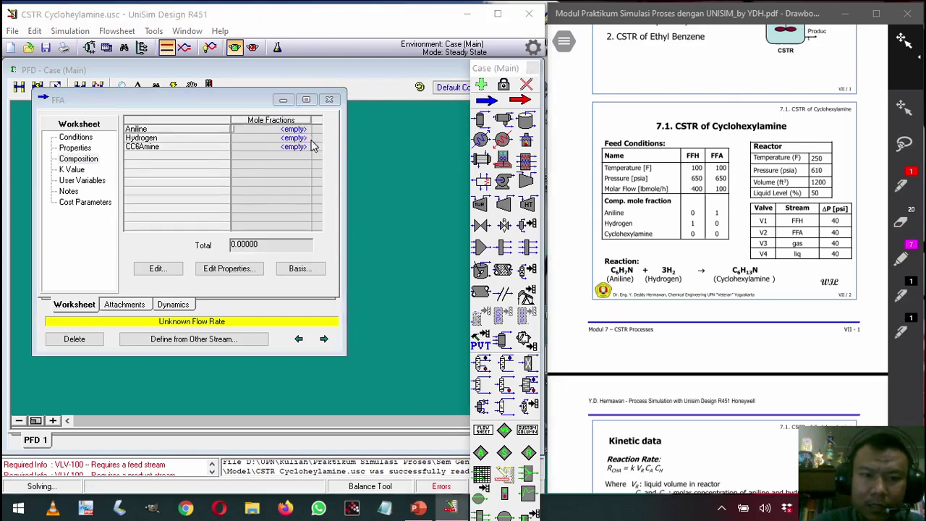
key("Return")
left_click(357, 345)
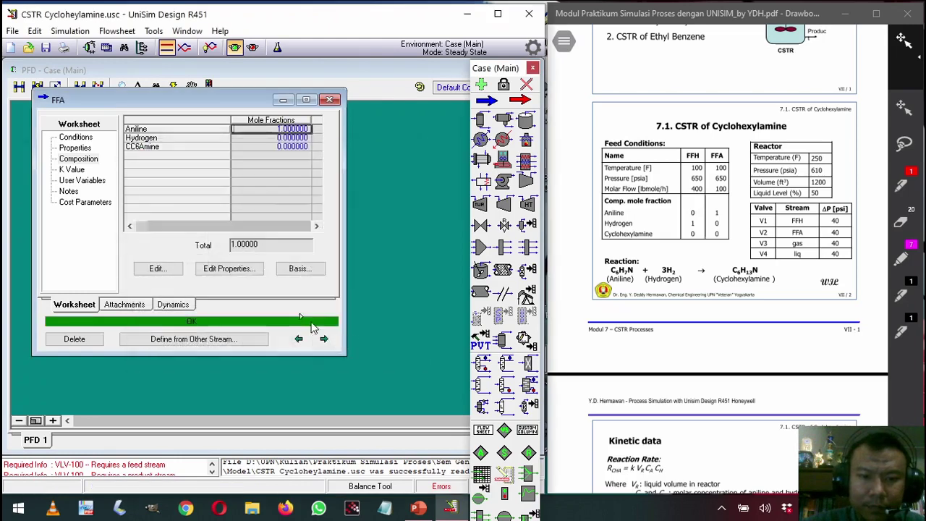
left_click(331, 100)
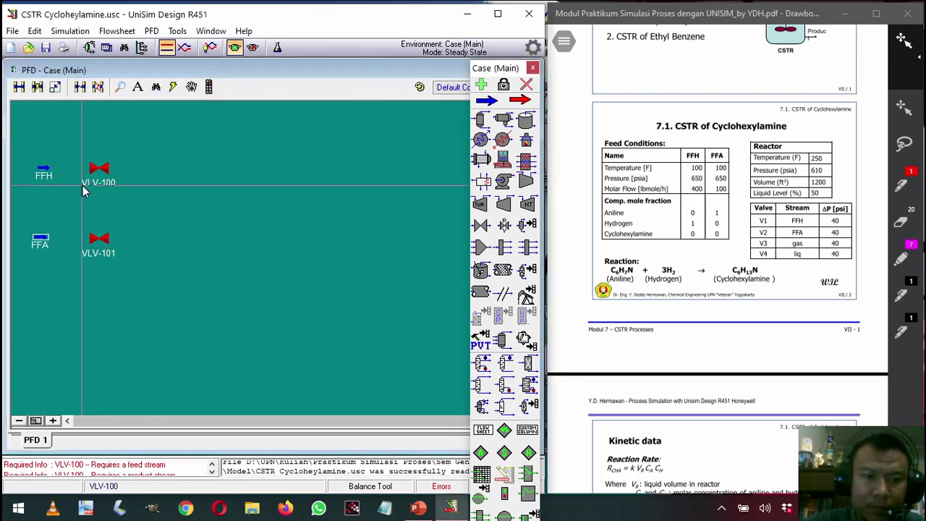
- Rename the upper valve V1 and connect it with FFH as inlet and a new outlet stream v1out
left_click(101, 170)
double_click(101, 170)
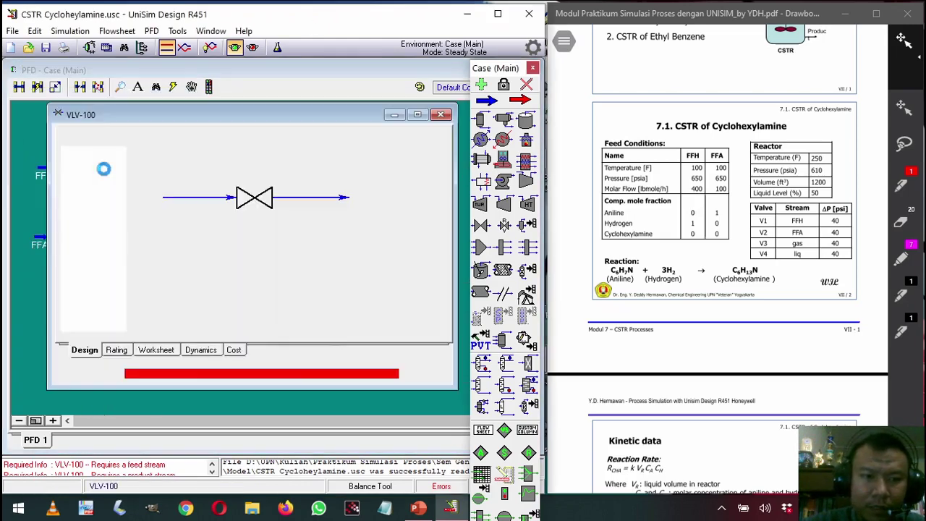
left_click(250, 144)
type("V")
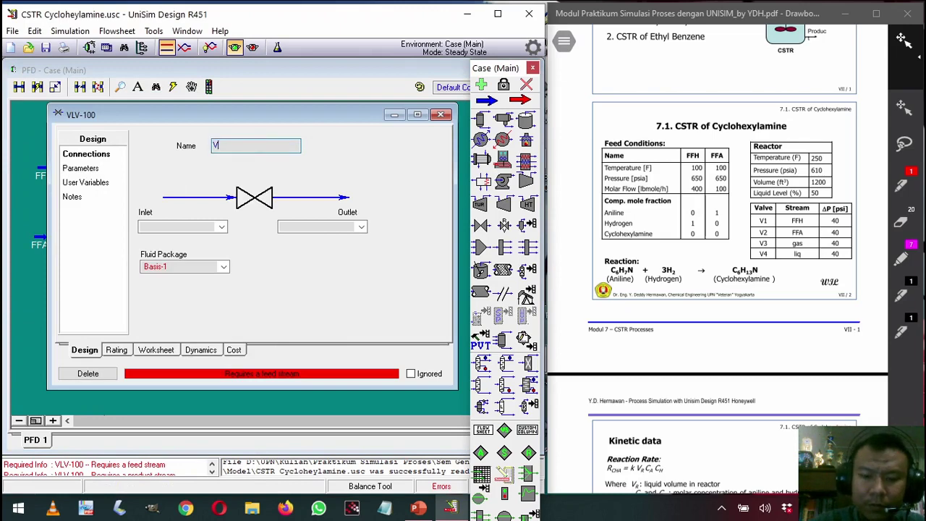
left_click(221, 226)
left_click(215, 248)
left_click(293, 227)
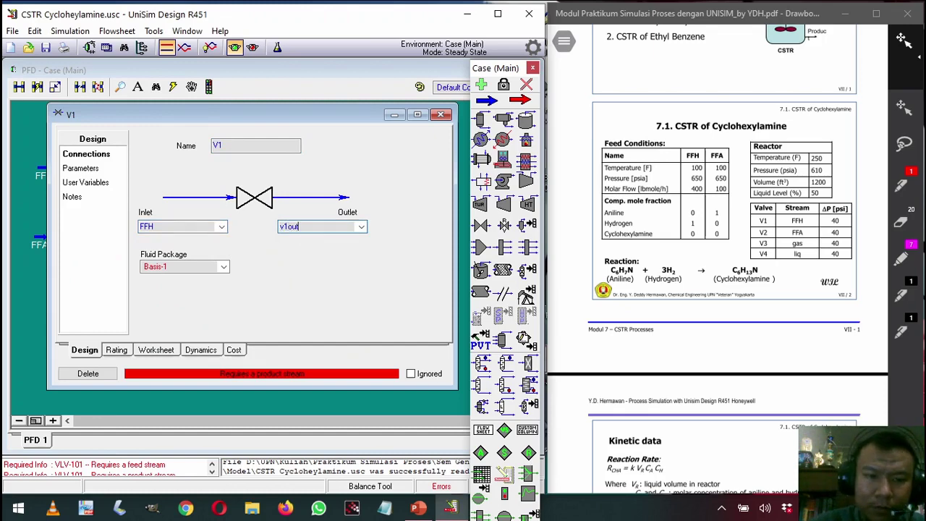
type("v1out")
key("Return")
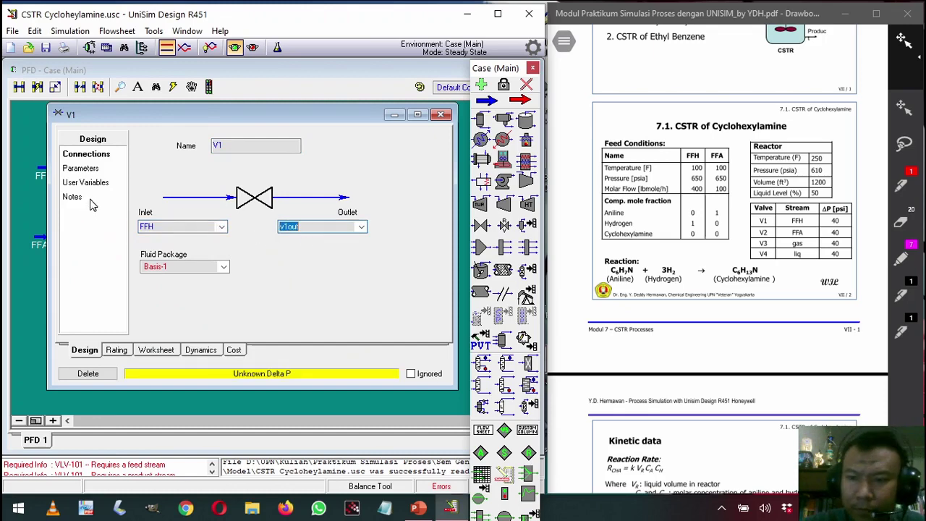
- Set the pressure drop of valve V1 to 40 psi and close its window
left_click(89, 170)
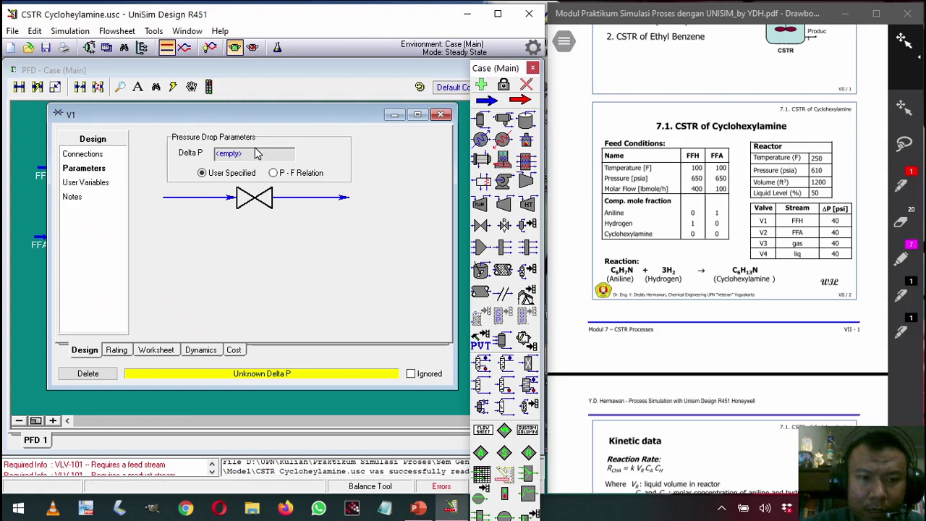
type("40")
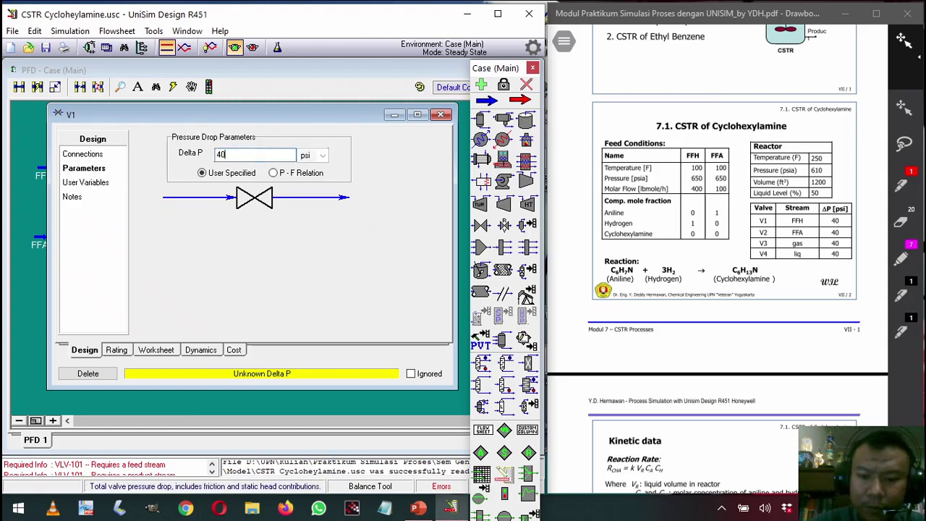
key("Return")
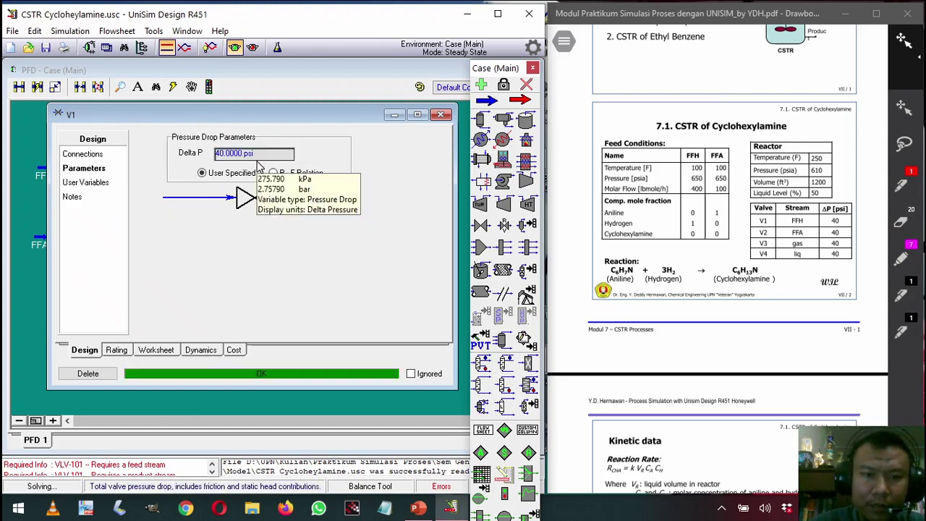
left_click(440, 116)
- Rename the lower valve V2 and connect it with FFA as inlet and a new outlet stream v2out
left_click(100, 243)
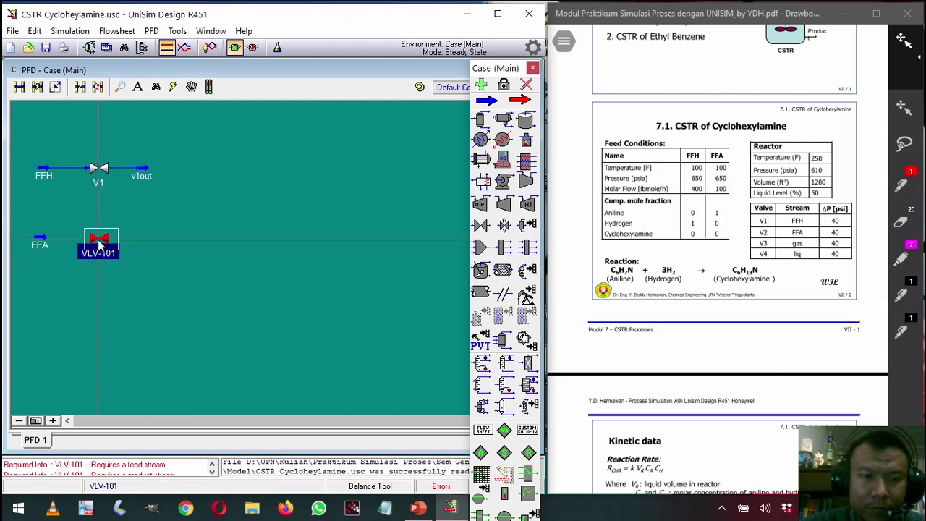
double_click(100, 245)
left_click(269, 166)
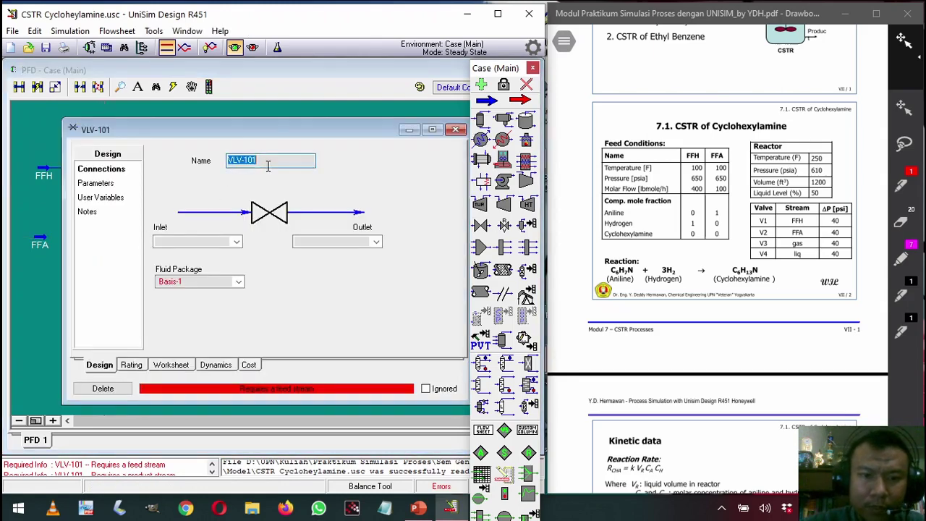
type("V2")
key("Return")
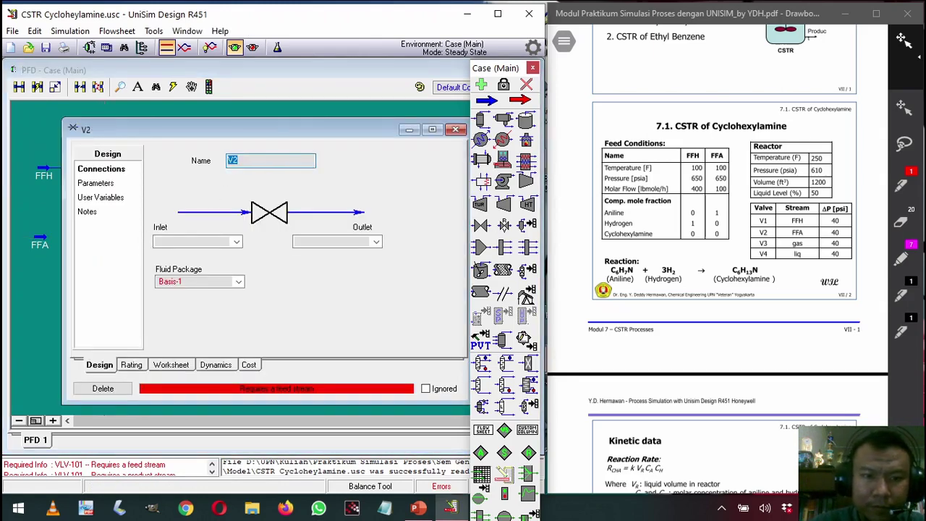
left_click(237, 241)
left_click(228, 262)
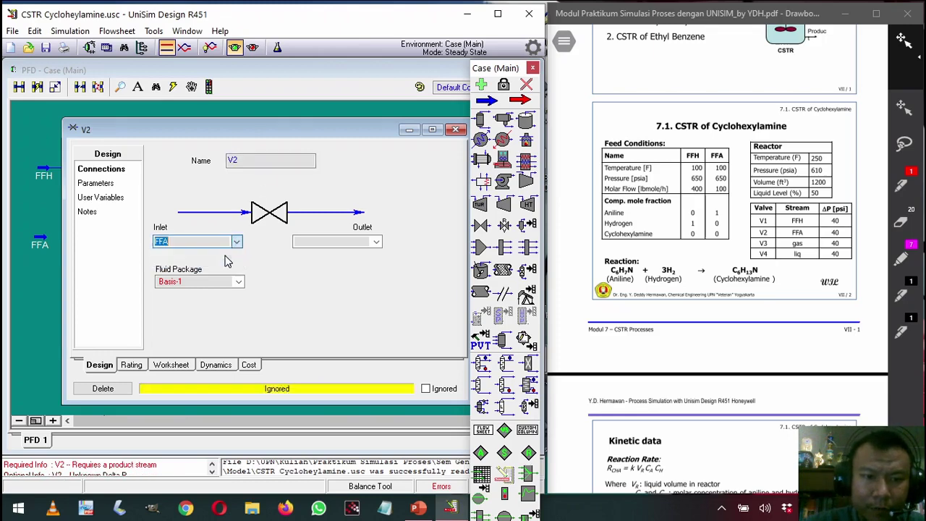
left_click(317, 241)
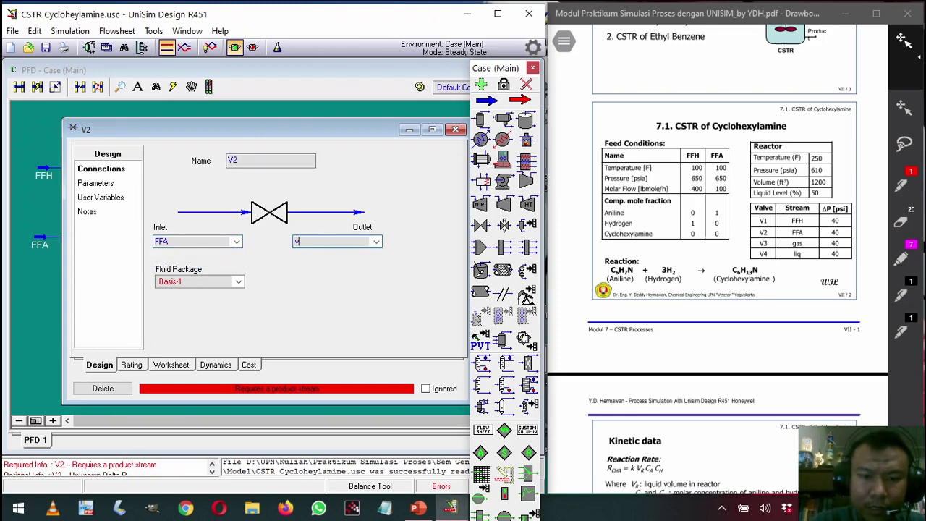
key("Return")
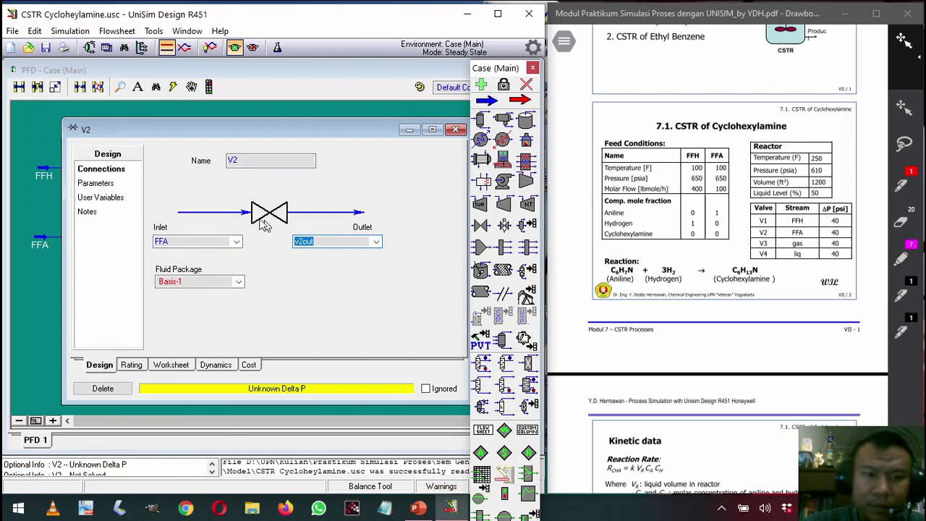
- Set the pressure drop of valve V2 to 40 psi and close its window
left_click(116, 185)
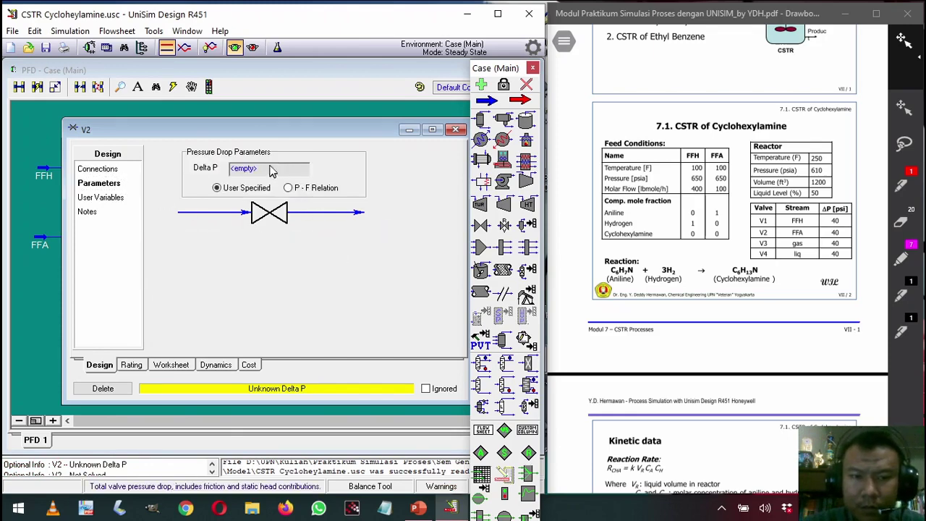
type("40")
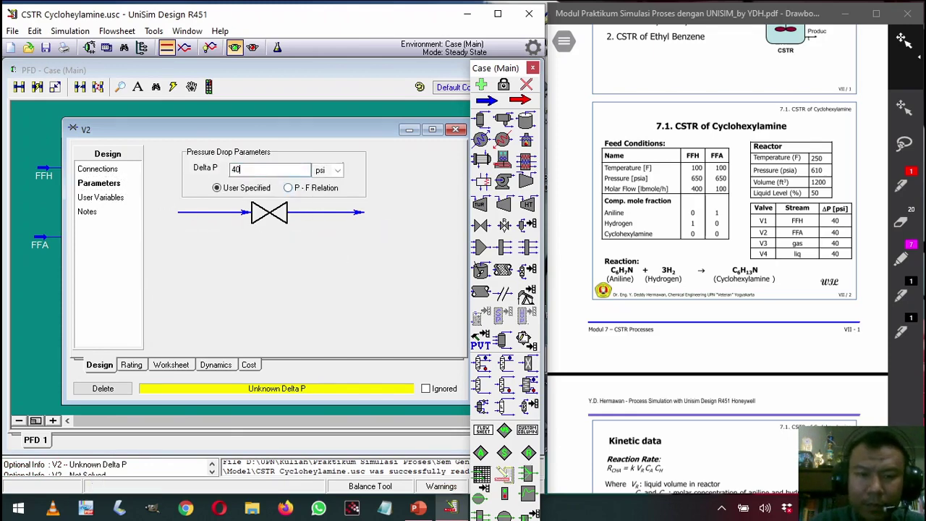
key("Return")
left_click(455, 130)
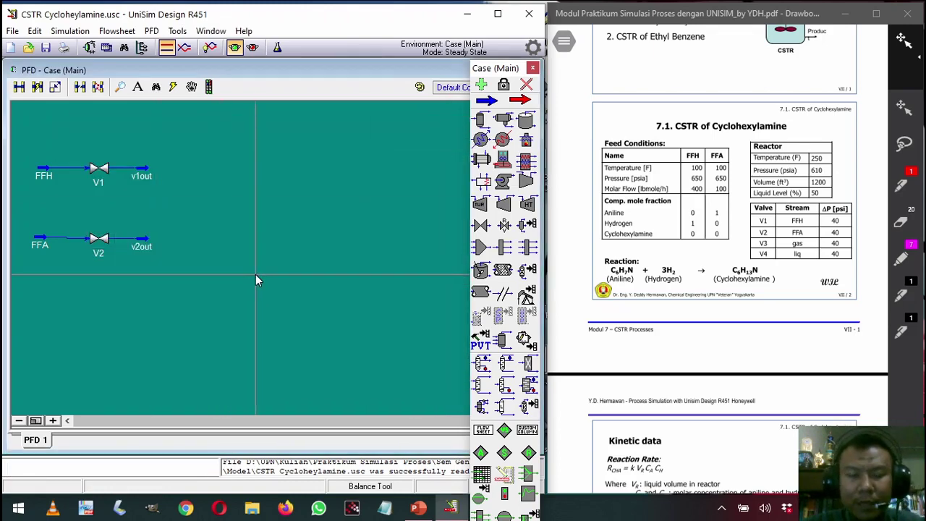
- Add a continuously stirred tank reactor to the flowsheet beside the valve outlets and rename it CSTR
mouse_move(107, 246)
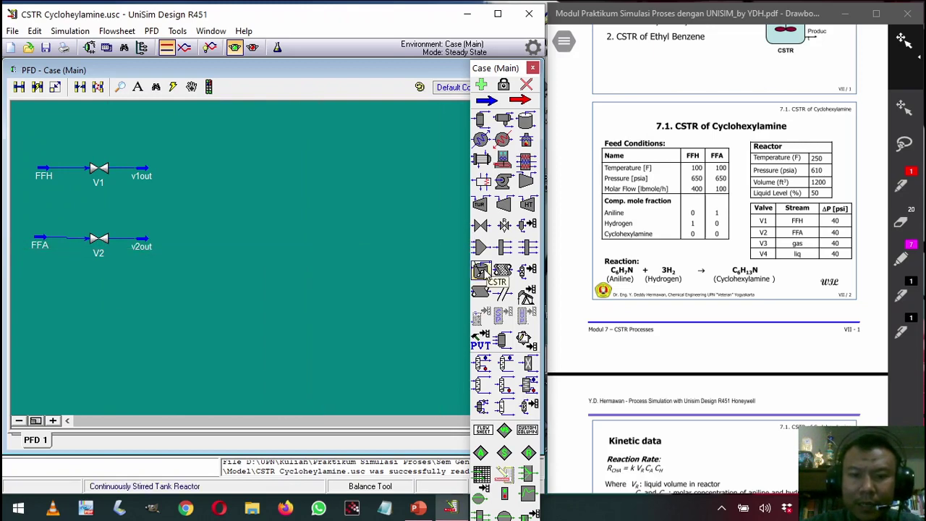
left_click_drag(483, 274, 204, 225)
double_click(203, 224)
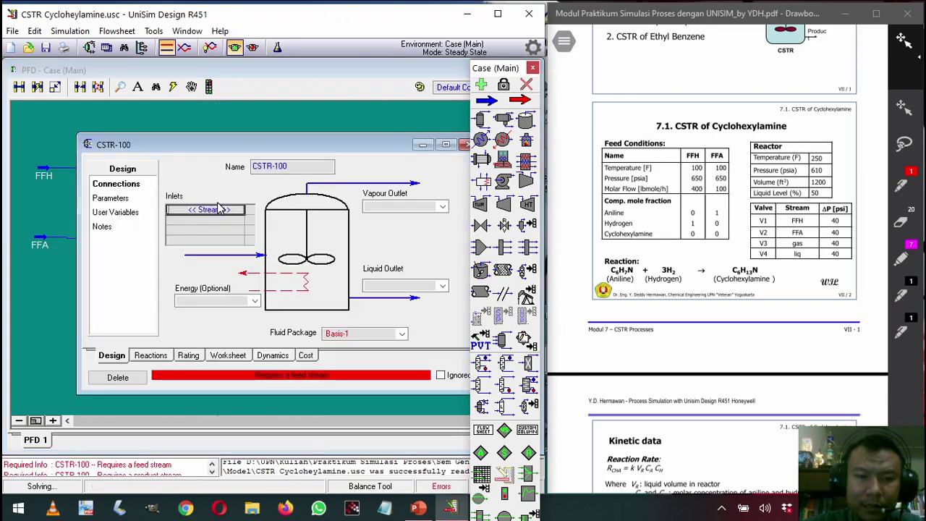
double_click(297, 165)
left_click(319, 162)
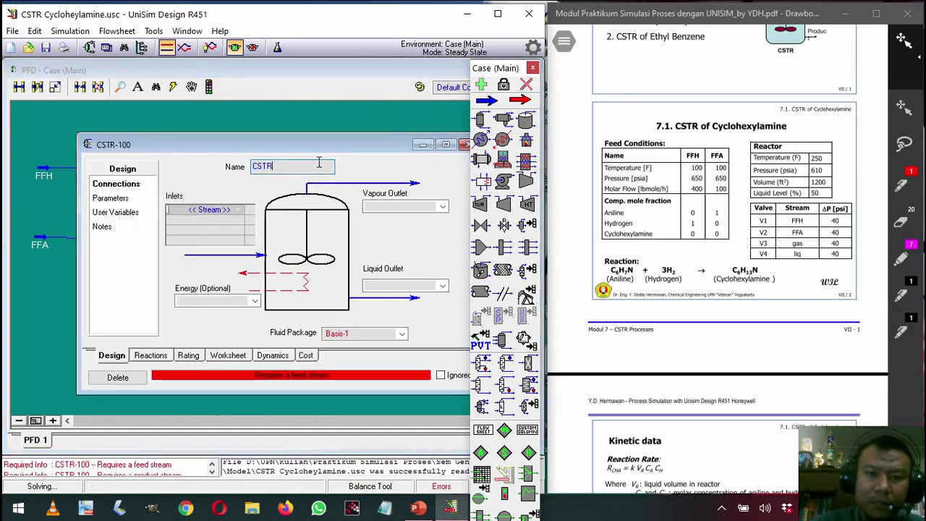
key("Return")
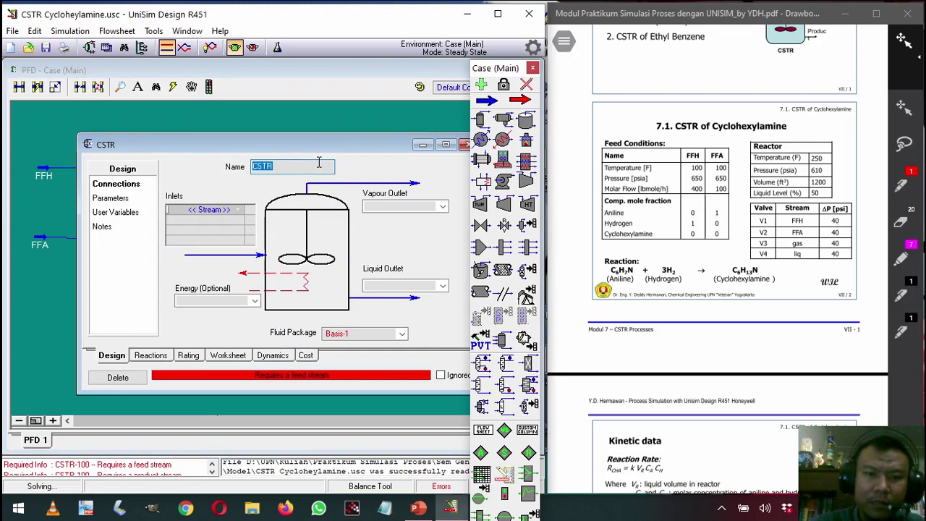
- Connect streams v1out and v2out as the inlets of the CSTR
left_click(239, 212)
left_click(228, 221)
left_click(238, 222)
left_click(226, 232)
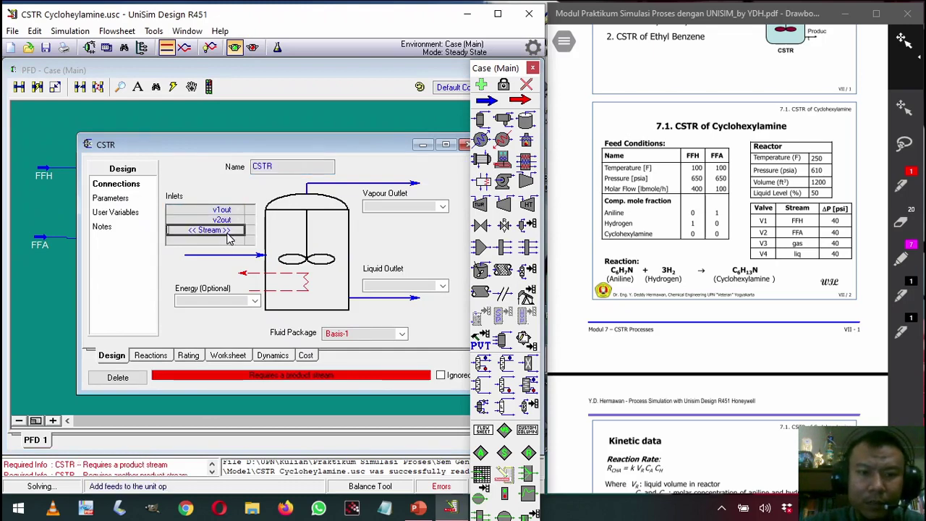
- Create the reactor's vapour outlet gas, liquid outlet liq and energy stream qr
left_click(384, 207)
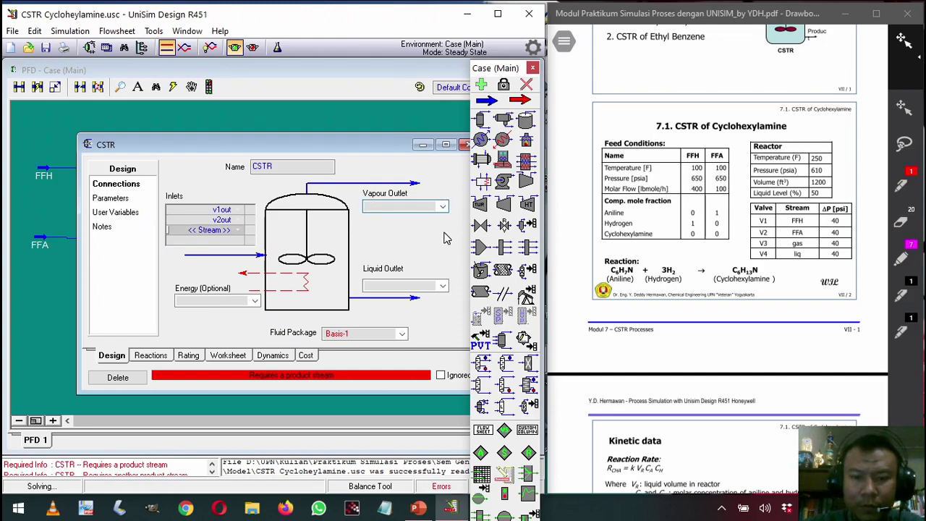
scroll(783, 297, "down", 20)
scroll(783, 297, "down", 10)
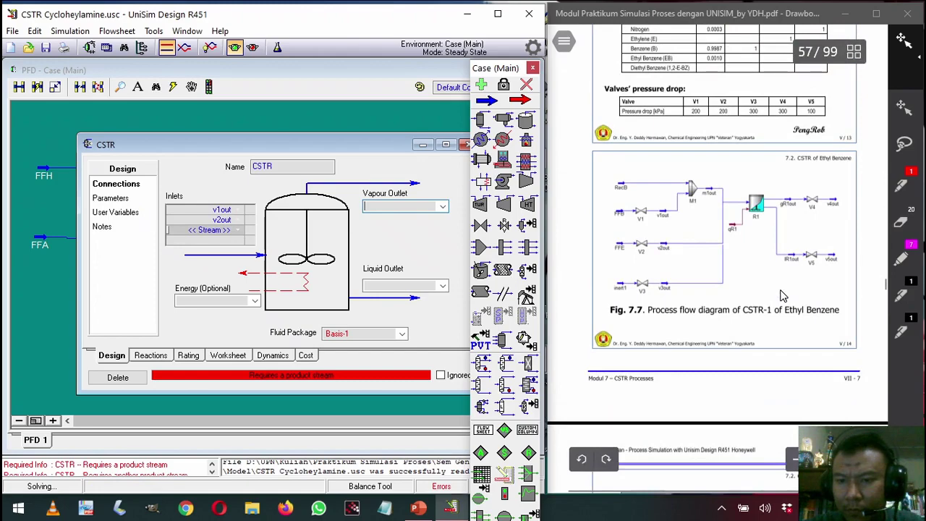
scroll(781, 295, "up", 5)
scroll(782, 295, "up", 10)
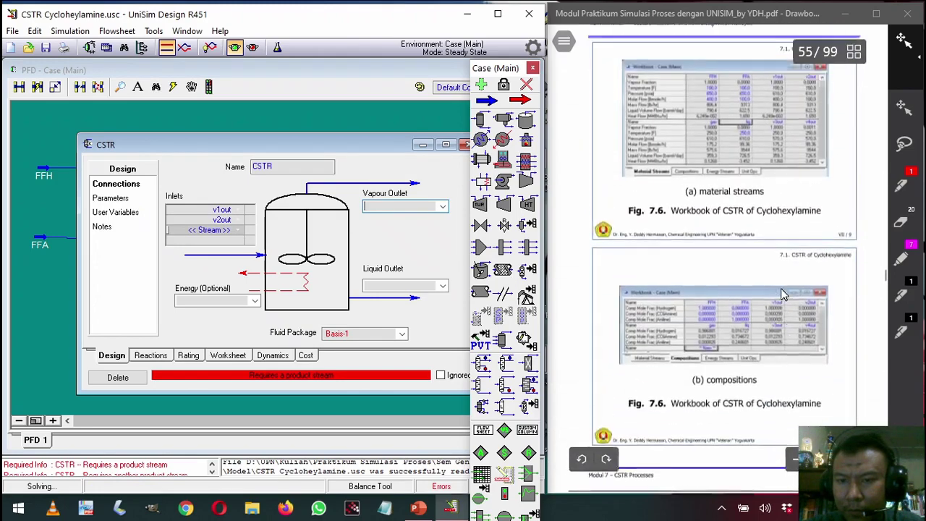
scroll(797, 319, "up", 10)
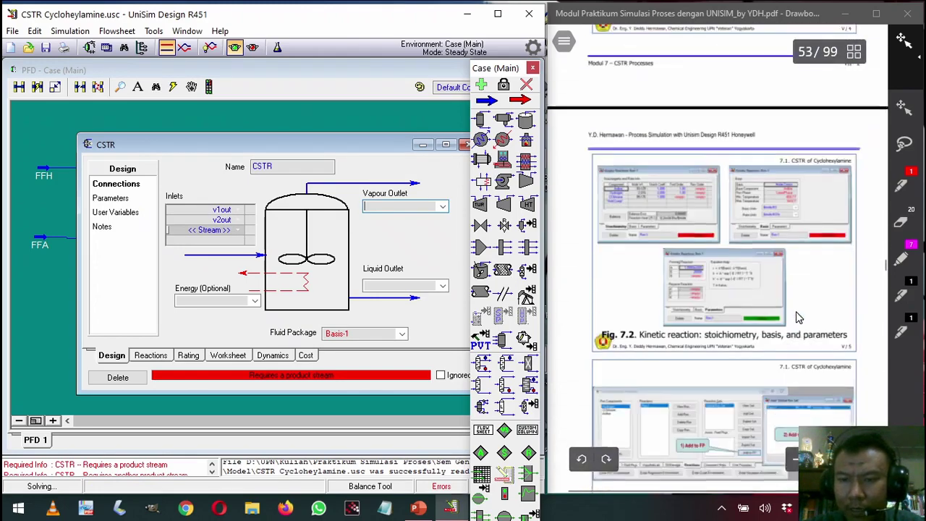
type("gas")
left_click(406, 285)
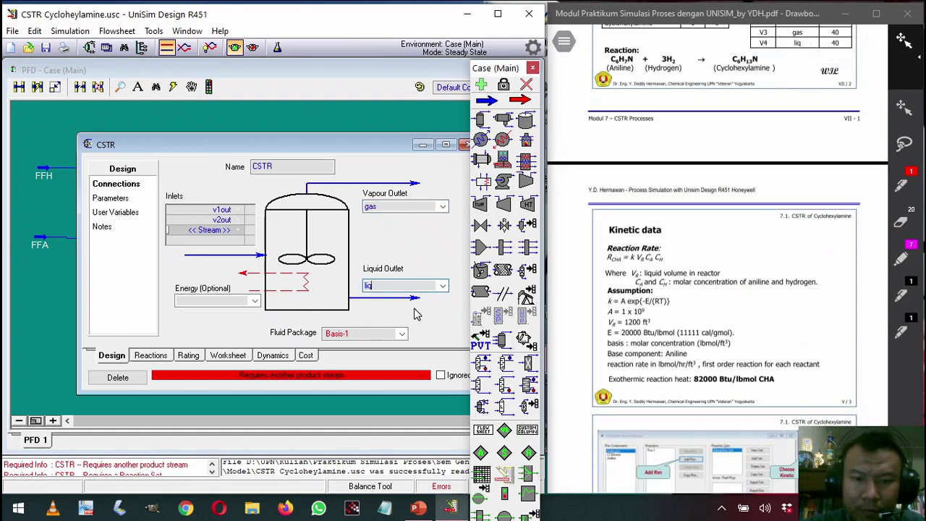
left_click(239, 301)
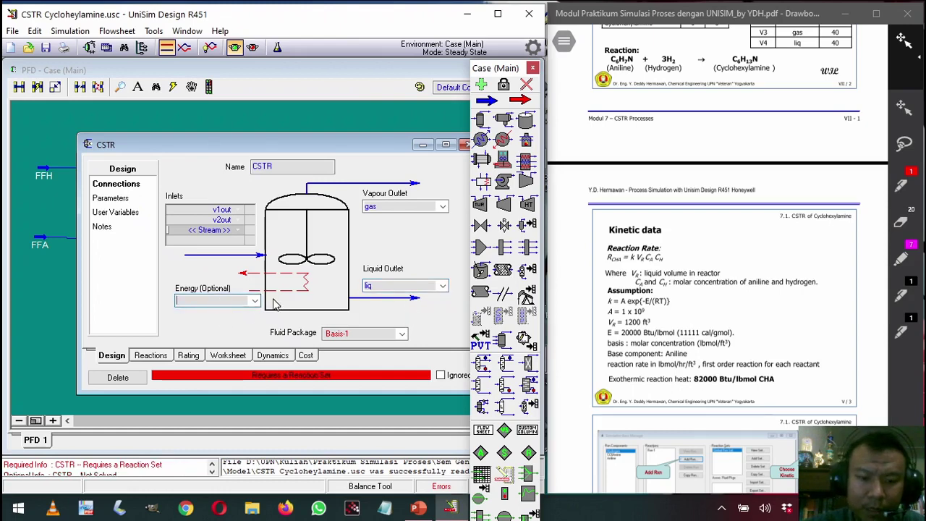
key("Return")
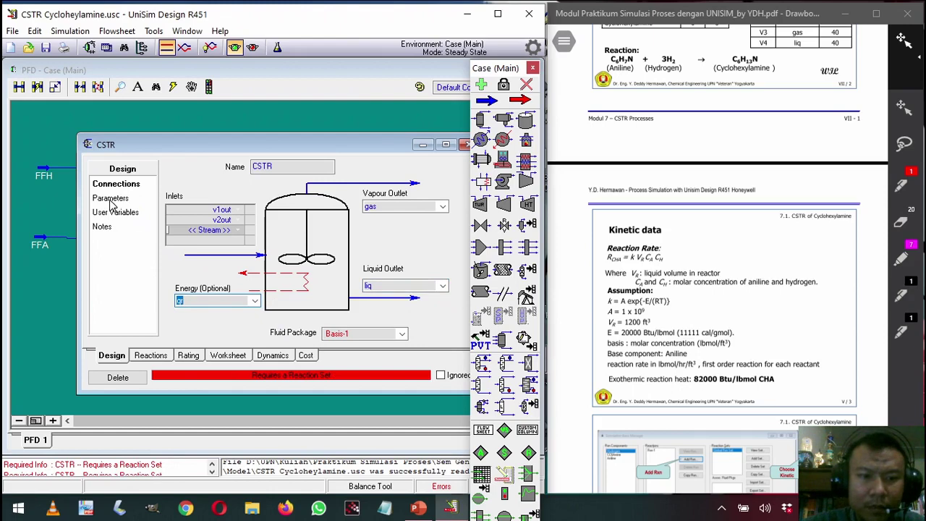
- Assign the Global Rxn Set as the reactor's reaction set
left_click(162, 355)
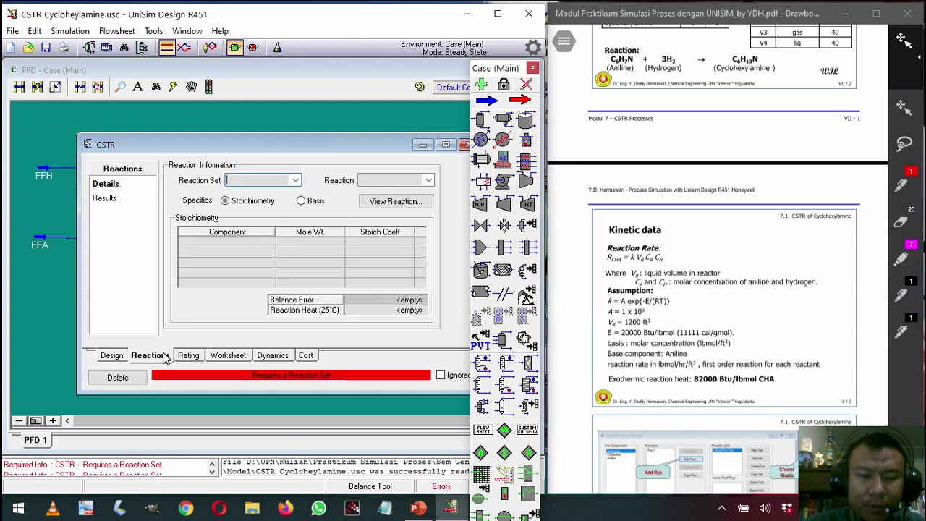
left_click(296, 181)
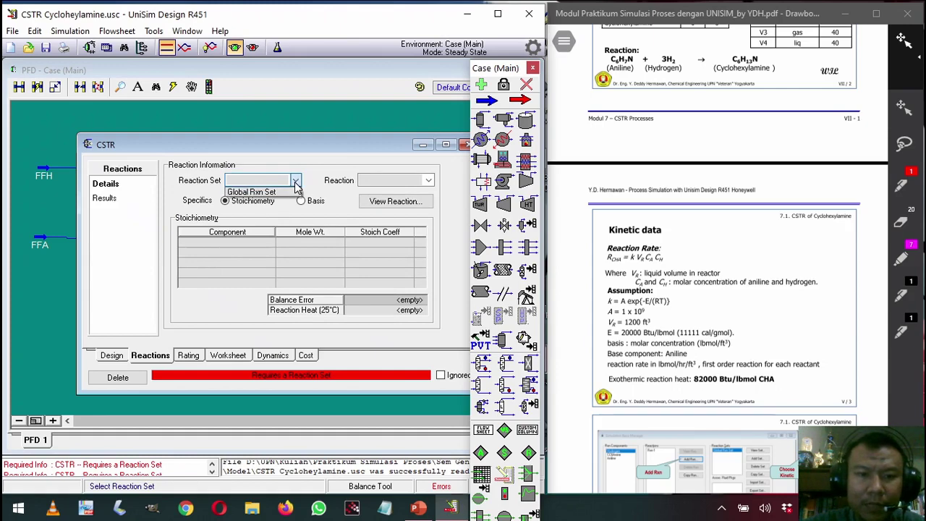
left_click(293, 192)
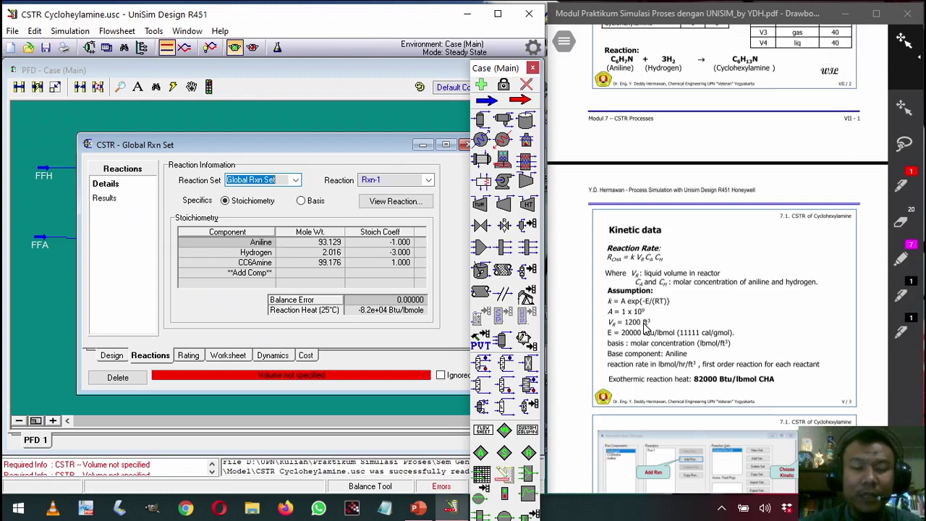
- Size the vertical cylindrical reactor with a volume of 1200 ft3
left_click(187, 356)
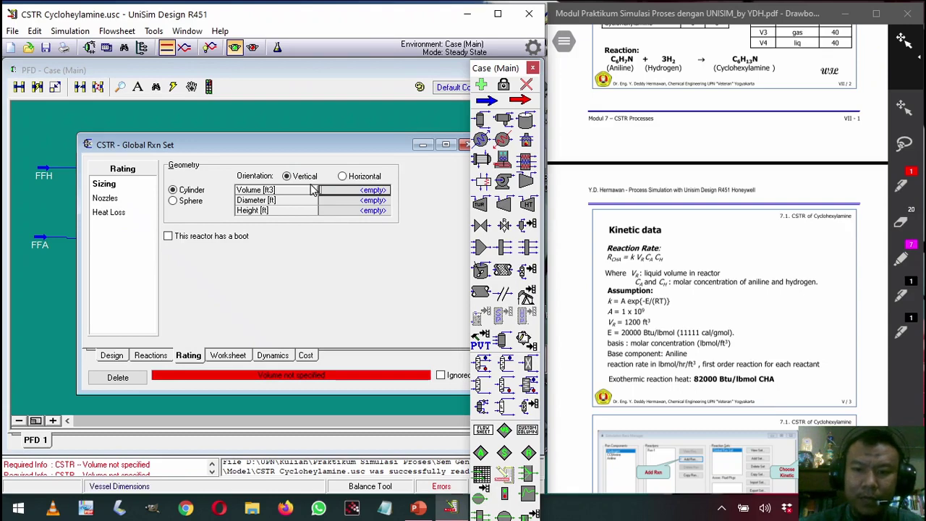
type("12")
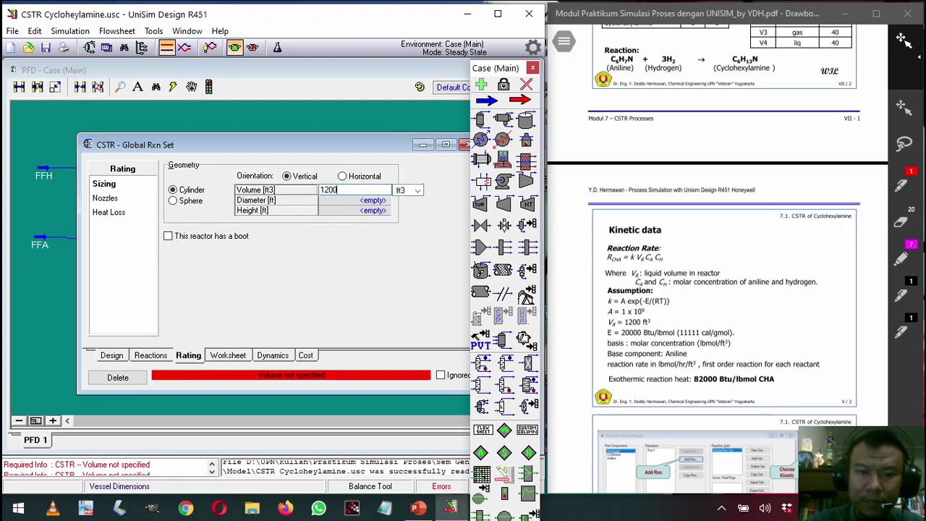
type("00")
key("Return")
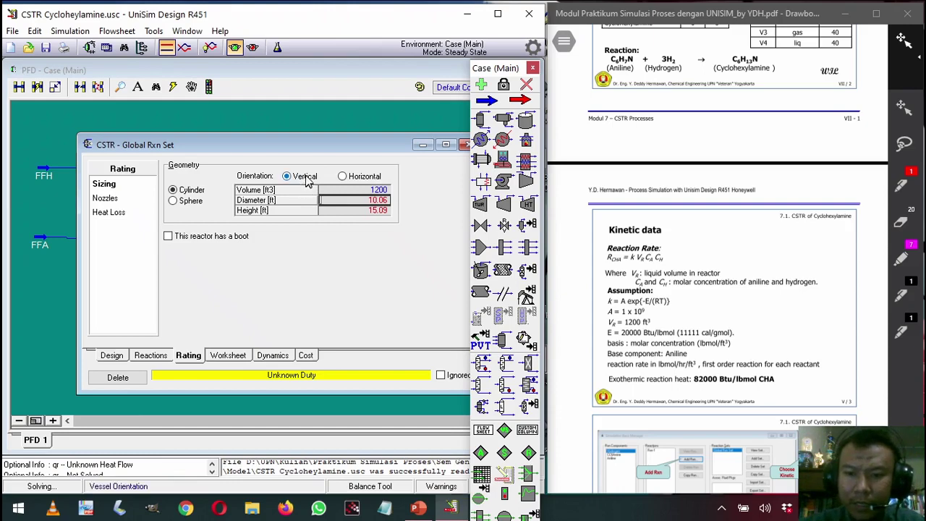
scroll(709, 354, "down", 2)
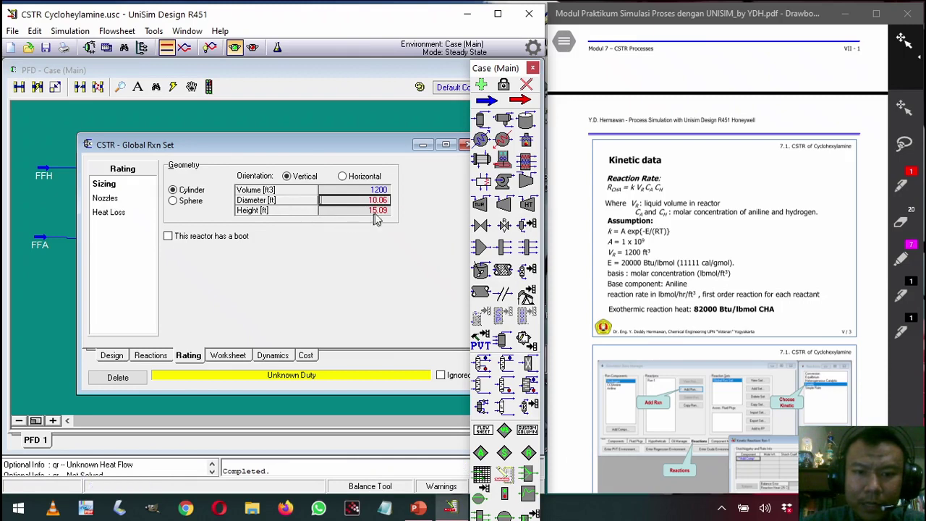
mouse_move(362, 205)
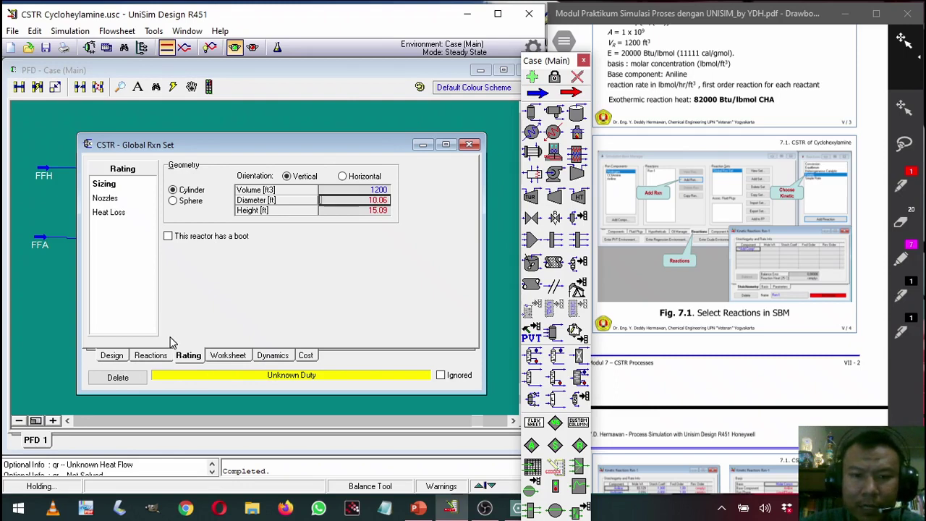
- Try a heat flow of 0 Btu/hr for energy stream qr in the reactor's stream conditions, then clear that value
left_click(215, 357)
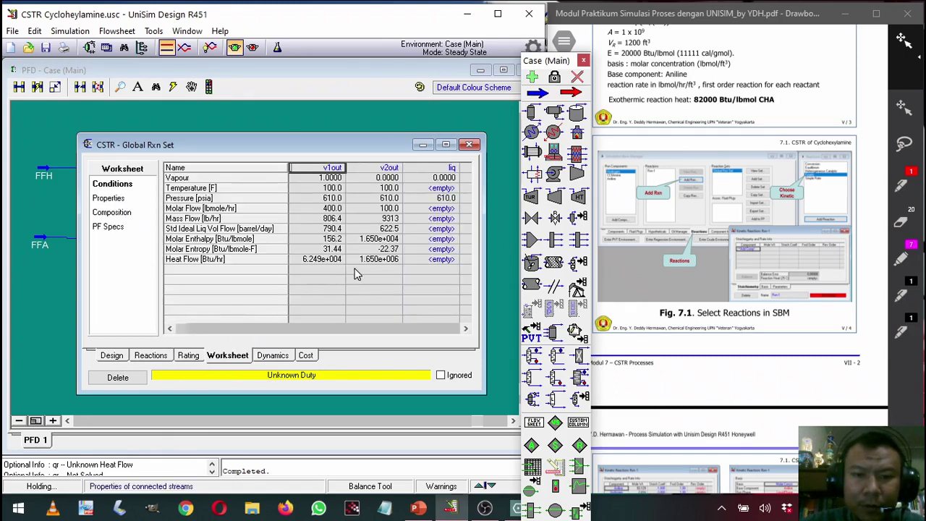
left_click(465, 329)
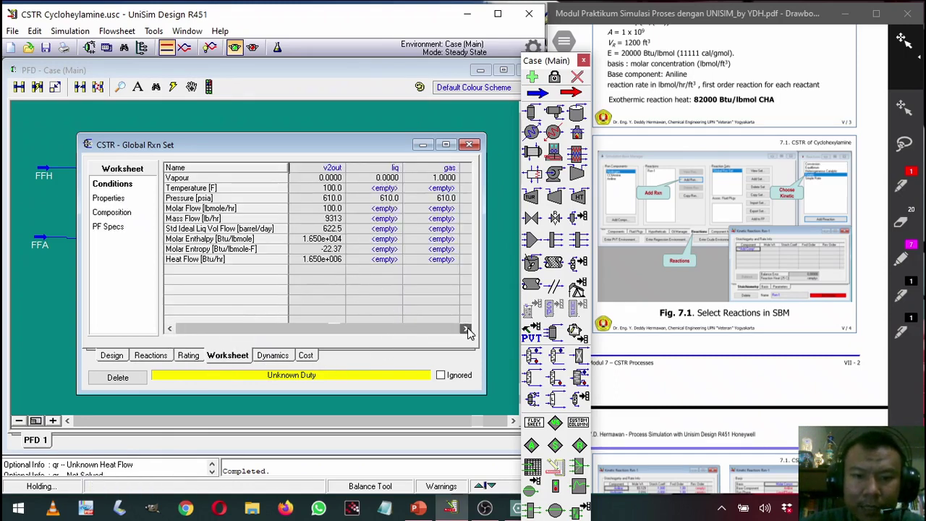
left_click(466, 329)
left_click(438, 260)
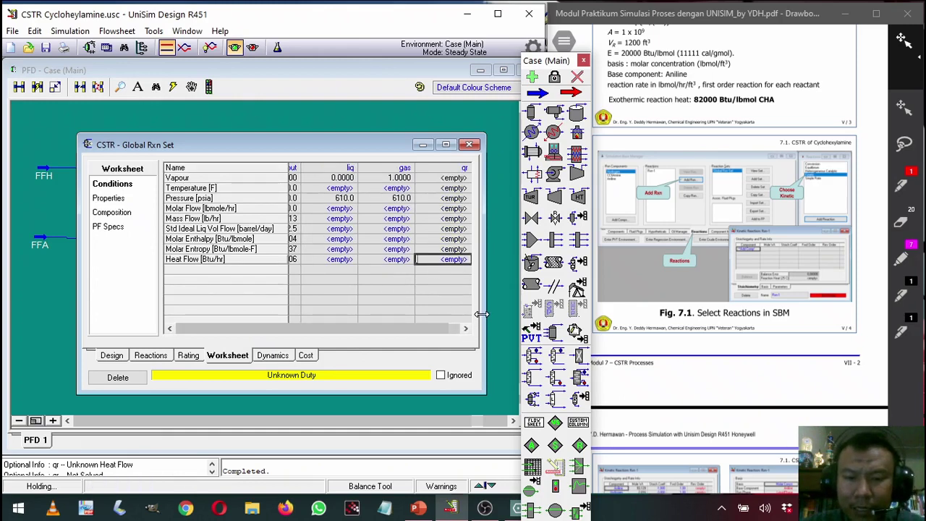
type("0")
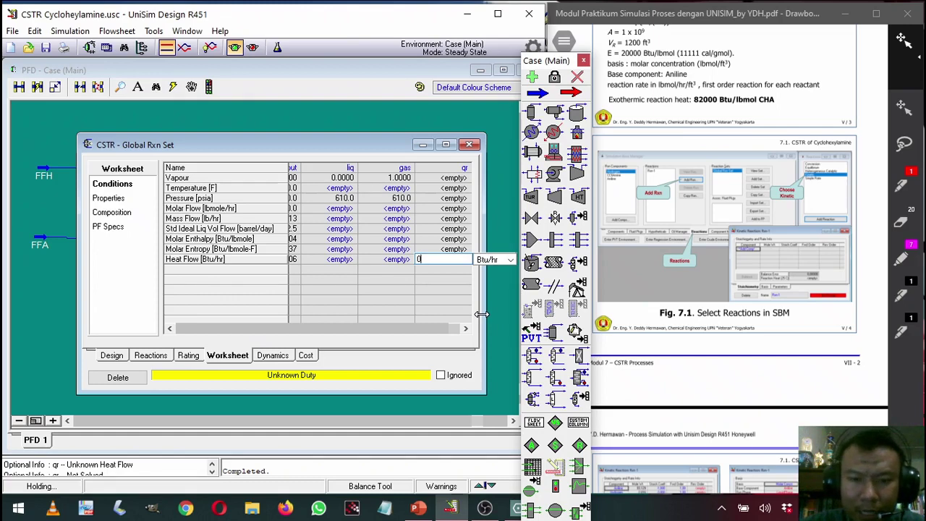
key("Return")
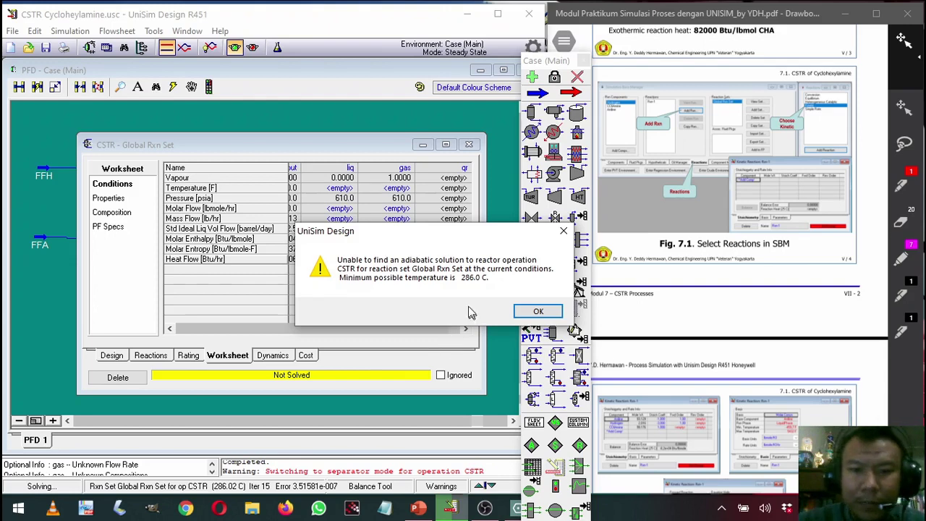
left_click_drag(438, 228, 433, 241)
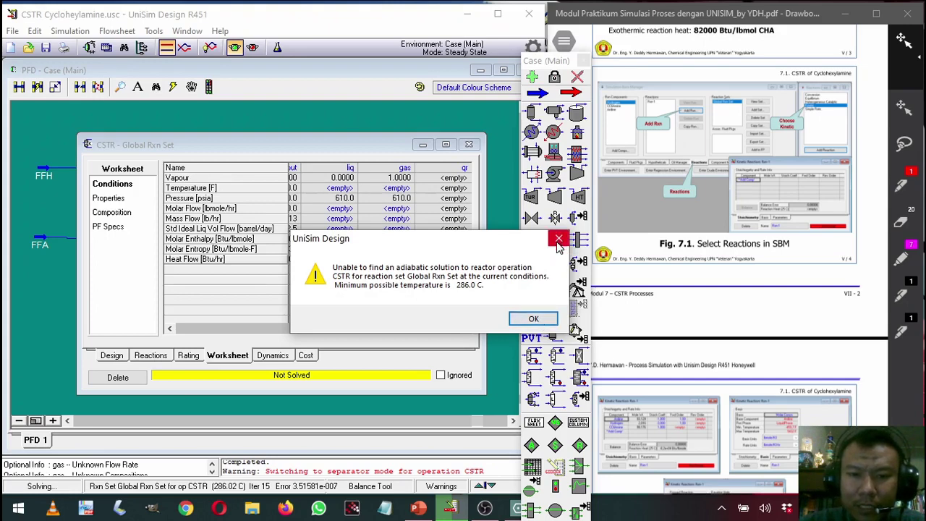
left_click(534, 320)
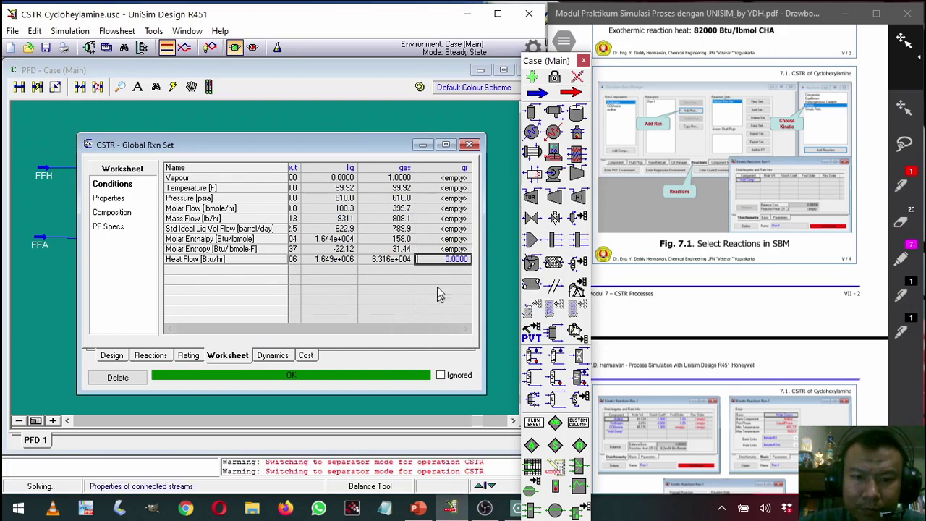
mouse_move(445, 269)
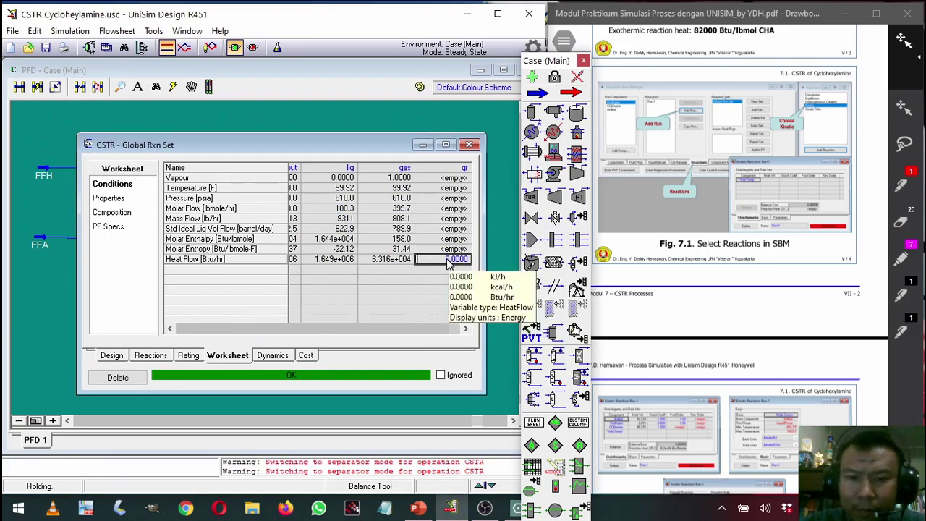
key("Delete")
- Set the temperature of the liq outlet to 100 F and check the heat flow of stream qr
left_click(347, 191)
key("Left")
key("Left")
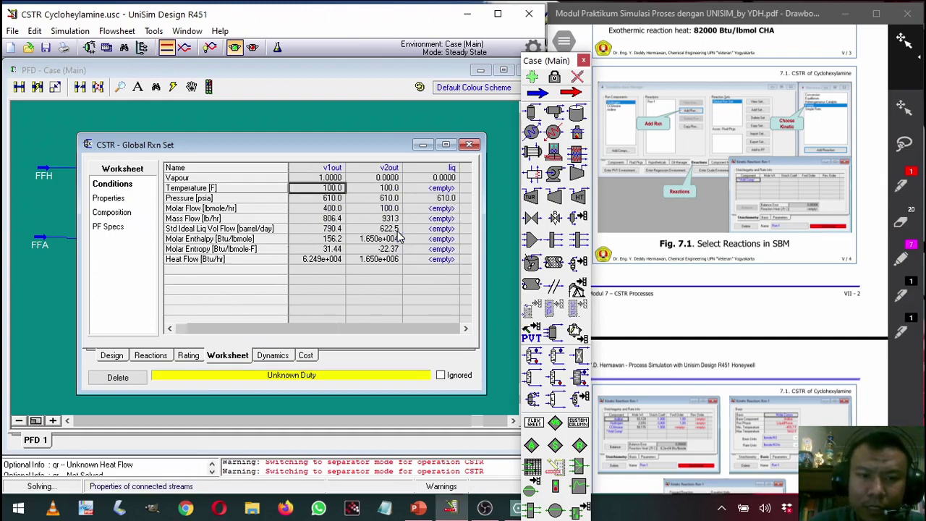
key("Right")
key("Right")
key("Right")
key("Left")
type("100")
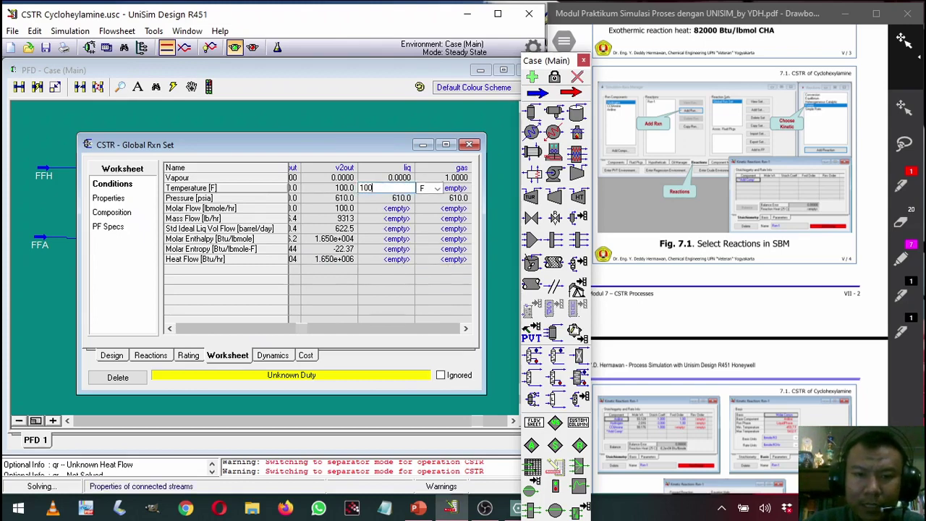
key("Return")
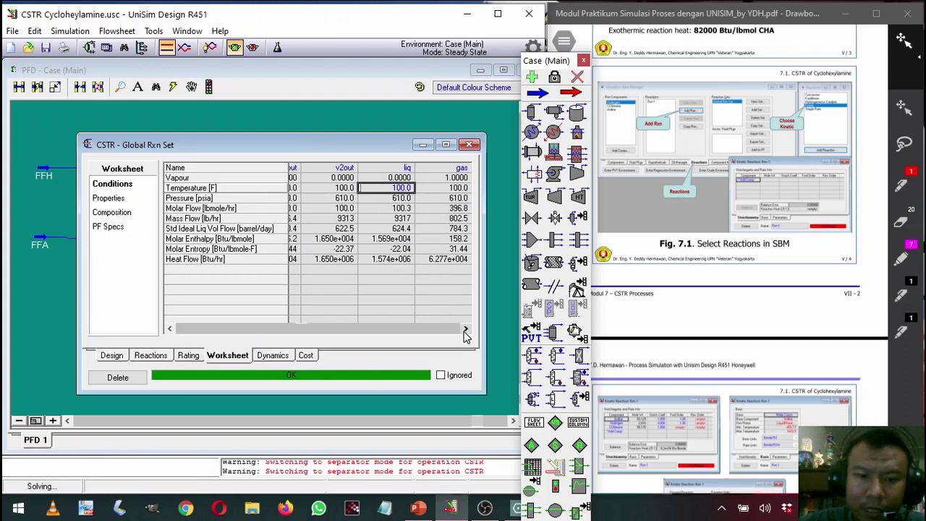
left_click(465, 330)
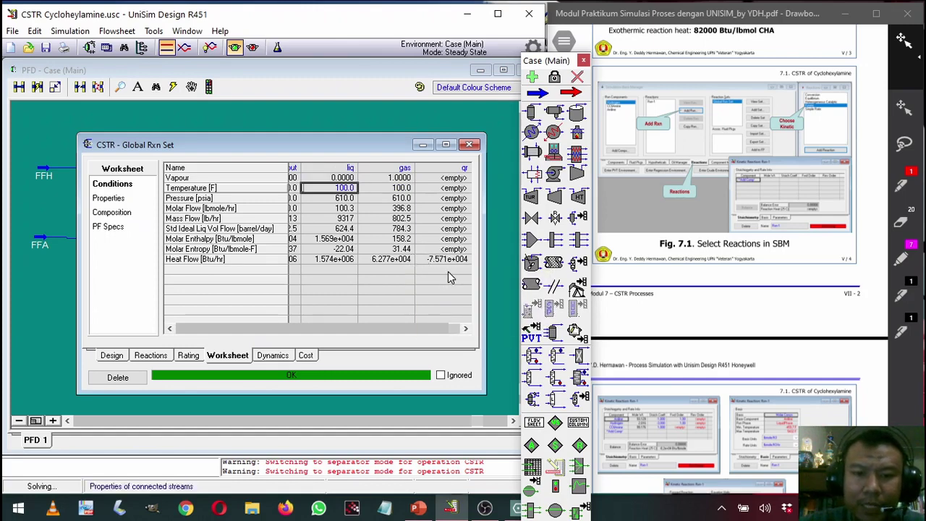
- Enlarge the CSTR property window and inspect the reaction results summary for Rxn-1
mouse_move(317, 201)
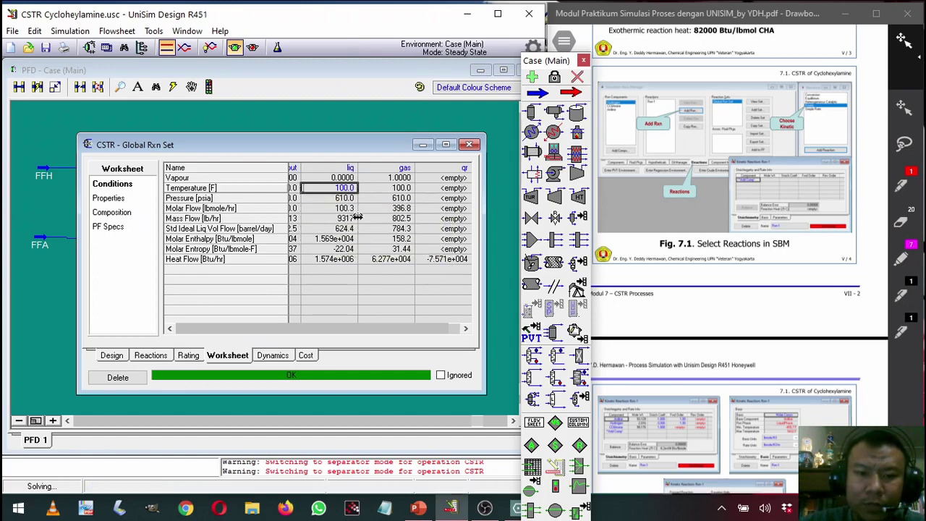
mouse_move(355, 216)
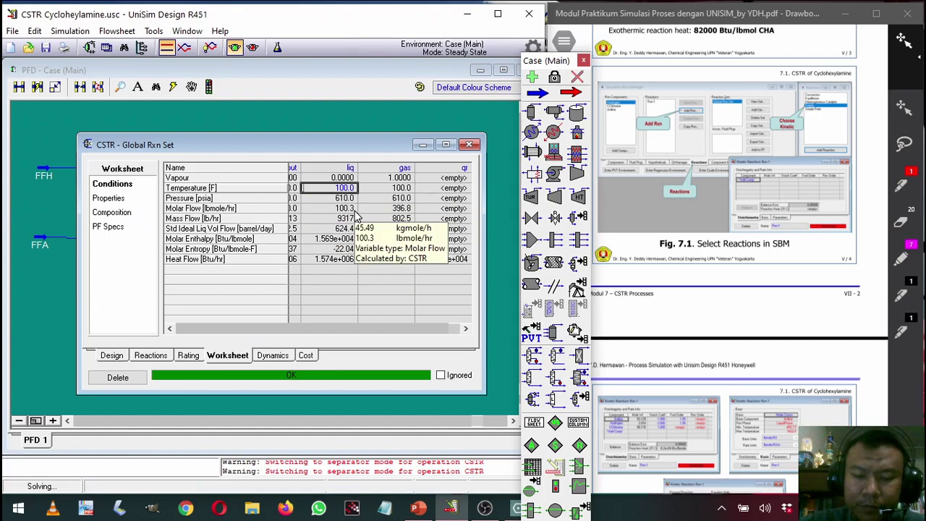
left_click(446, 144)
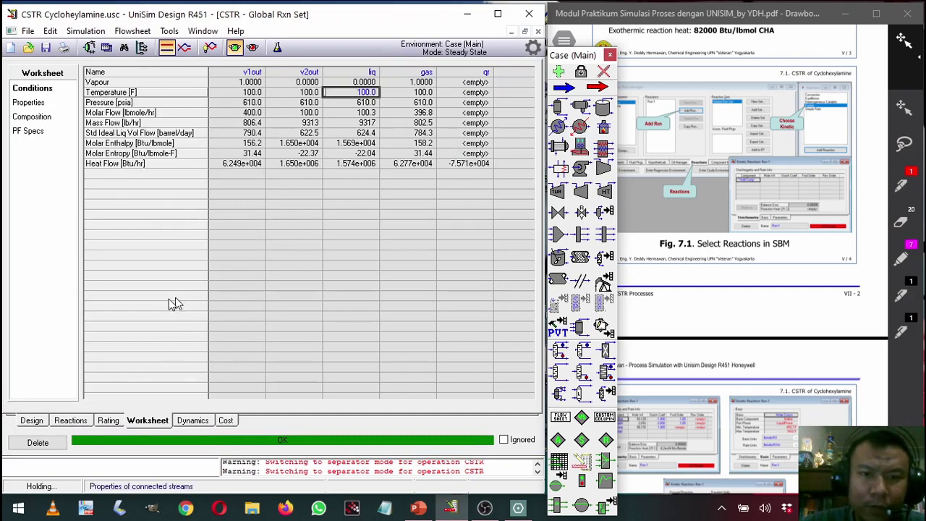
left_click(70, 420)
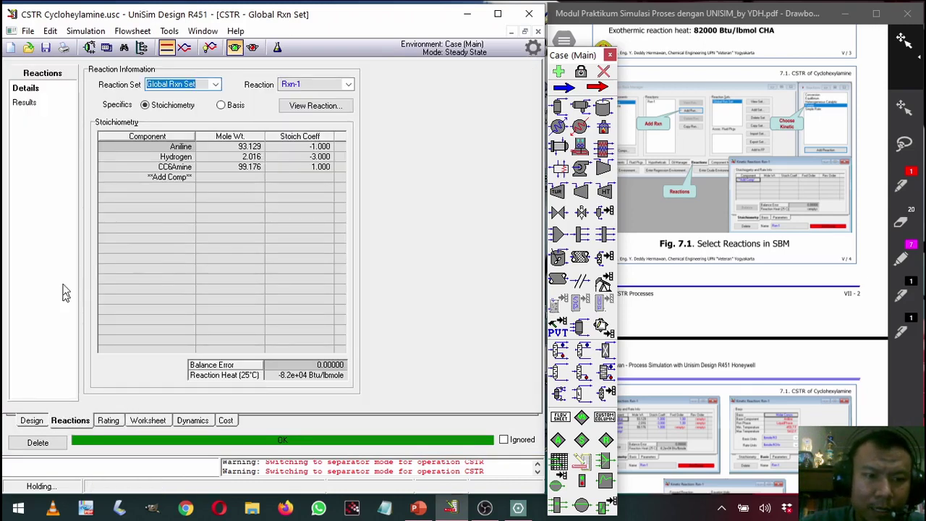
left_click(29, 104)
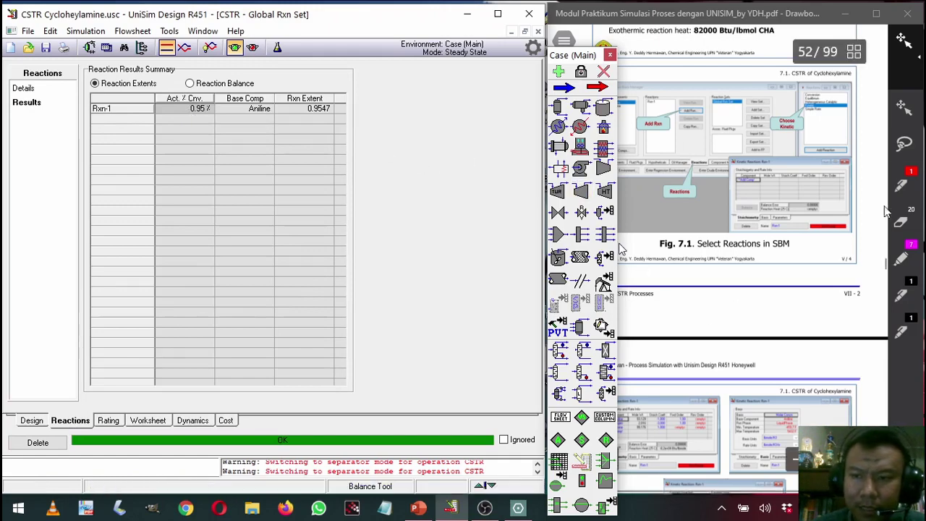
- Switch to the module PDF and handwrite in red ink "isotermal = 0.95 %" beneath an X heading below Fig. 7.1
left_click(902, 187)
left_click_drag(597, 310, 672, 304)
mouse_move(666, 306)
left_mouse_down()
mouse_move(701, 290)
mouse_move(692, 290)
left_mouse_up()
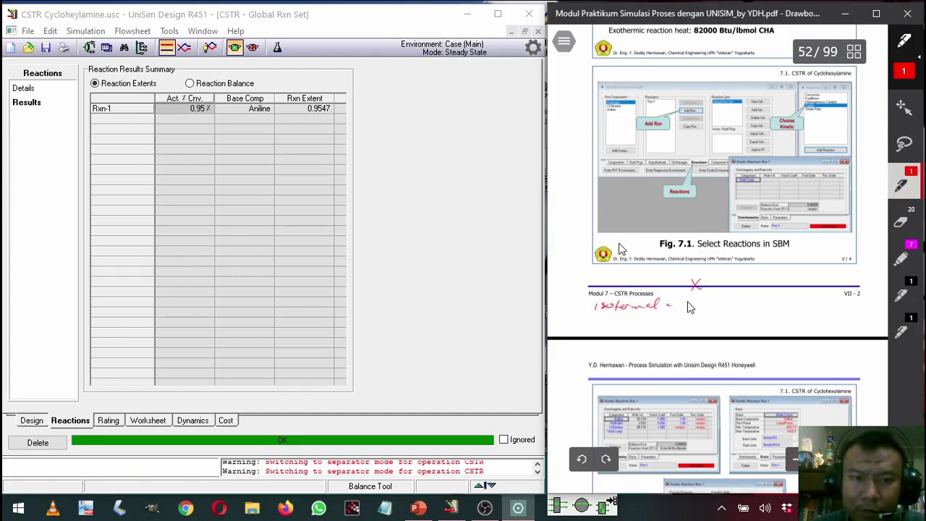
left_click_drag(691, 305, 731, 304)
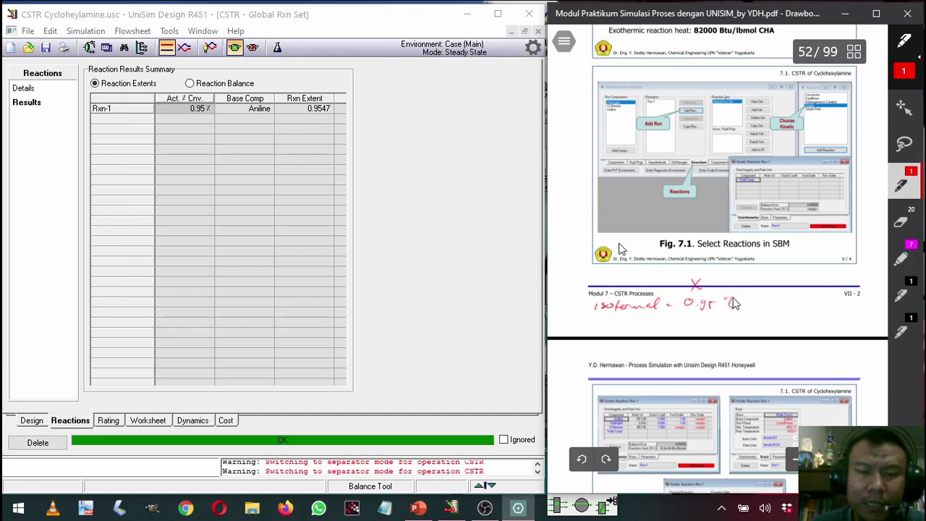
- Examine the reactor's reaction balance for each component's inflow, reacted amount and outflow
left_click(189, 85)
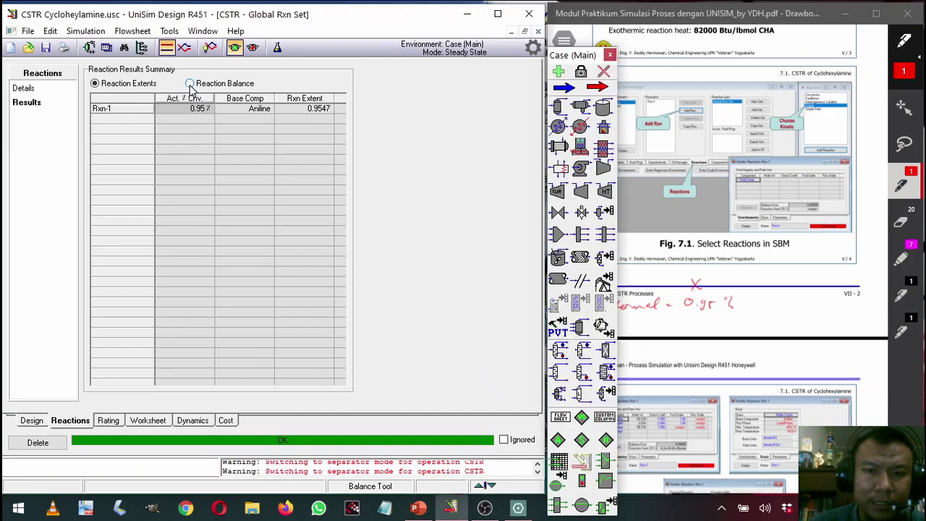
left_click(189, 85)
mouse_move(208, 123)
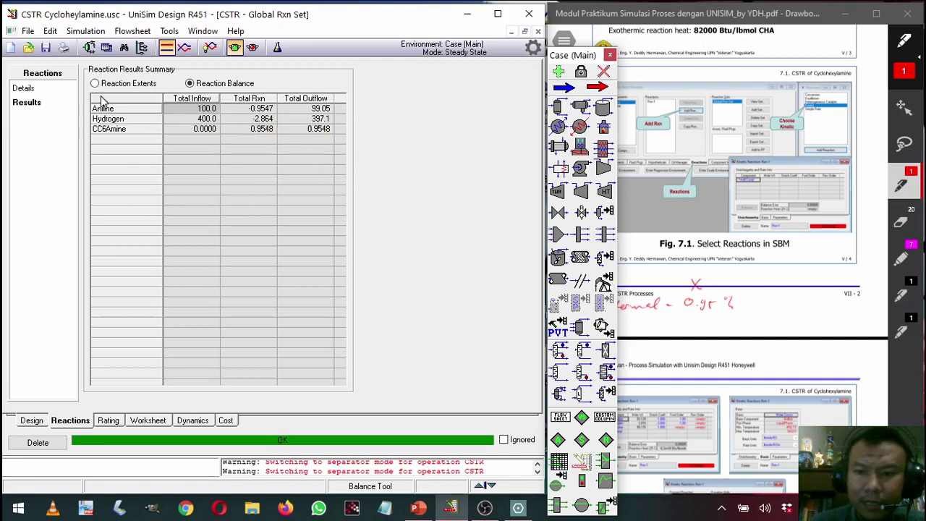
left_click_drag(551, 60, 489, 41)
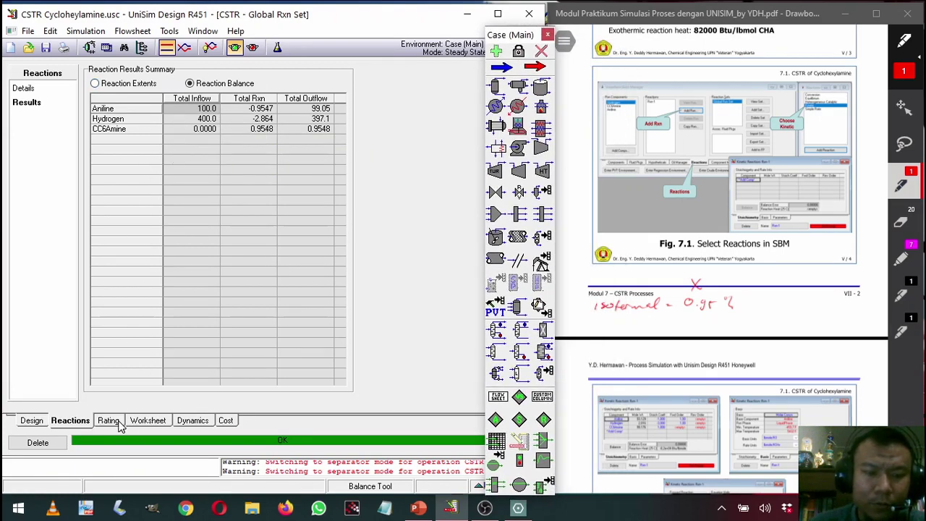
- Try a temperature of 200 F for the liq outlet in the stream conditions, then return it to 100 F
left_click(152, 423)
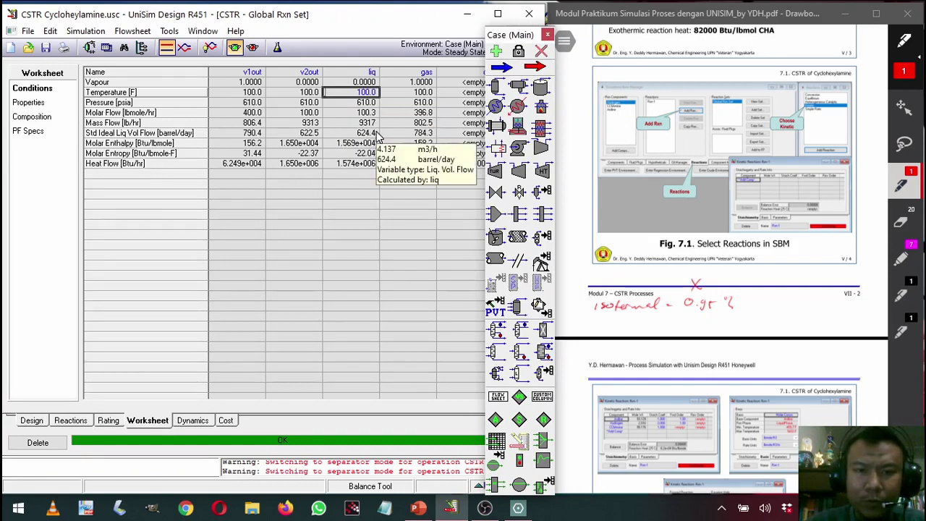
type("200")
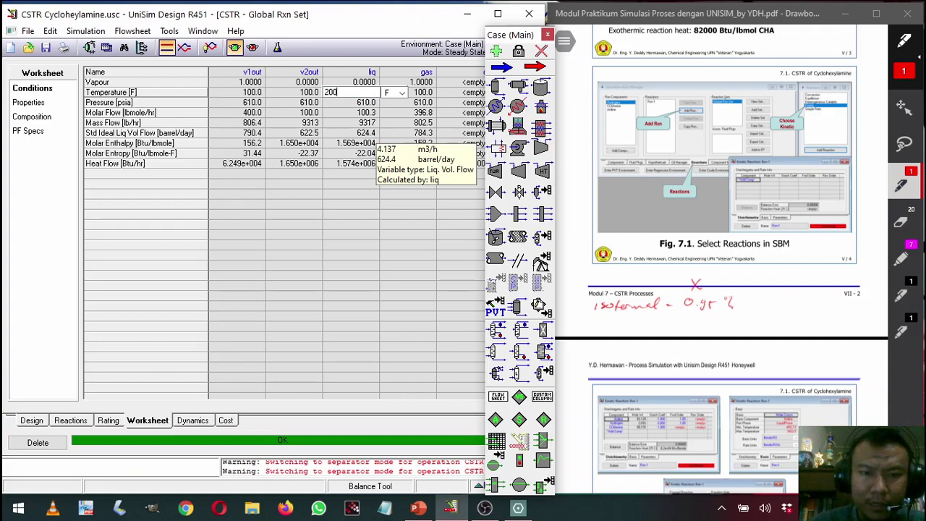
key("Return")
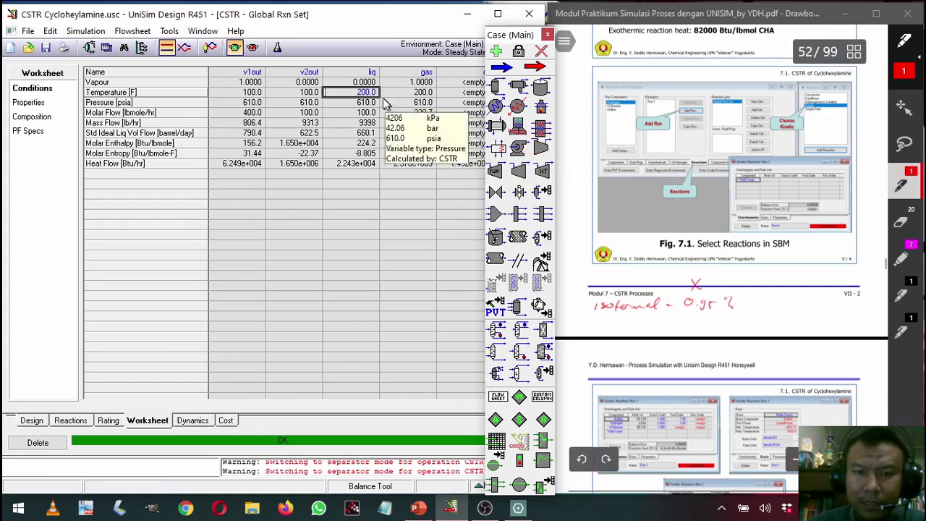
type("100")
key("Return")
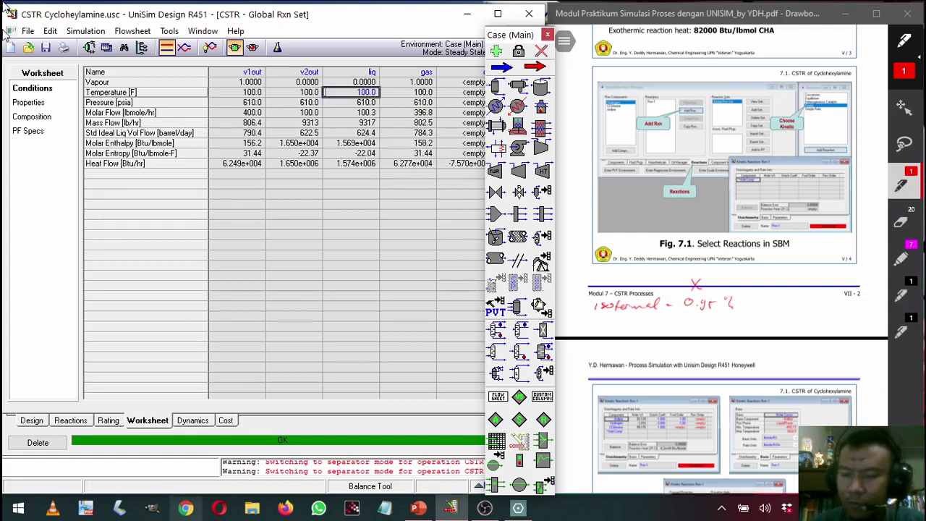
- Handwrite a Q (*10^4) BTU/hr heading in the PDF notes with -7.57 for the isothermal case, checking qr's heat flow unobstructed
mouse_move(765, 273)
left_mouse_down()
mouse_move(761, 304)
mouse_move(772, 308)
left_mouse_up()
mouse_move(780, 298)
left_mouse_down()
mouse_move(775, 305)
mouse_move(786, 298)
mouse_move(783, 284)
left_mouse_up()
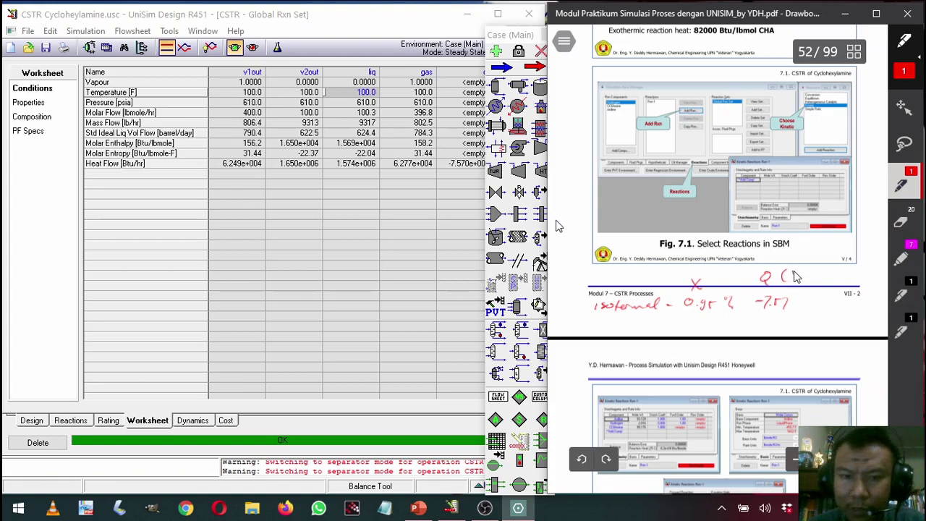
left_click(502, 36)
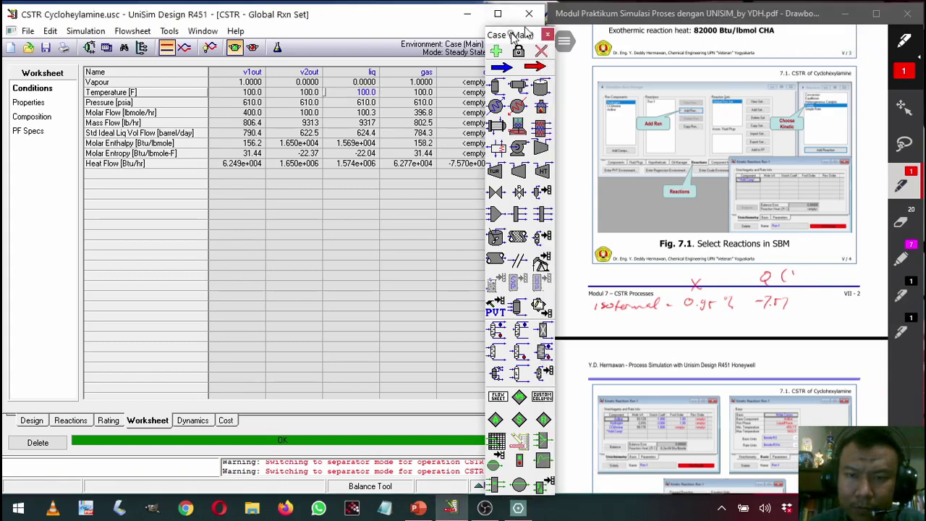
left_click_drag(515, 39, 530, 24)
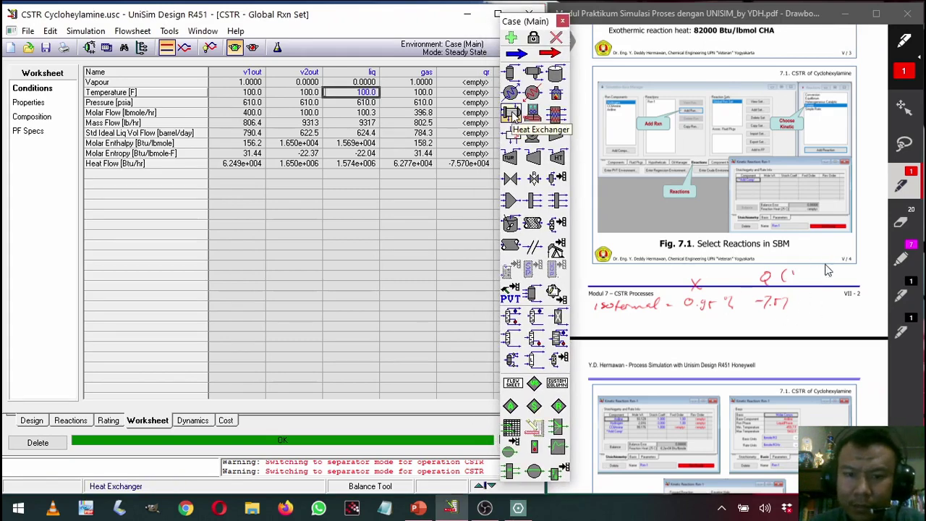
mouse_move(813, 272)
left_mouse_down()
mouse_move(798, 280)
mouse_move(867, 277)
left_mouse_up()
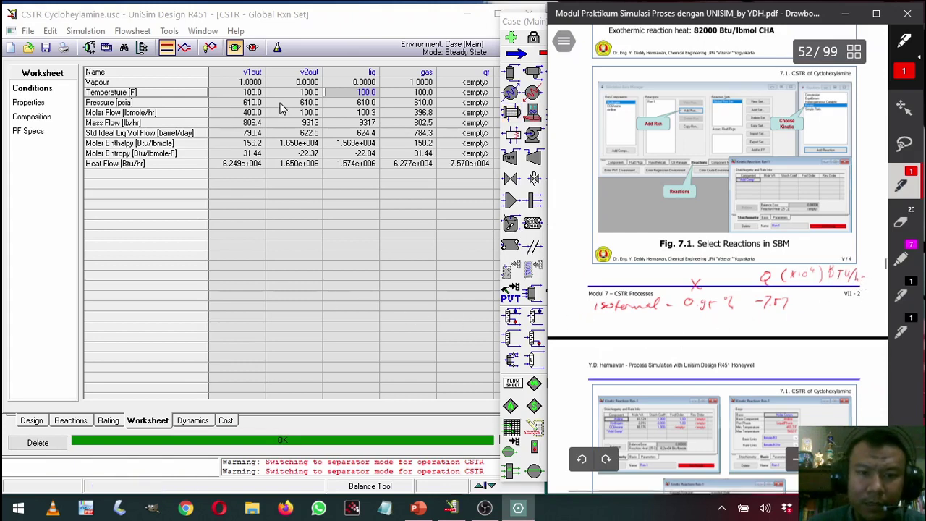
- Set the liq outlet temperature to 200 F and handwrite a 200 °F row with a Q value of -1.432 in the PDF
left_click(368, 93)
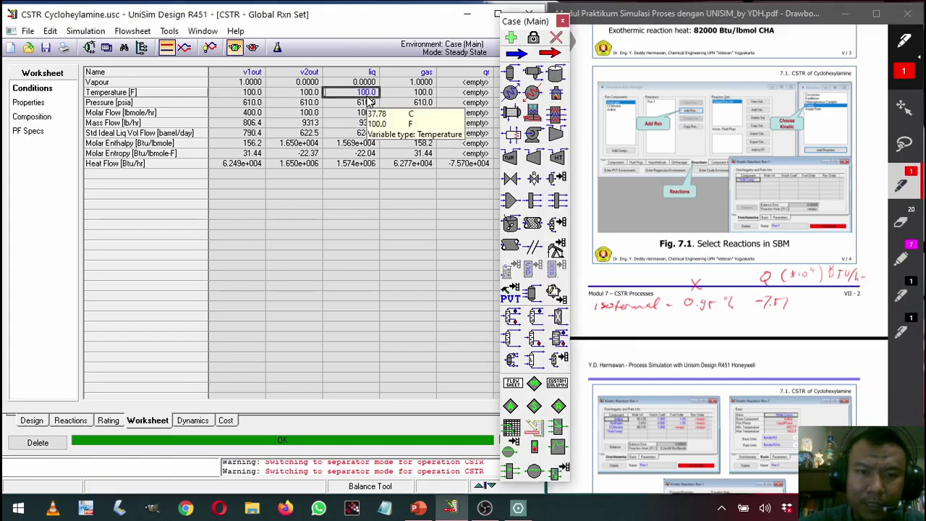
type("200")
key("Return")
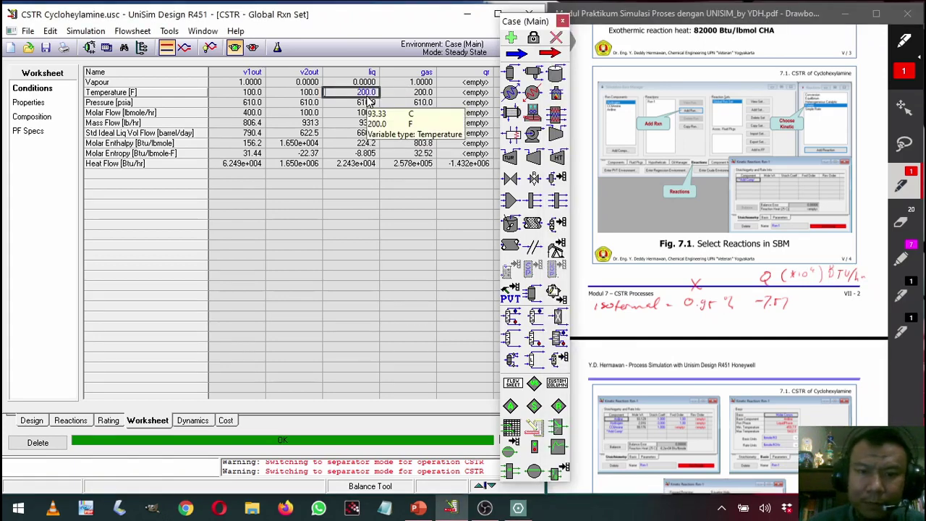
left_click_drag(606, 323, 640, 325)
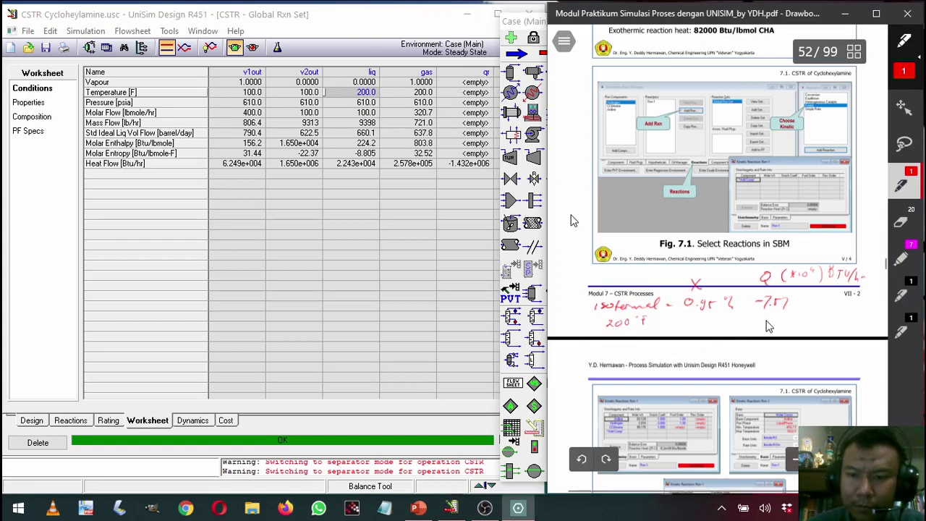
mouse_move(761, 322)
left_mouse_down()
mouse_move(784, 334)
mouse_move(801, 327)
mouse_move(793, 316)
left_mouse_up()
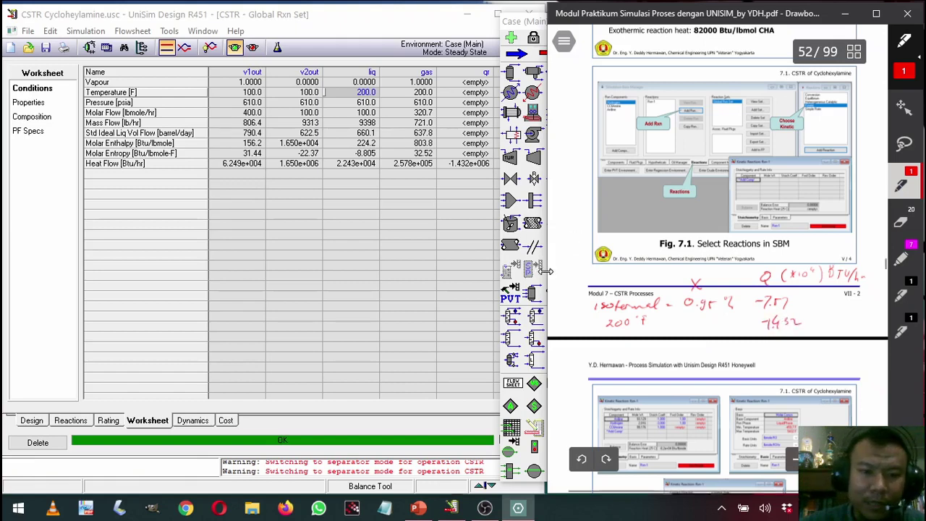
- Display the reaction extents and handwrite a conversion of 26.4 % in the 200 °F row of the PDF notes
left_click(70, 421)
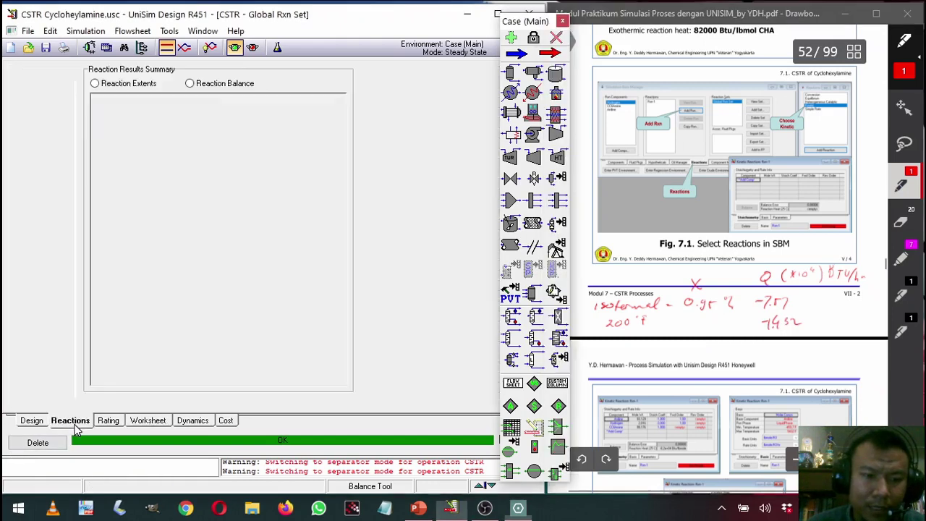
left_click(132, 84)
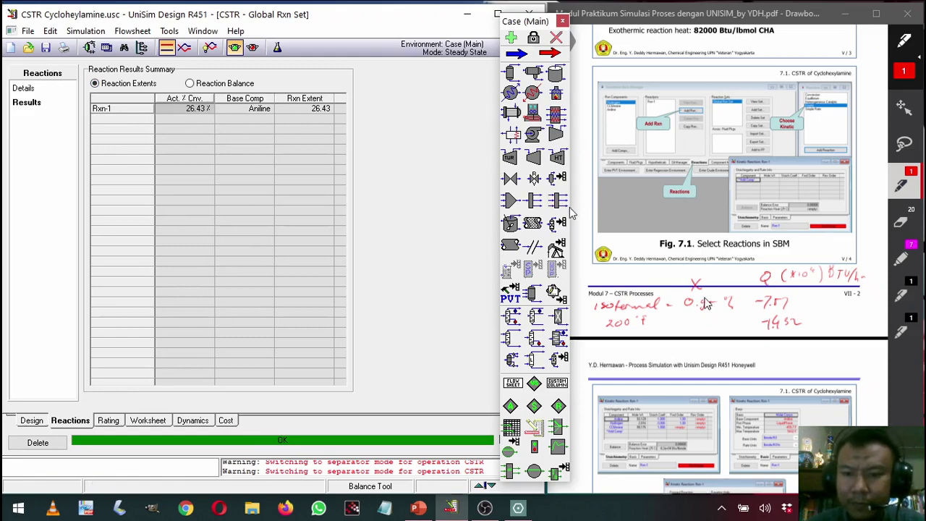
mouse_move(691, 327)
left_mouse_down()
mouse_move(730, 318)
mouse_move(722, 331)
mouse_move(731, 327)
left_mouse_up()
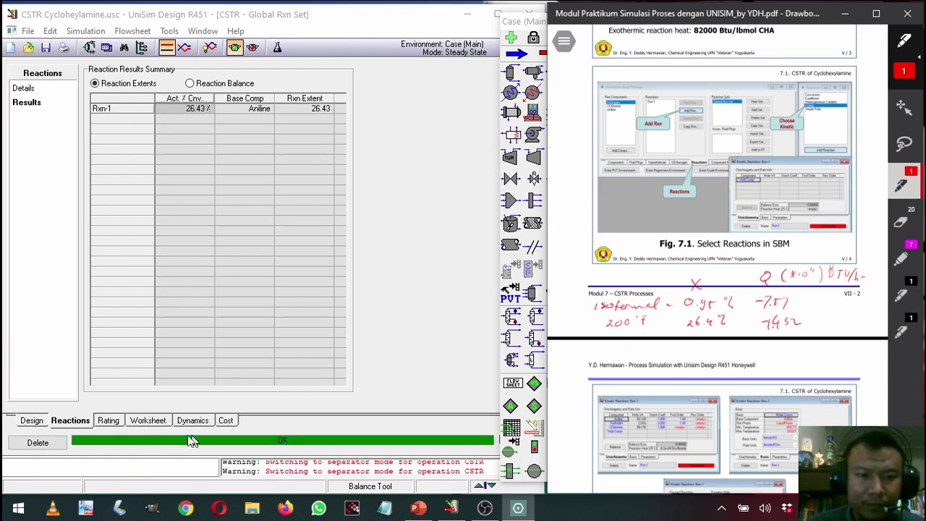
- Try liq outlet temperatures of 300 F and 100 F, then restore 200 F and reactivate the solver
left_click(145, 421)
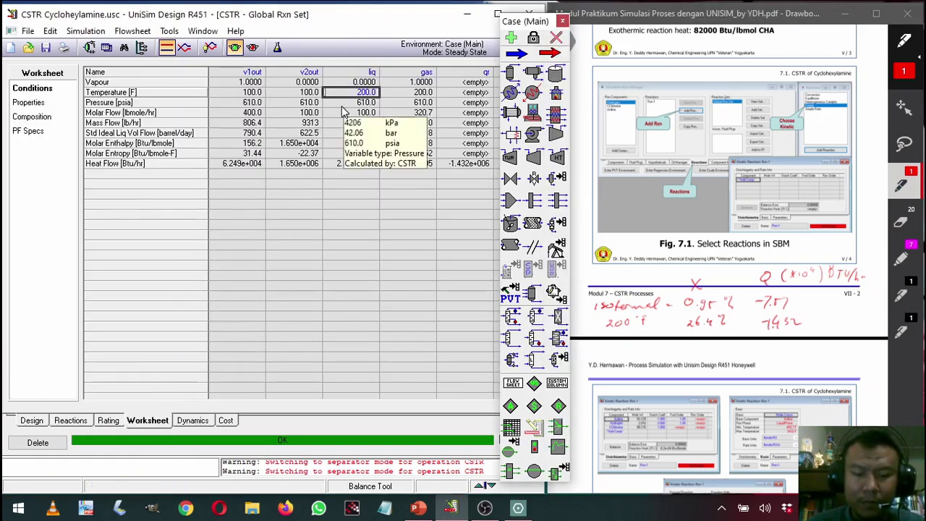
type("300")
key("Return")
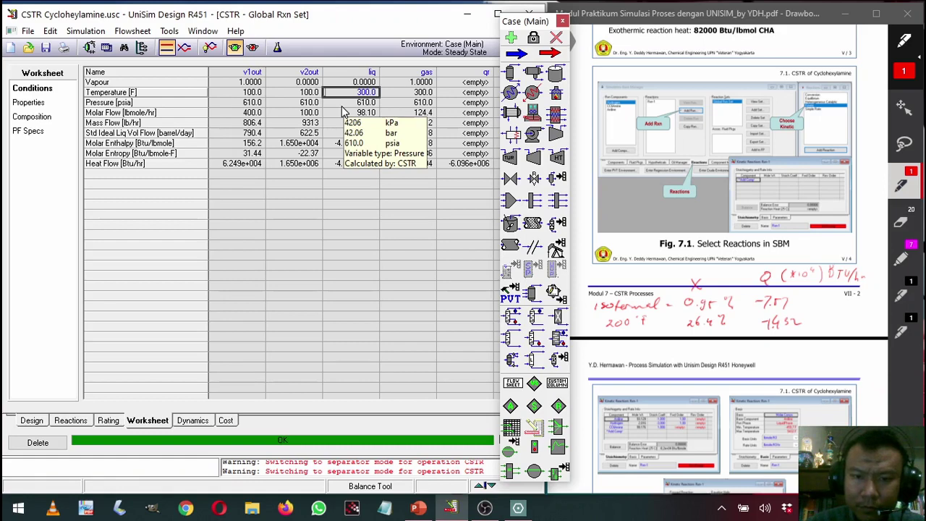
type("100")
key("Return")
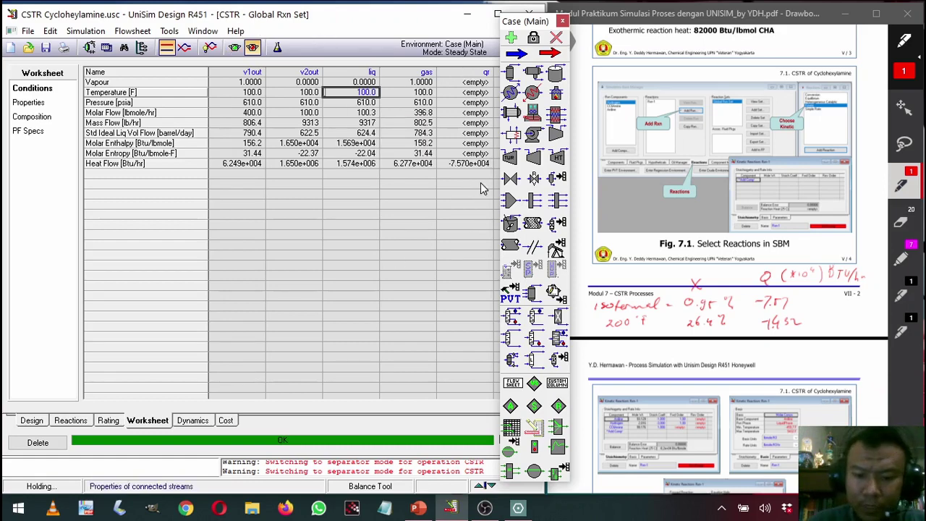
type("200")
key("Return")
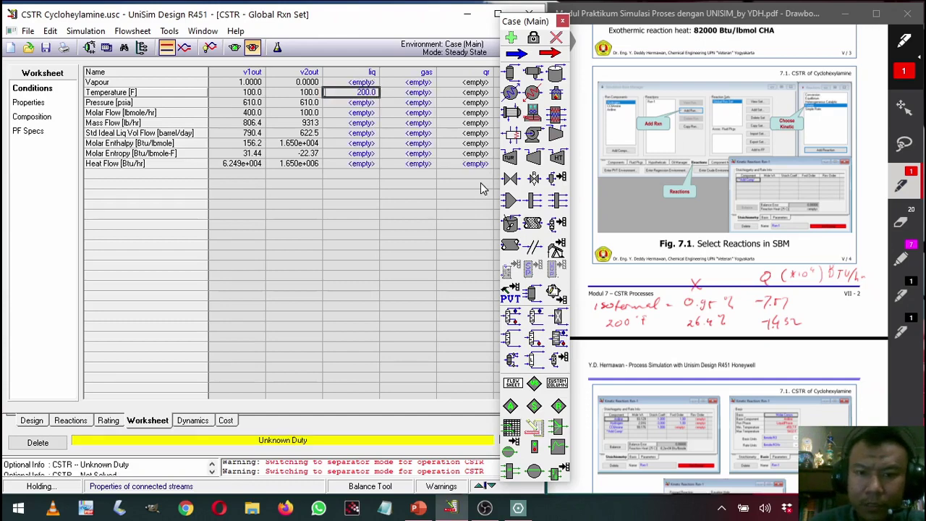
left_click(242, 48)
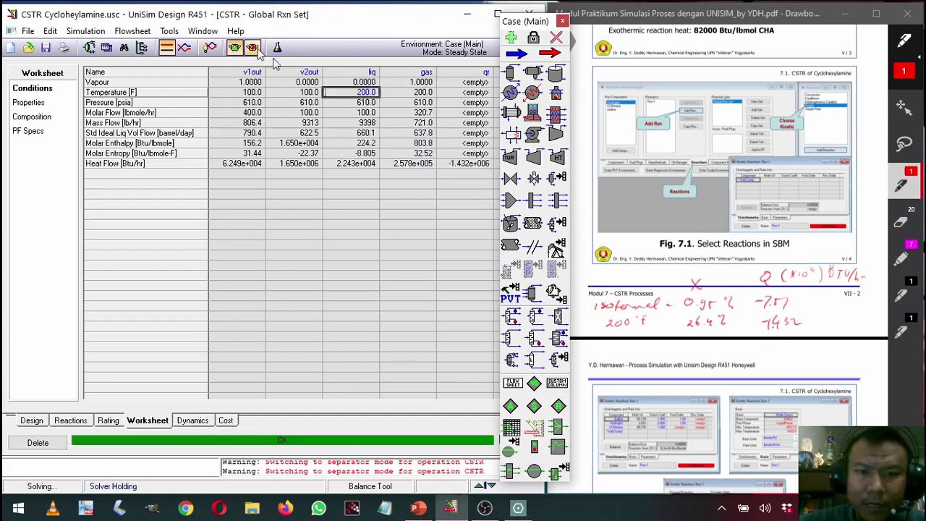
- Append ×10^4 to the isothermal Q note and ×10^6 to the 200 °F one, and add a check mark beside the latter
mouse_move(797, 300)
left_mouse_down()
mouse_move(805, 312)
mouse_move(795, 314)
left_mouse_up()
mouse_move(809, 300)
left_mouse_down()
mouse_move(809, 311)
mouse_move(821, 301)
mouse_move(815, 328)
left_mouse_up()
left_click_drag(818, 321, 825, 327)
left_click_drag(832, 316, 832, 320)
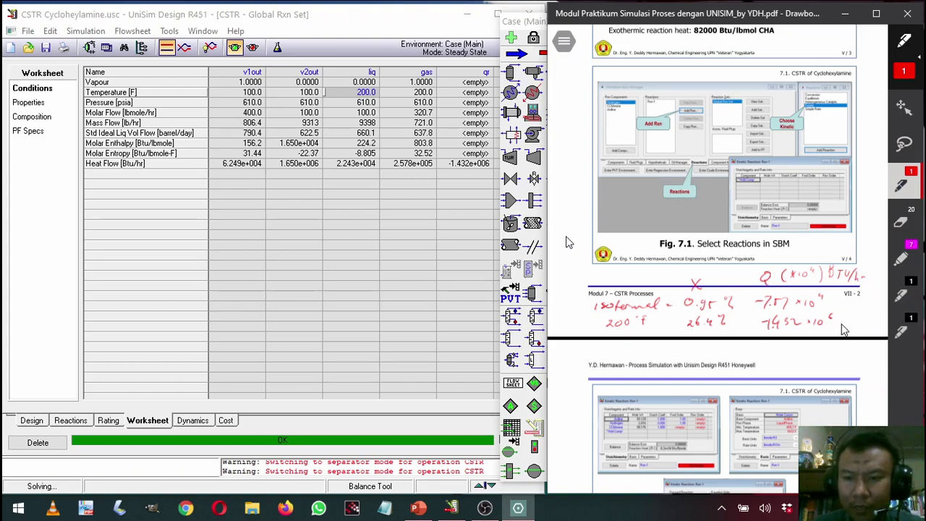
left_click_drag(846, 322, 853, 325)
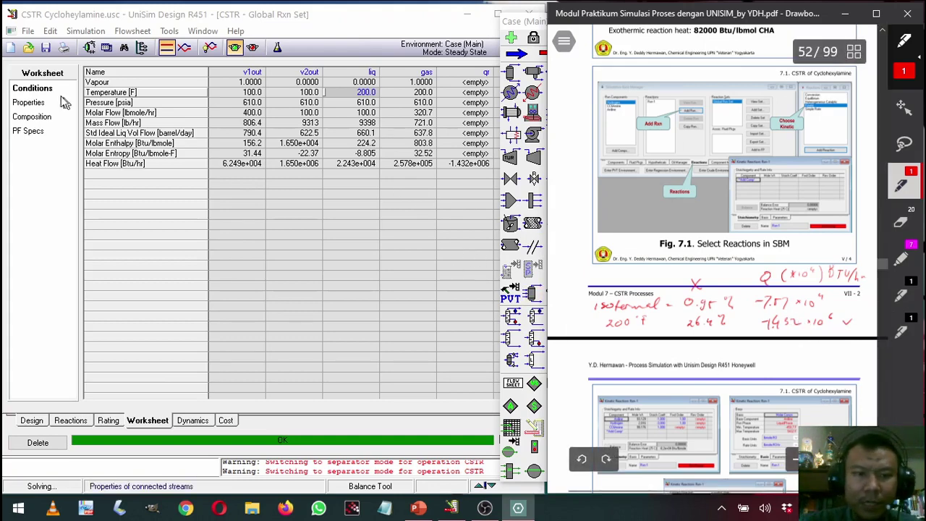
- Set the liq outlet temperature to 300 F in the reactor's stream conditions
left_click(374, 99)
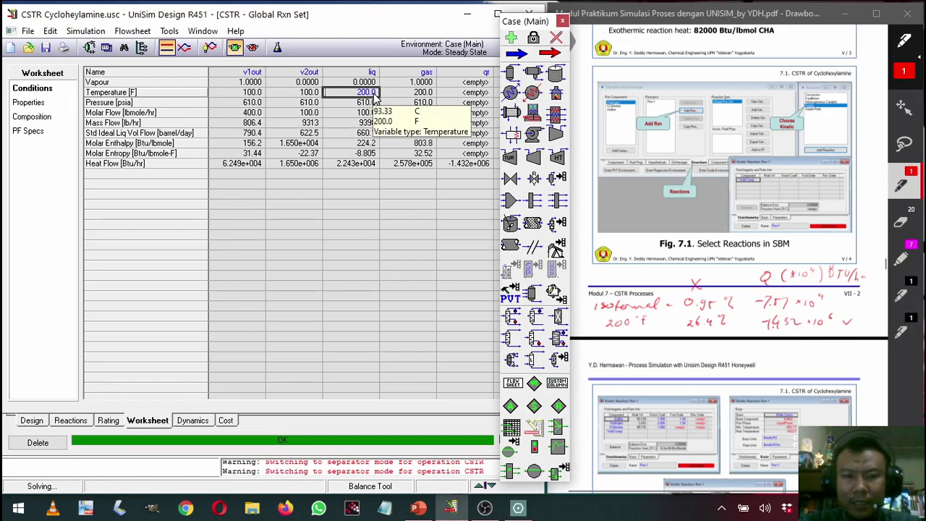
type("3")
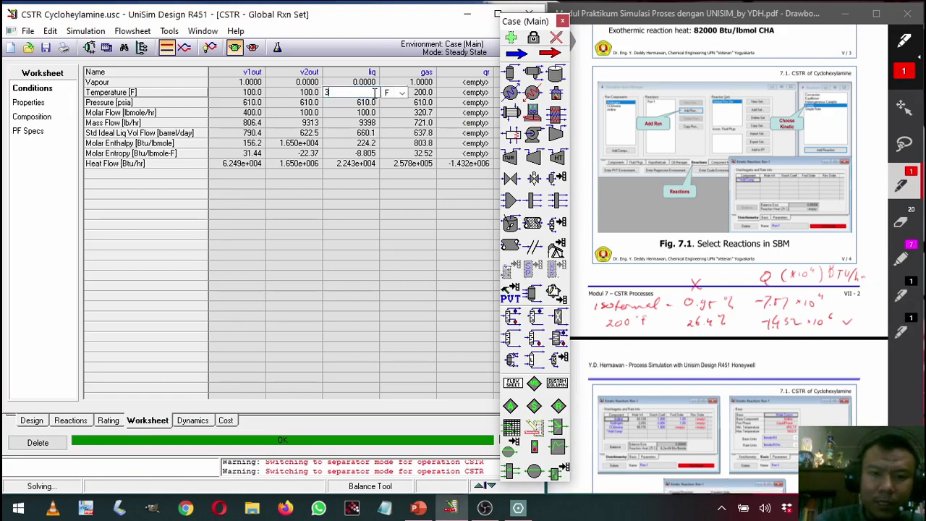
type("00")
key("Return")
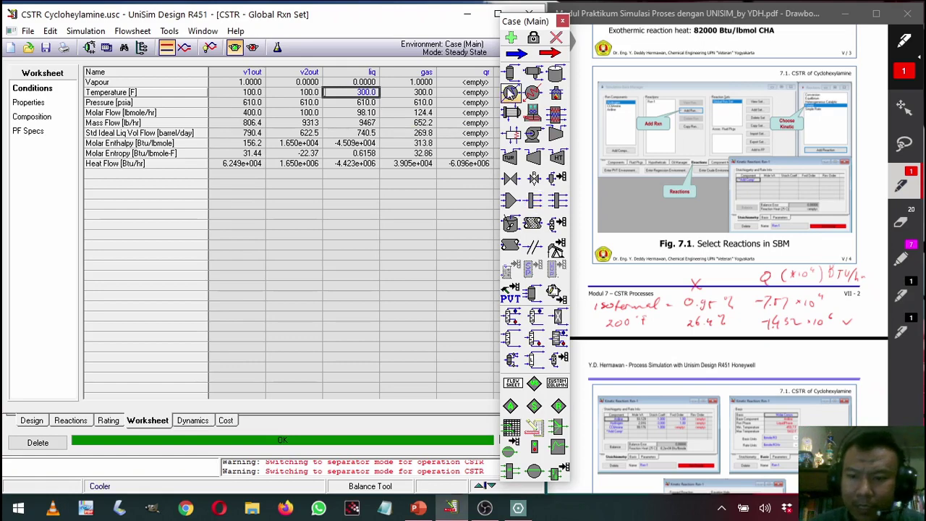
- Handwrite a 300 °F row in the PDF notes with Q of -6.096 ×10^6 and a conversion of 92.9 %
left_click_drag(763, 348, 839, 350)
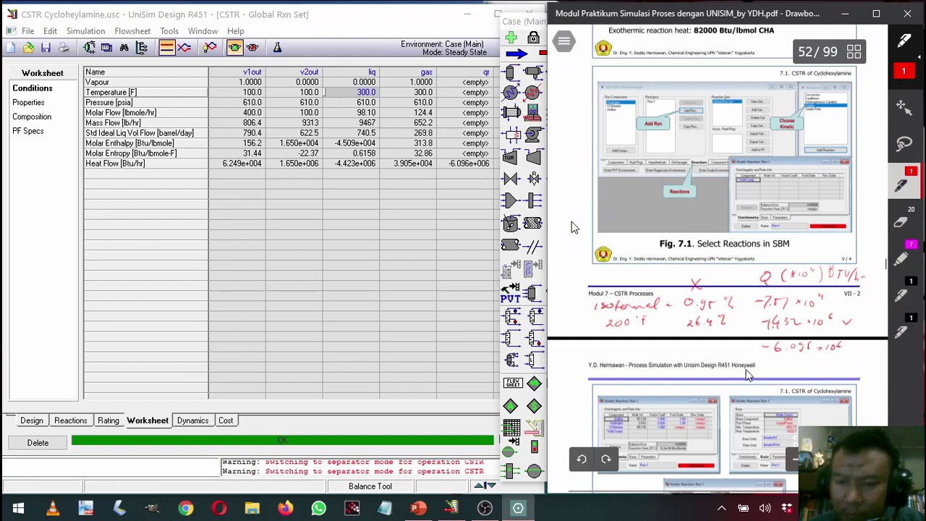
mouse_move(605, 348)
left_mouse_down()
mouse_move(617, 356)
mouse_move(649, 347)
left_mouse_up()
left_click(70, 420)
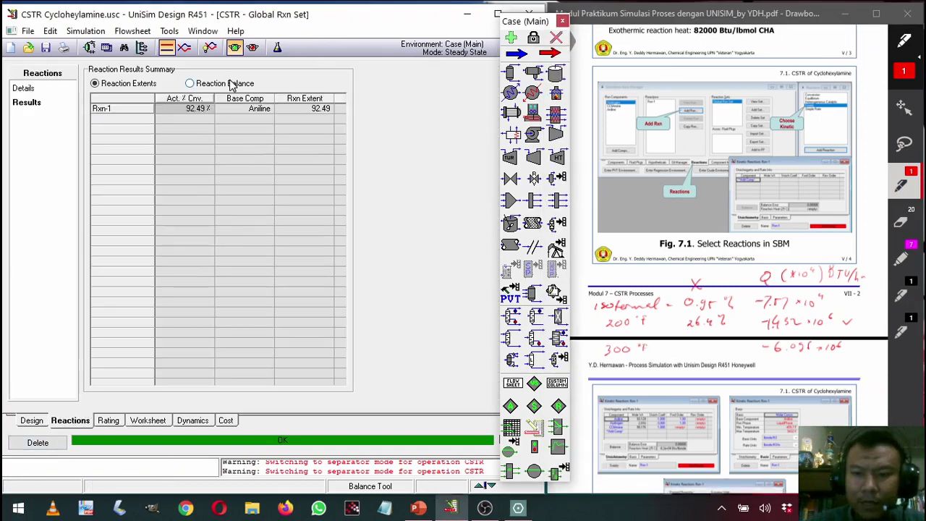
left_click(572, 255)
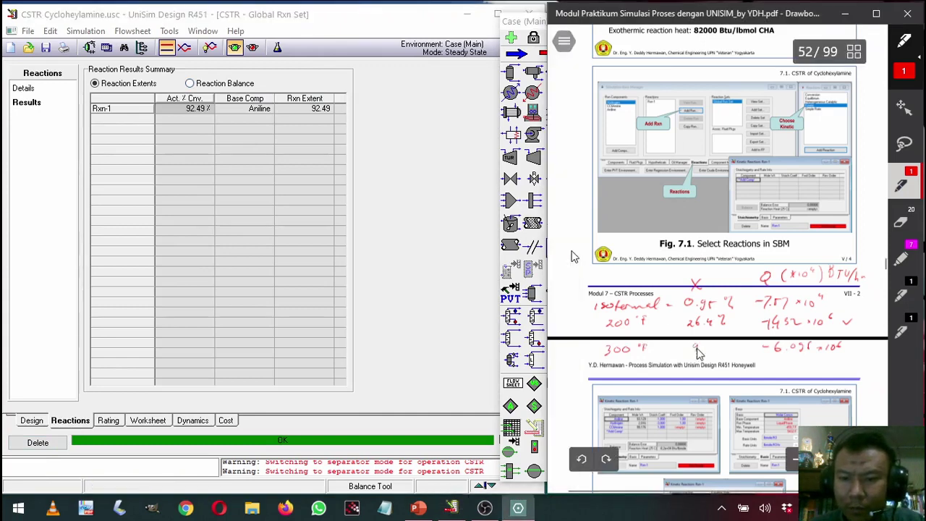
left_click_drag(699, 347, 743, 359)
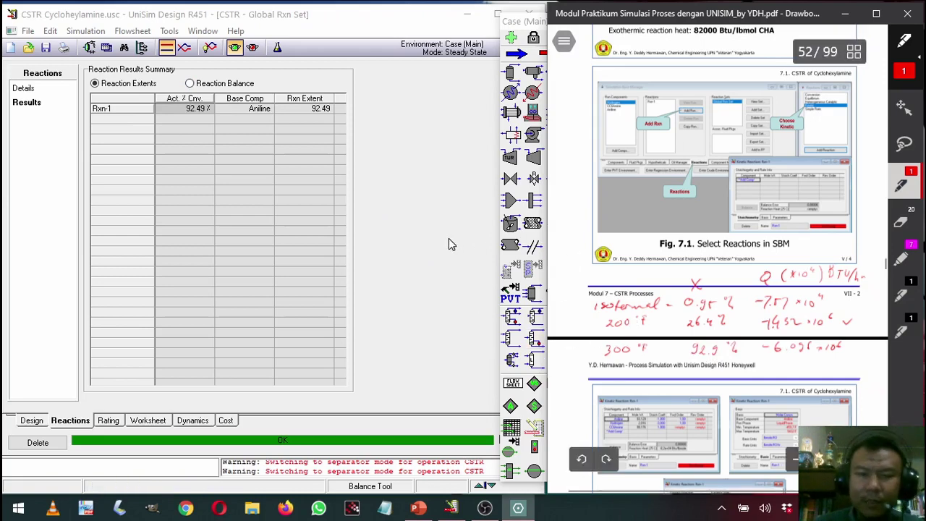
- Review the cyclohexylamine feed conditions, kinetic data and handwritten results in the module PDF
scroll(742, 227, "up", 10)
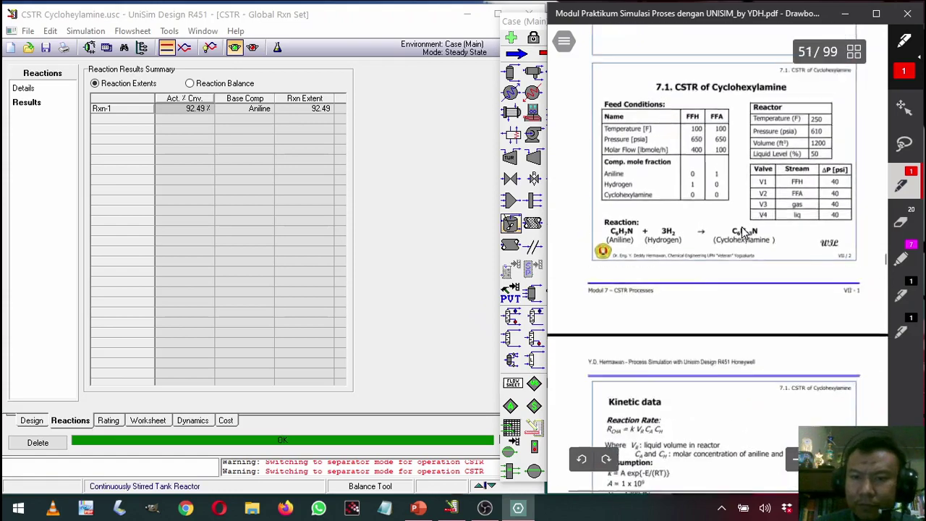
scroll(744, 232, "down", 10)
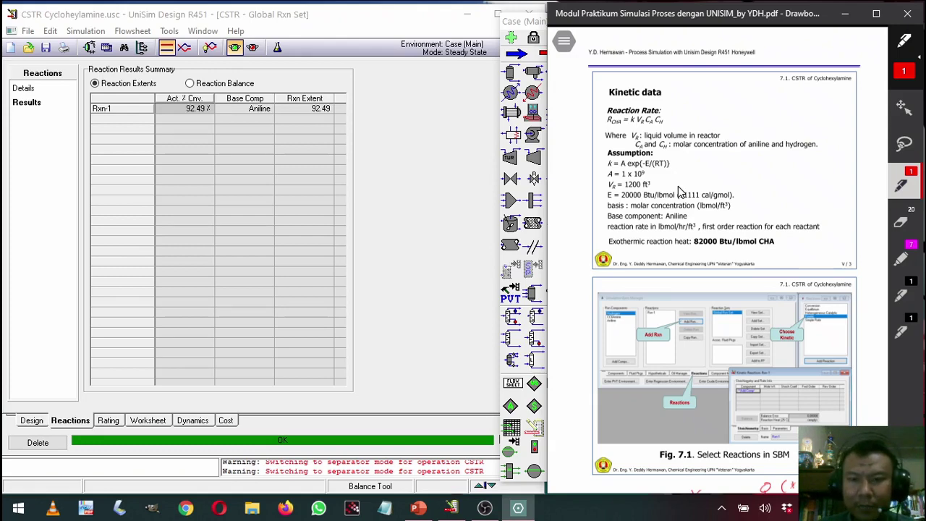
left_click(248, 170)
scroll(680, 360, "down", 3)
scroll(680, 359, "down", 3)
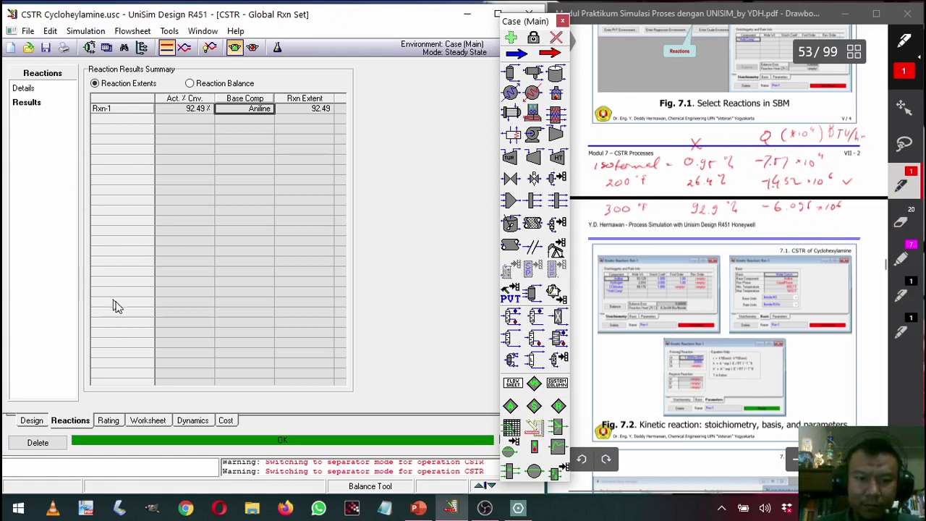
- Compare the conditions and compositions of the reactor's liq and gas outlet streams
left_click(157, 423)
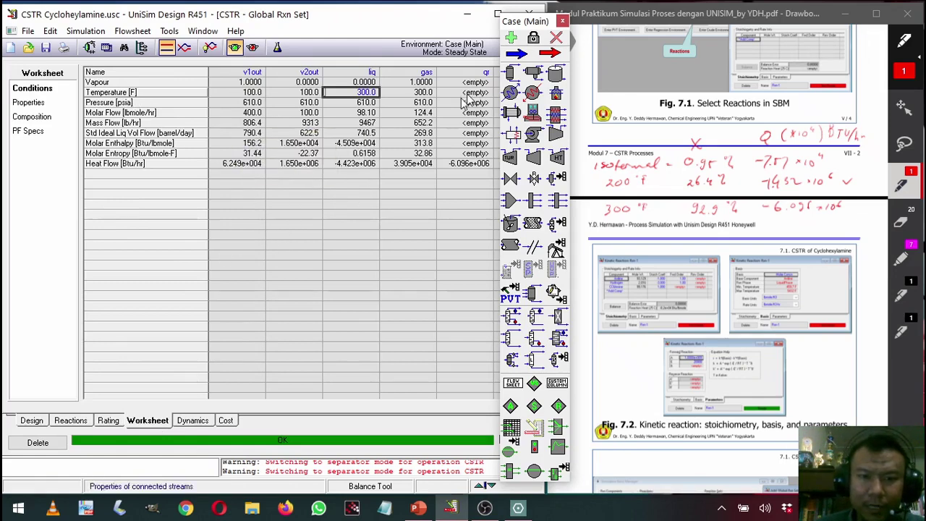
left_click_drag(533, 21, 575, 15)
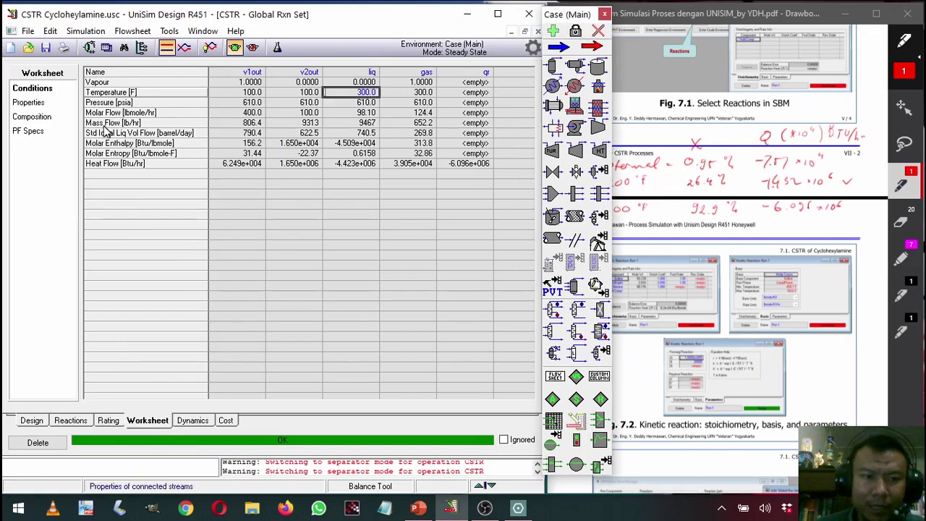
left_click(38, 118)
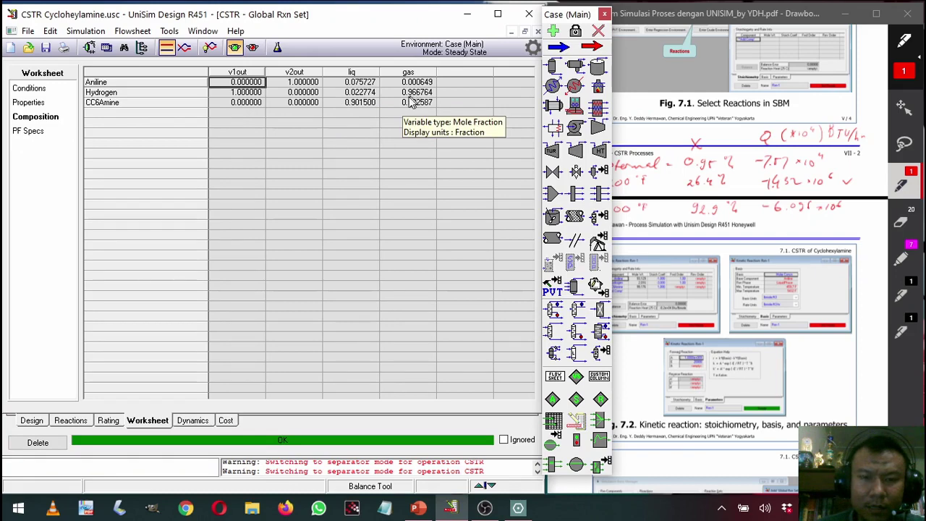
left_click(40, 89)
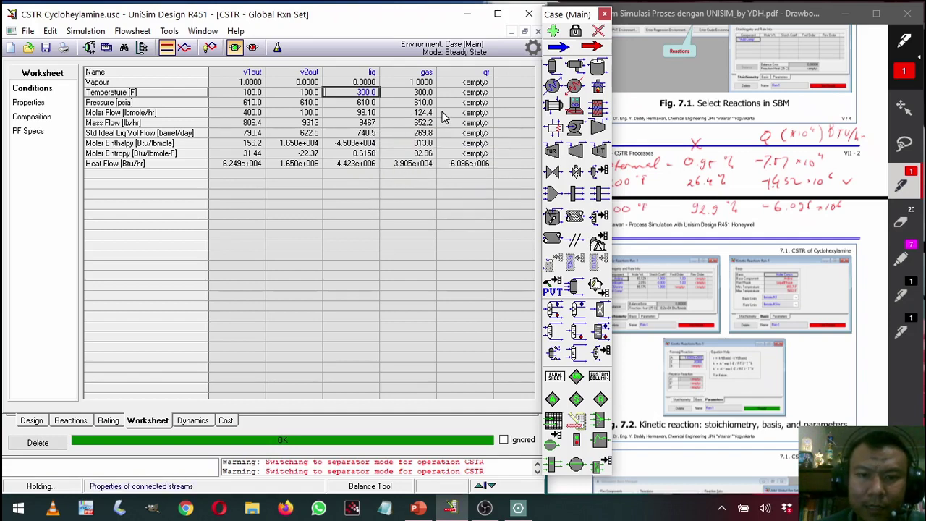
left_click(40, 118)
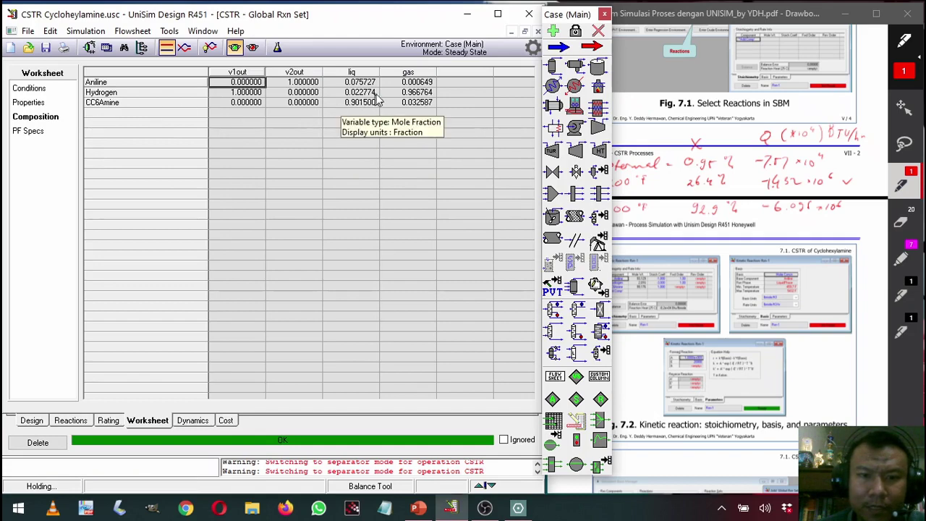
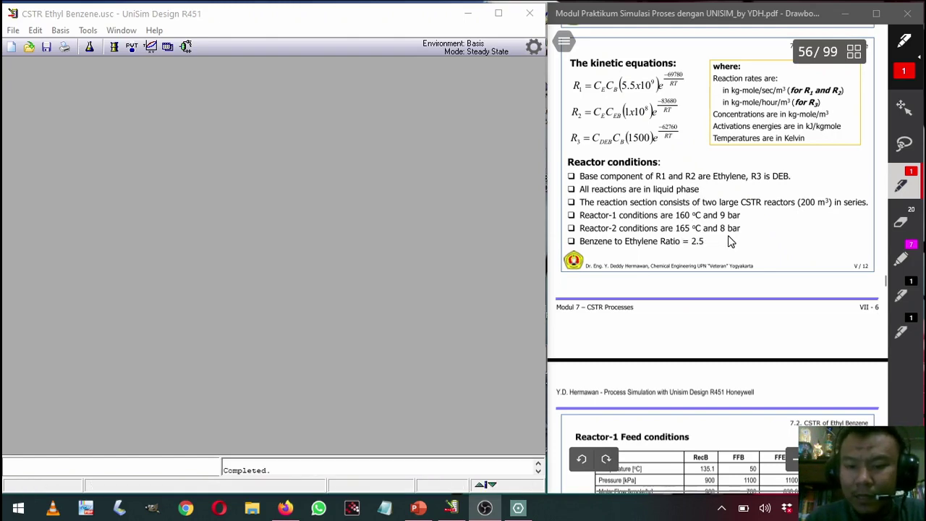
- Examine the ethyl benzene exercise in the module PDF: feed conditions, valve pressure drops, flow diagrams and reactor results
scroll(693, 257, "down", 5)
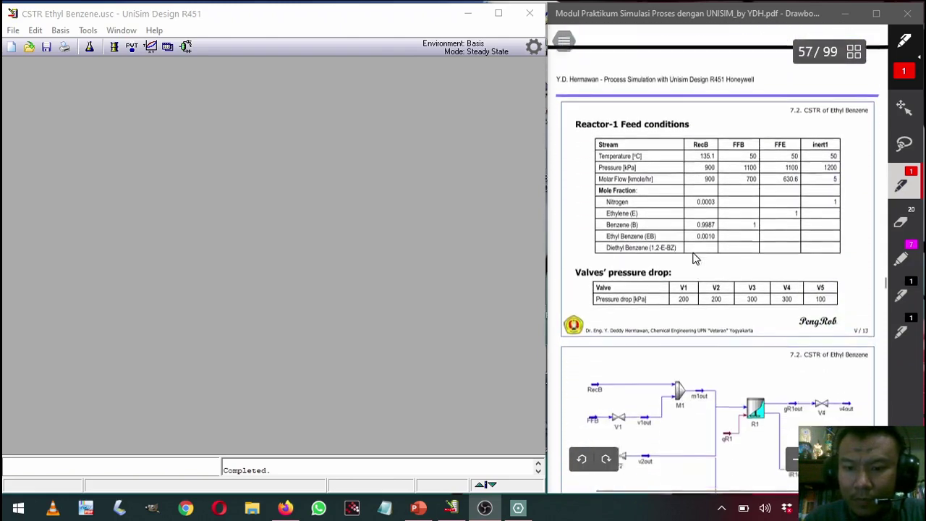
scroll(693, 257, "up", 3)
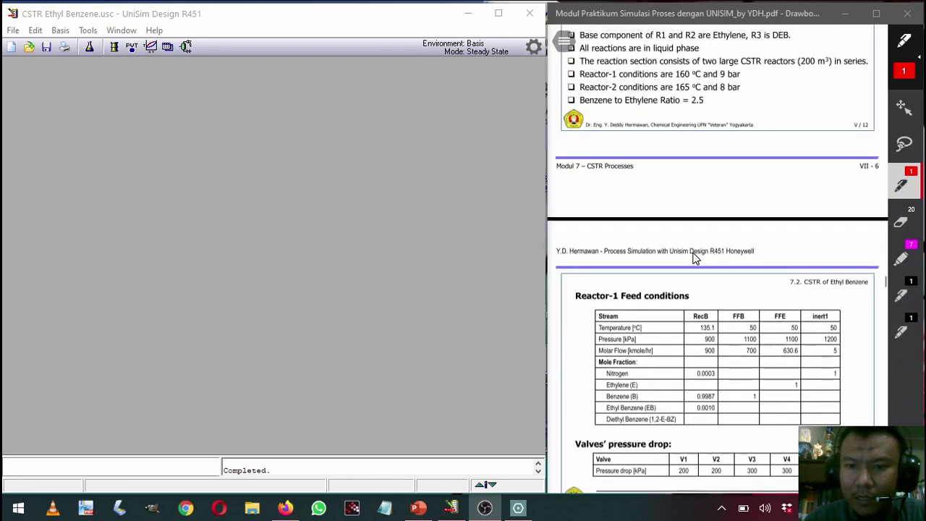
scroll(693, 257, "down", 4)
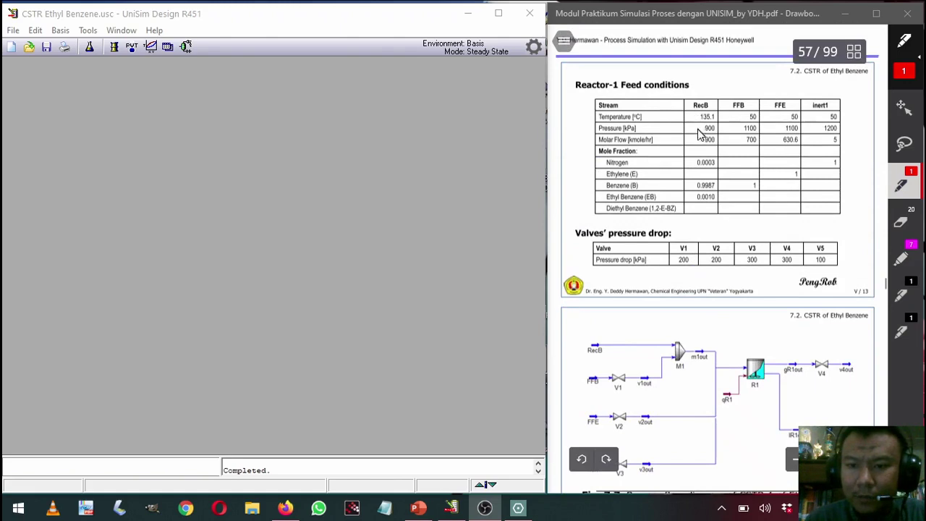
scroll(699, 137, "down", 1)
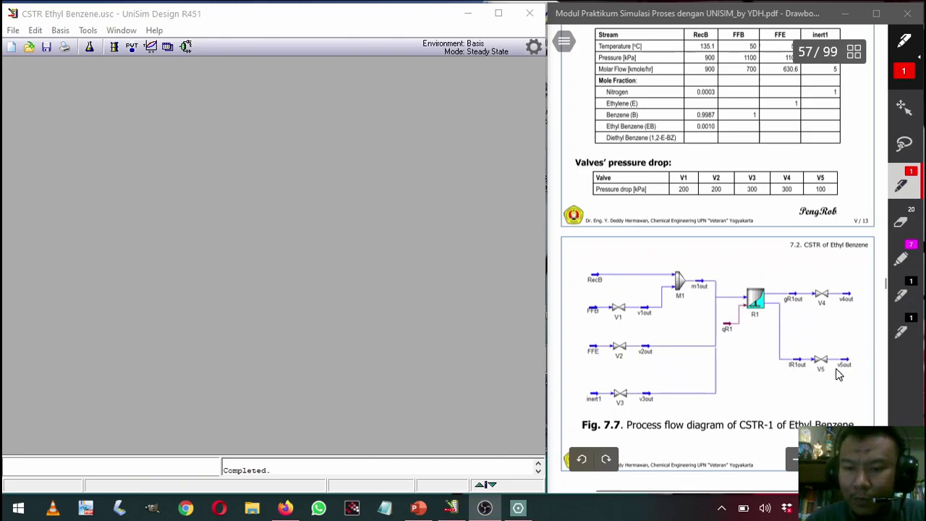
scroll(771, 354, "down", 10)
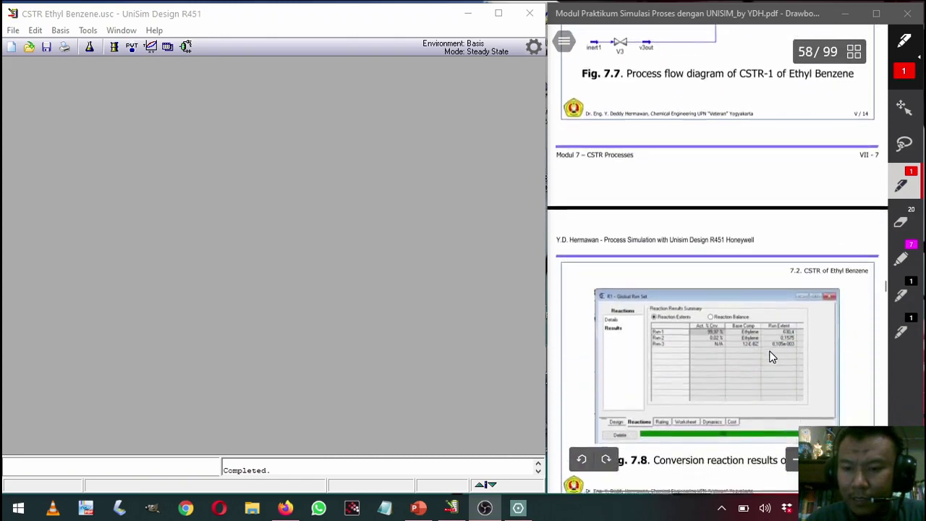
scroll(771, 355, "down", 10)
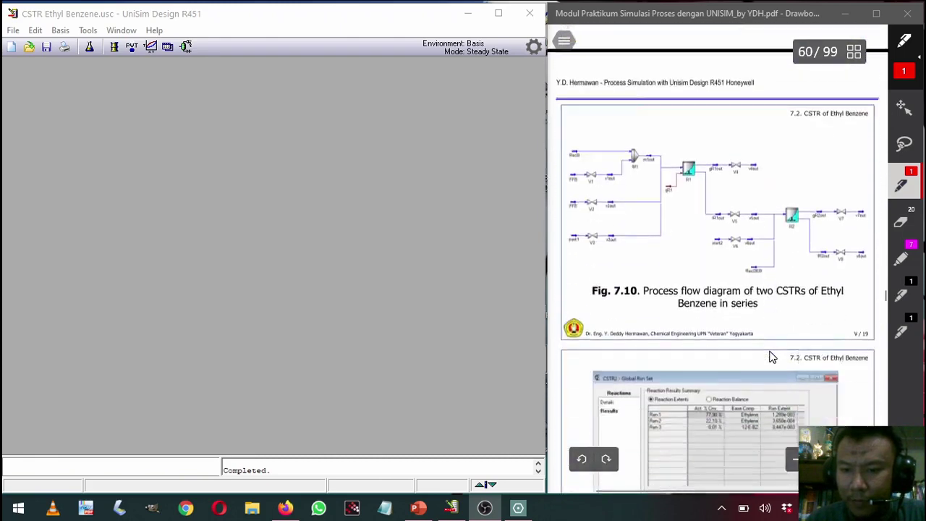
scroll(725, 293, "down", 2)
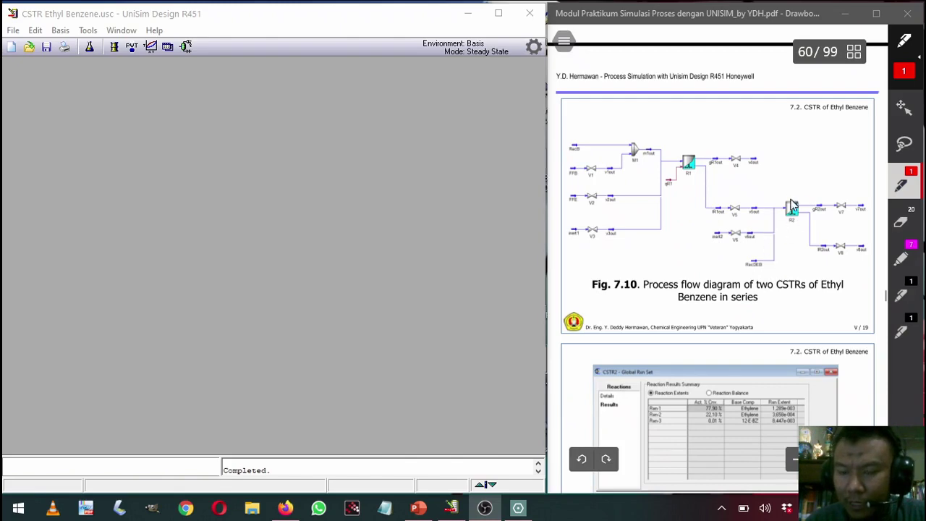
scroll(743, 261, "up", 10)
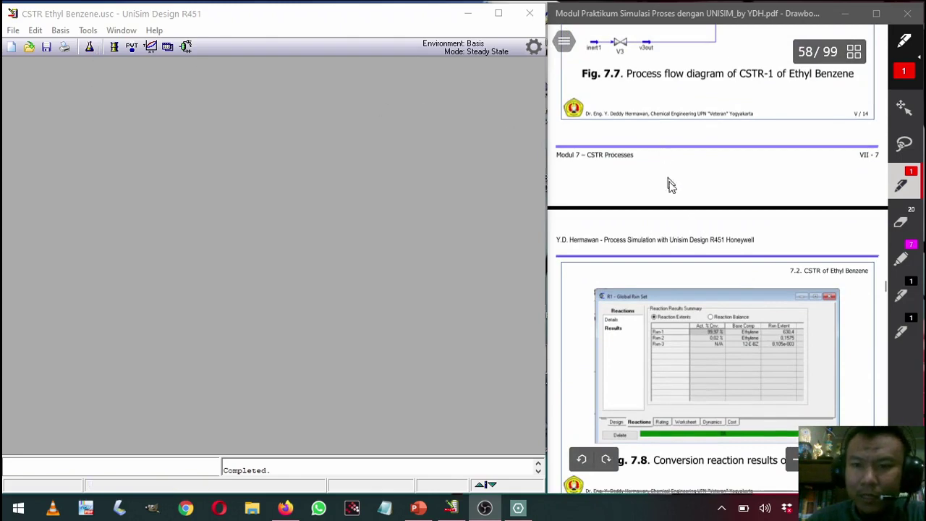
scroll(680, 209, "up", 5)
scroll(686, 214, "up", 2)
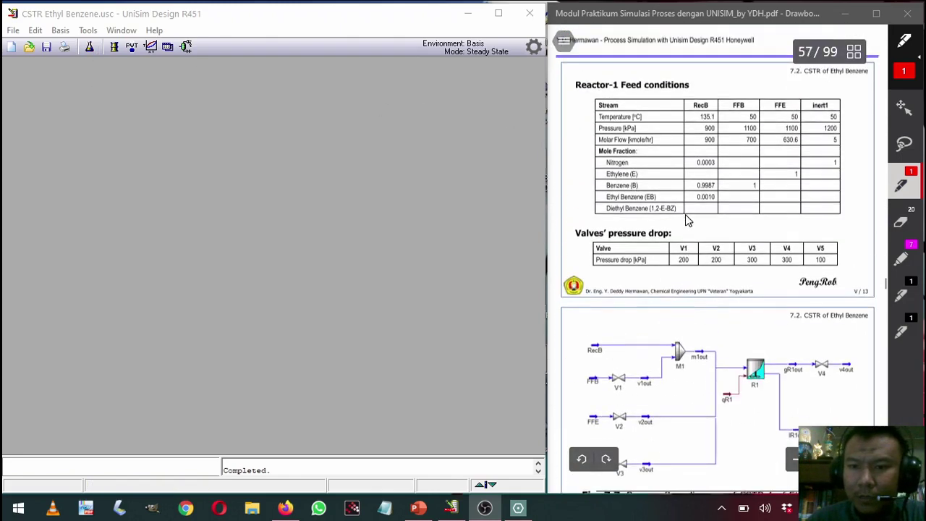
- Create a new component list for the ethyl benzene case and add Nitrogen to it
left_click(88, 47)
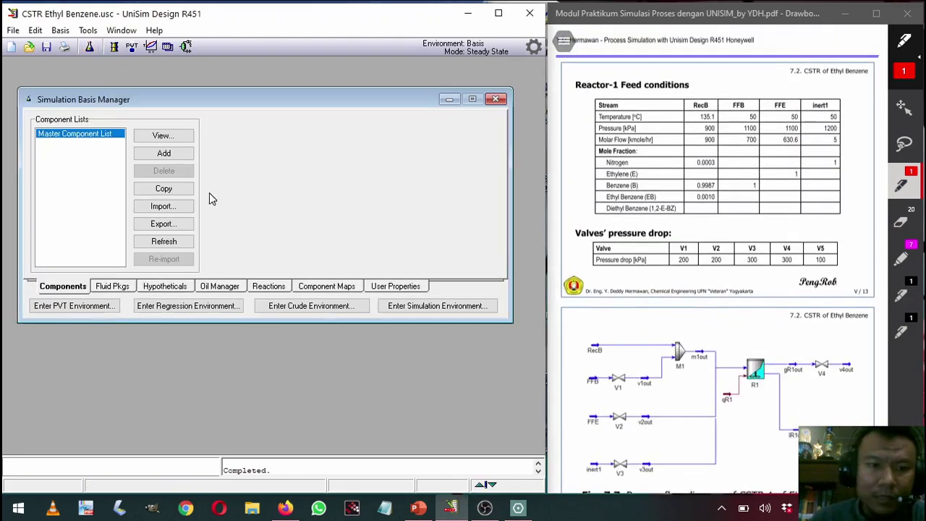
left_click(164, 155)
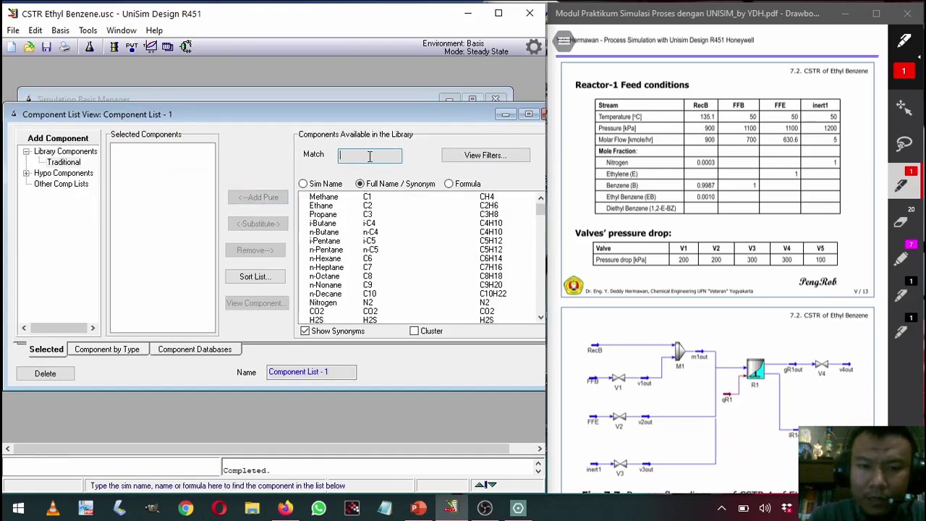
type("Nit")
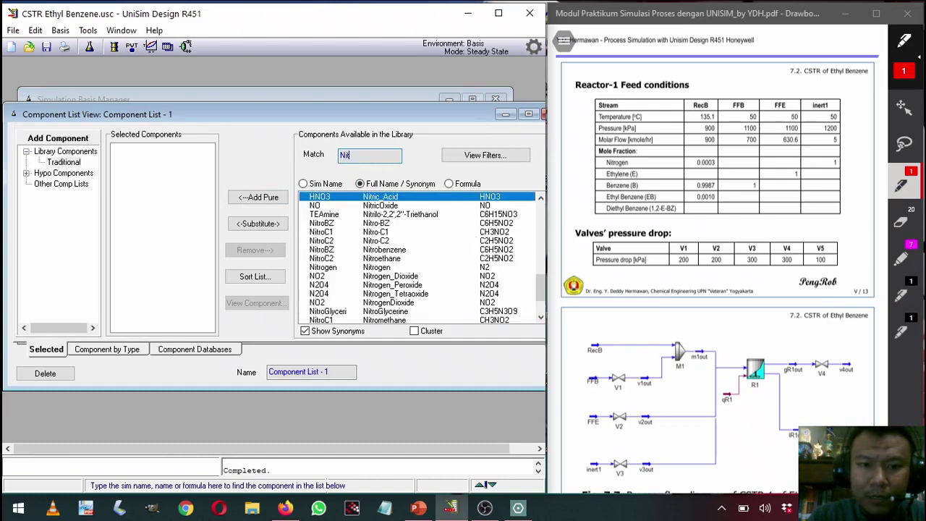
type("rogen")
key("Return")
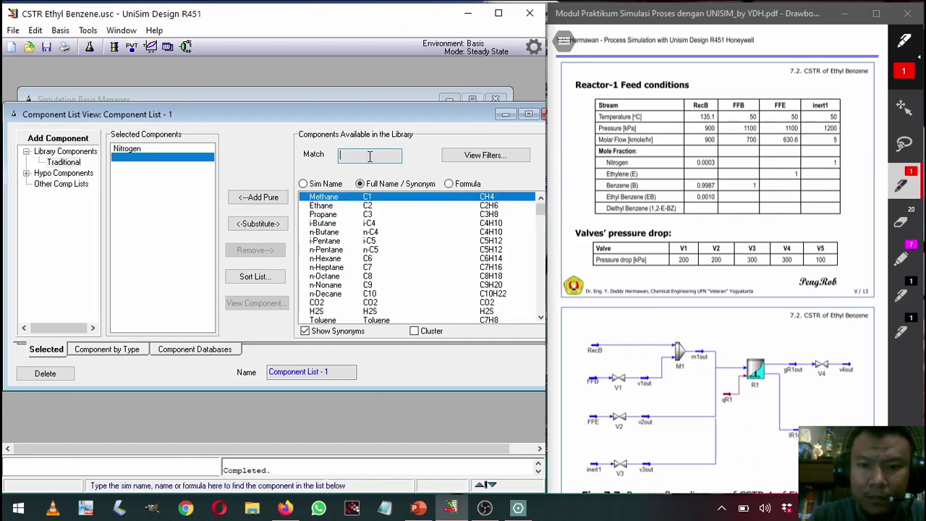
- Add Ethylene, matched by its synonym Ethene, and Benzene to the component list
type("Ethylene")
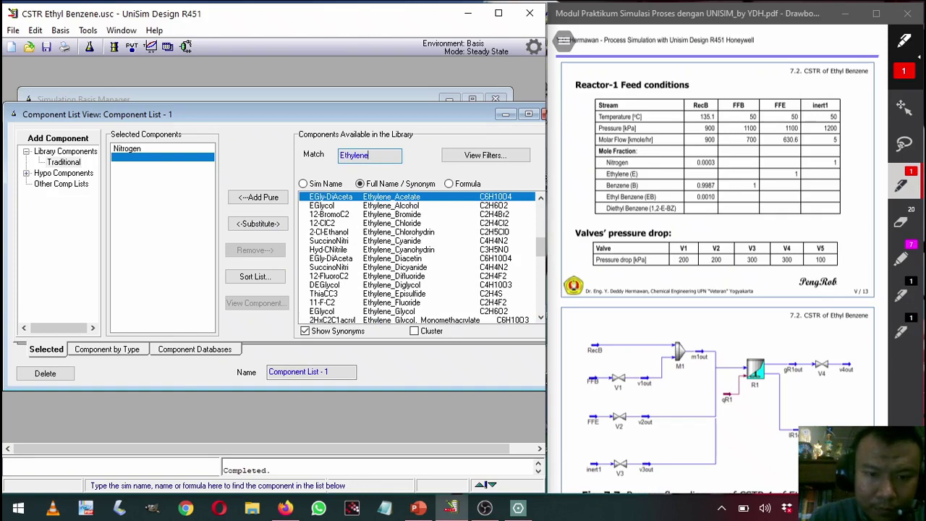
key("BackSpace")
key("BackSpace")
key("BackSpace")
key("BackSpace")
key("BackSpace")
type("ane")
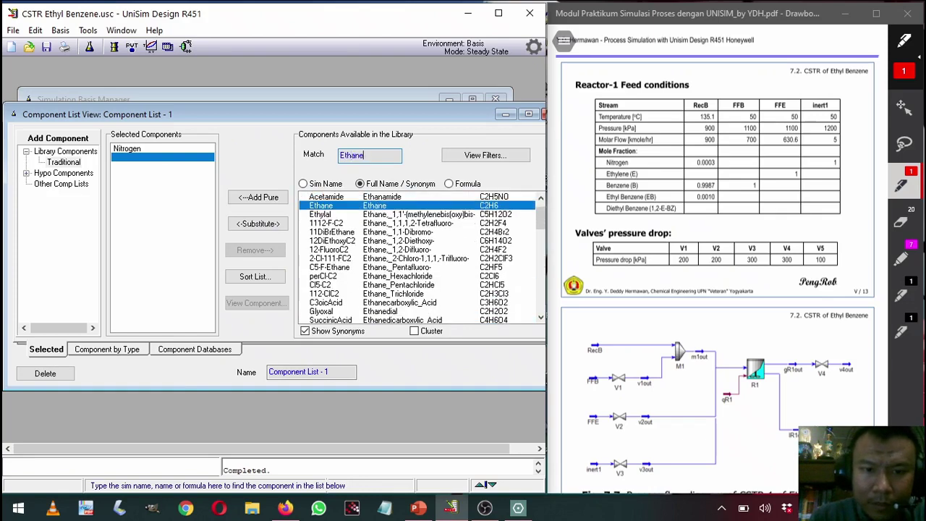
key("BackSpace")
key("BackSpace")
key("BackSpace")
type("ene")
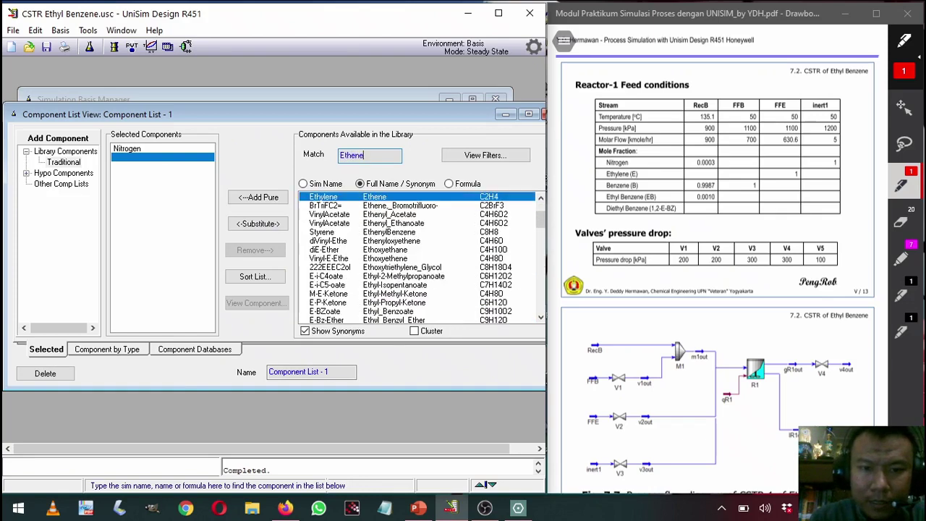
key("Return")
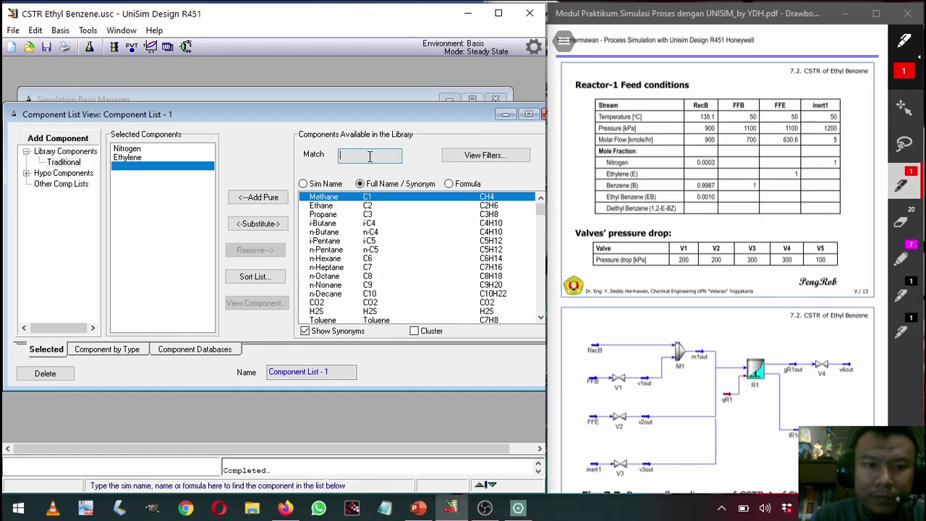
type("Benzene")
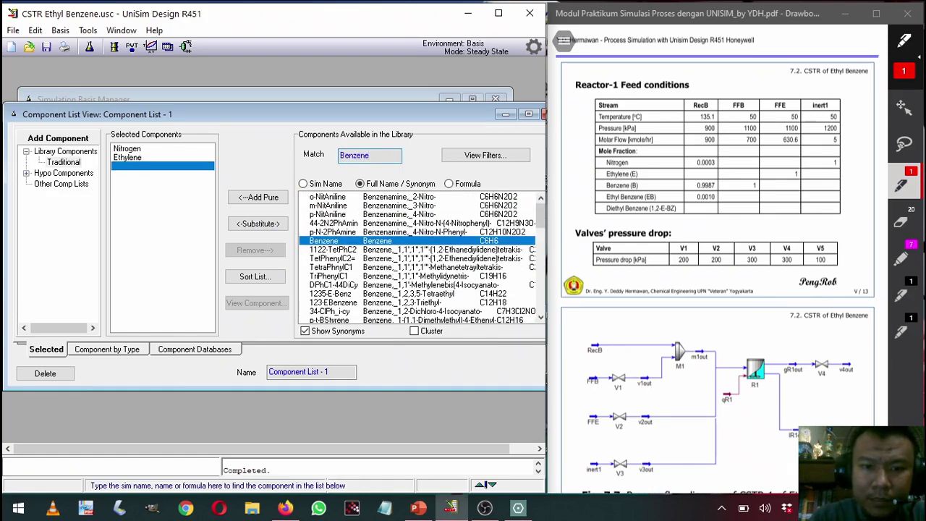
key("Return")
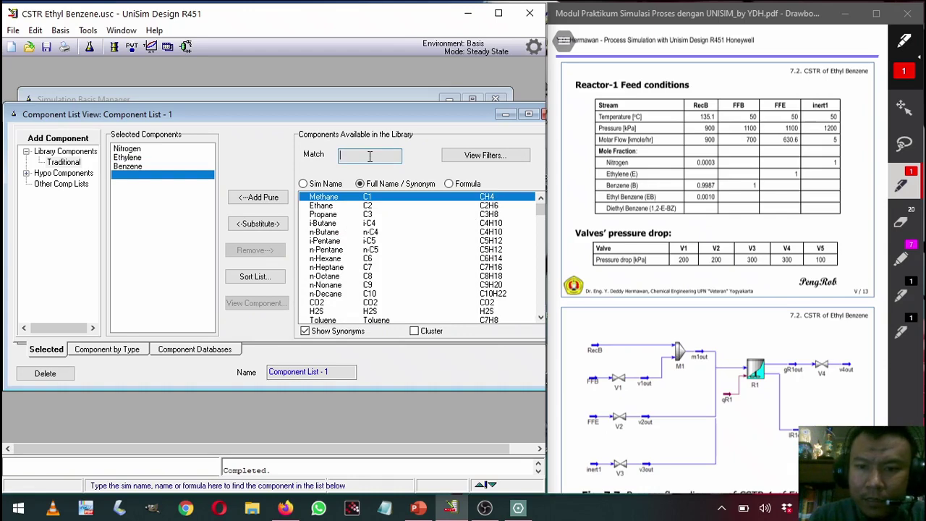
- Add Ethyl benzene to the component list, matched by its full name Ethylbenzene
type("Ety")
key("BackSpace")
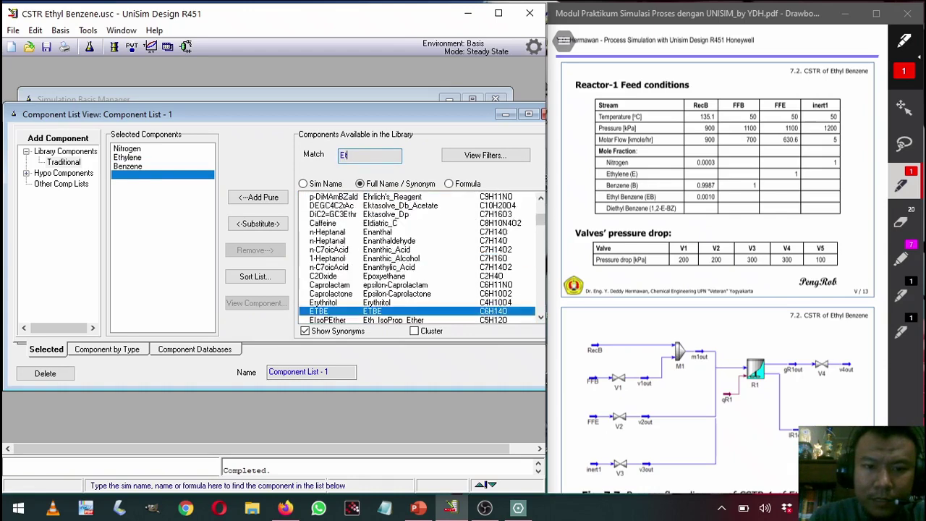
type("hyl")
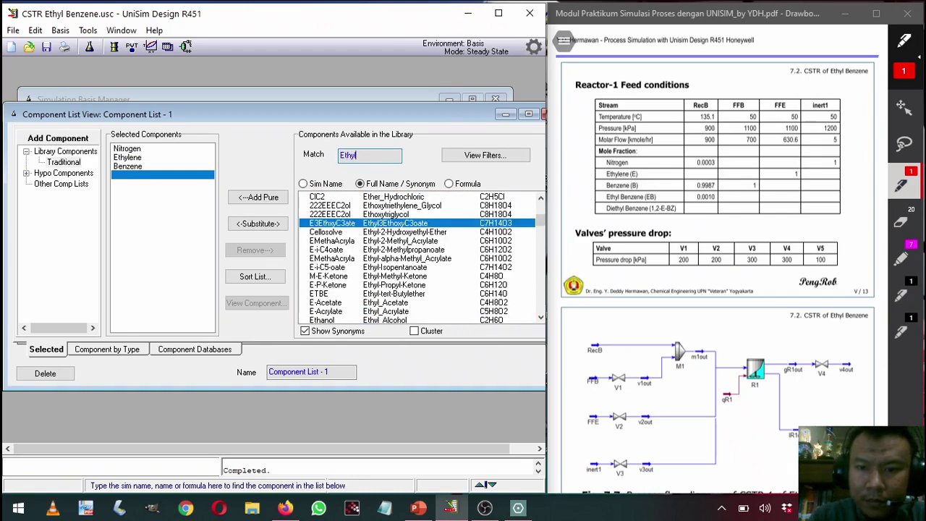
type(" Benzen")
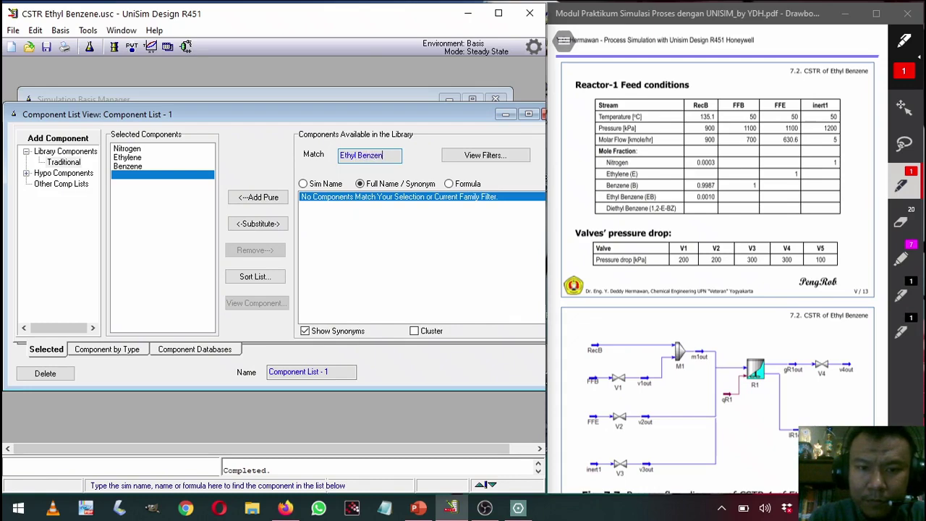
key("BackSpace")
key("BackSpace")
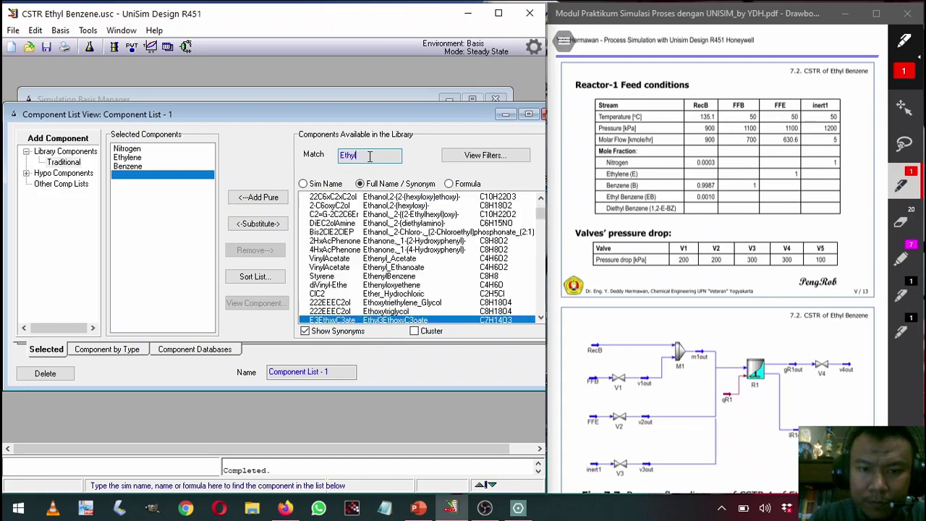
type("benzene")
key("Return")
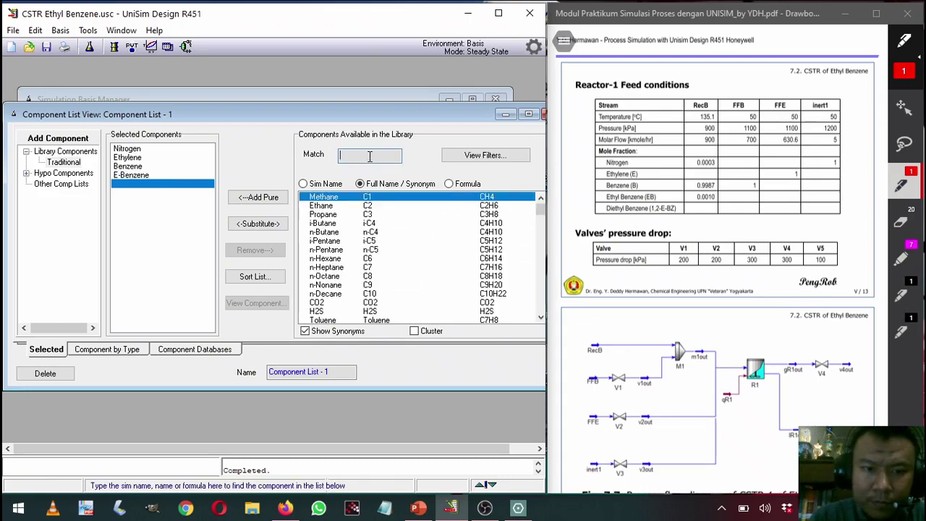
- Try to match Diethylbenzene in the component library by its full name, with and without a space
type("Diet")
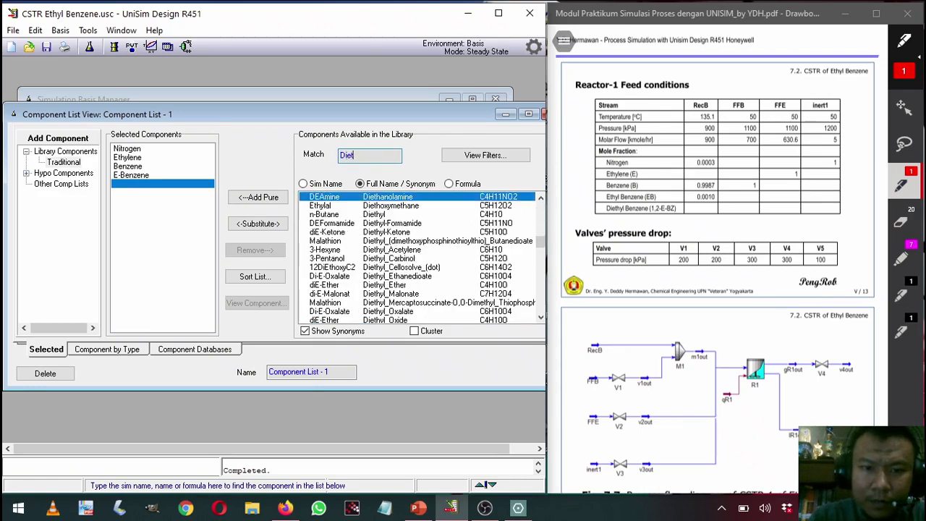
type("hylbenze")
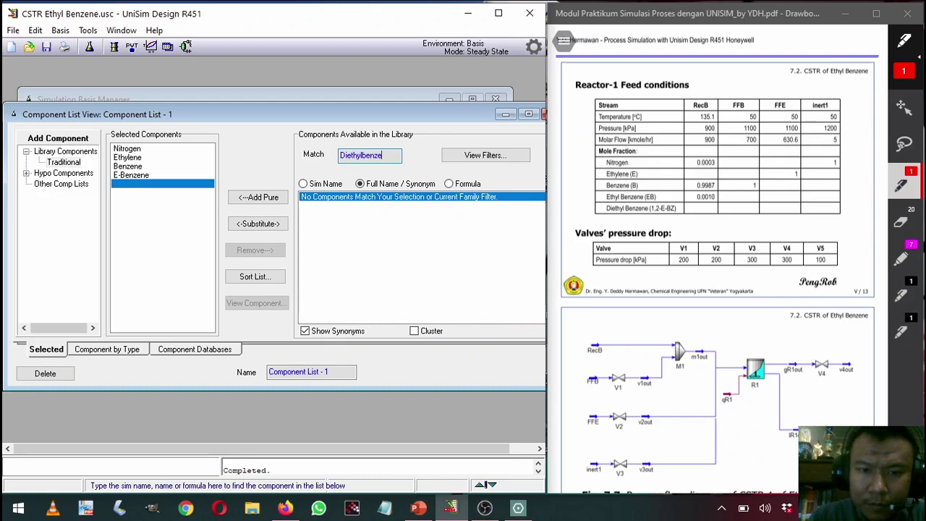
key("BackSpace")
key("BackSpace")
key("BackSpace")
key("BackSpace")
key("BackSpace")
key("BackSpace")
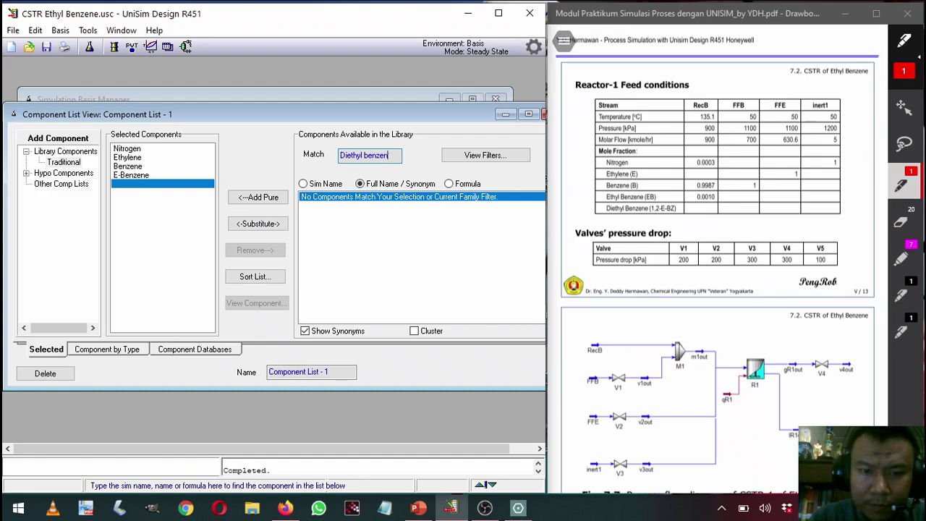
key("BackSpace")
key("BackSpace")
key("BackSpace")
key("BackSpace")
key("BackSpace")
key("BackSpace")
key("BackSpace")
key("BackSpace")
key("BackSpace")
key("BackSpace")
key("BackSpace")
key("BackSpace")
key("BackSpace")
key("BackSpace")
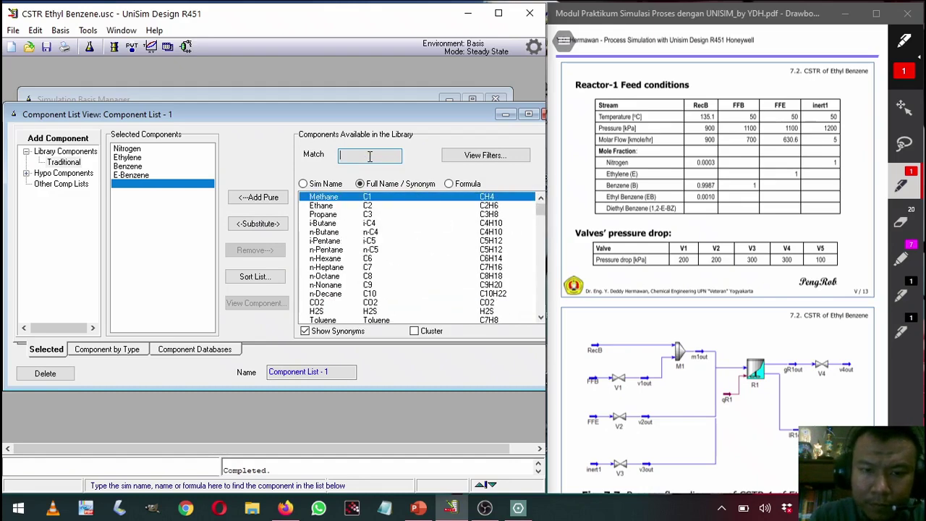
- Add 1,2-Diethylbenzene (12-E-BZ) to the component list by matching on 1,2-e, and close the list
type("1,2")
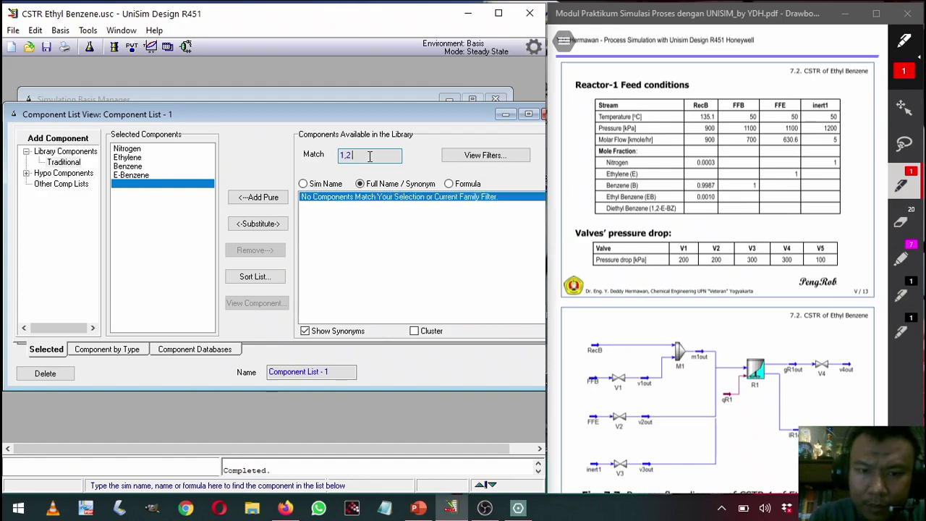
key("BackSpace")
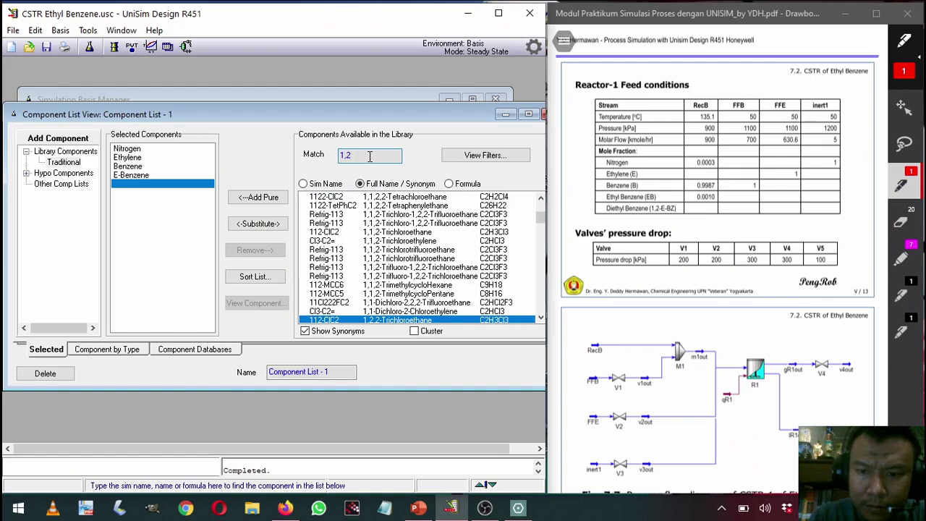
type("-e")
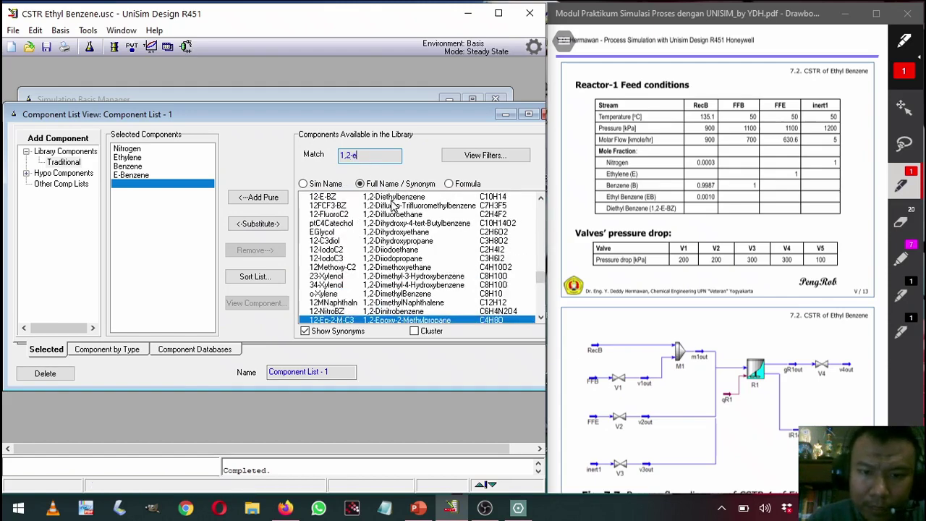
left_click(361, 196)
left_click(259, 198)
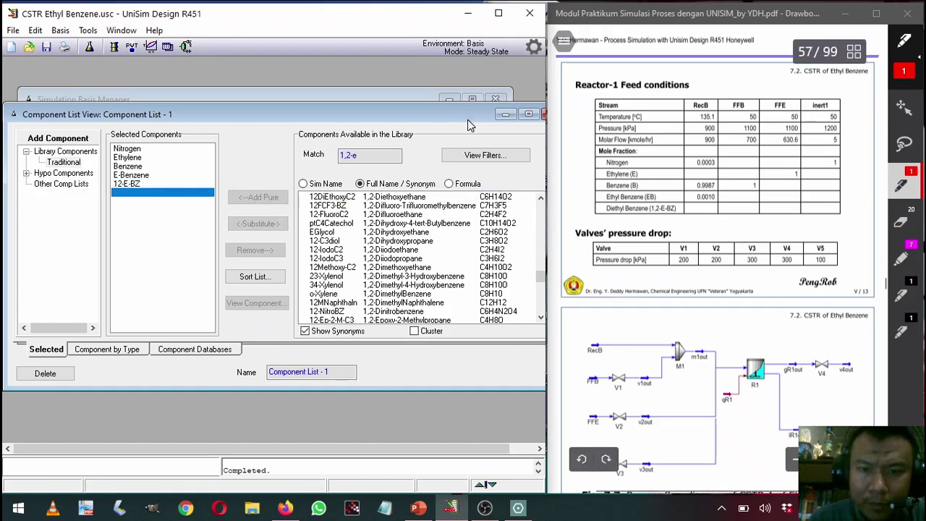
left_click_drag(467, 120, 425, 124)
left_click(507, 114)
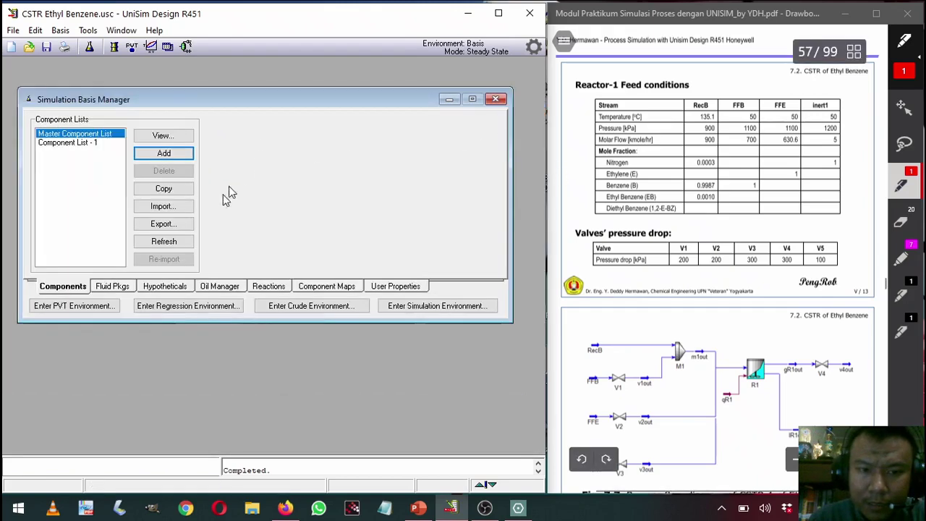
- Add a fluid package using the Peng-Robinson equation of state for Component List - 1
left_click(118, 287)
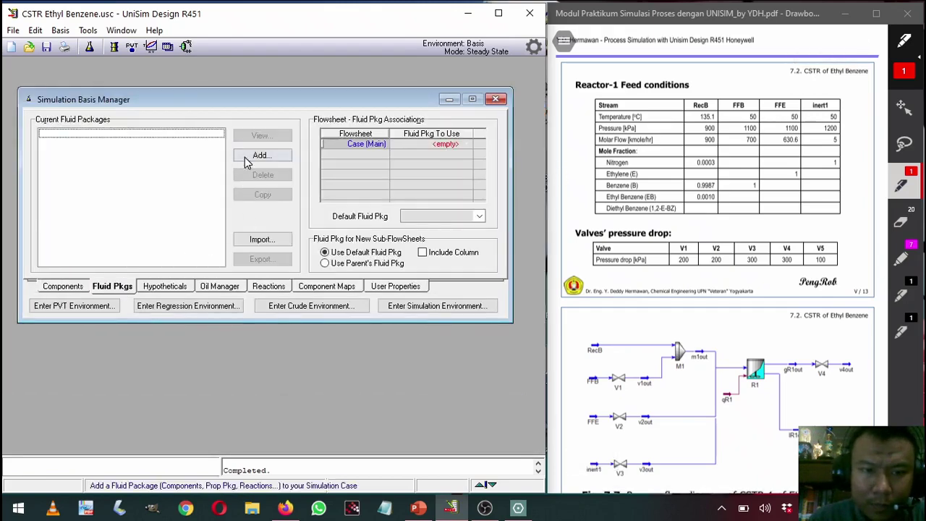
left_click(246, 156)
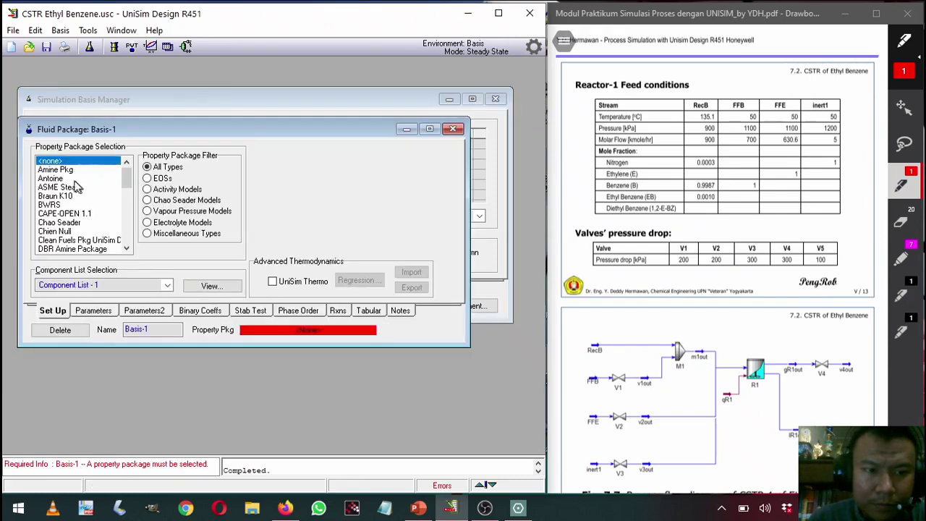
left_click(159, 181)
left_click(67, 222)
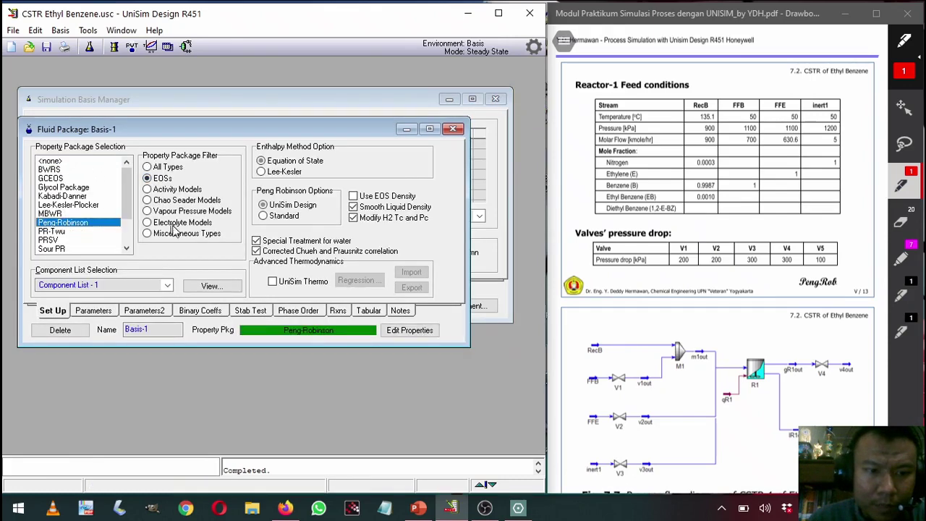
left_click(453, 129)
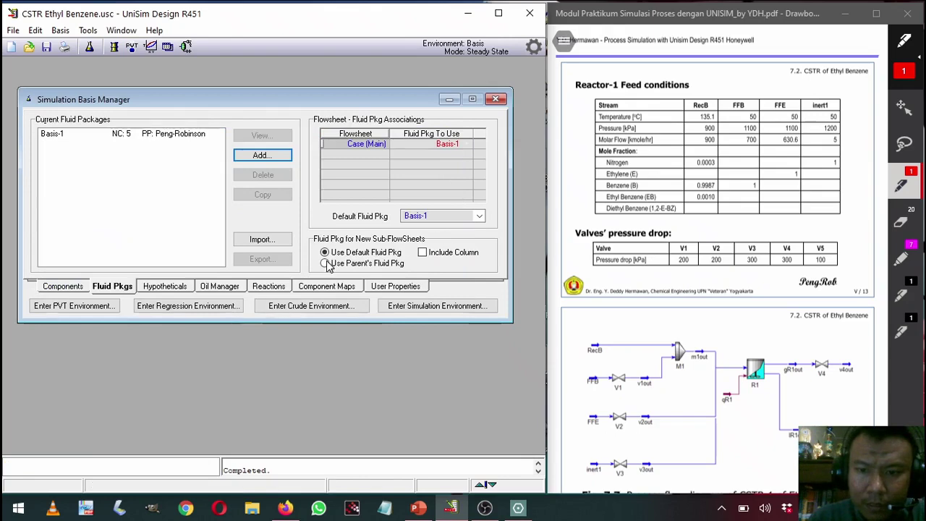
- Check the reactions and kinetic equations in the module PDF and add a new Kinetic reaction to the simulation basis
left_click(266, 287)
scroll(691, 326, "up", 5)
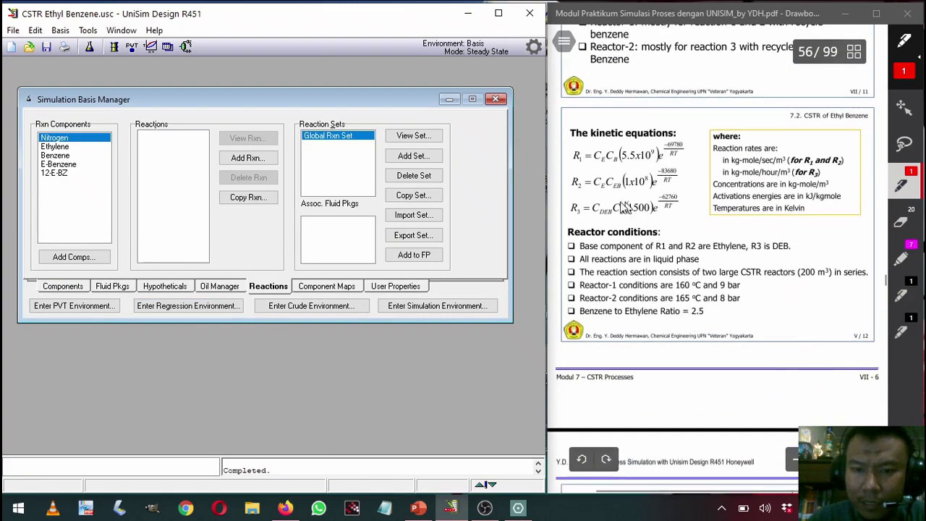
scroll(651, 205, "up", 1)
scroll(651, 205, "up", 2)
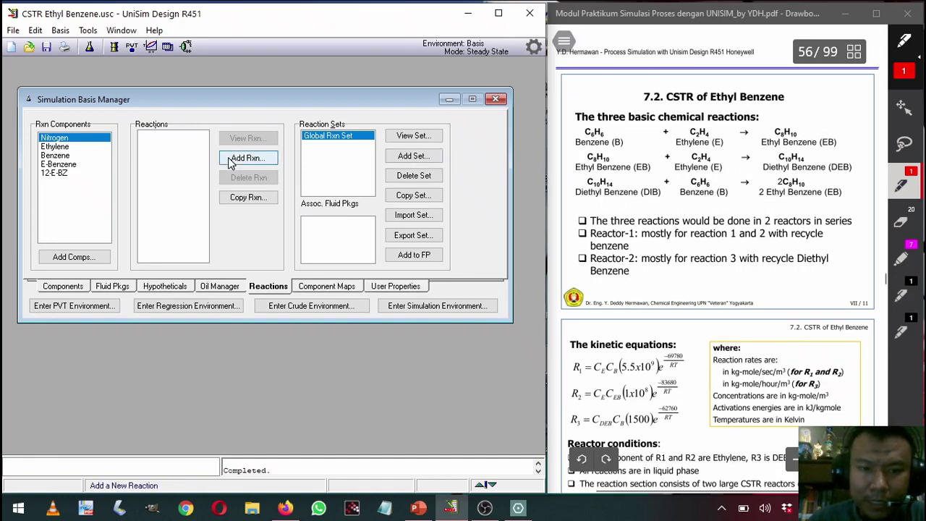
scroll(651, 217, "down", 5)
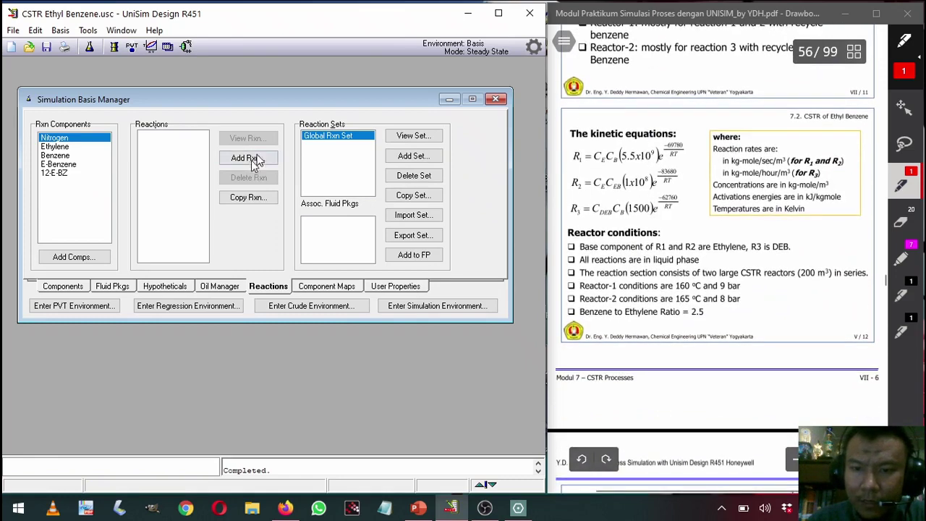
left_click(250, 159)
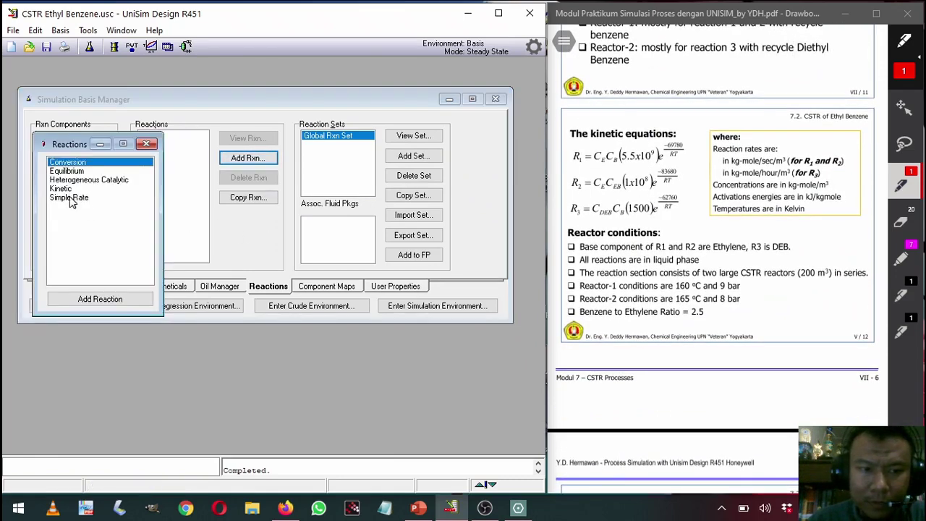
left_click(61, 188)
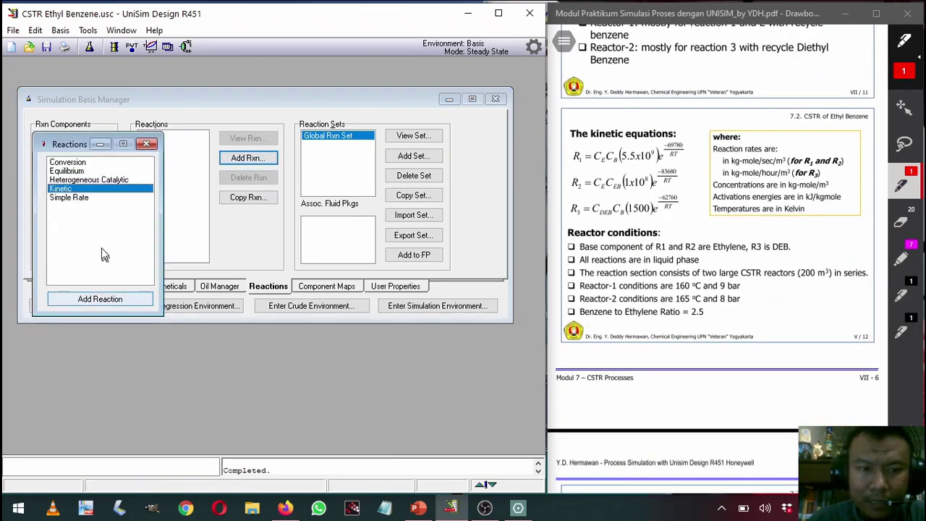
left_click(99, 300)
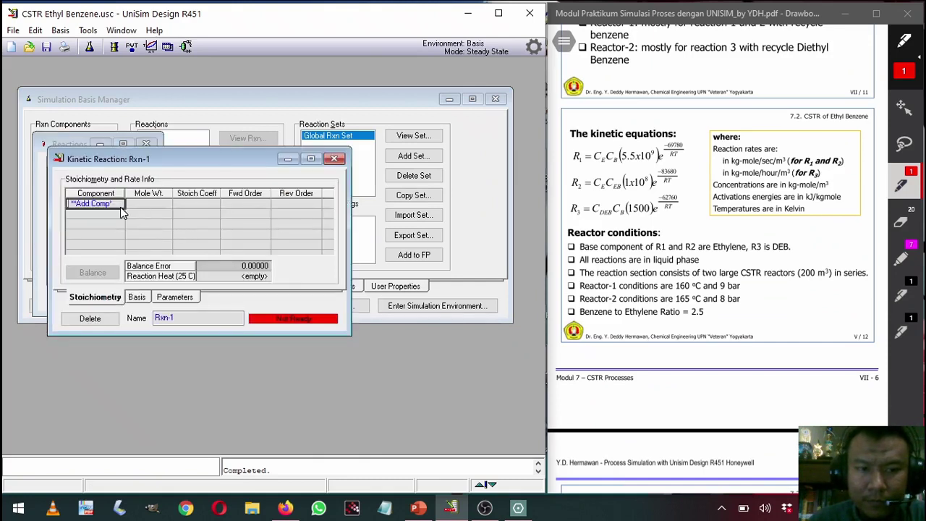
- Add Ethylene and Benzene to the first reaction's stoichiometry, each with a coefficient of -1
left_click(119, 207)
left_click(119, 204)
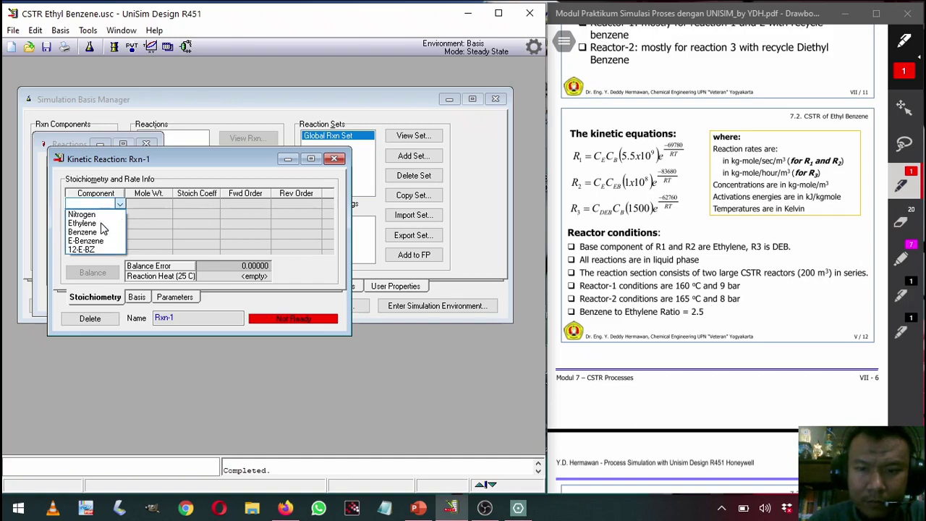
left_click(81, 223)
left_click(120, 214)
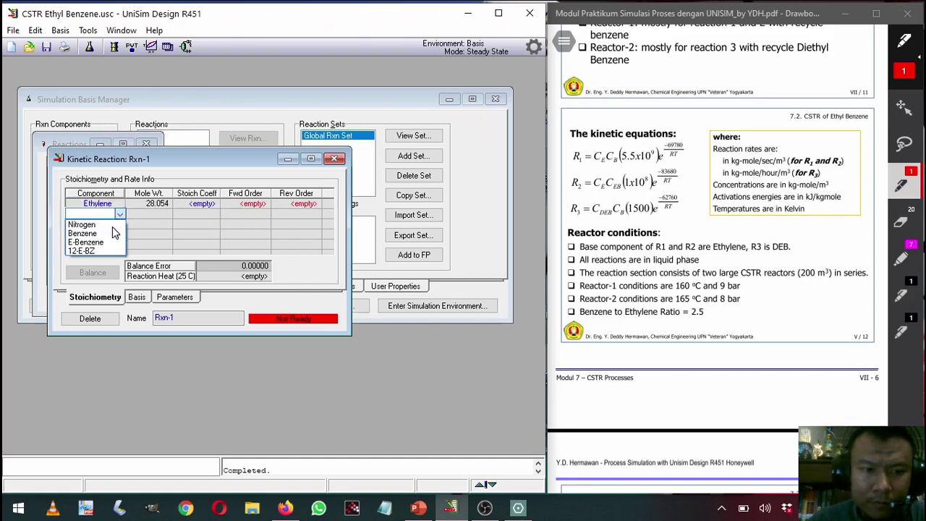
left_click(109, 234)
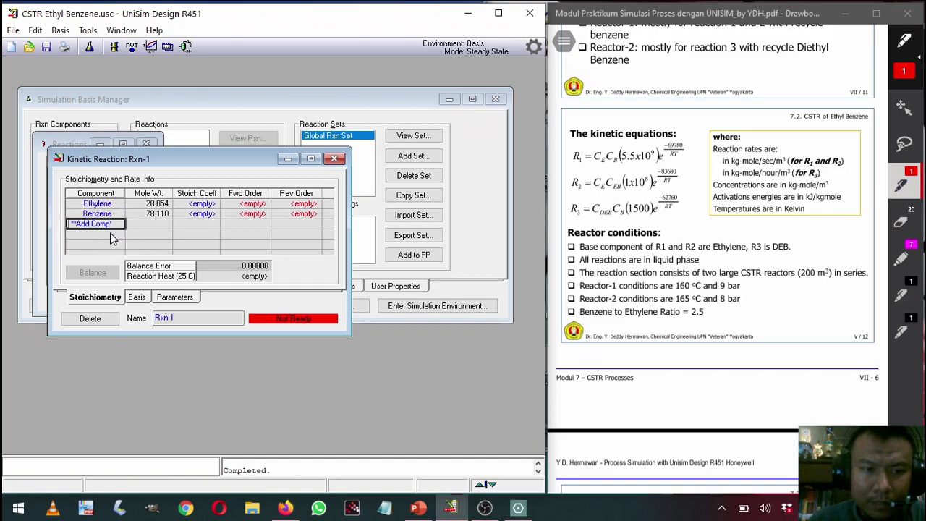
left_click(214, 206)
type("1")
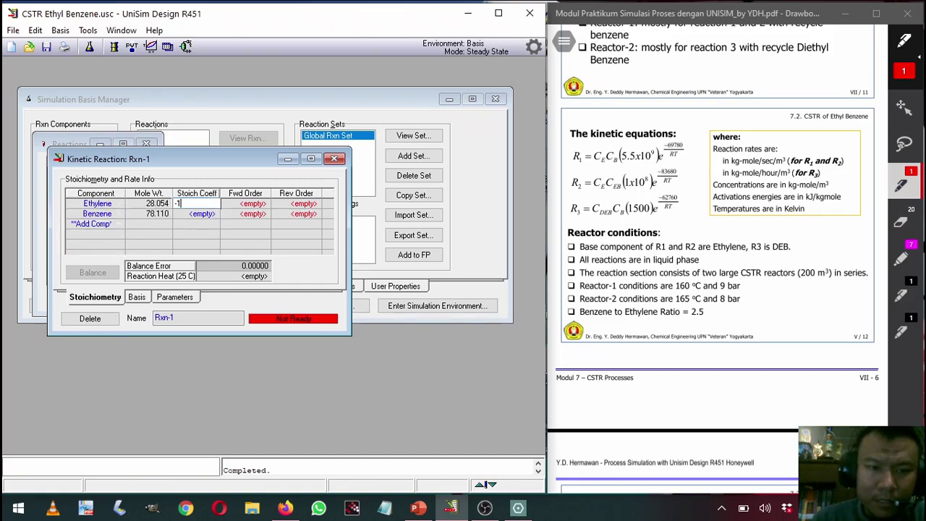
left_click(219, 213)
type("-1")
key("Return")
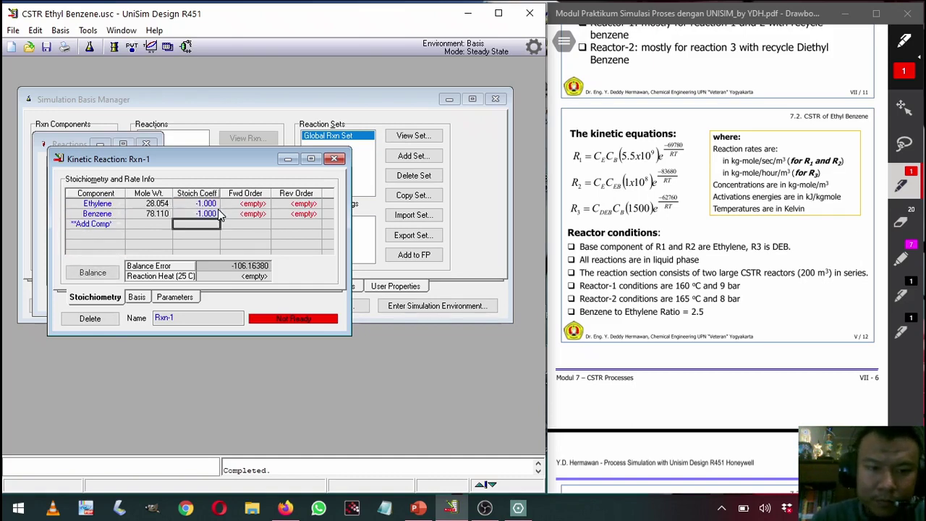
- Add E-Benzene to the first reaction's stoichiometry with a coefficient of 1
left_click(112, 225)
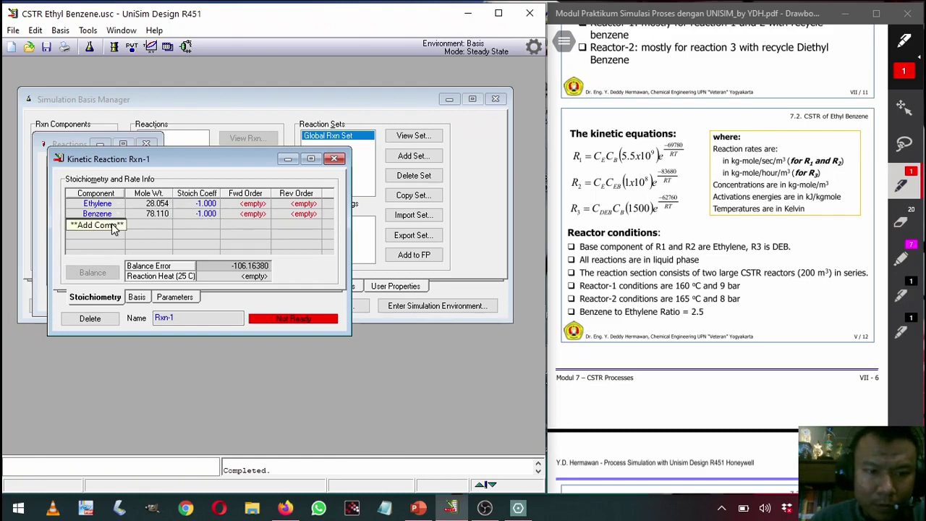
left_click(116, 226)
left_click(120, 228)
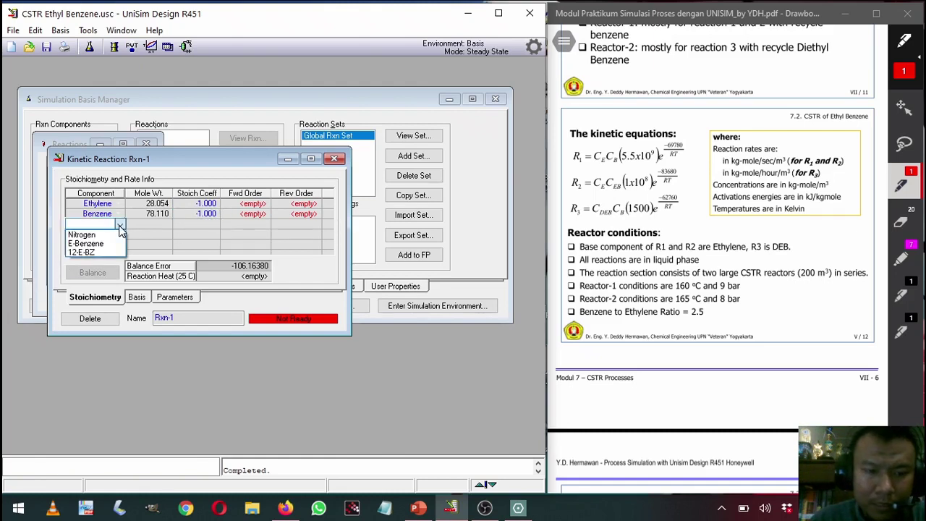
left_click(109, 245)
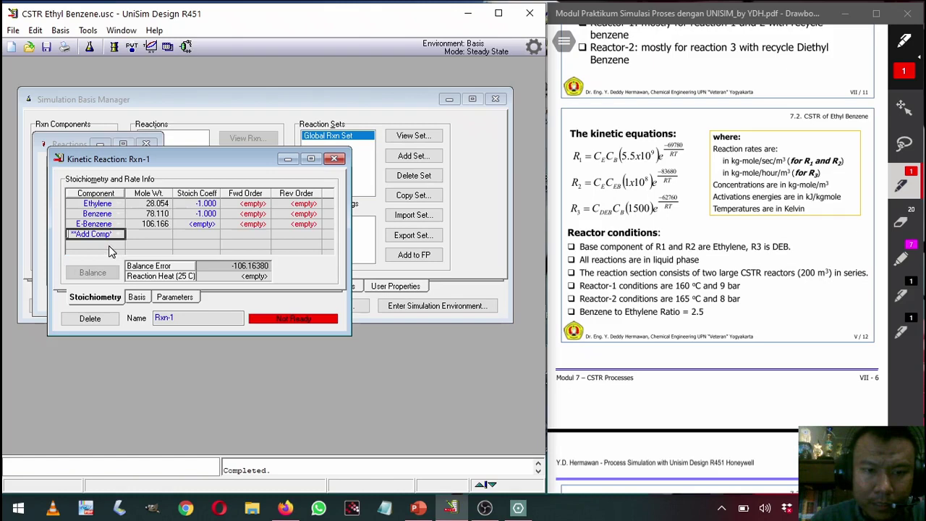
left_click(208, 226)
type("1")
key("Return")
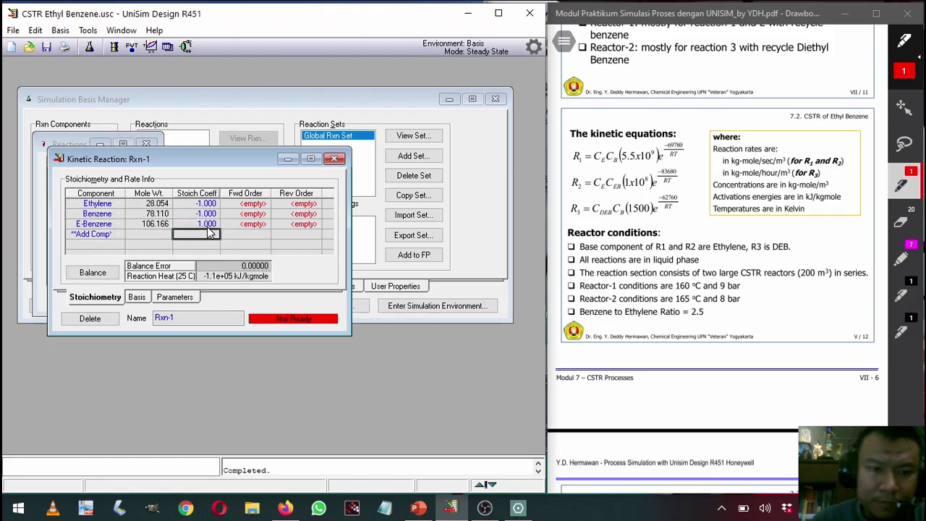
- Set the forward order to 1 for both Ethylene and Benzene in the first reaction
left_click(259, 205)
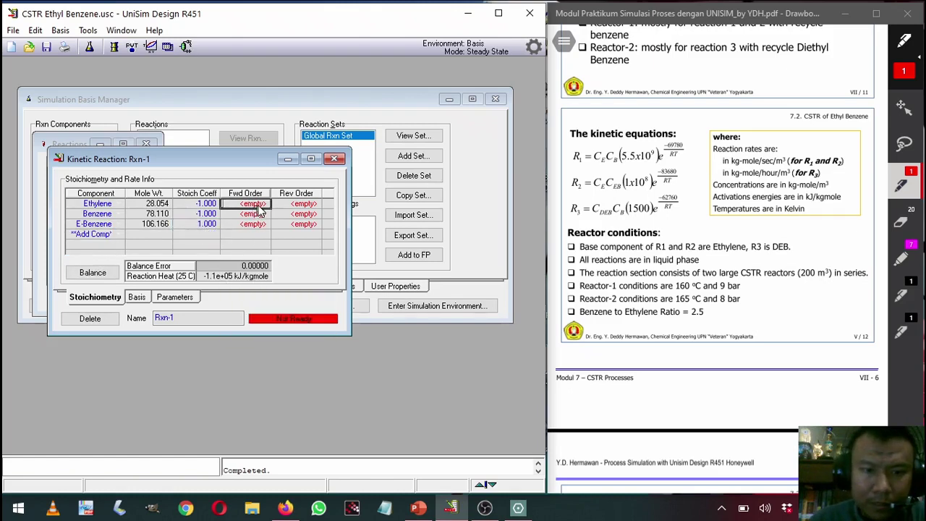
type("1")
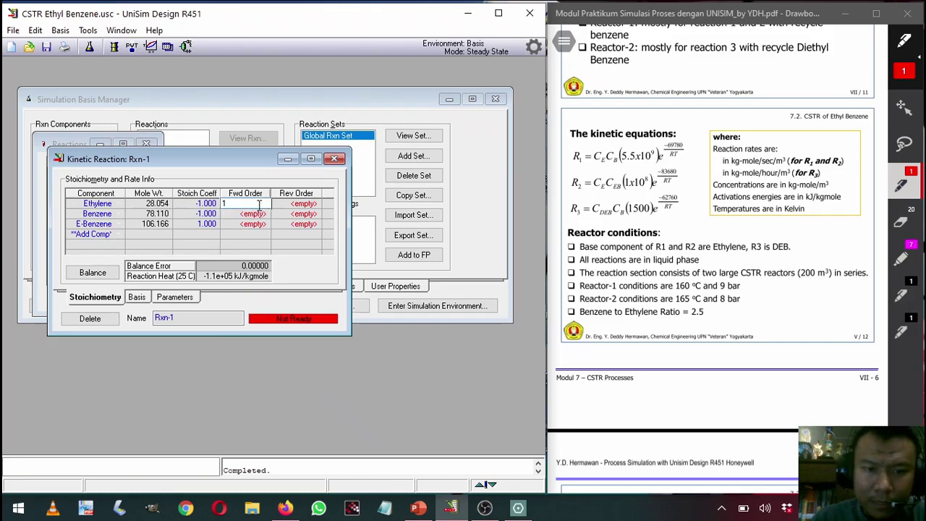
key("Return")
type("1")
key("Return")
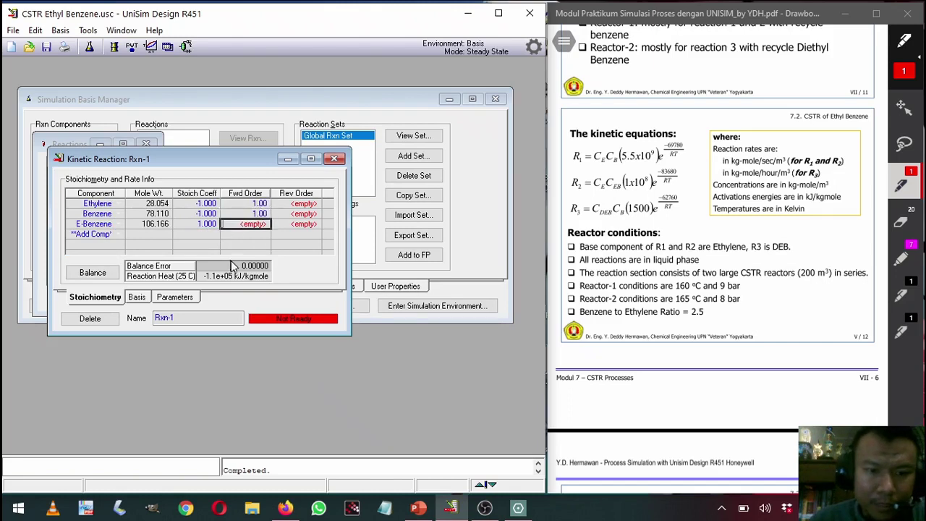
- Review the first reaction's basis and set its forward parameters to A = 5.5e9 and E = 69780 kJ/kgmole
left_click(136, 298)
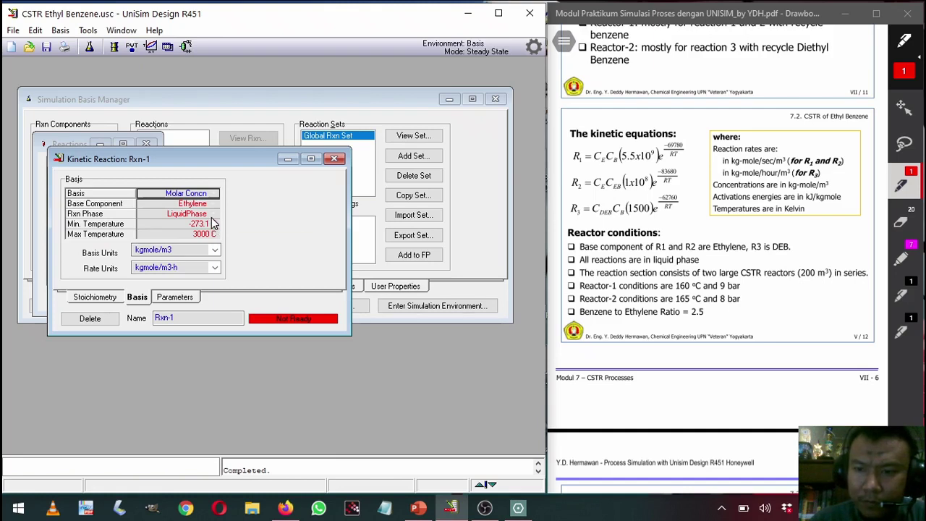
left_click(177, 301)
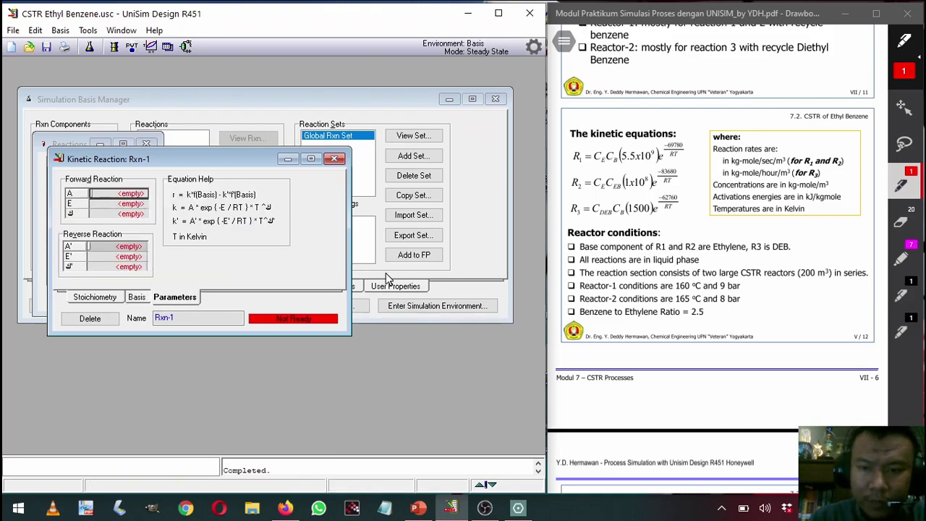
type("5.5e9")
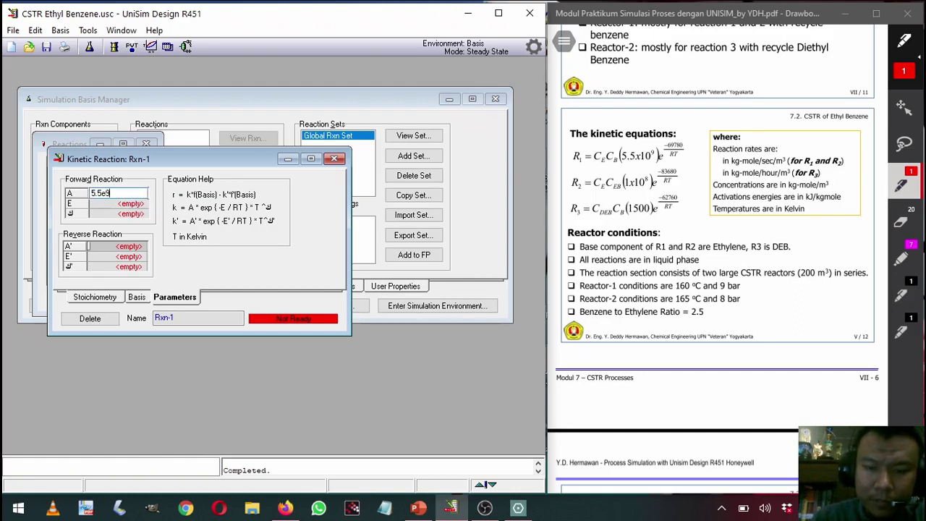
key("Return")
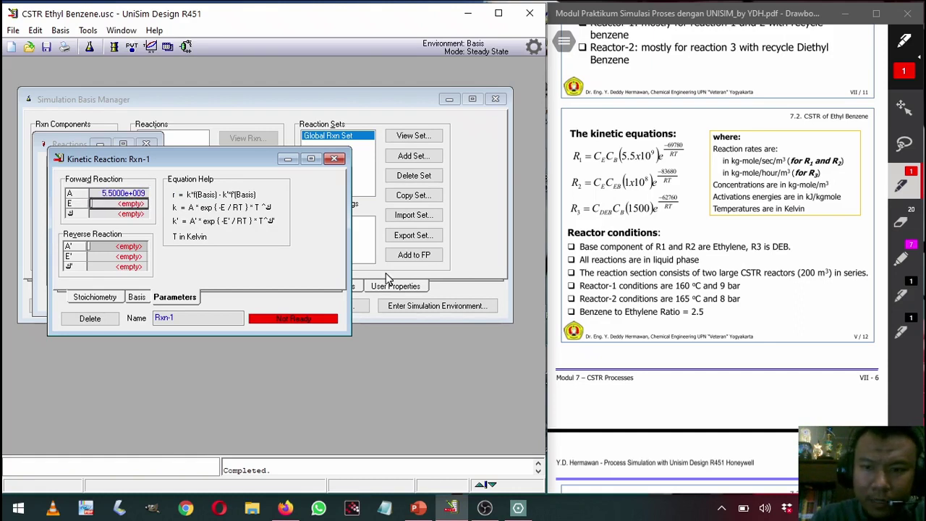
type("69")
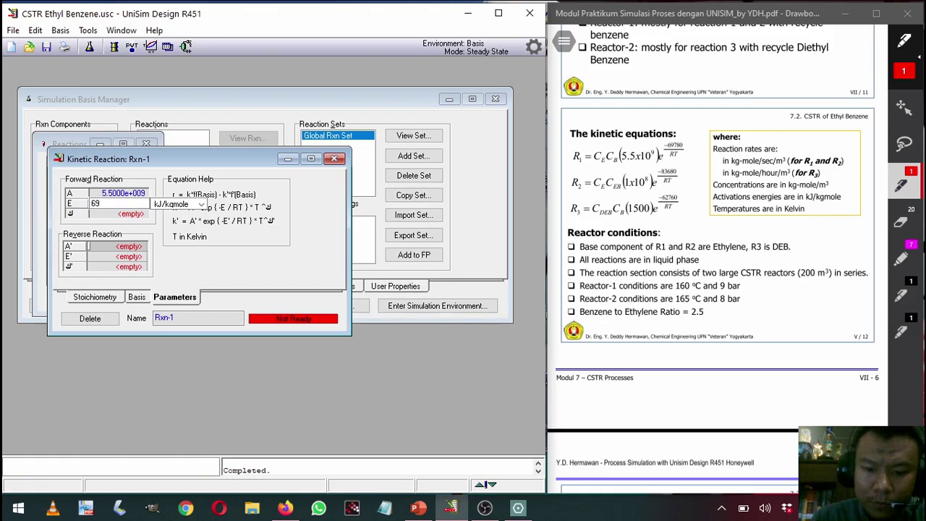
type("780")
key("Return")
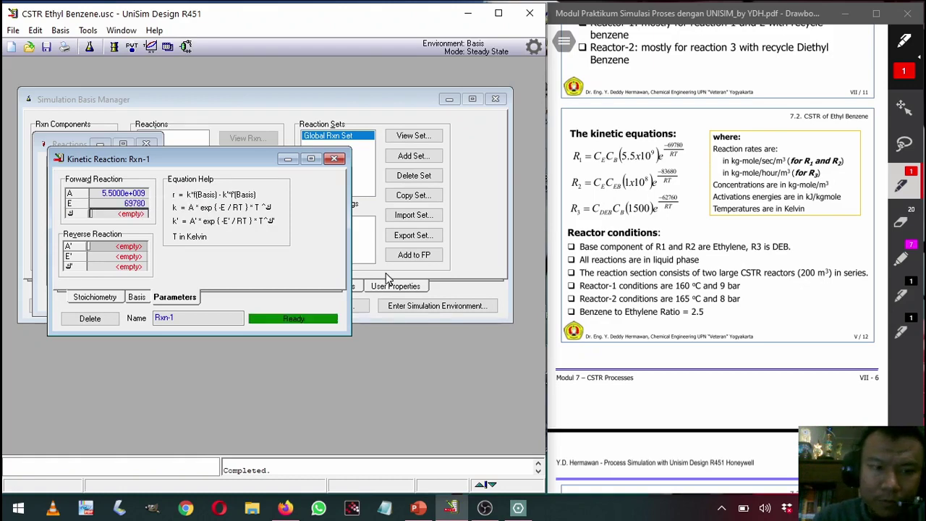
left_click(335, 160)
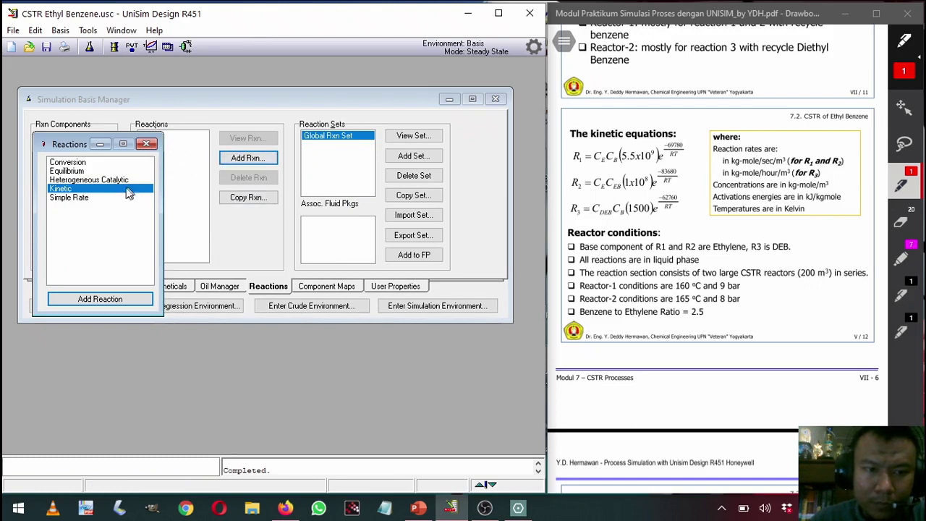
- Add a second Kinetic reaction with Ethylene, E-Benzene and 12-E-BZ as its components
left_click(112, 298)
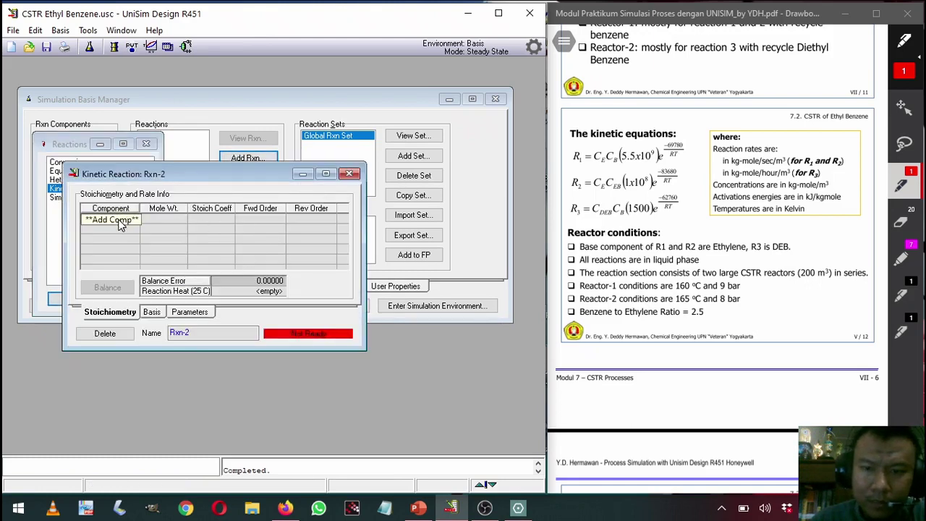
left_click(131, 225)
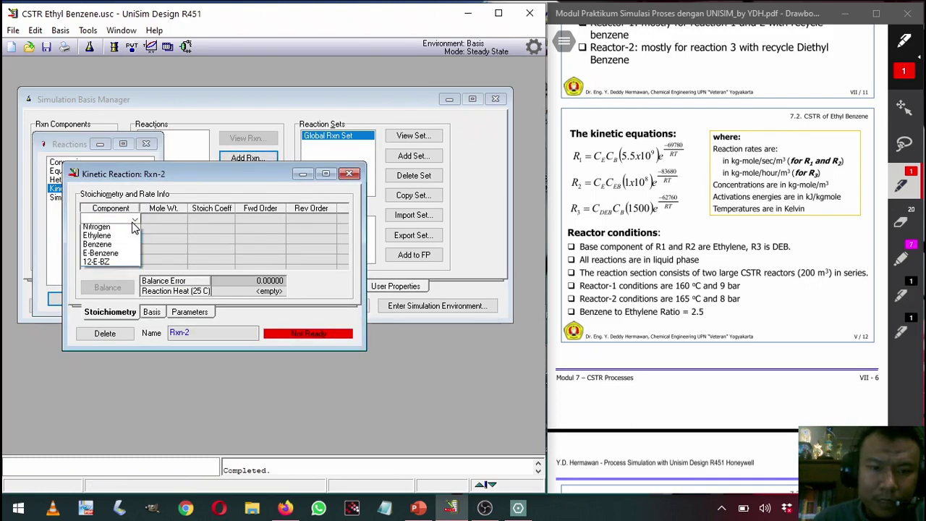
left_click(135, 229)
left_click(134, 228)
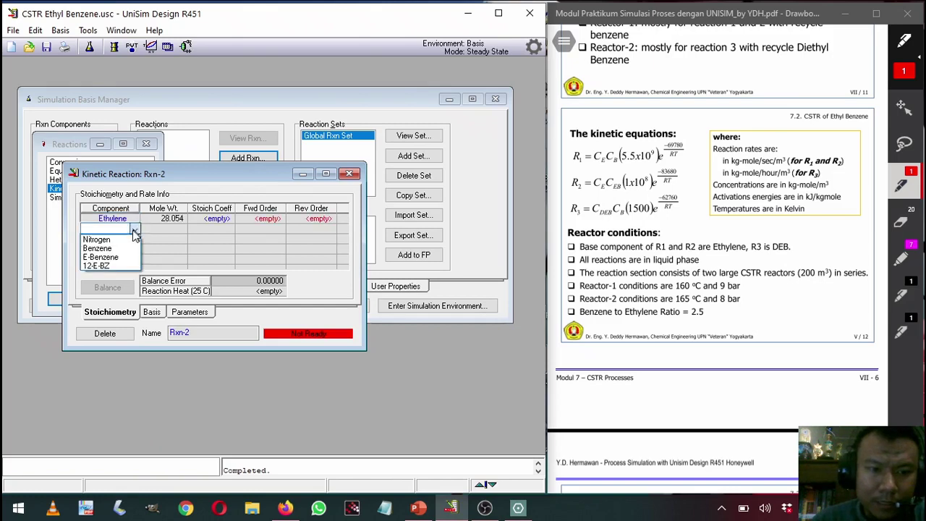
left_click(116, 257)
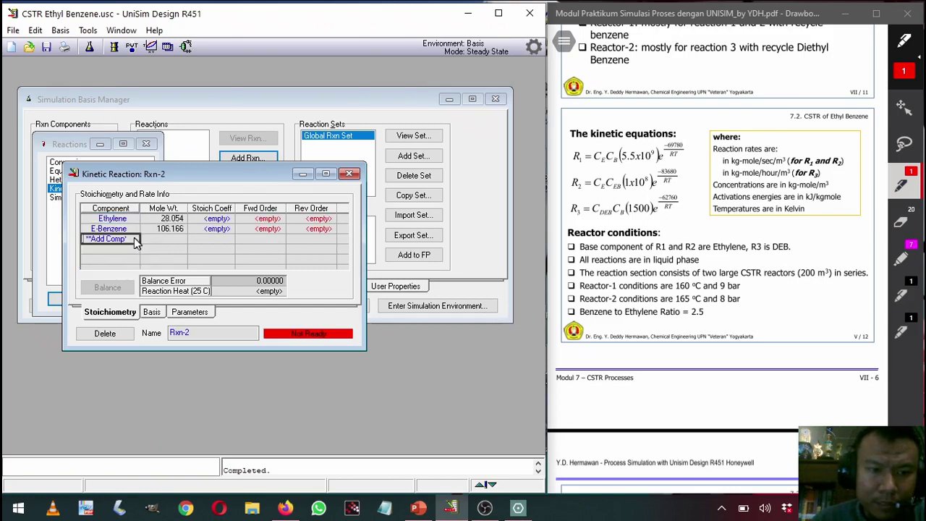
left_click(135, 240)
left_click(133, 271)
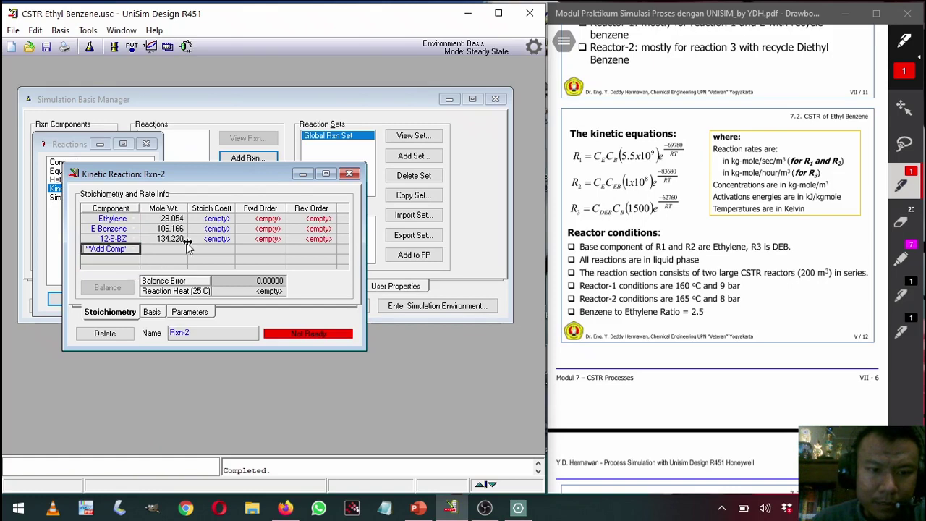
- Set the second reaction's stoichiometric coefficients to -1 for Ethylene, -1 for E-Benzene and 1 for 12-E-BZ
left_click(213, 220)
type("-1")
key("Return")
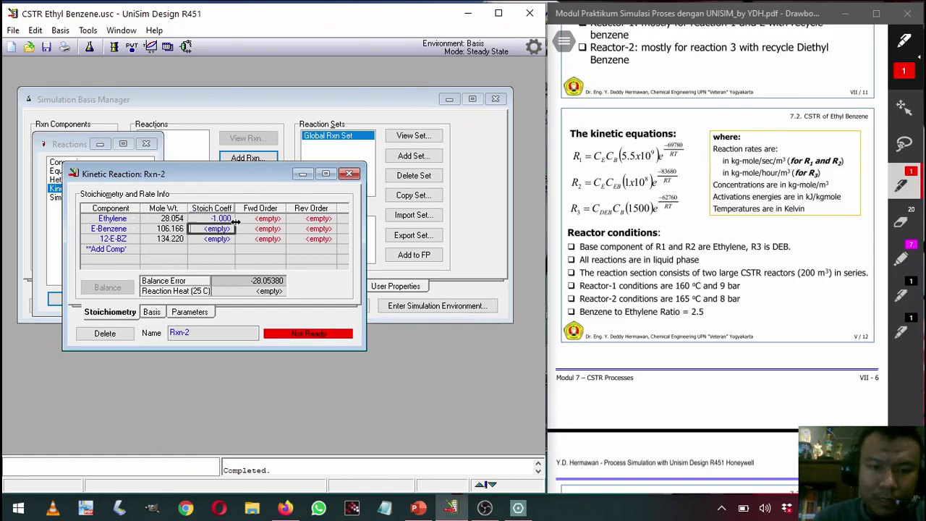
type("-1")
key("Return")
type("1")
key("Return")
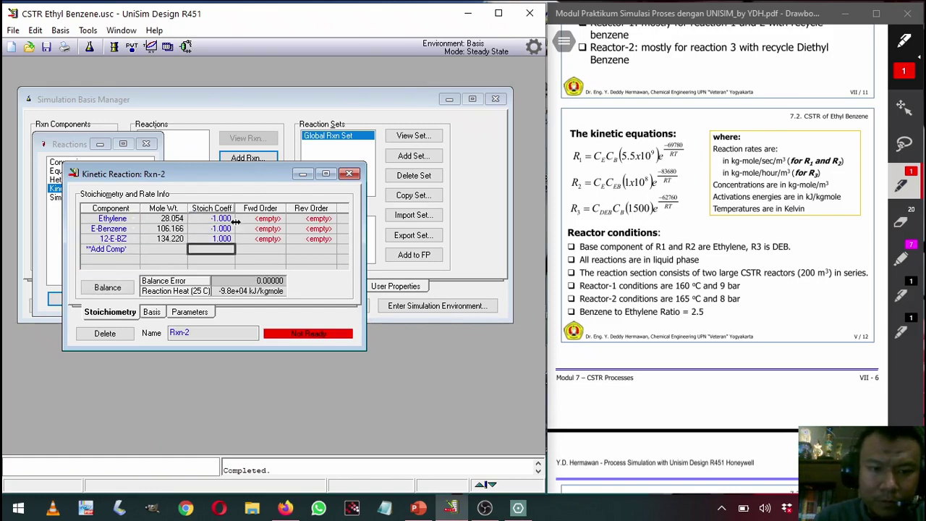
- Set the forward order to 1 for both Ethylene and E-Benzene in the second reaction
left_click(267, 219)
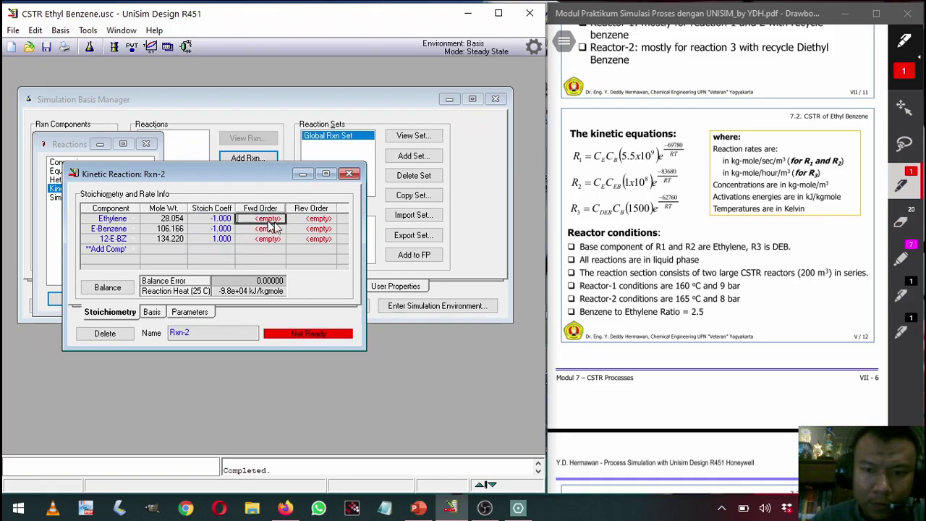
type("1")
key("Return")
type("1")
key("Return")
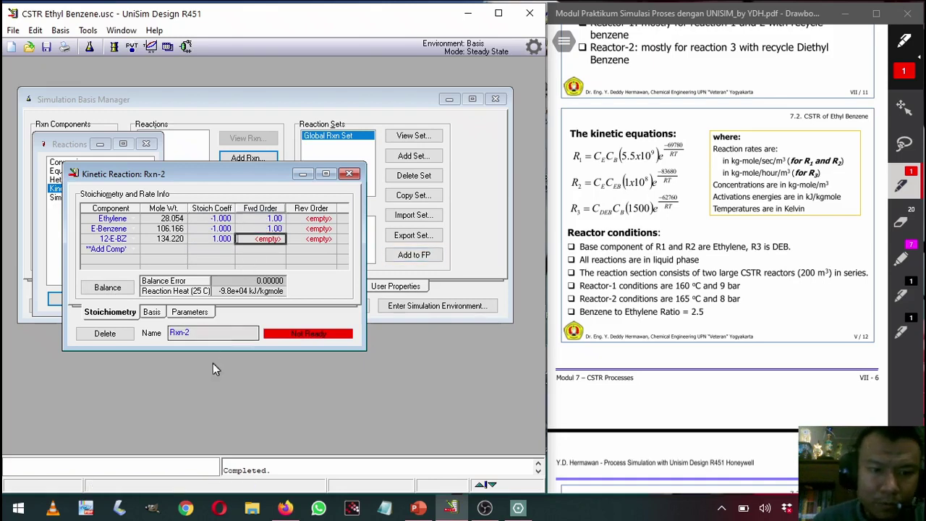
- Change the second reaction's rate units to kgmole/m3-s in its basis settings
left_click(152, 313)
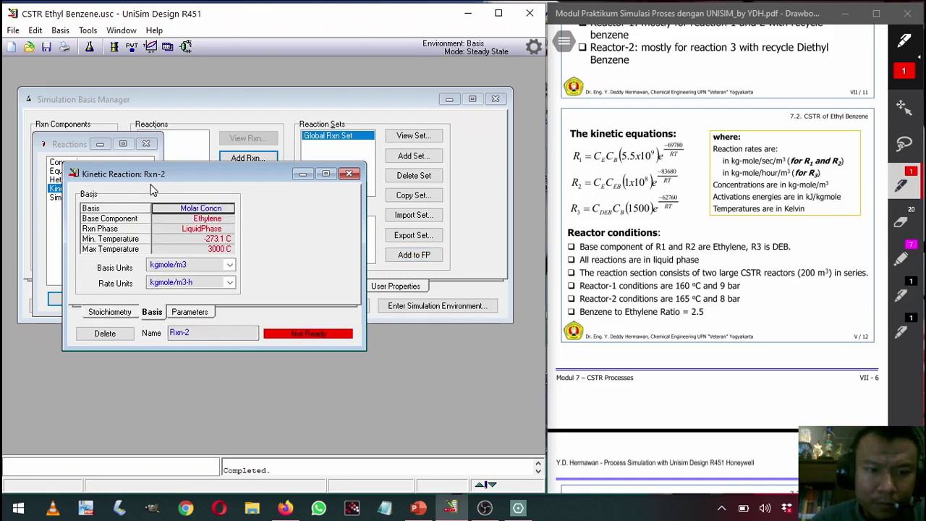
left_click(217, 287)
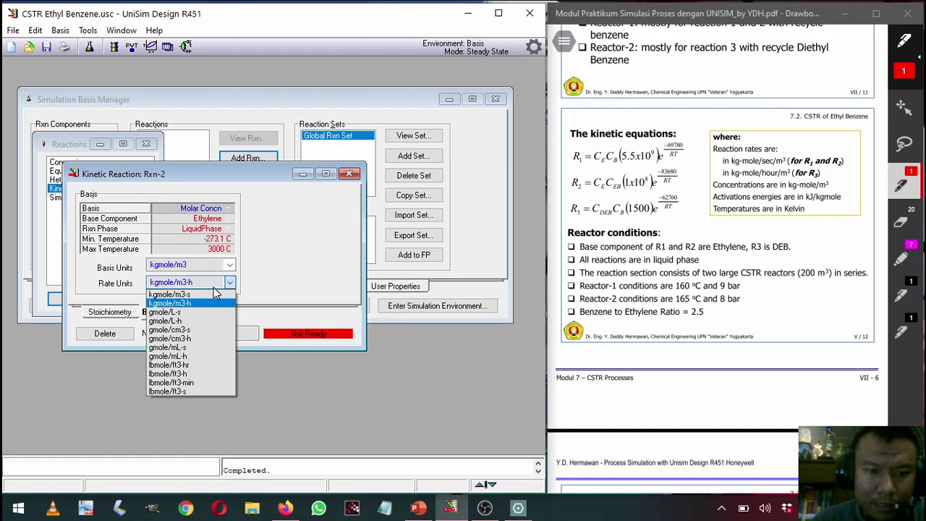
left_click(214, 295)
- Set the second reaction's forward parameters to A = 1e8 and E = 83680 kJ/kgmole, and close the reaction
left_click(190, 312)
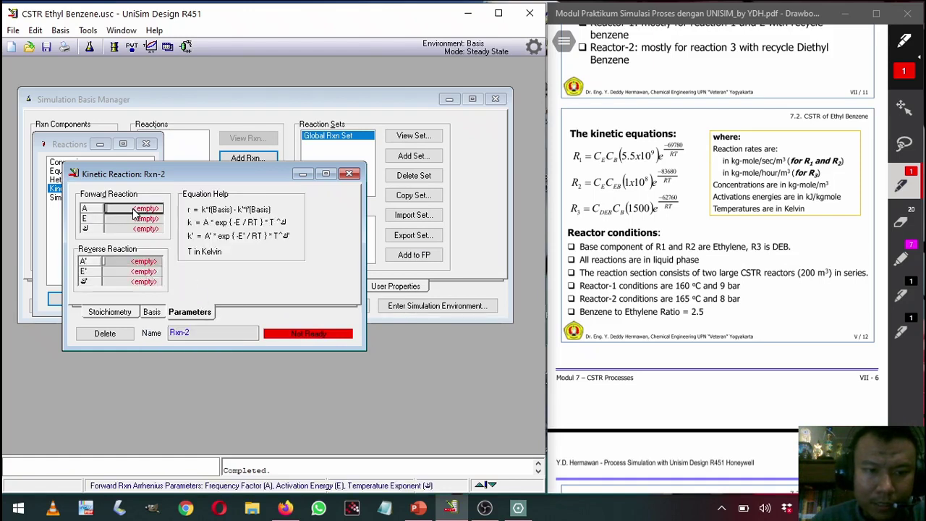
type("1e8")
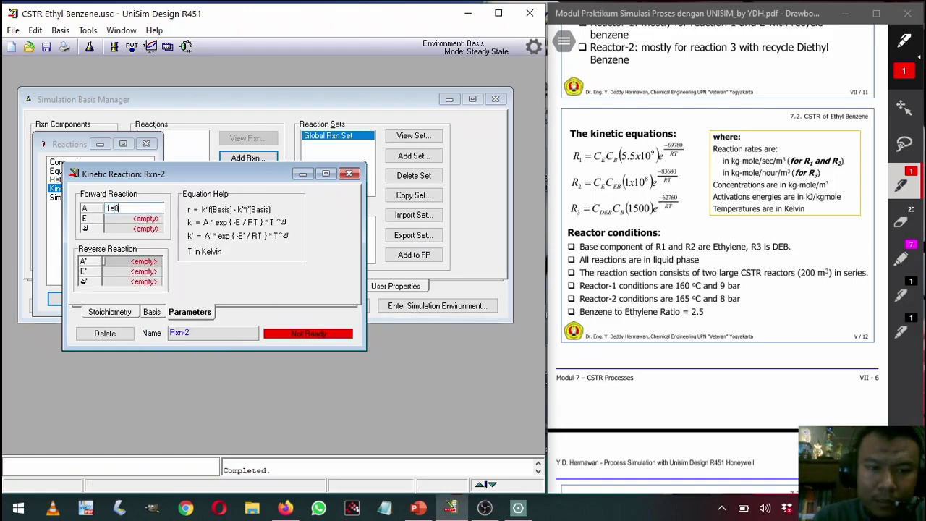
key("Return")
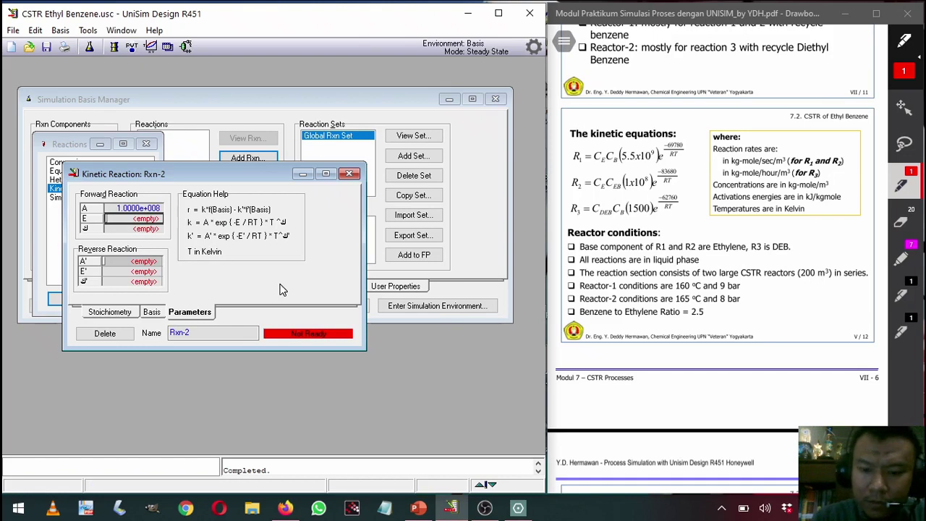
type("83680")
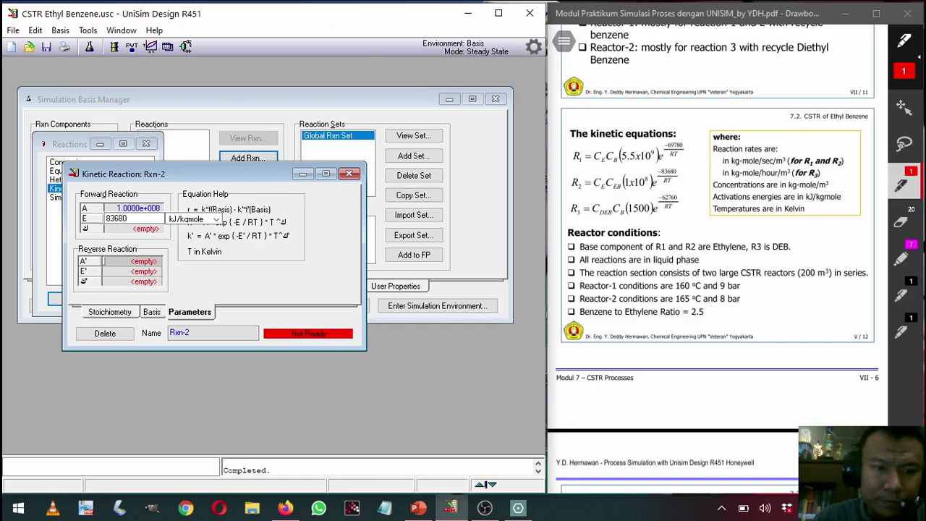
key("Return")
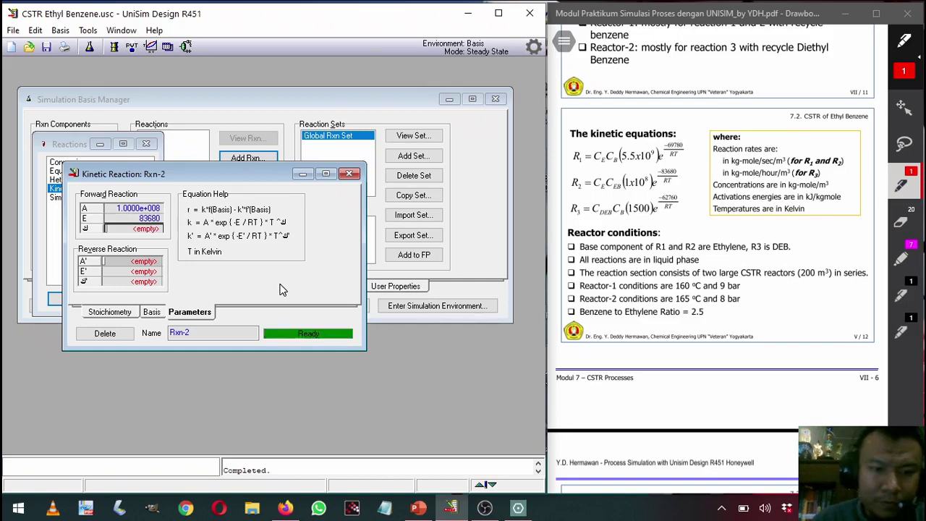
left_click(349, 174)
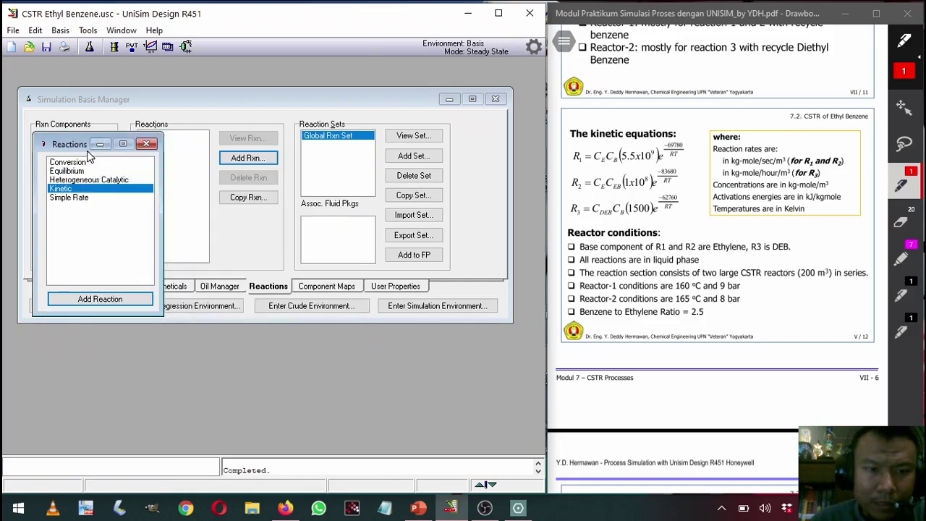
- Add a third Kinetic reaction with 12-E-BZ, Benzene and E-Benzene as its components
left_click_drag(86, 151, 115, 173)
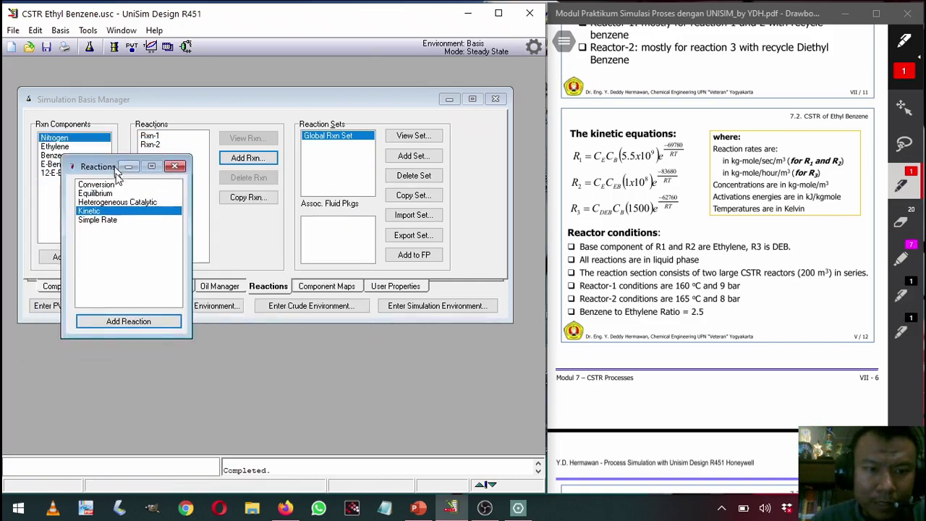
left_click(126, 325)
left_click(152, 235)
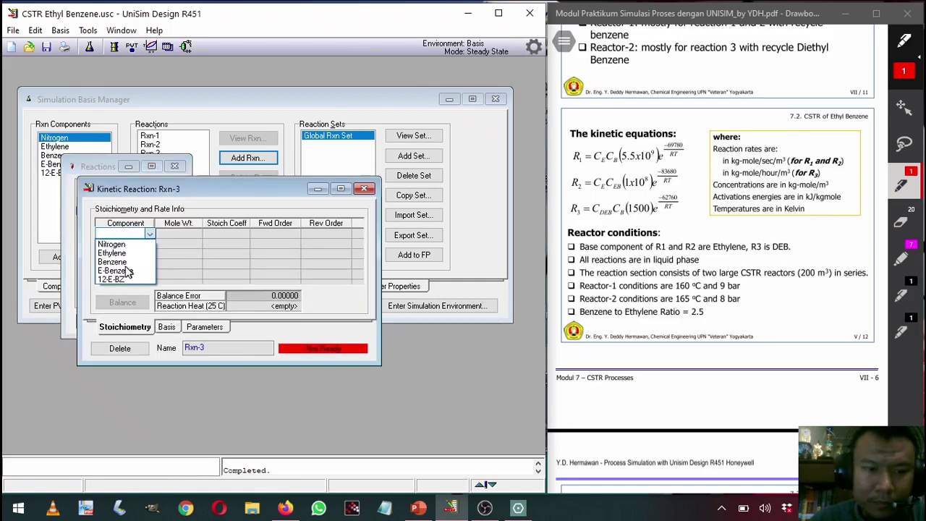
left_click(122, 280)
left_click(150, 246)
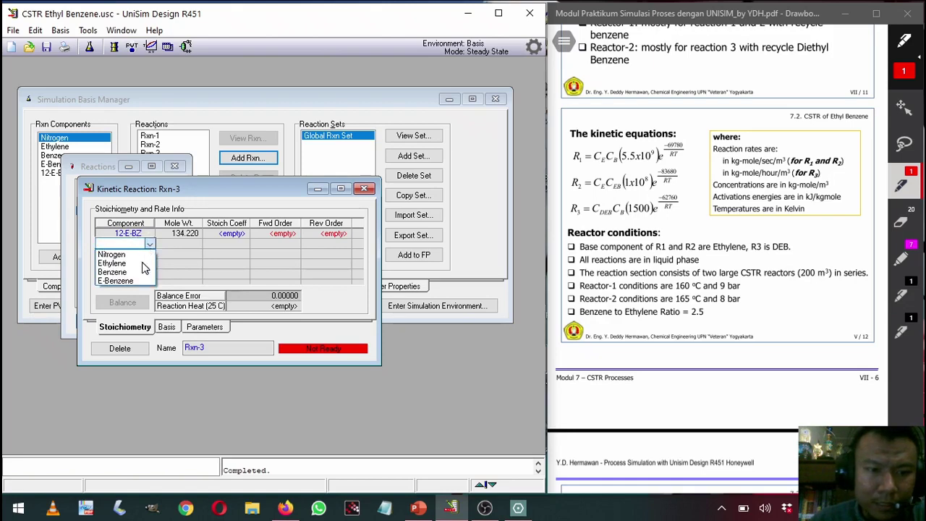
left_click(142, 272)
left_click(149, 253)
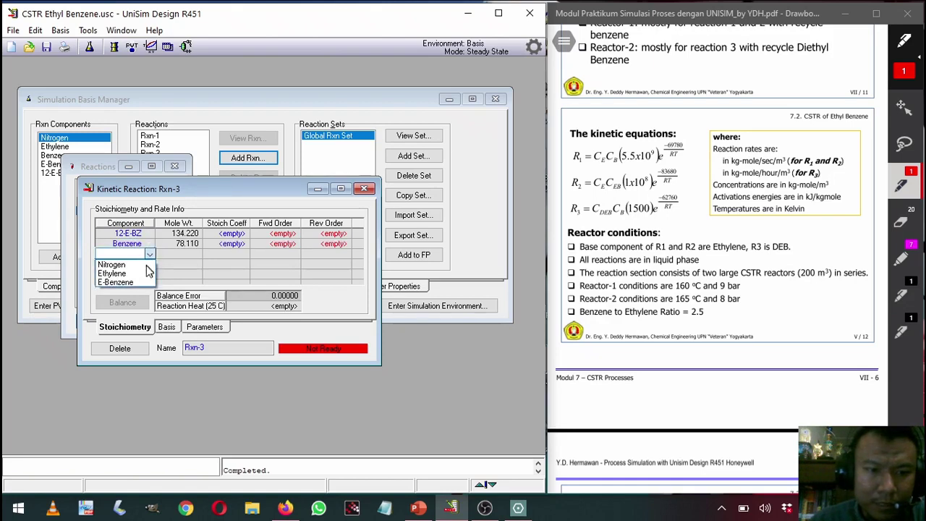
left_click(143, 284)
- Set the third reaction's stoichiometric coefficients to -1 for 12-E-BZ, -1 for Benzene and 2 for E-Benzene
left_click(238, 233)
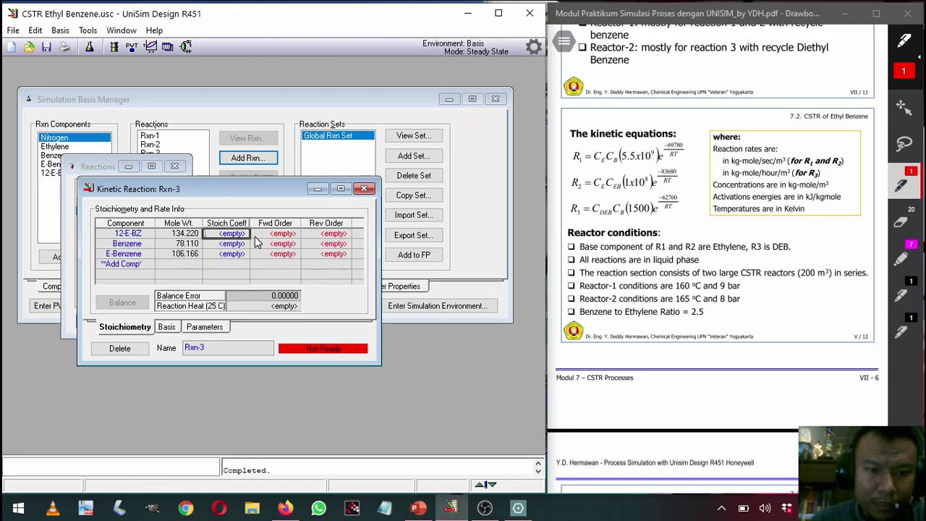
type("-1")
key("Return")
type("-1")
key("Return")
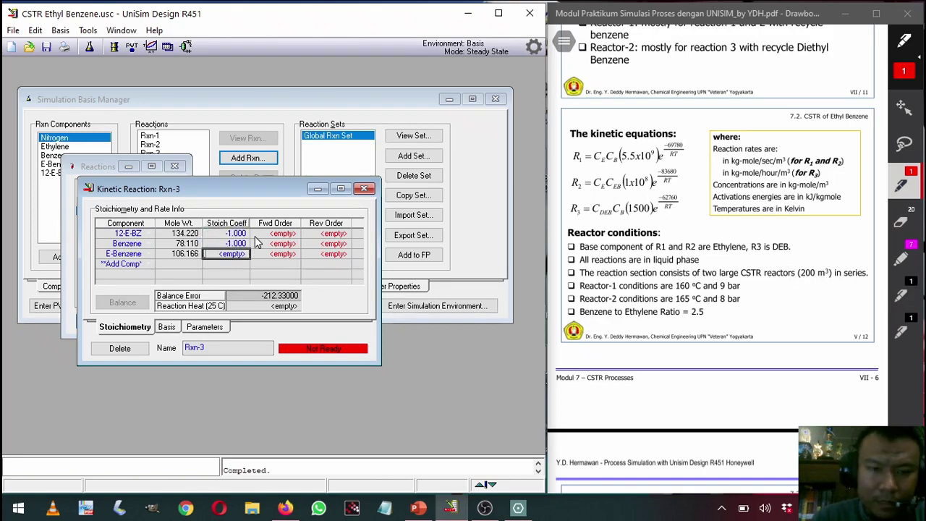
type("2")
key("Return")
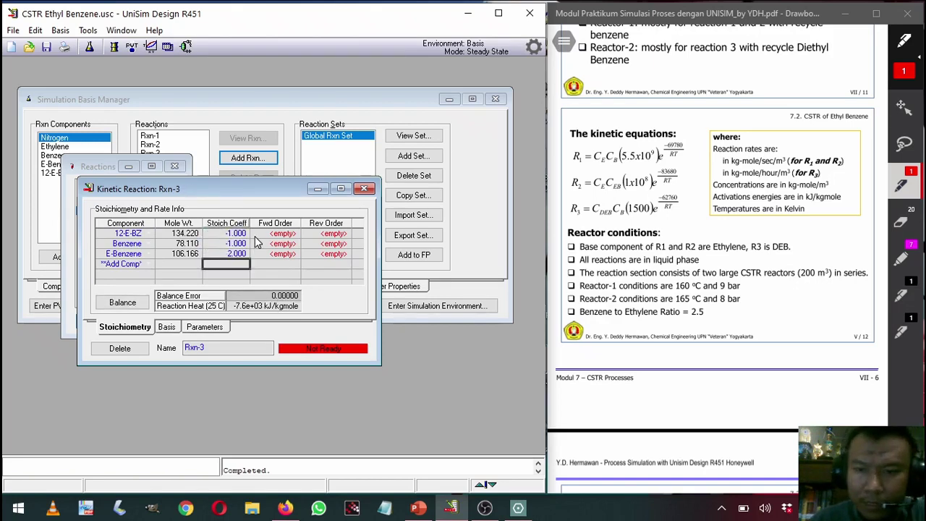
- Set the forward order to 1 for both 12-E-BZ and Benzene in the third reaction
left_click(280, 234)
type("1")
key("Return")
type("1")
key("Return")
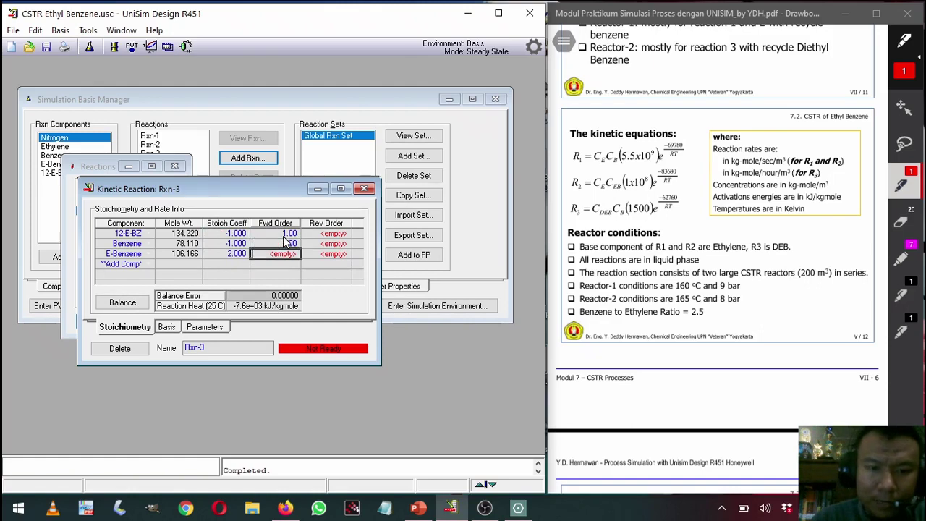
- Set the third reaction's forward parameters to A = 1500 and E = 62760 kJ/kgmole, and close the reaction windows
left_click(167, 329)
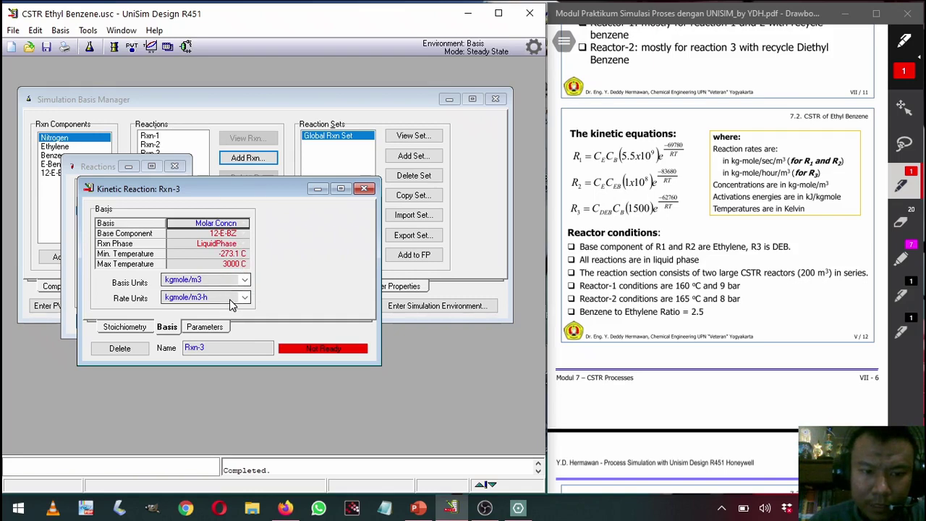
left_click(215, 327)
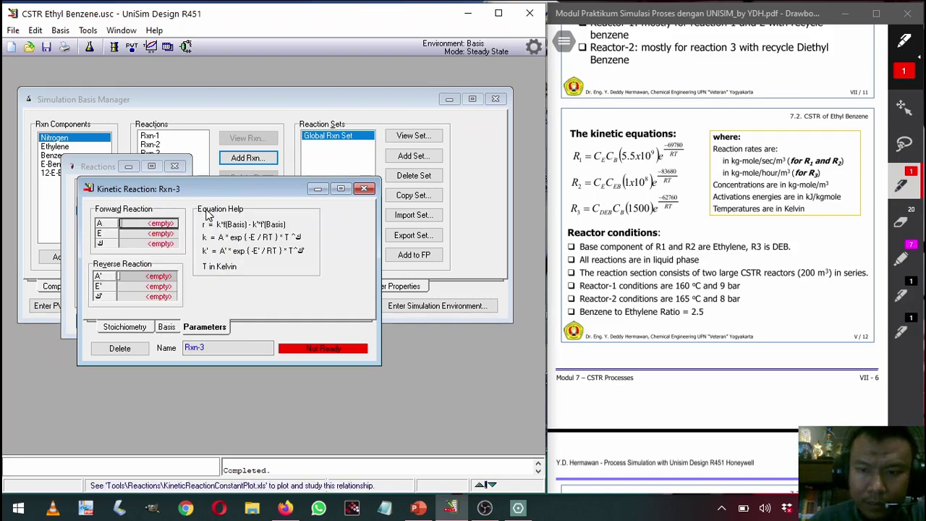
type("1")
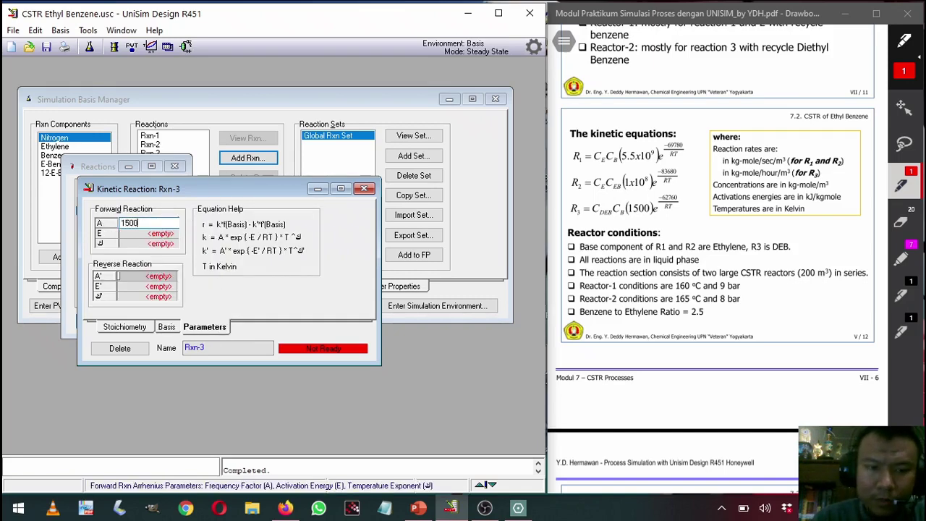
type("500")
key("Return")
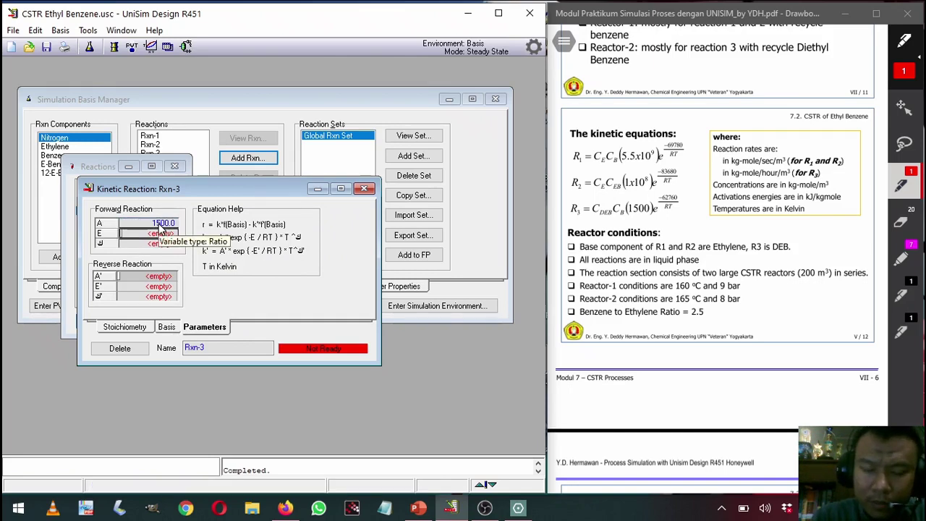
type("62")
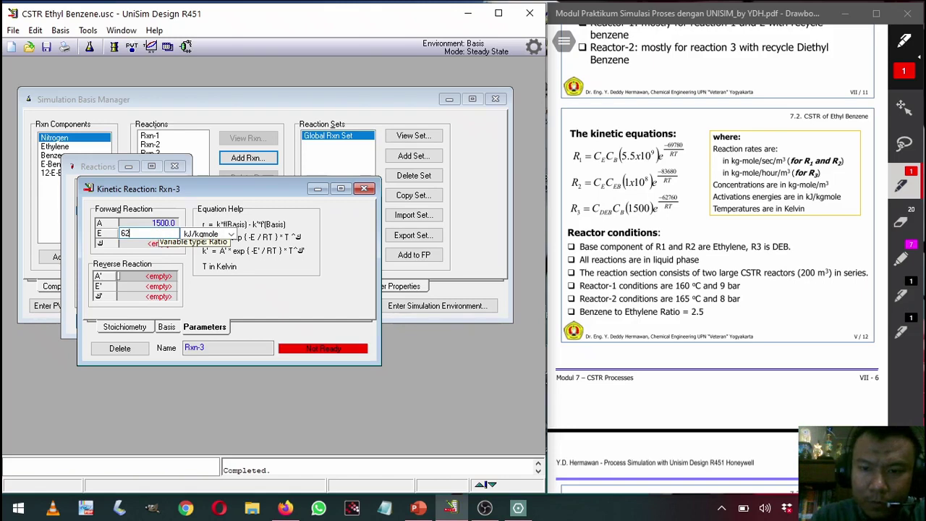
type("760")
key("Return")
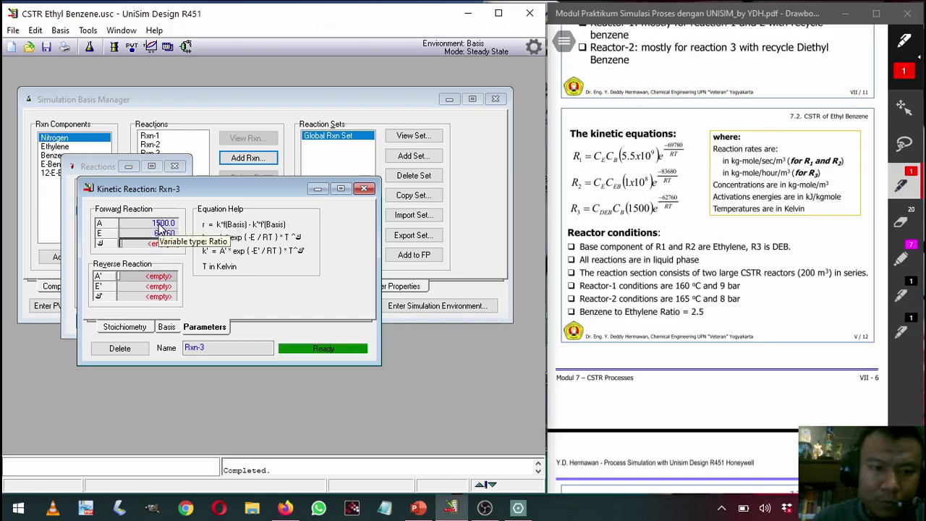
left_click(364, 188)
left_click(178, 171)
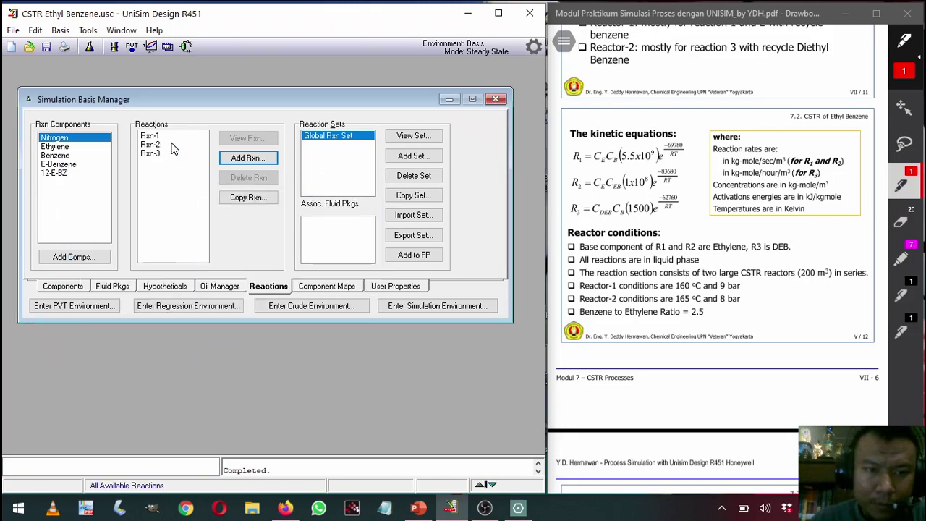
- Change the rate units of Rxn-1 to kgmole/m3-s and close the reaction
left_click(150, 135)
left_click(248, 137)
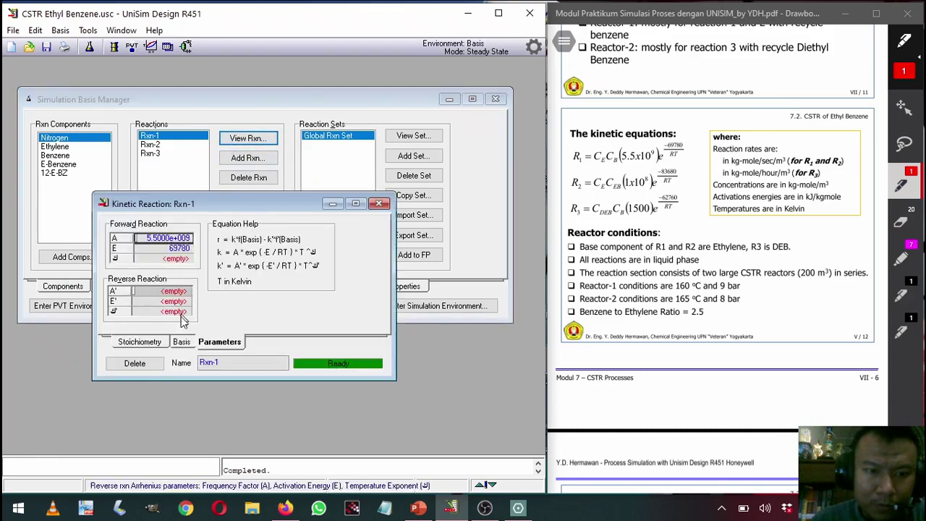
left_click(182, 341)
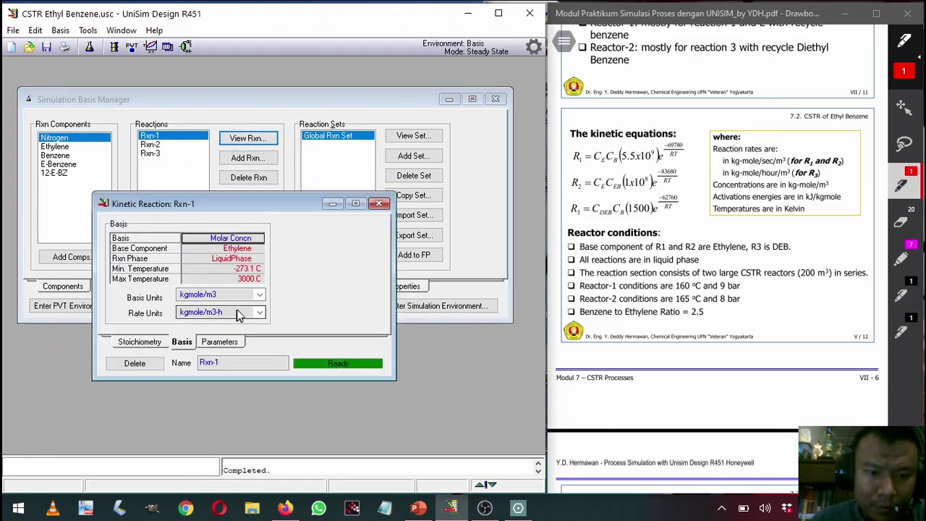
left_click(239, 315)
left_click(231, 323)
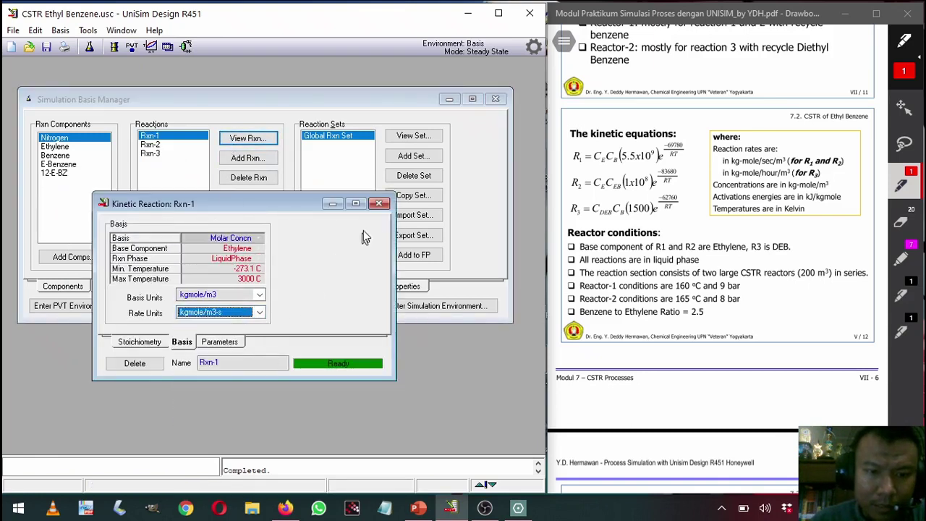
left_click(378, 203)
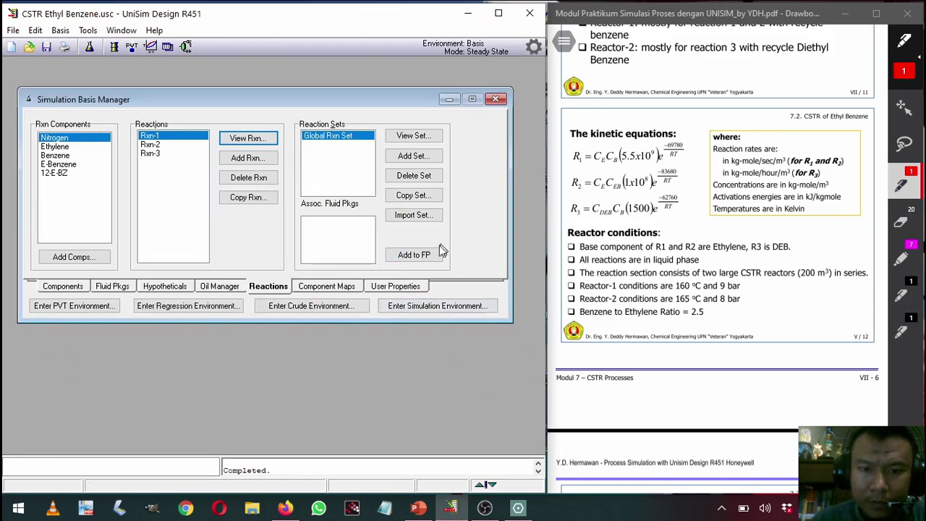
- Add the Global Rxn Set to the Basis-1 fluid package and enter the simulation environment
left_click(414, 255)
left_click(225, 370)
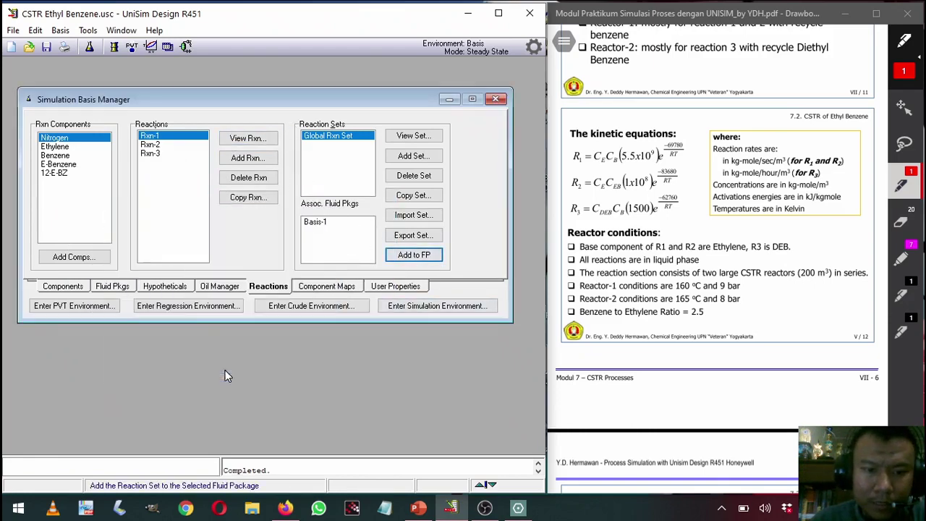
left_click(395, 309)
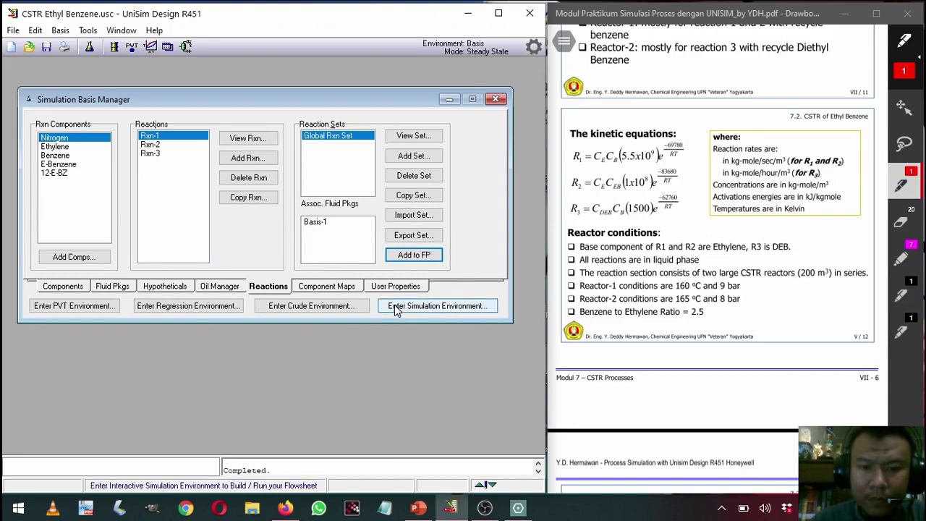
left_click(403, 309)
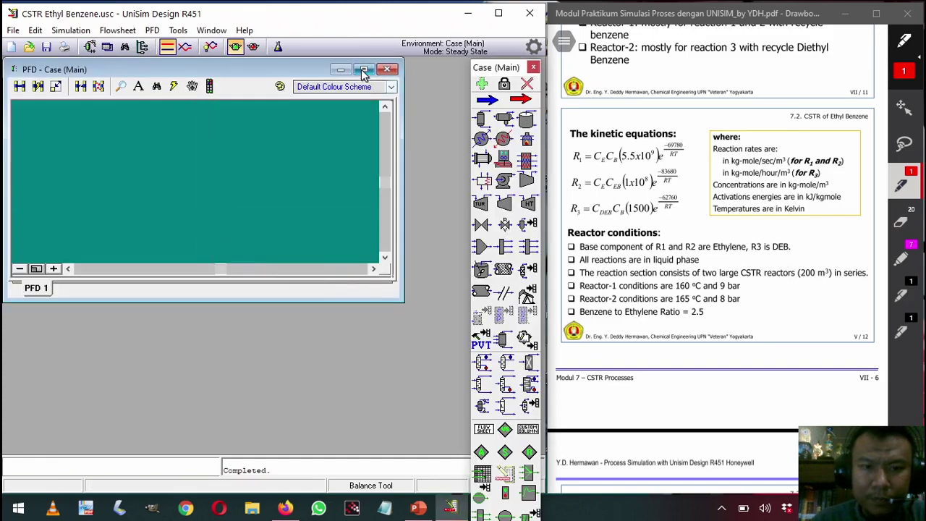
- Maximize the flowsheet and place four material streams one below another along its left side for the CSTR-1 feeds
left_click(365, 68)
left_click_drag(484, 71, 476, 53)
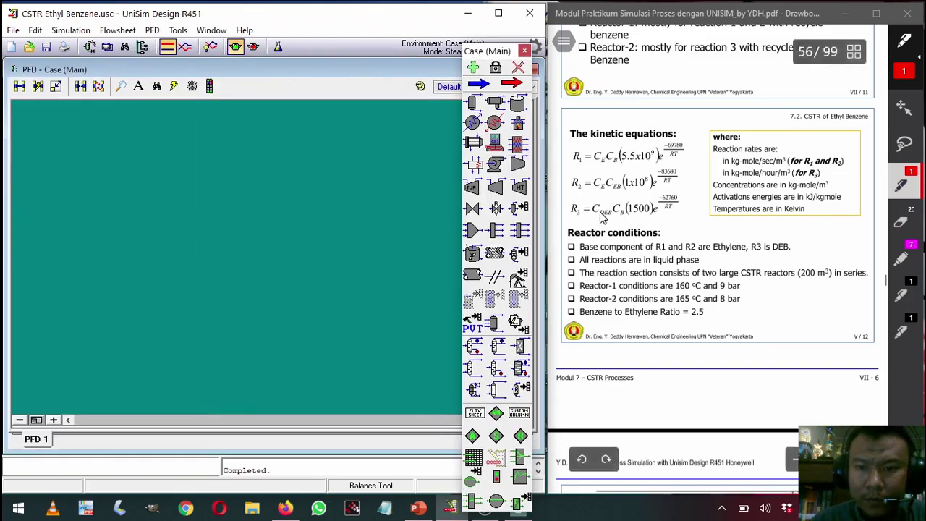
scroll(600, 217, "down", 5)
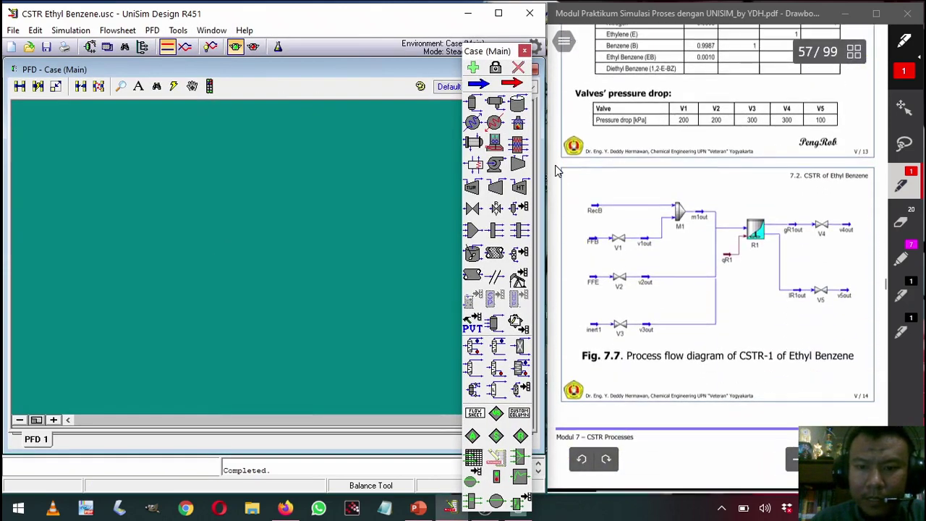
left_click(463, 86)
left_click(56, 148)
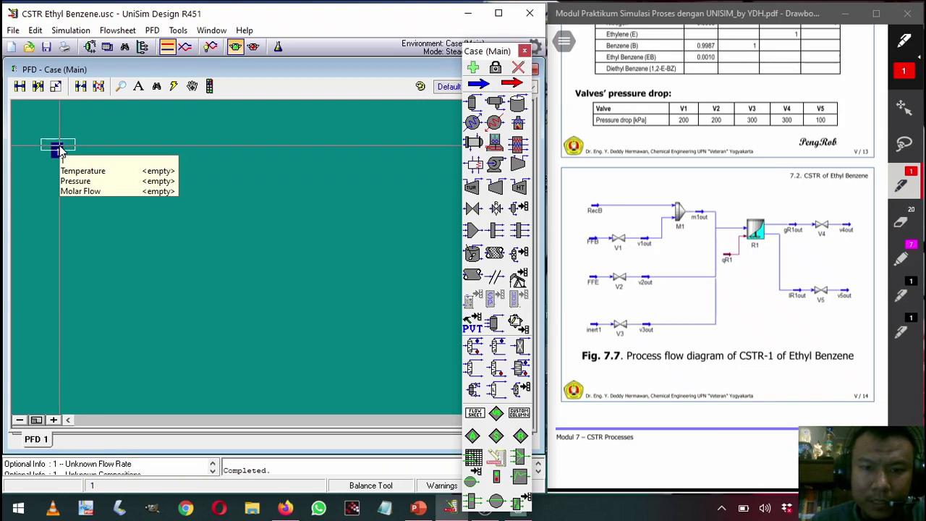
left_click(479, 83)
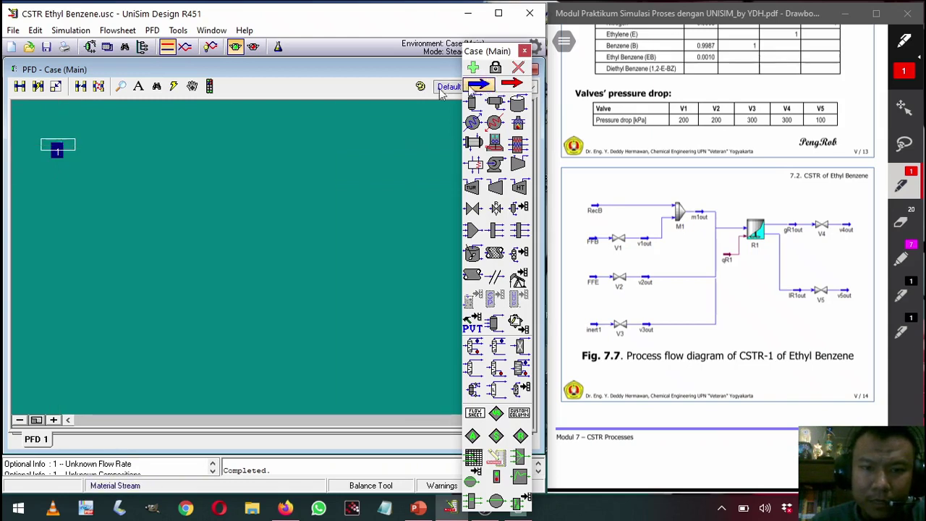
left_click(50, 183)
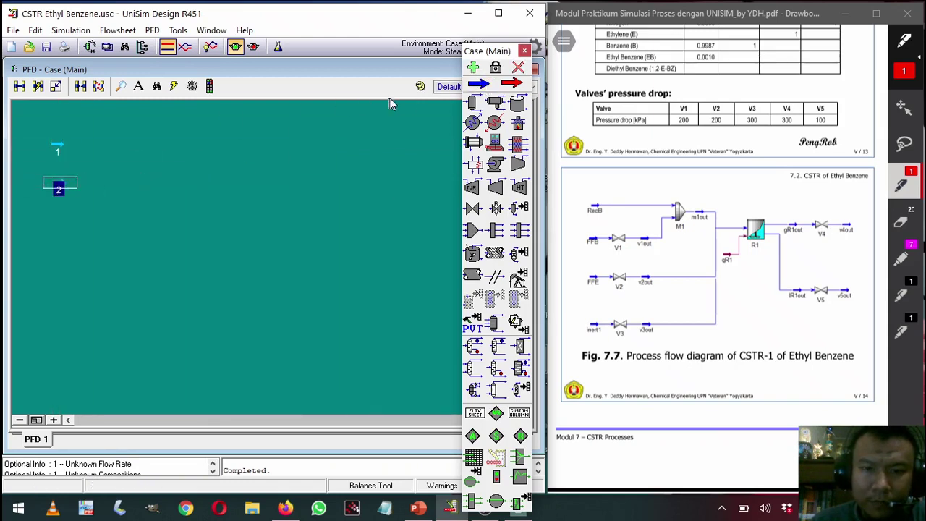
left_click(44, 228)
left_click(478, 84)
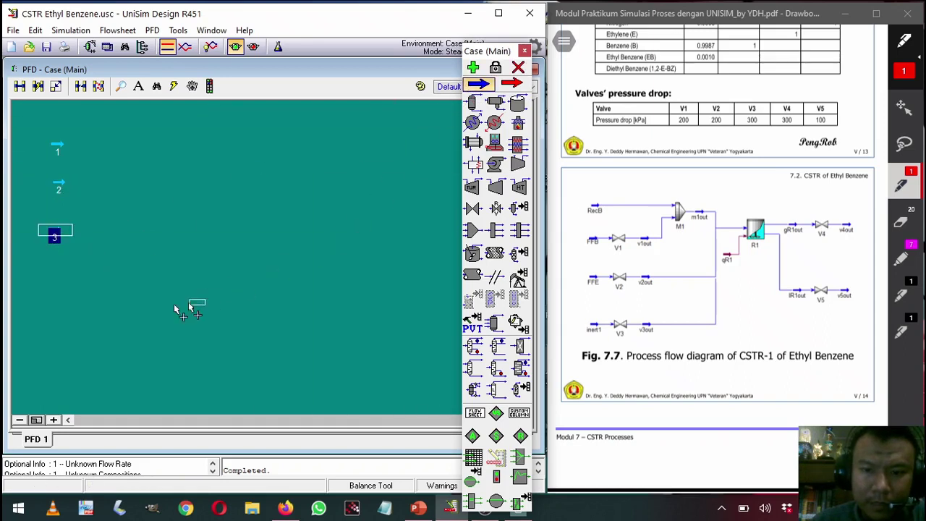
left_click(58, 290)
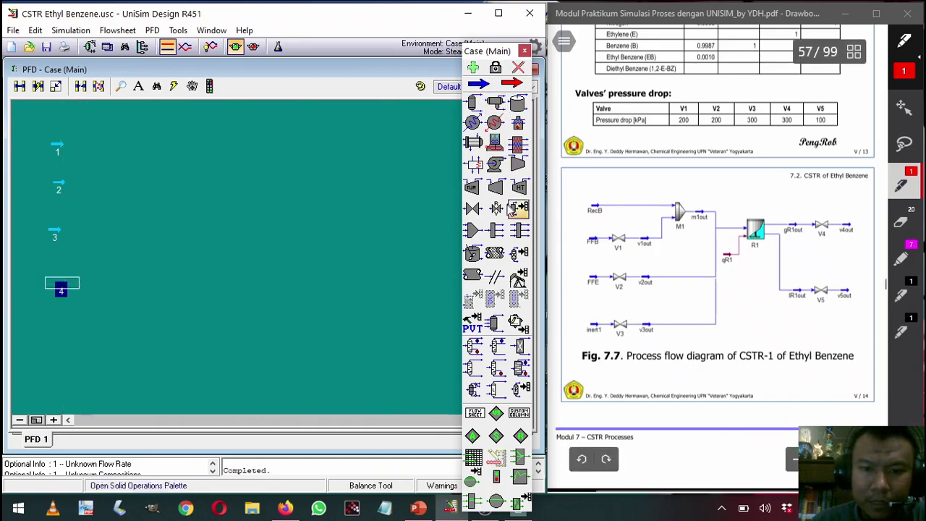
- Place three valves beside the second, third and fourth feed streams on the flowsheet
left_click(474, 209)
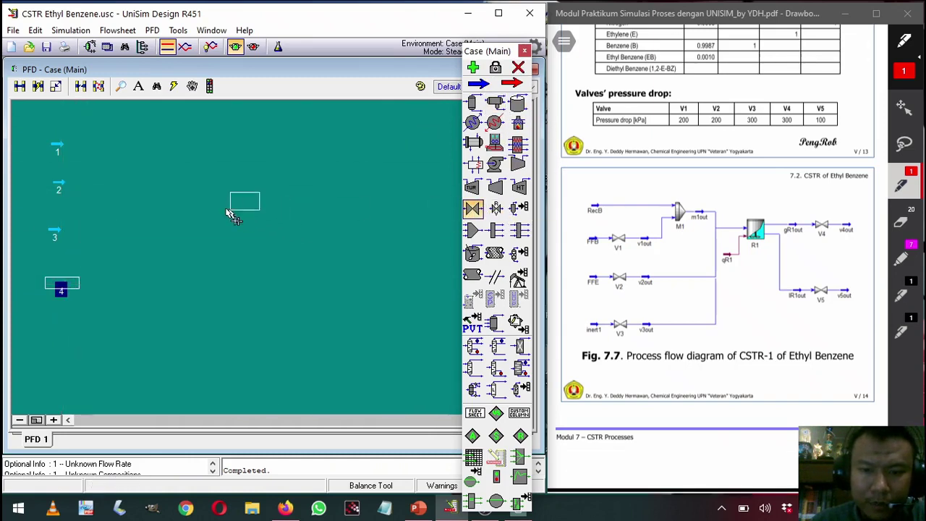
left_click(113, 199)
left_click(474, 209)
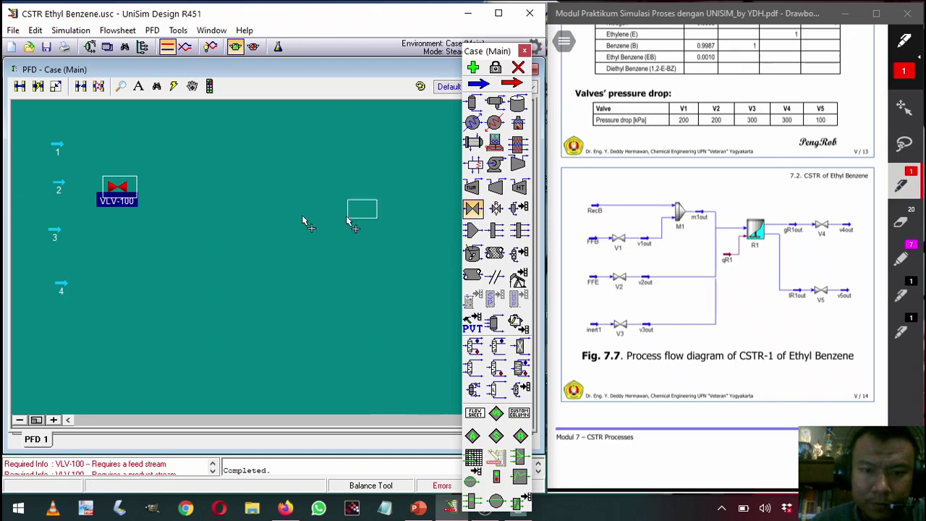
left_click(110, 242)
left_click(474, 210)
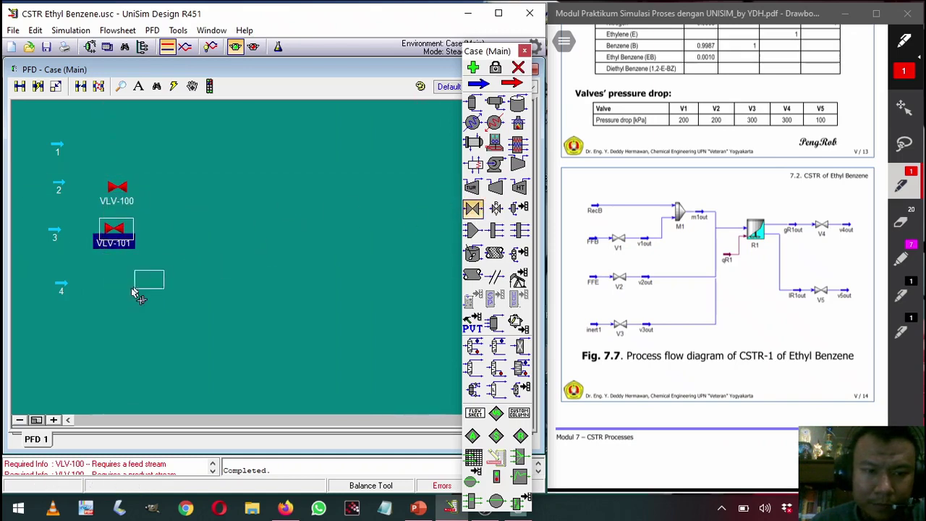
left_click(110, 283)
- Rename the uppermost feed stream as RecB and bring up the Reactor-1 feed conditions table in the PDF
double_click(57, 146)
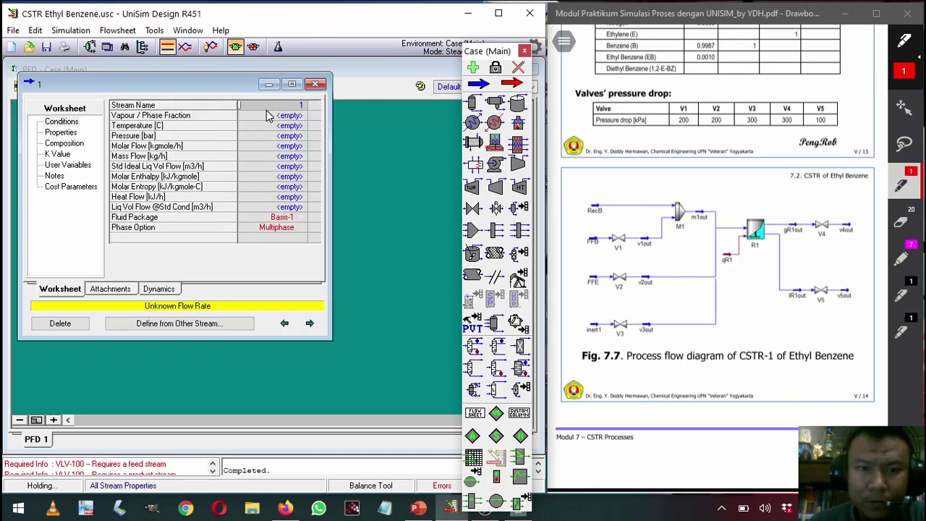
type("RecB")
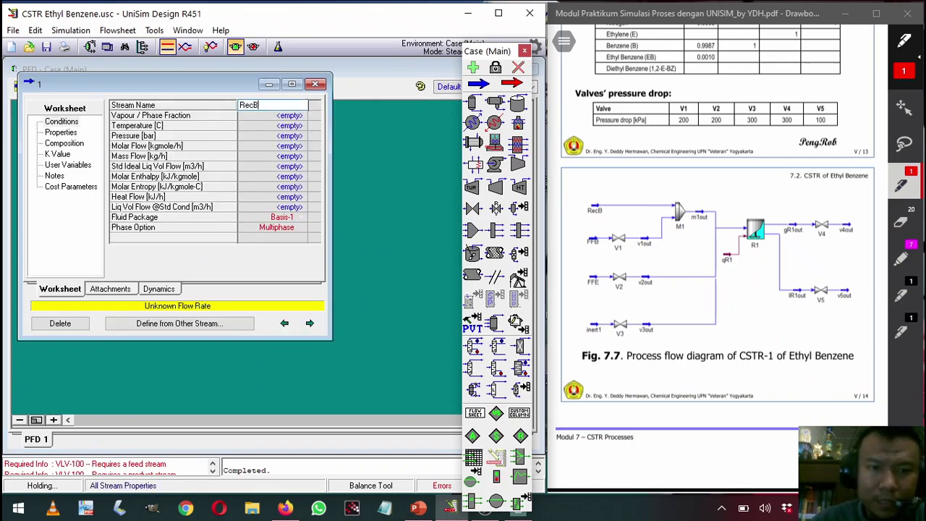
scroll(651, 215, "up", 3)
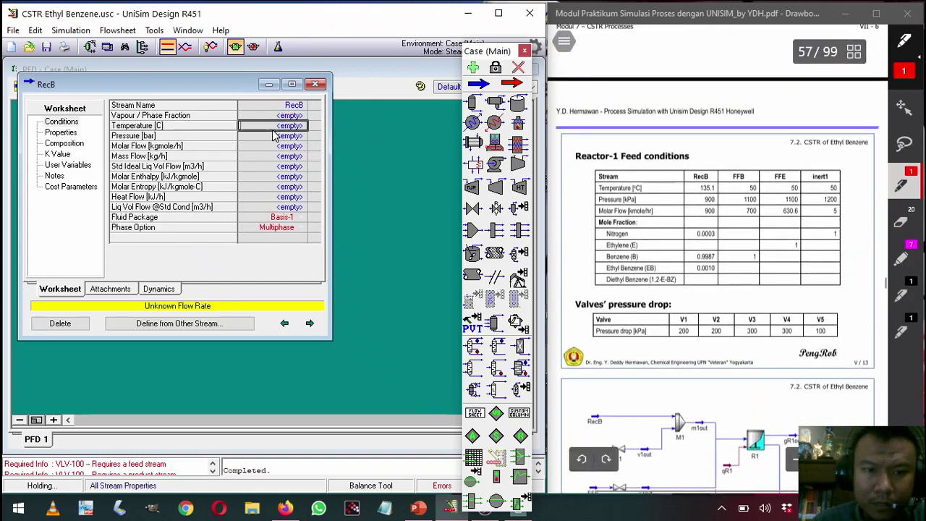
key("Return")
- Set RecB's temperature to 135.1 C, pressure to 900 kPa and molar flow to 900 kgmole/h
type("13")
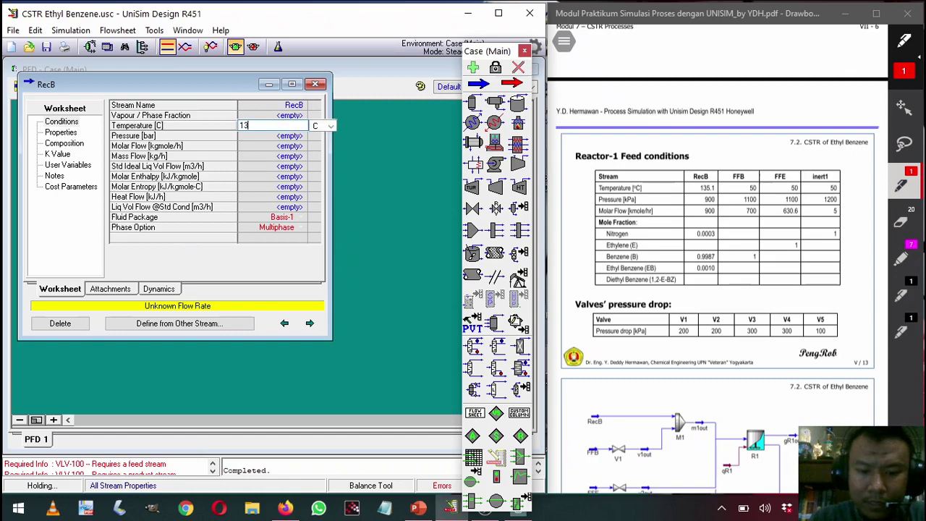
type("5.1")
key("Return")
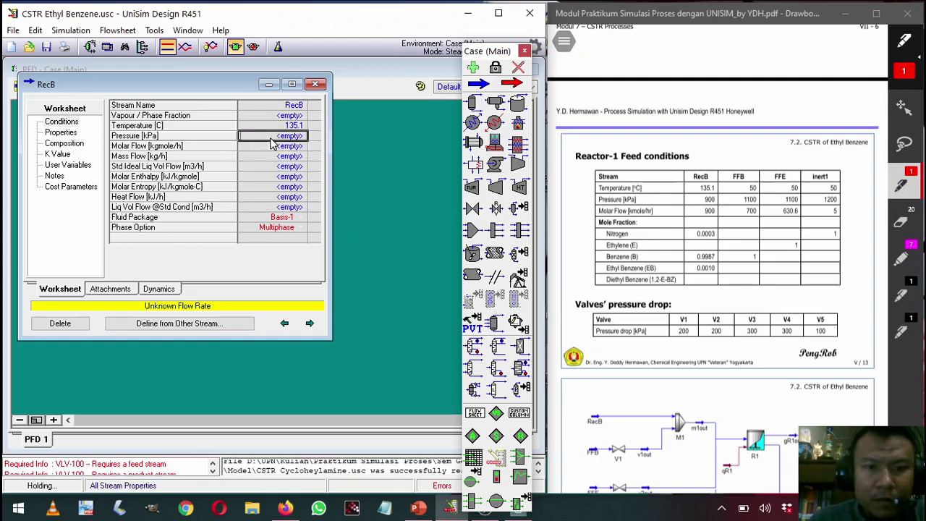
type("900")
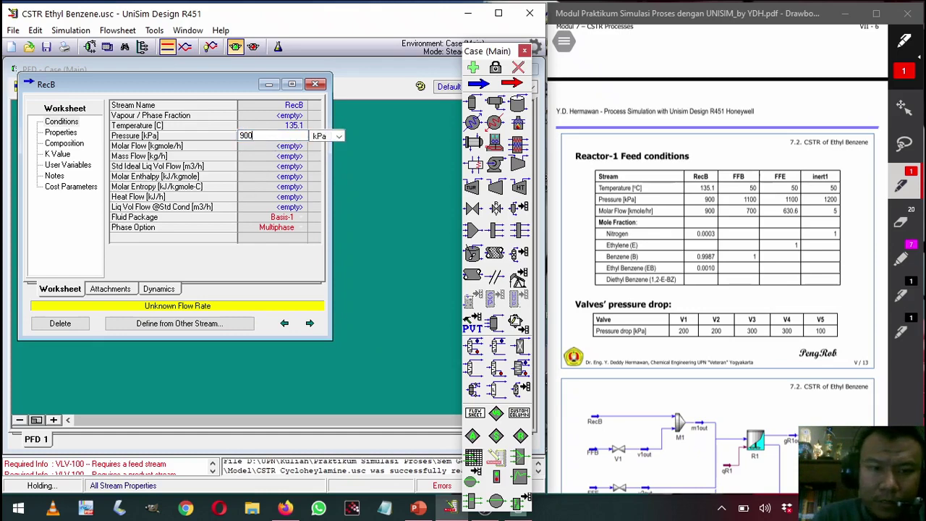
key("Return")
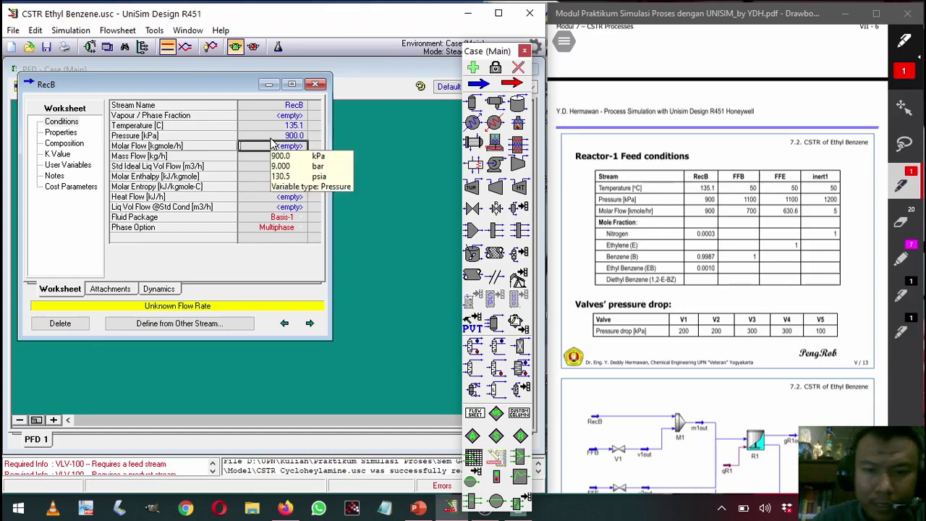
type("900")
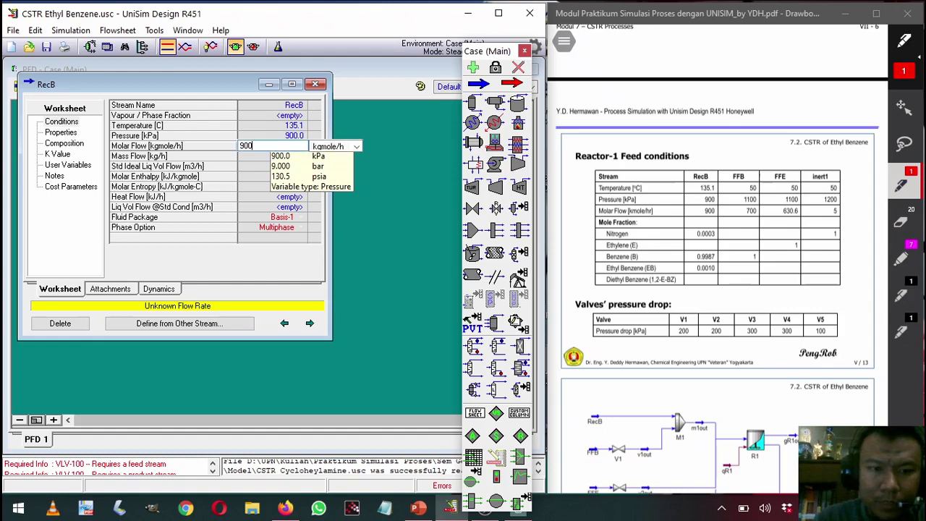
key("Return")
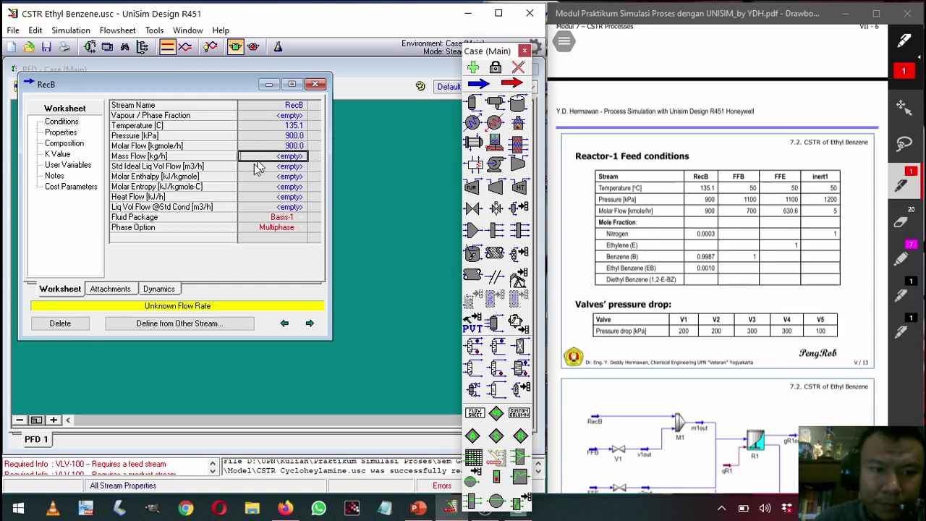
- Bring up RecB's composition and enter 0.0003 as the nitrogen mole fraction
left_click(65, 144)
left_click(258, 116)
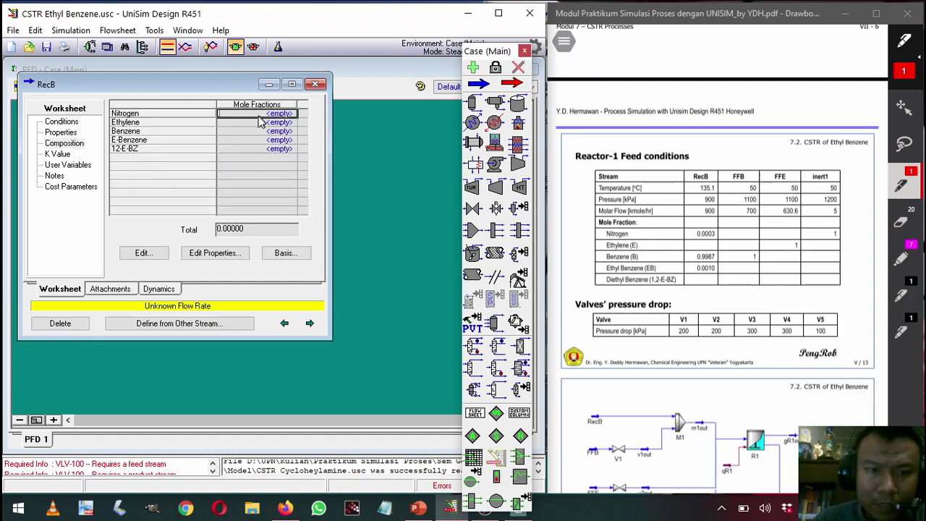
type("0")
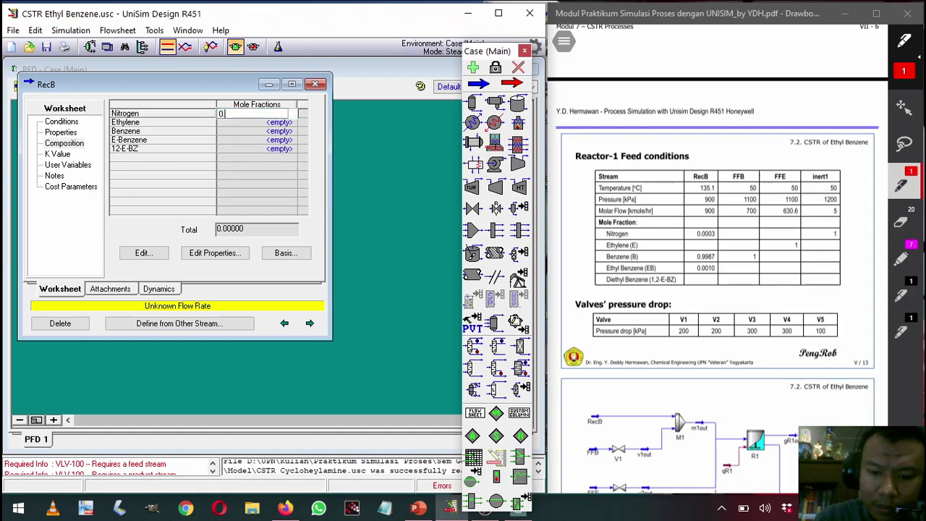
type(".0003")
key("Return")
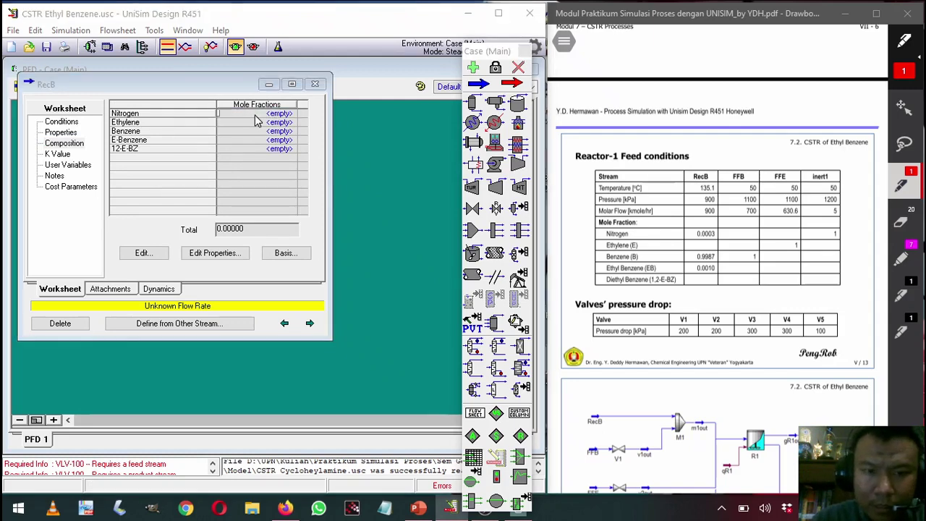
key("Return")
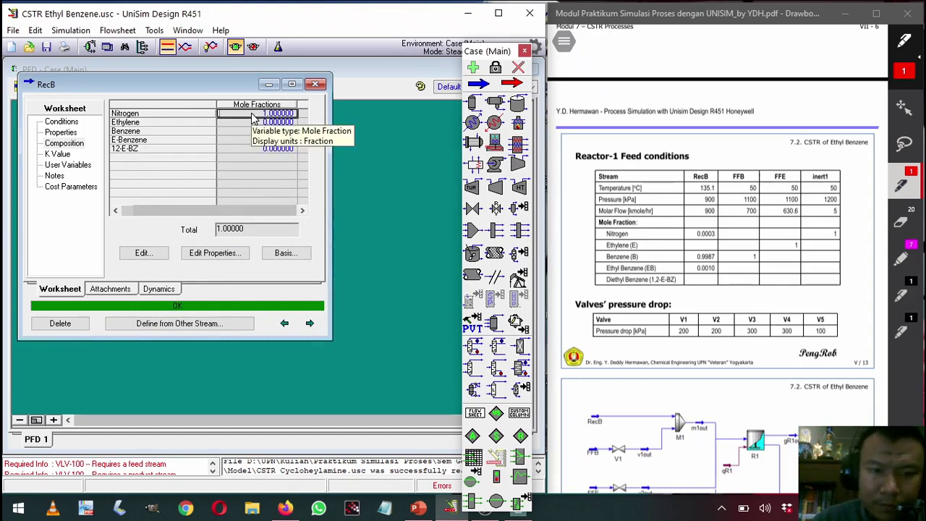
- Enter RecB's composition as mole fractions of 0.0003 nitrogen, 0.9987 benzene and 0.0010 E-Benzene
type("0.0")
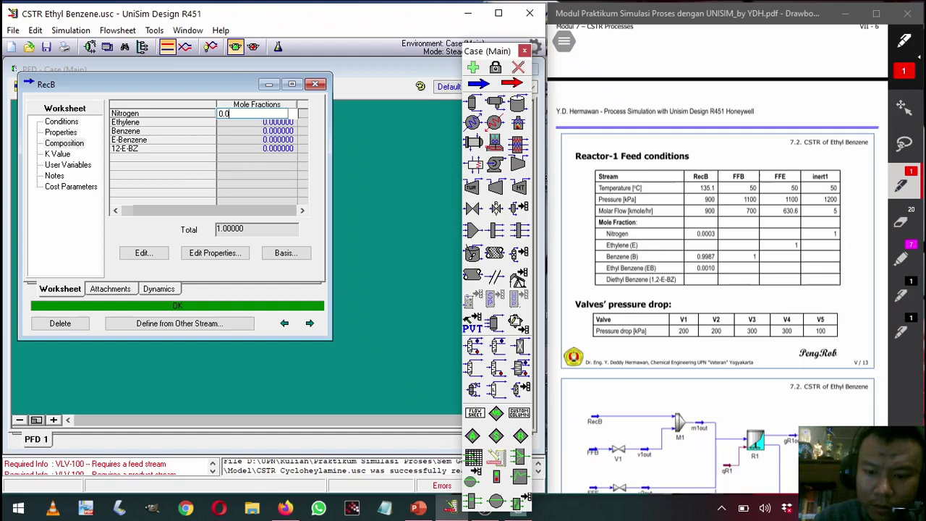
type("003")
key("Return")
key("Down")
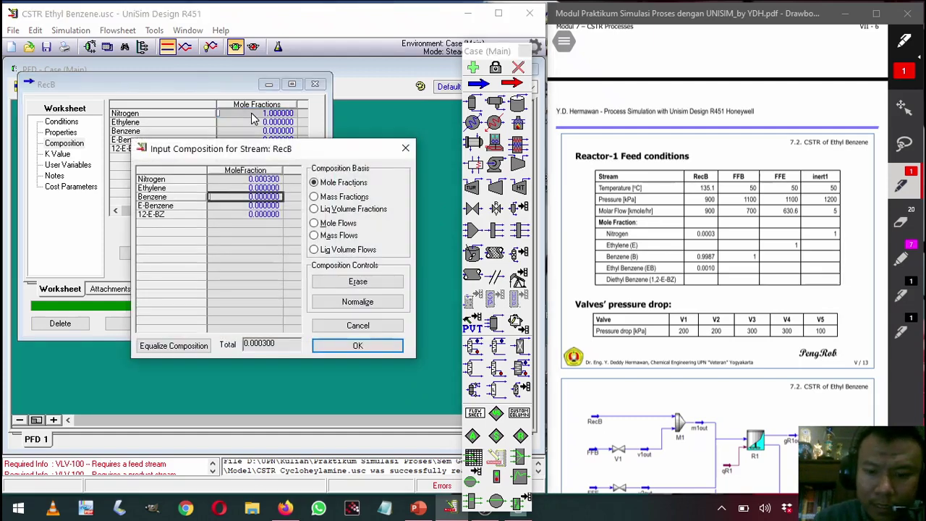
type("0.9987")
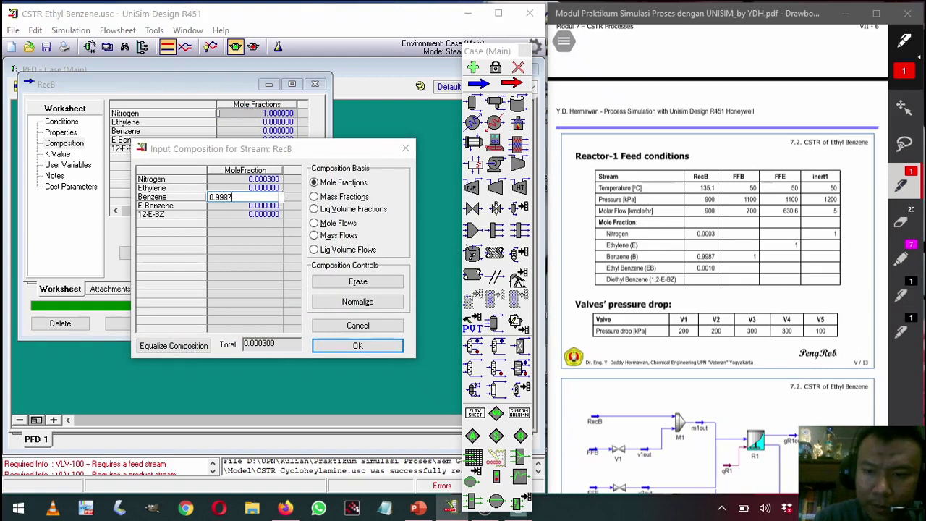
key("Return")
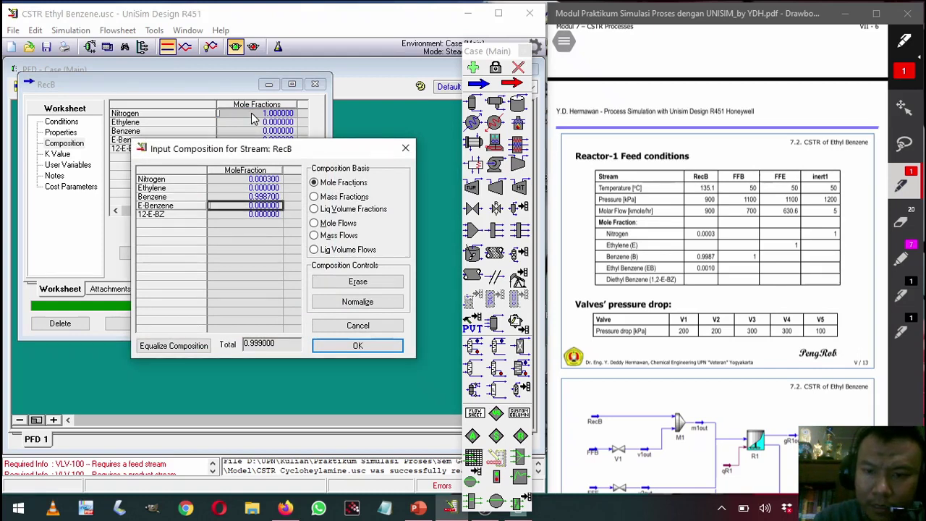
type("0.0")
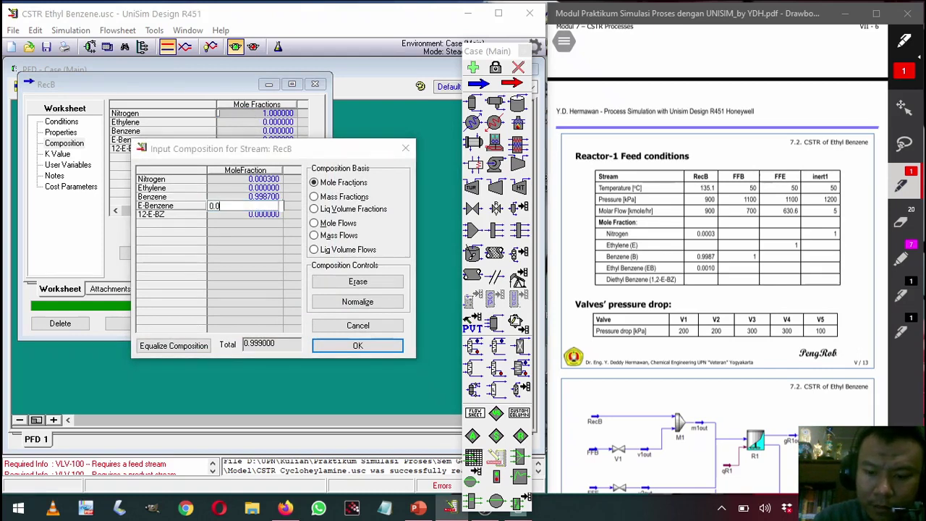
- Set the E-Benzene mole fraction of stream RecB to 0.001, accept the composition and close the stream
type("01")
key("Return")
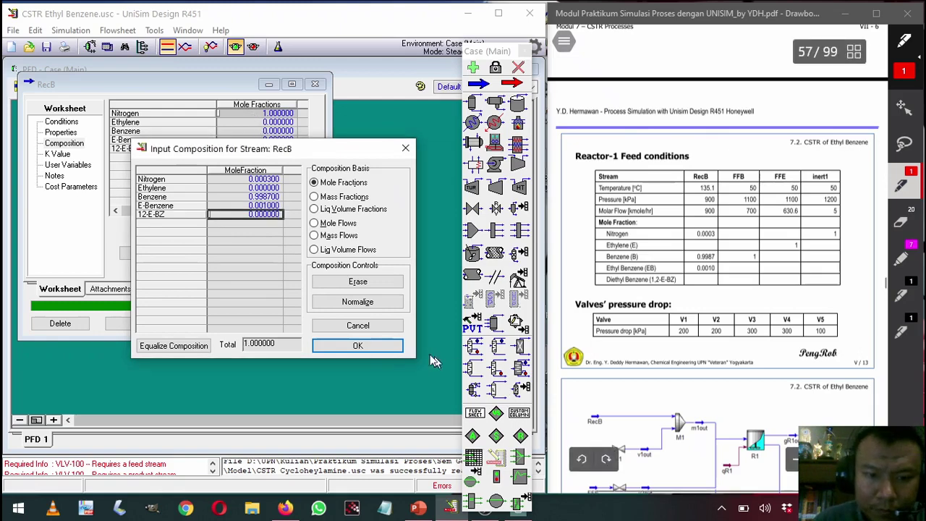
left_click(377, 348)
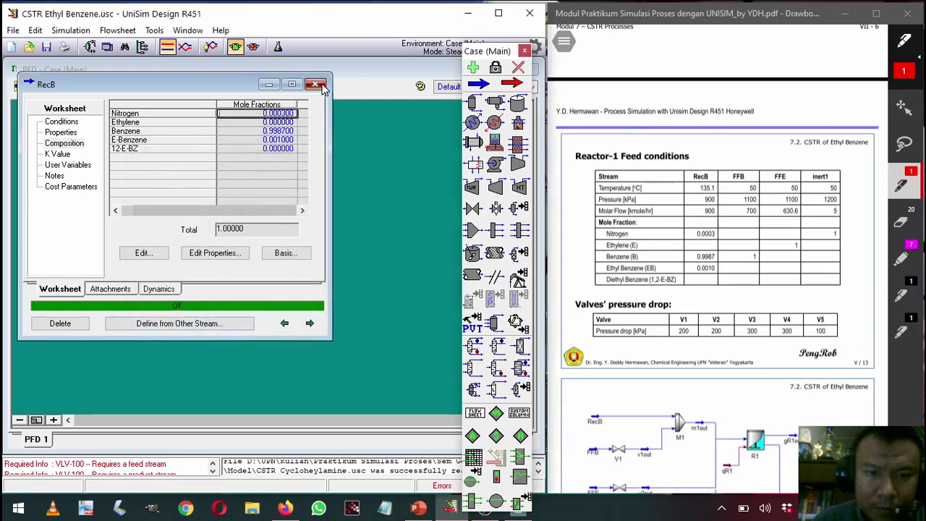
left_click(315, 84)
- Rename stream 2 as FFB and set its temperature to 50 °C, pressure to 1100 kPa and molar flow to 700 kgmole/h
double_click(58, 185)
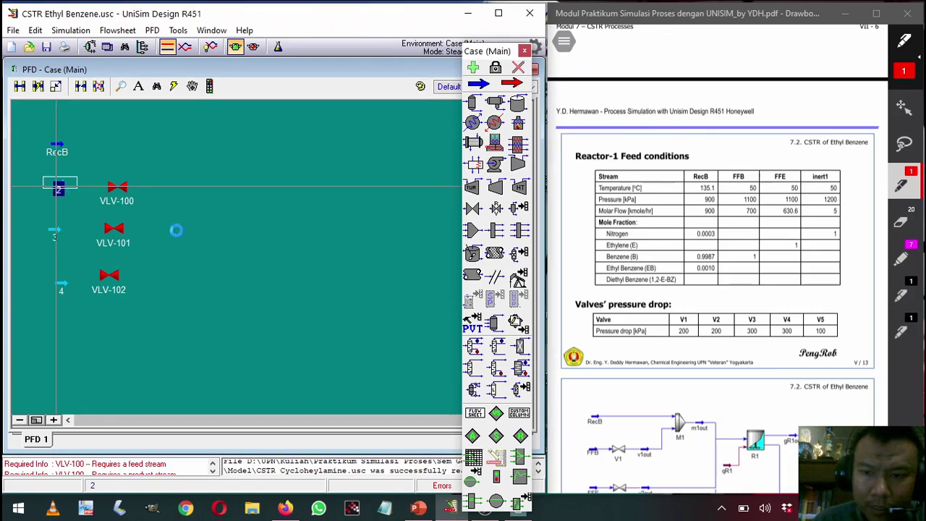
type("FFB")
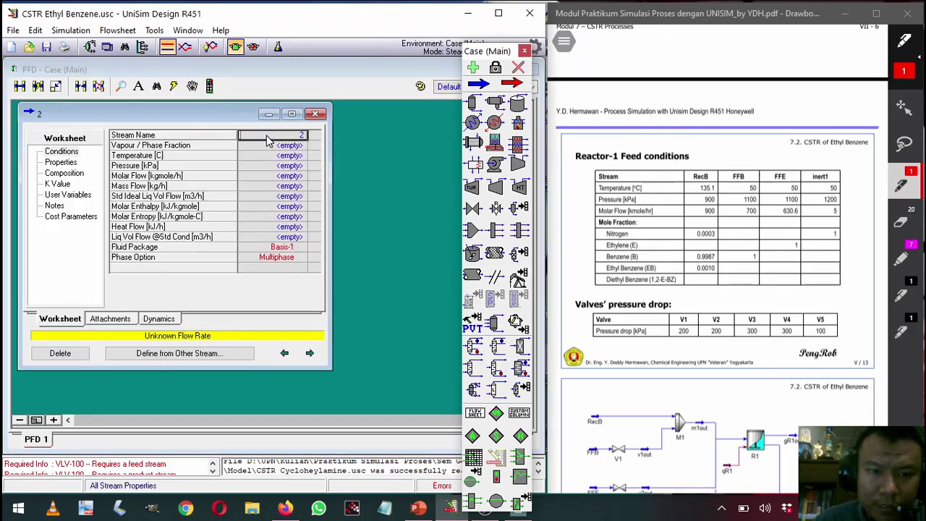
key("Return")
key("Down")
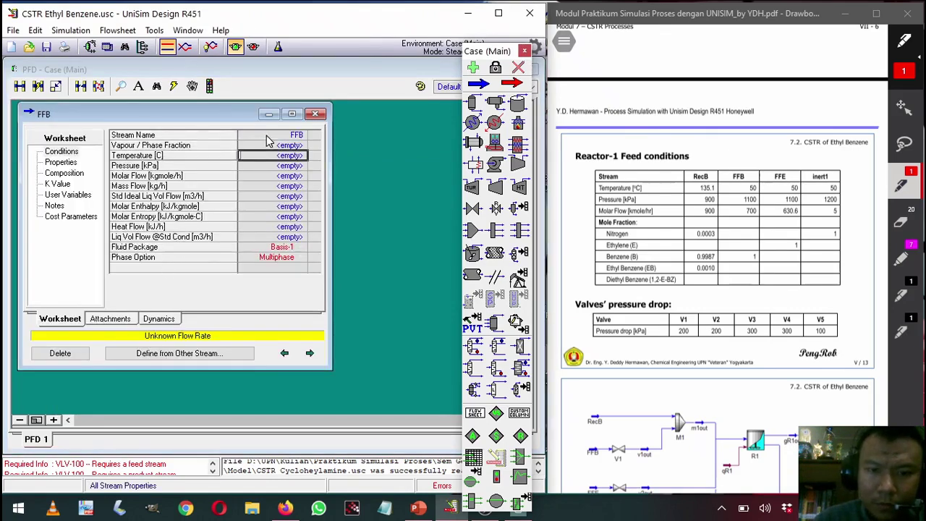
type("50")
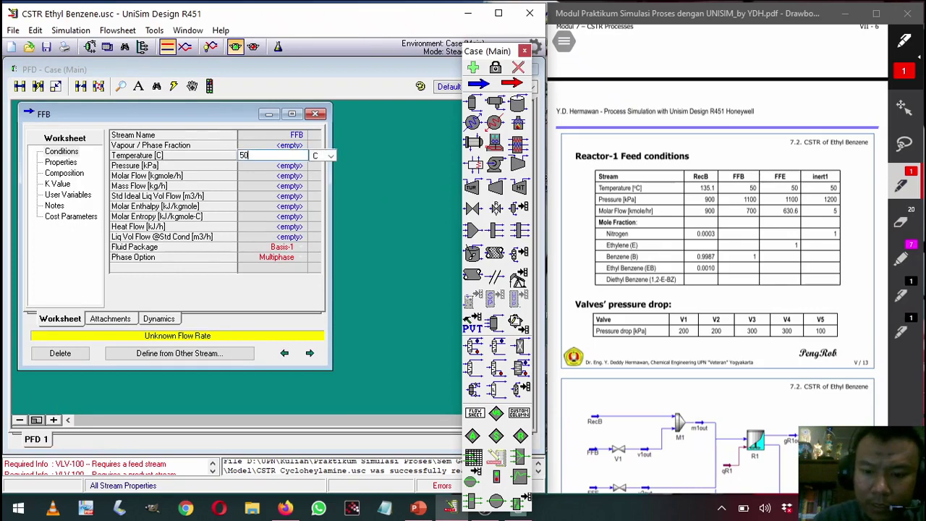
key("Return")
type("11")
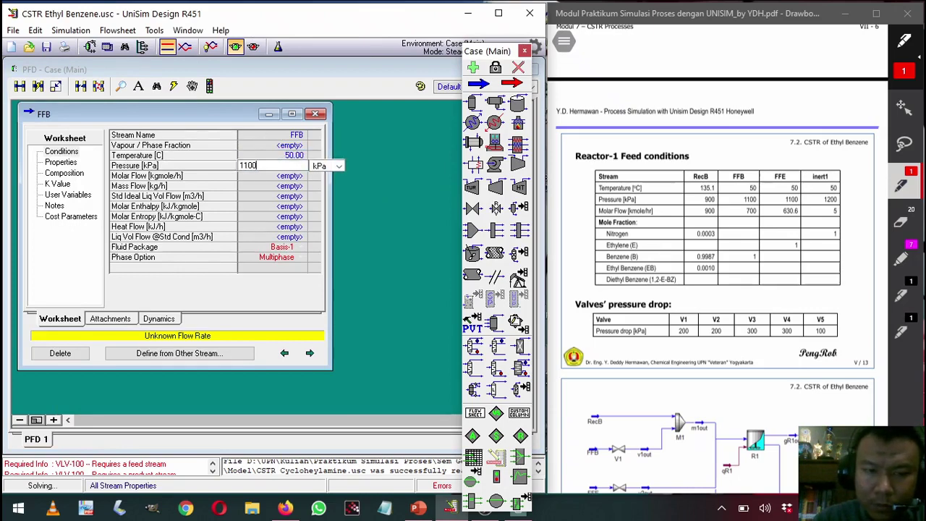
type("00")
key("Return")
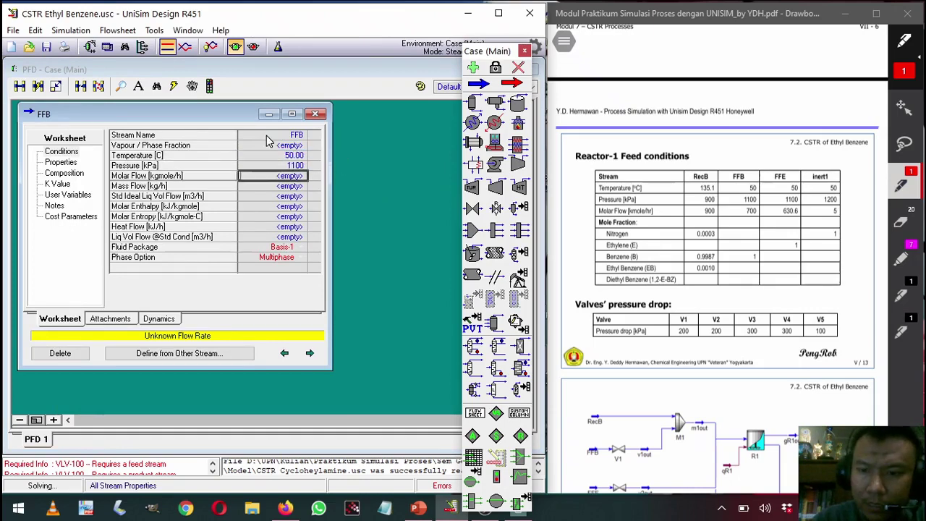
type("700")
key("Return")
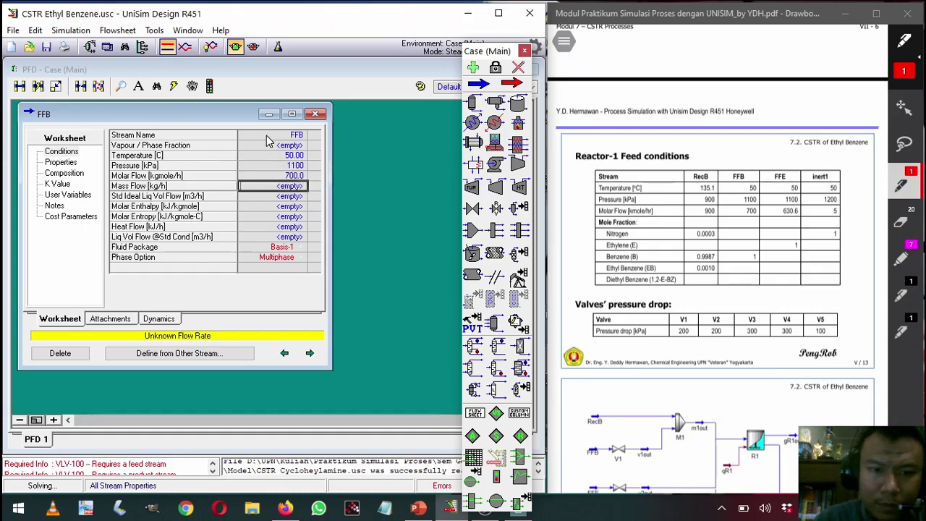
- Define stream FFB as pure benzene with a mole fraction of 1, accept the composition and close the stream
left_click(56, 175)
left_click(272, 161)
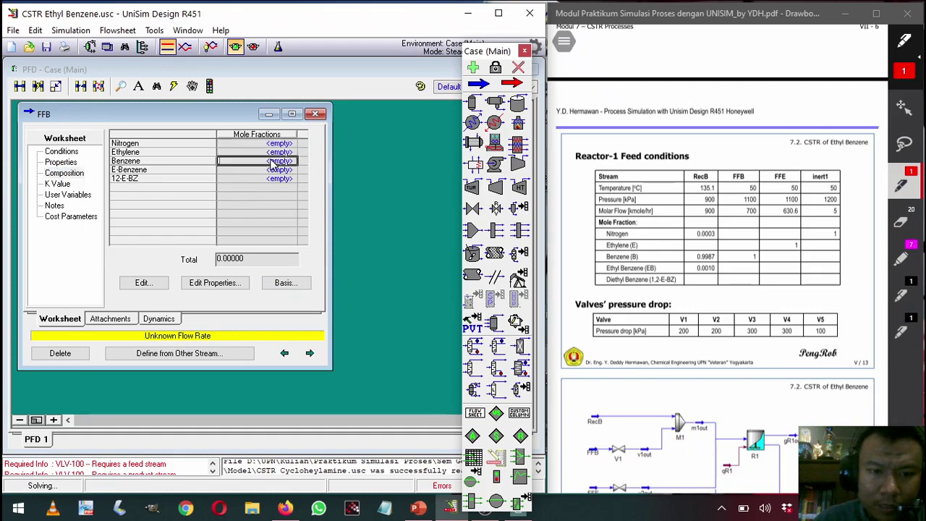
type("1")
key("Return")
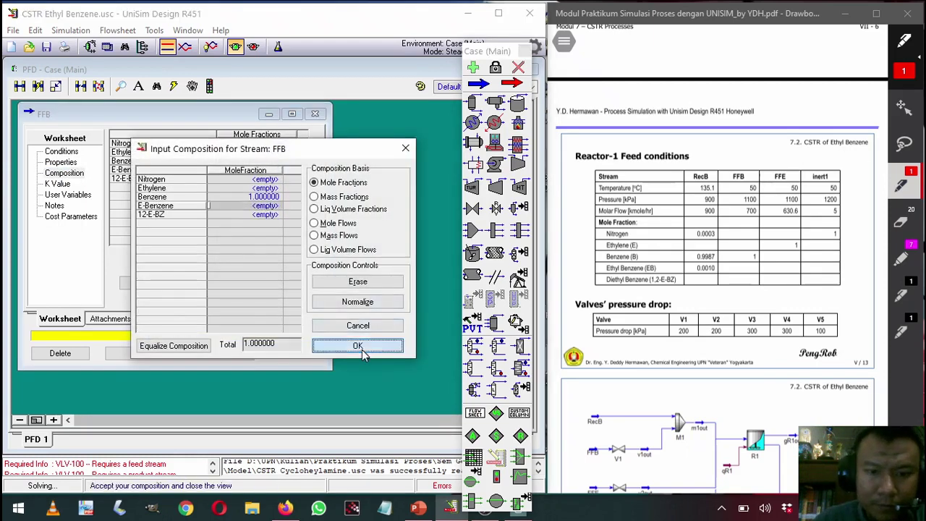
left_click(360, 348)
left_click(315, 114)
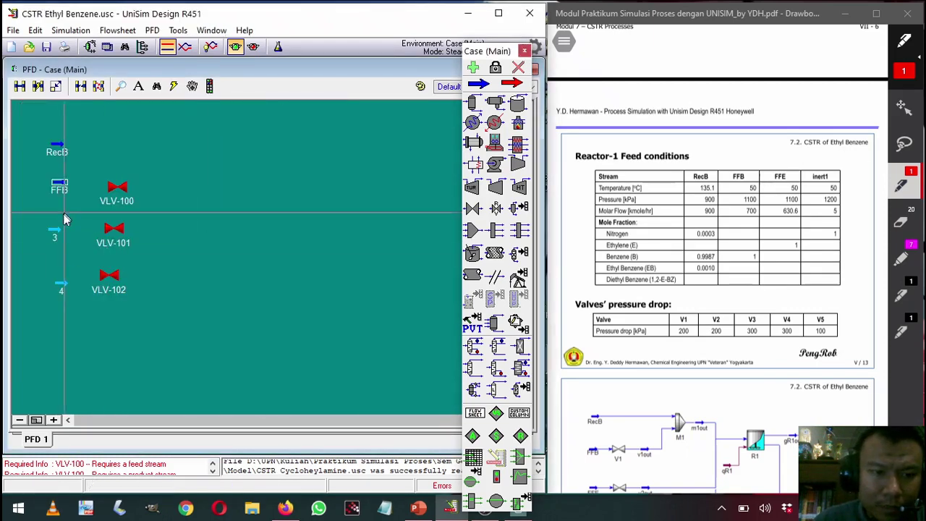
- Rename stream 3 as FFE and set its temperature to 50 °C, pressure to 1100 kPa and molar flow to 630.6 kgmole/h
double_click(53, 237)
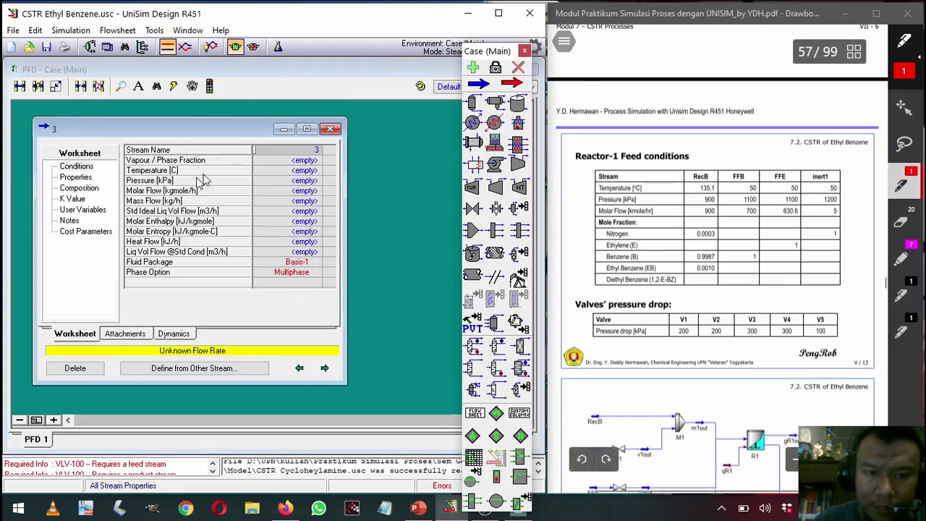
type("FFE")
key("Return")
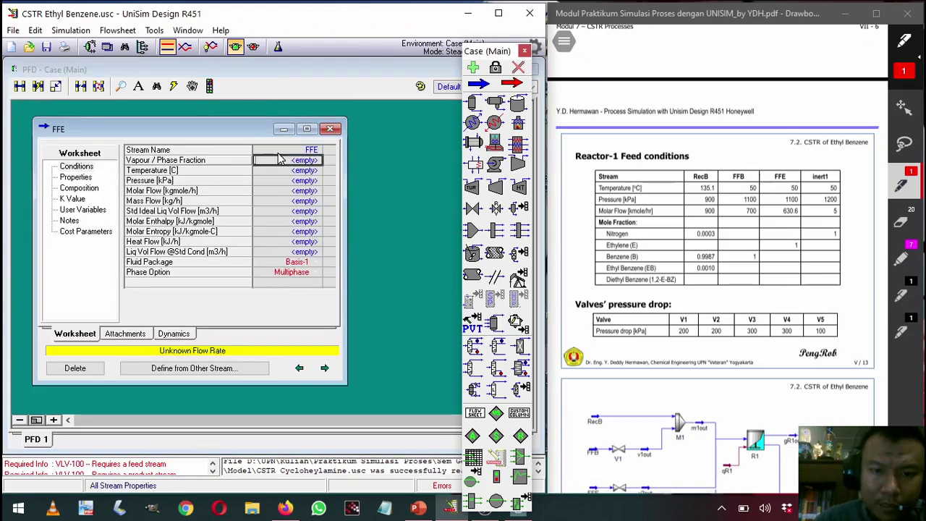
key("Down")
type("50")
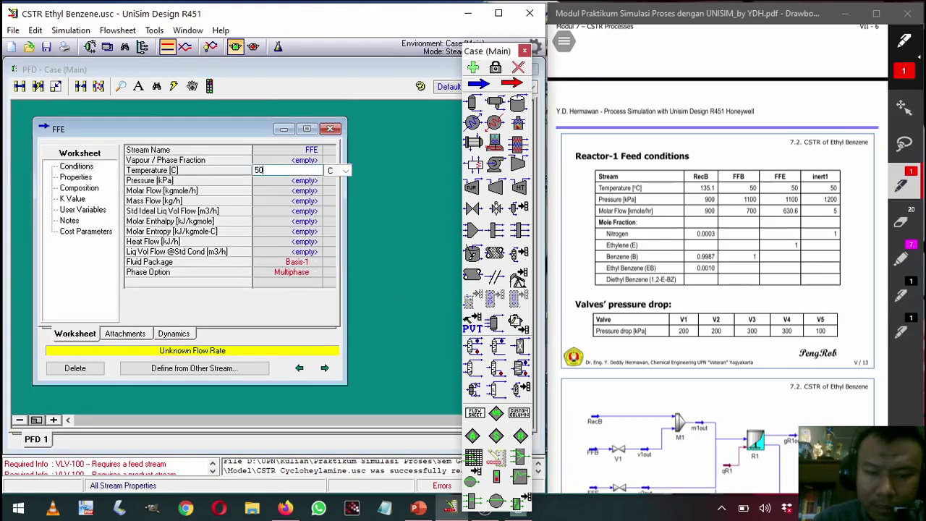
key("Return")
type("11000")
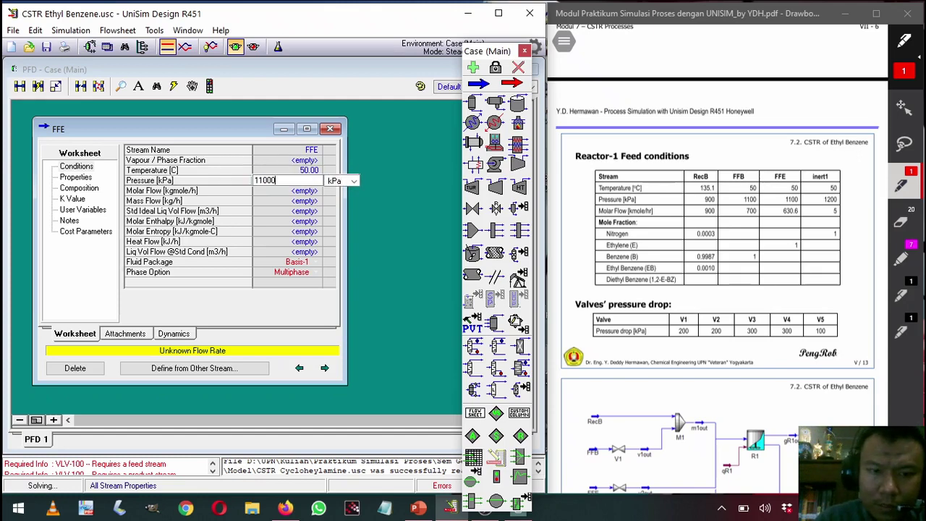
key("BackSpace")
key("Return")
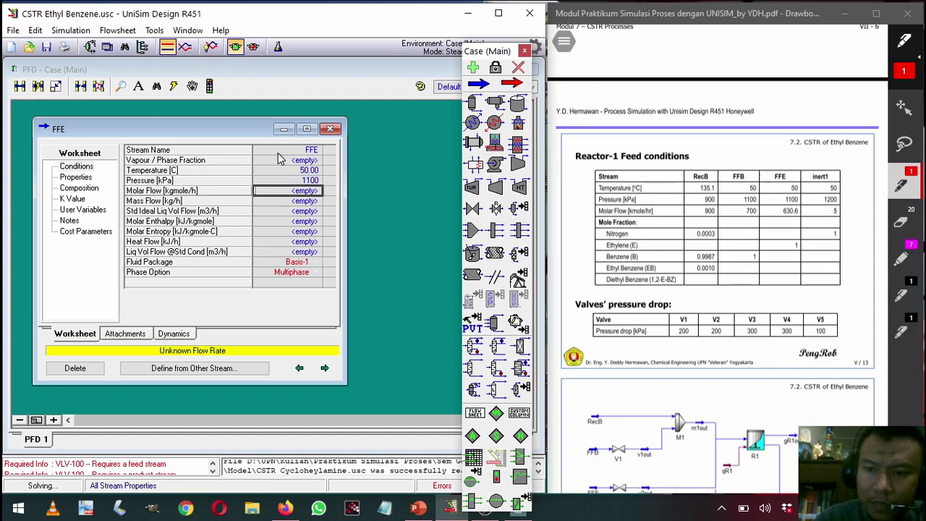
type("630")
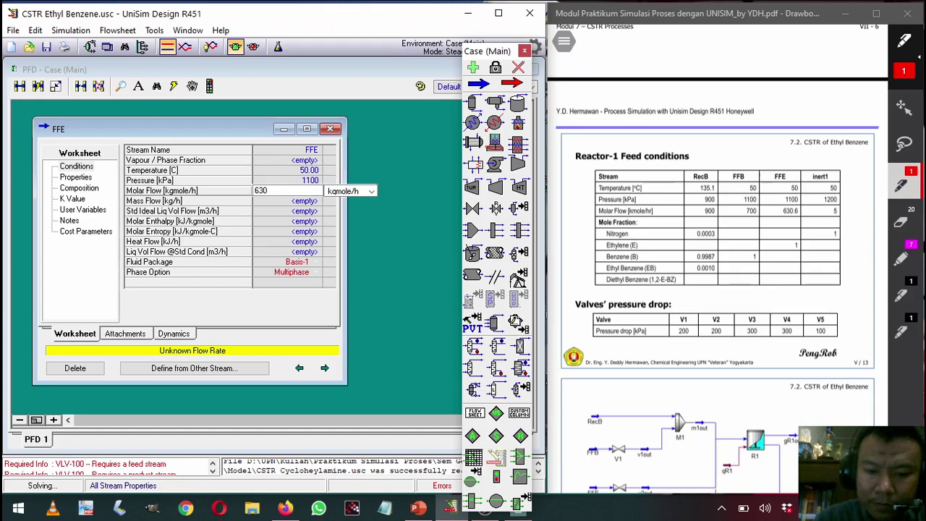
type(".6")
key("Return")
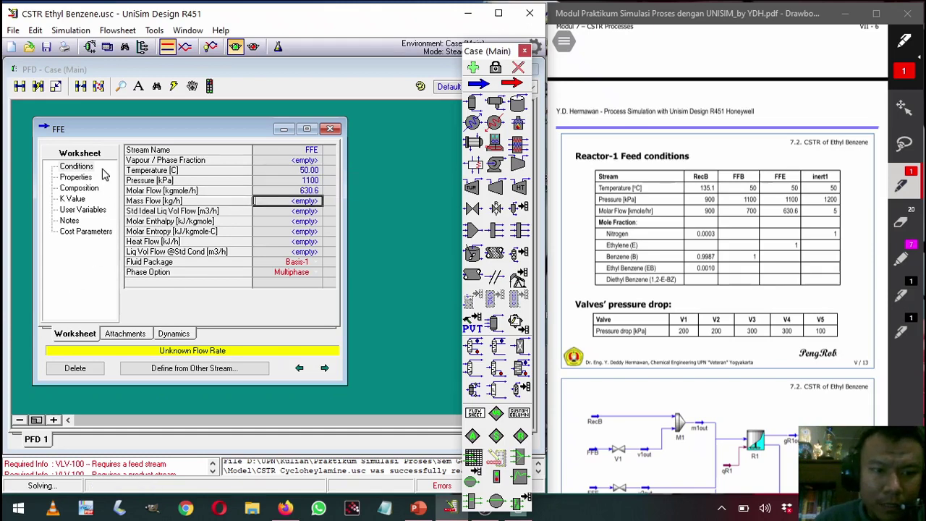
- Define stream FFE as pure ethylene with a mole fraction of 1, accept the composition and close the stream
left_click(79, 188)
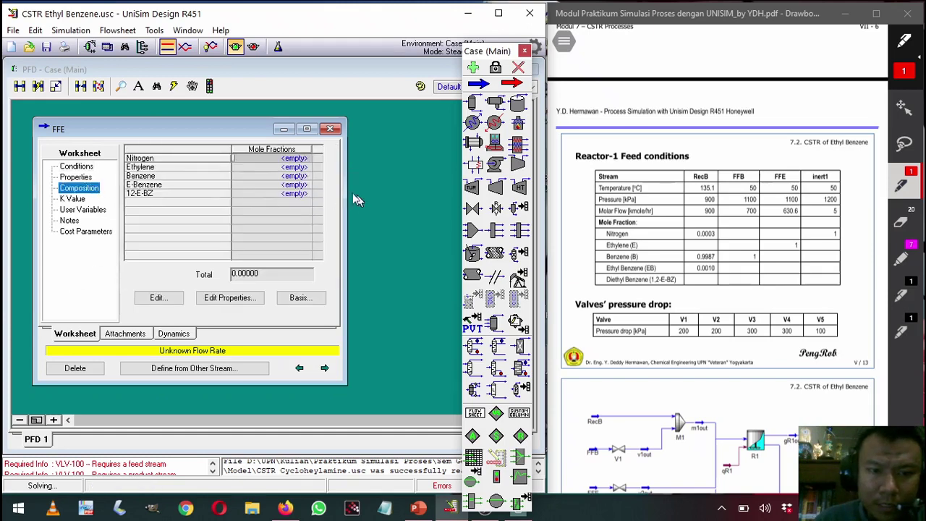
left_click(289, 174)
type("1")
key("Return")
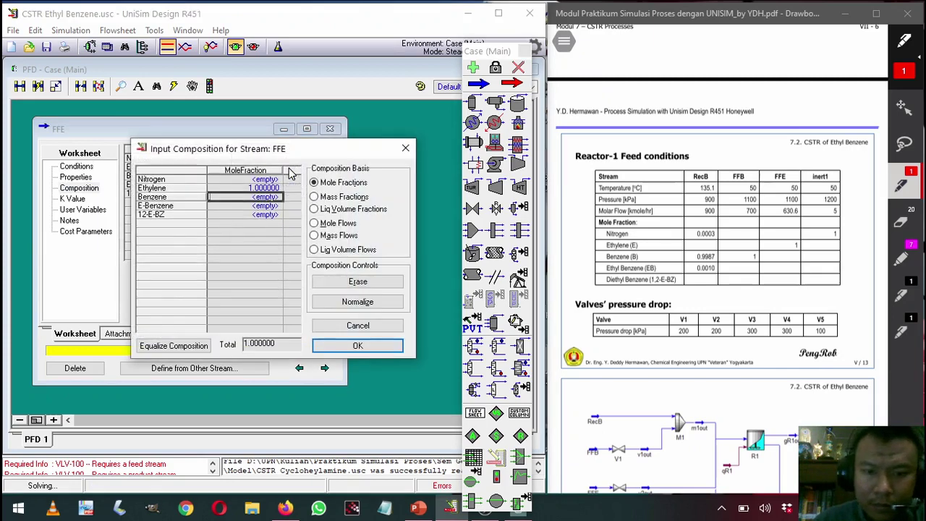
key("Return")
left_click(330, 129)
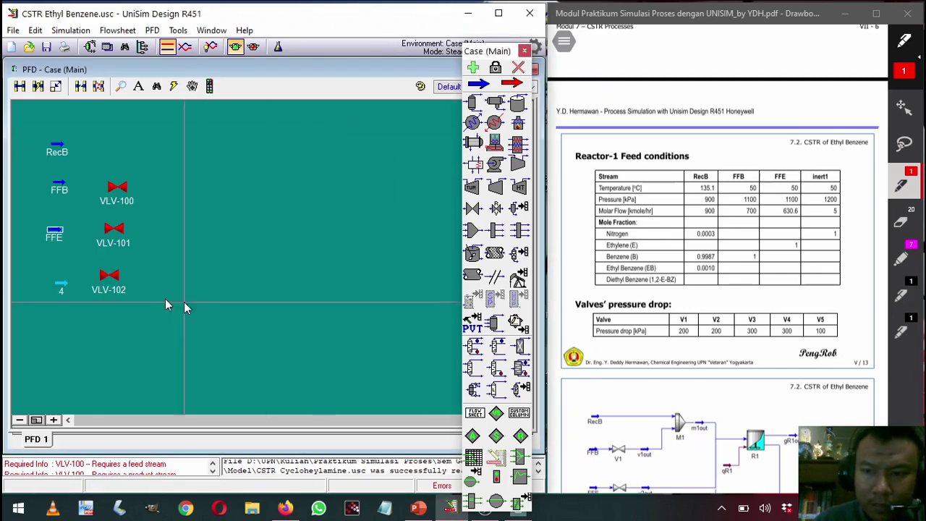
- Rename stream 4 as inert1 and set its temperature to 50 °C, pressure to 1200 kPa and molar flow to 5 kgmole/h
double_click(60, 285)
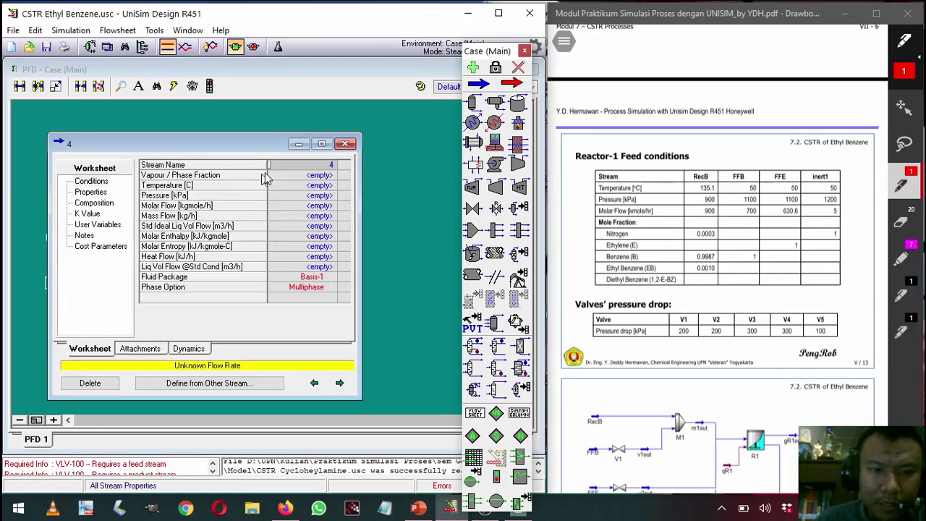
left_click(296, 164)
type("ine")
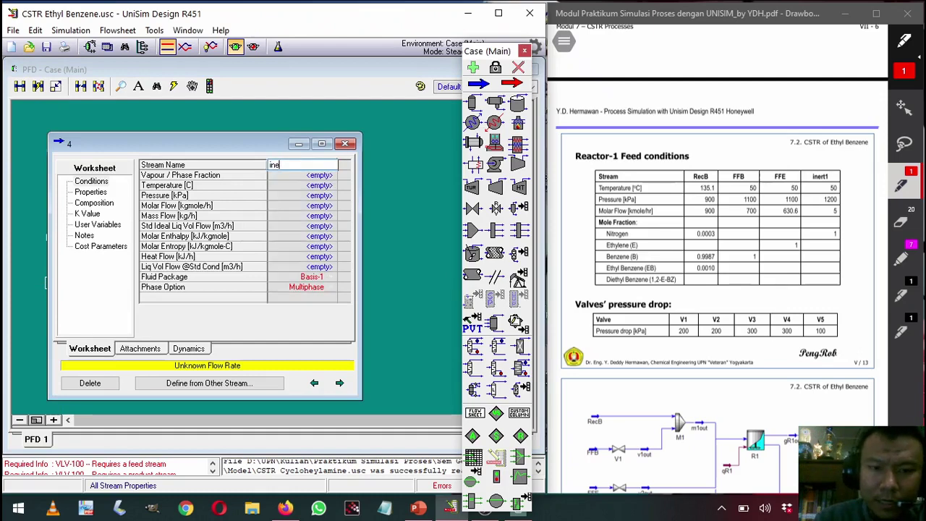
type("rt1")
key("Return")
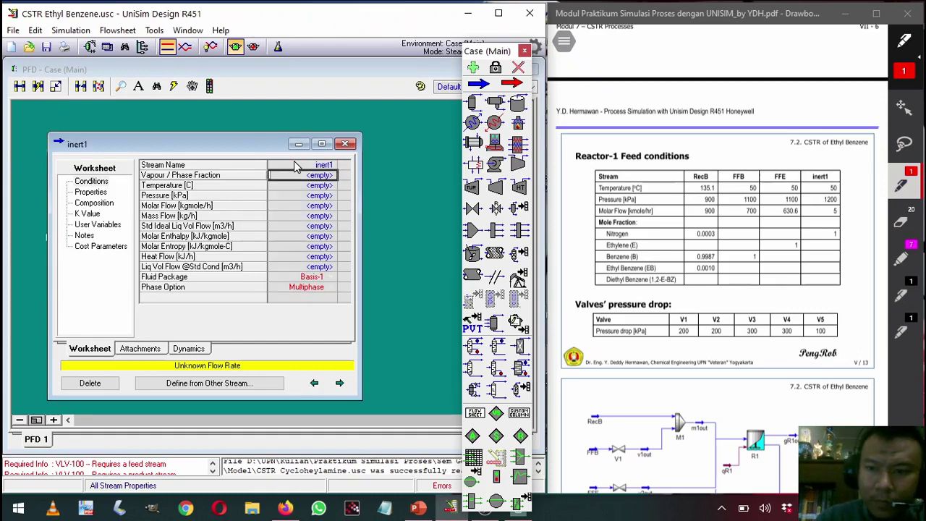
key("Down")
type("50")
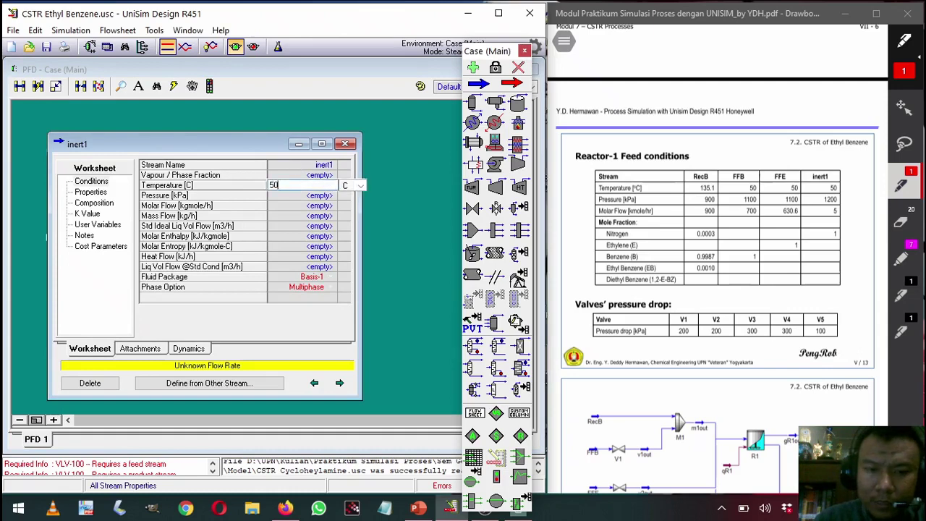
key("Return")
type("1200")
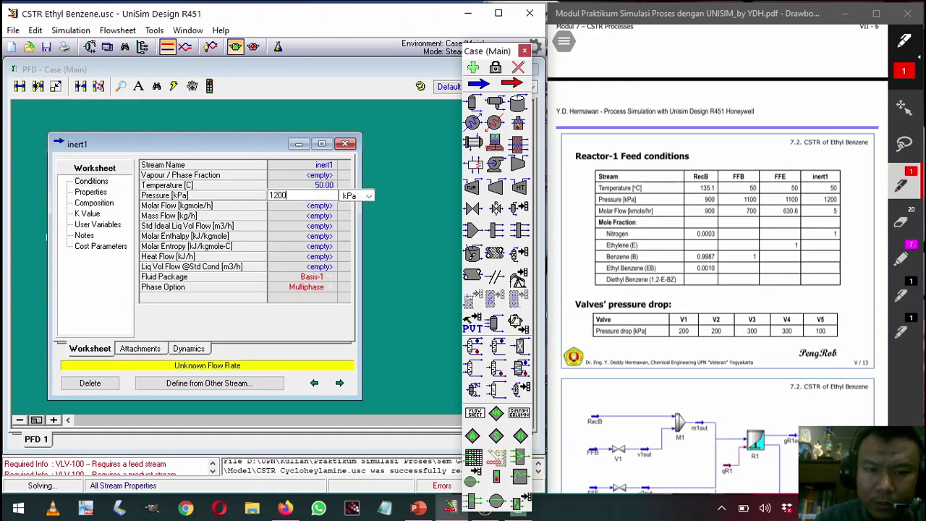
key("Return")
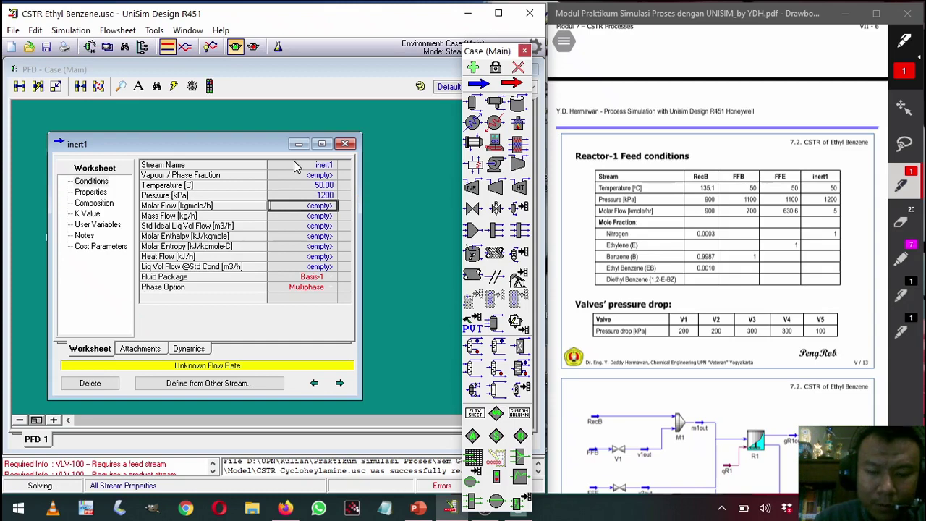
type("5")
key("Return")
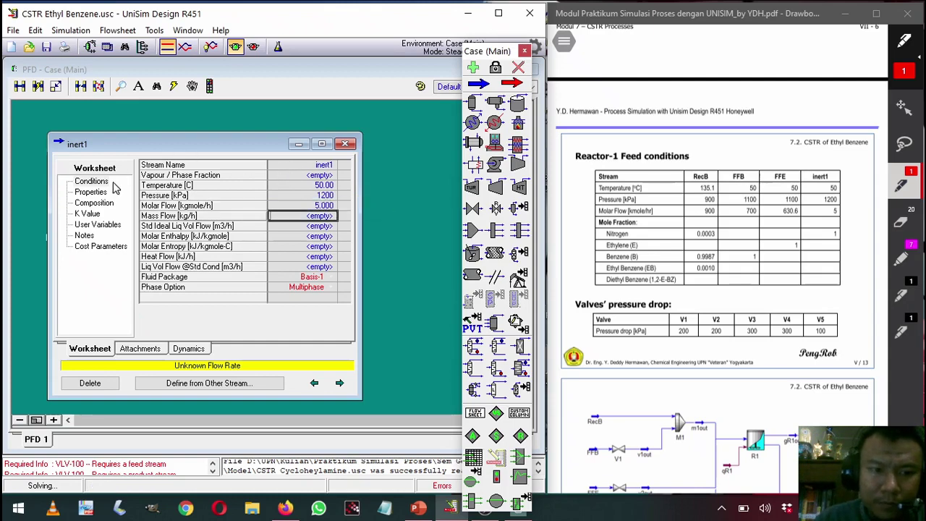
- Define stream inert1 as pure nitrogen with a mole fraction of 1, accept the composition and close the stream
left_click(94, 203)
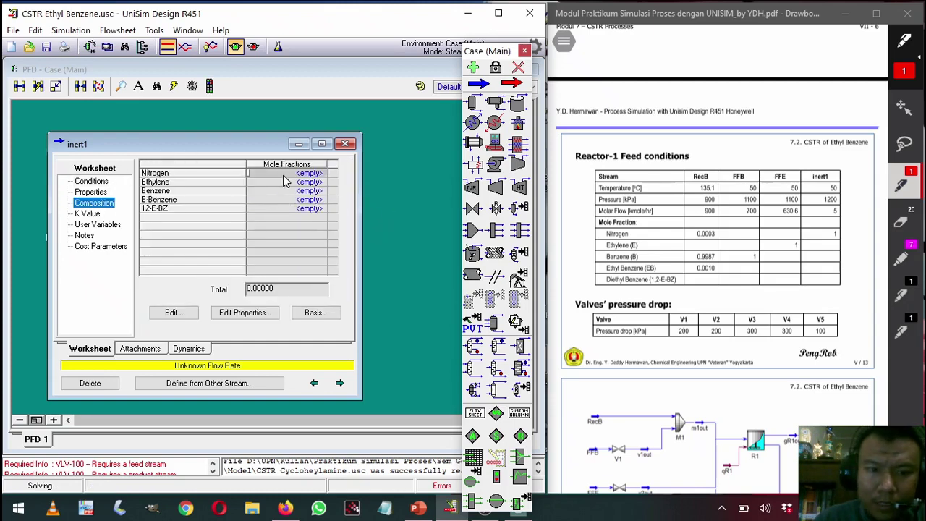
type("1")
key("Return")
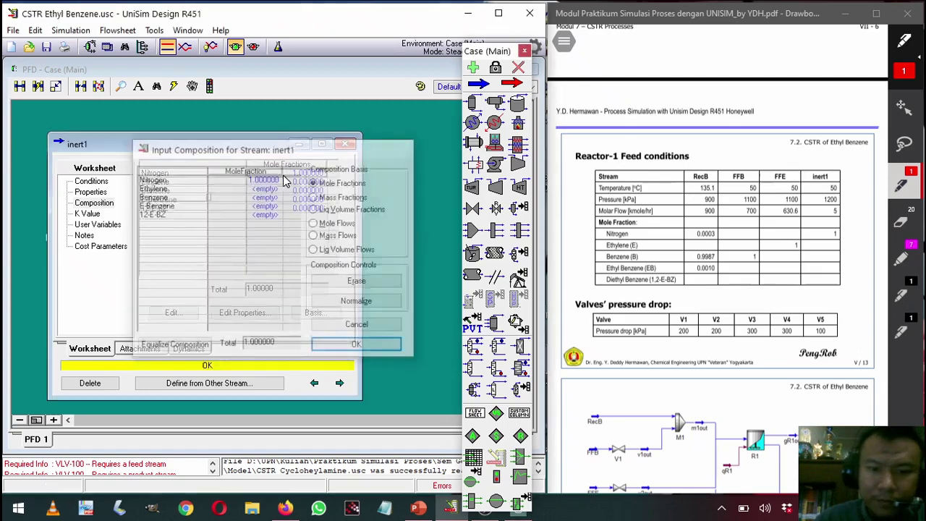
left_click(347, 143)
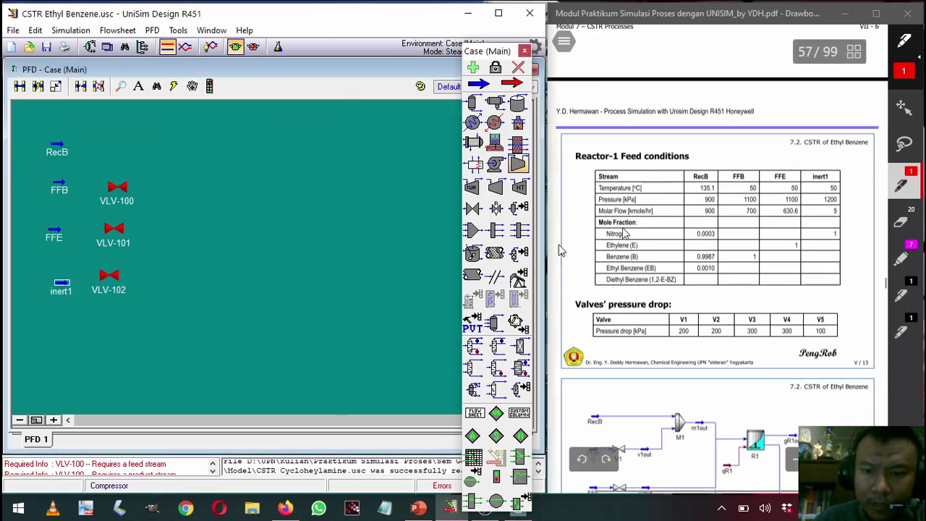
- Rename valve VLV-100 as V1 and connect its inlet to FFB and its outlet to a new stream v1out
scroll(692, 250, "down", 2)
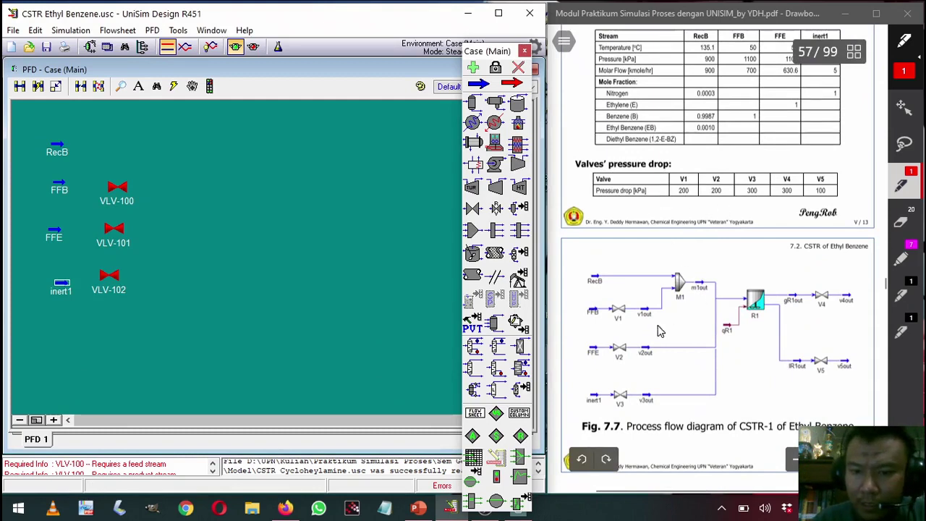
double_click(115, 188)
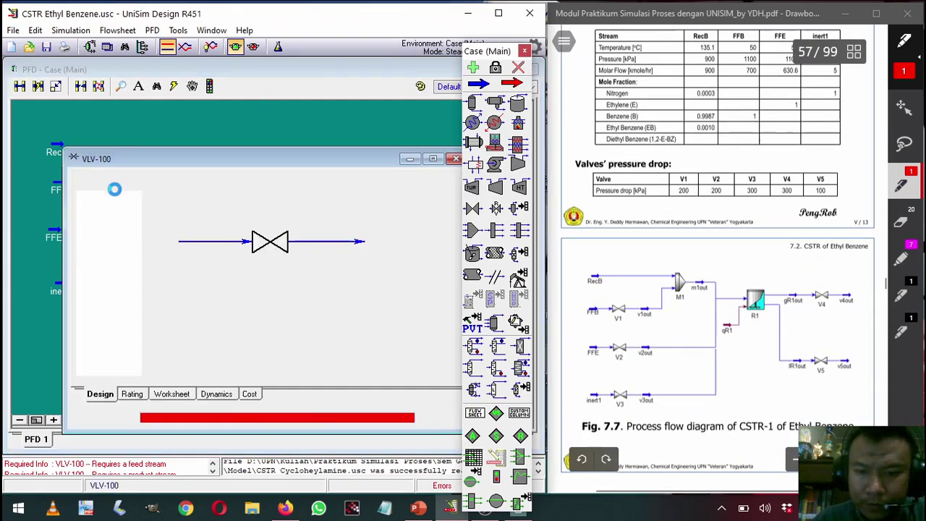
type("V1")
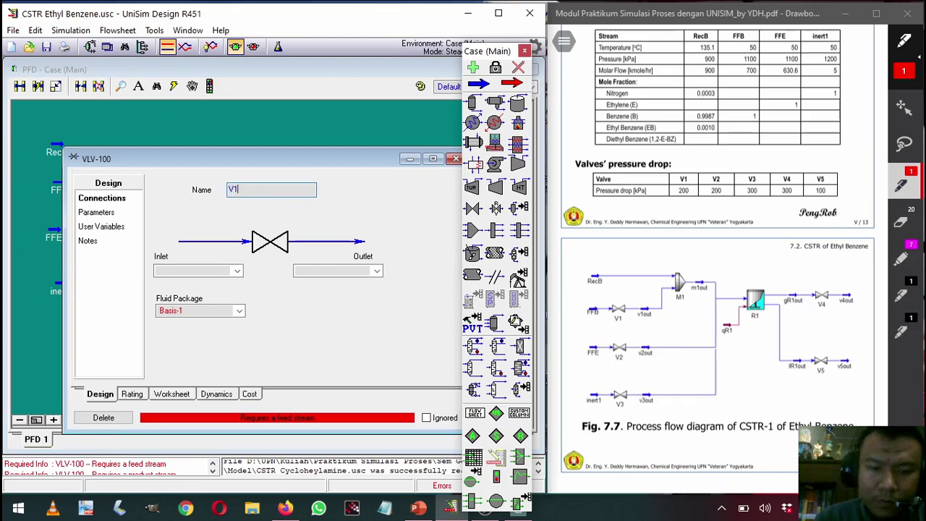
left_click(236, 271)
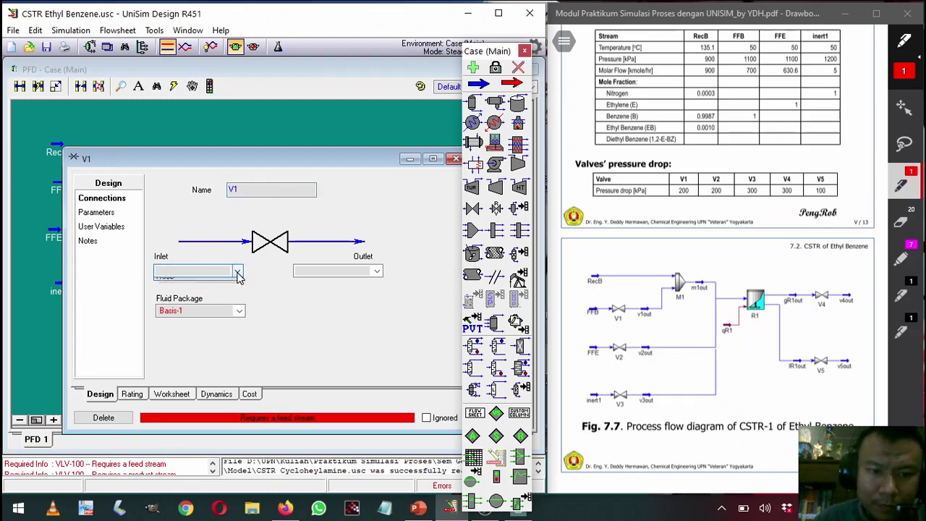
left_click(238, 272)
left_click(217, 280)
left_click(322, 273)
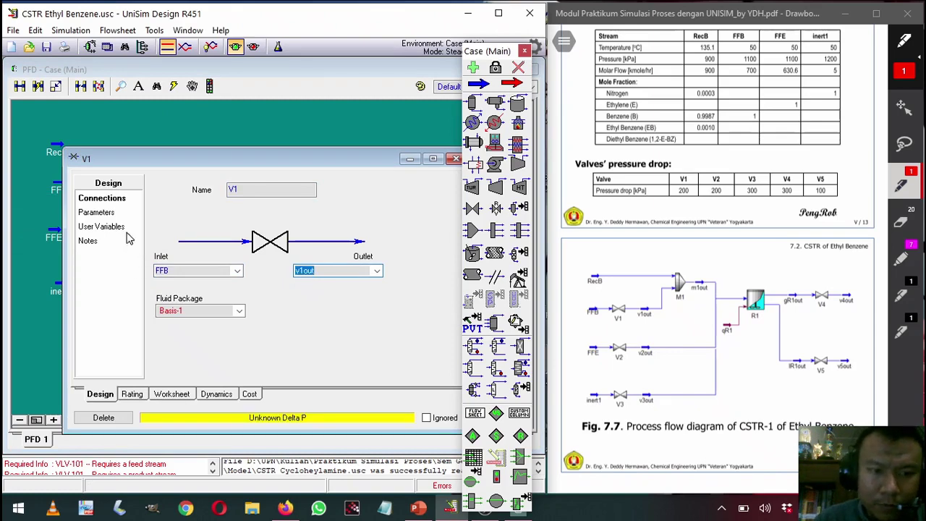
- Set valve V1's pressure drop to 200 kPa and close the valve's properties
left_click(107, 215)
left_click(256, 201)
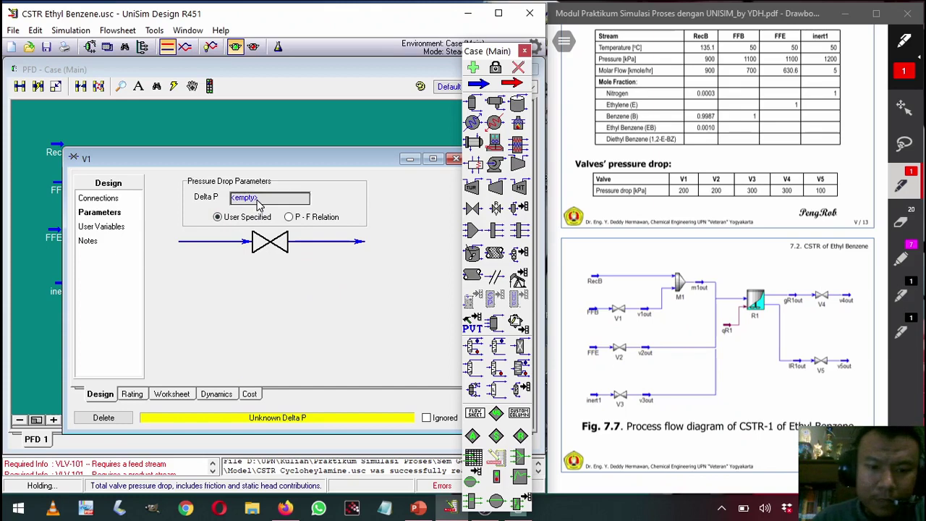
type("200")
key("Return")
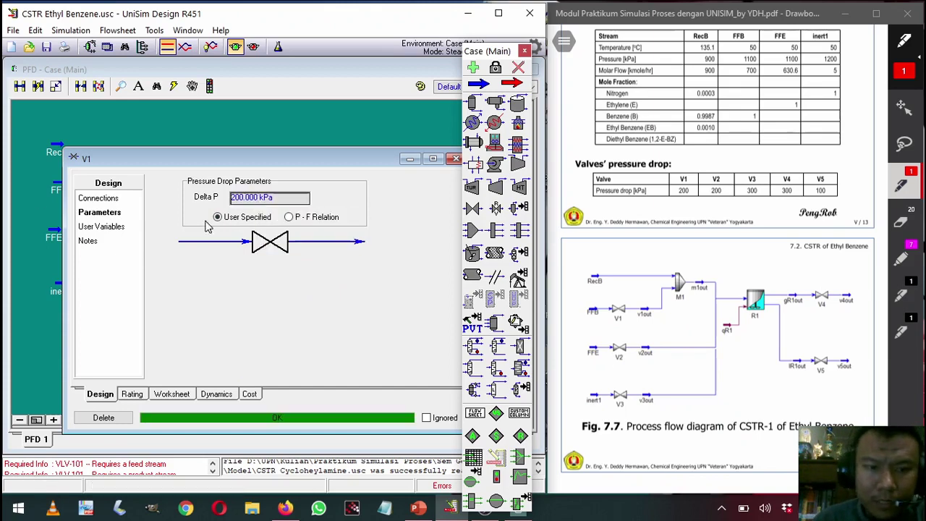
left_click_drag(382, 161, 319, 178)
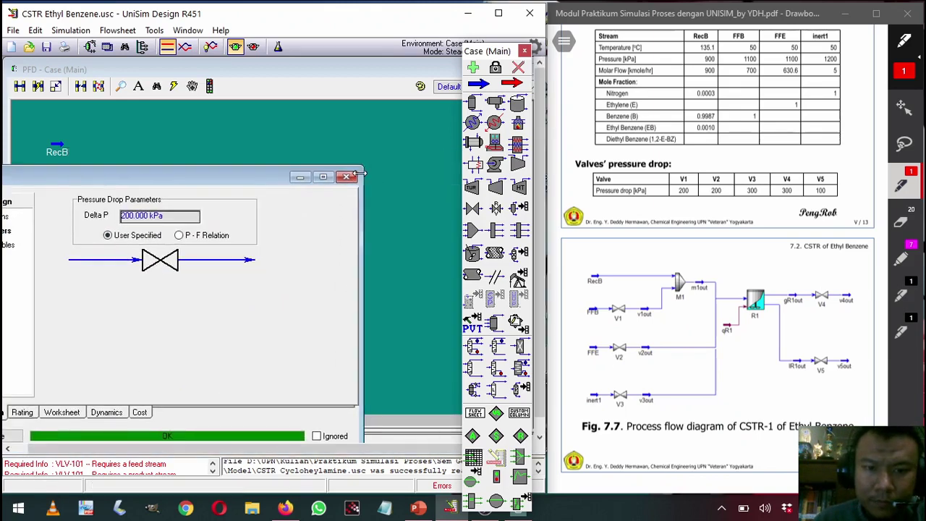
left_click(347, 176)
- Rename valve VLV-101 as V2 and connect its inlet to FFE and its outlet to a new stream v2out
double_click(112, 228)
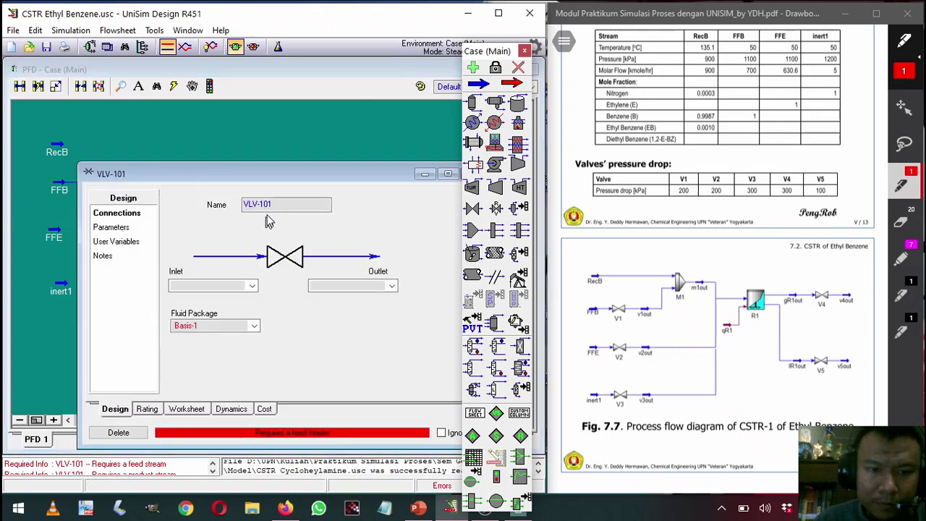
left_click(291, 202)
type("V2")
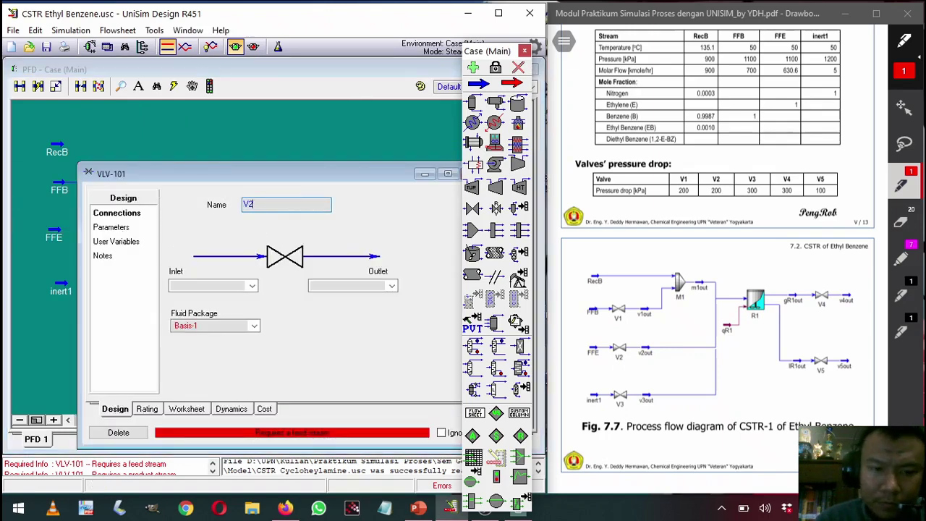
left_click(251, 287)
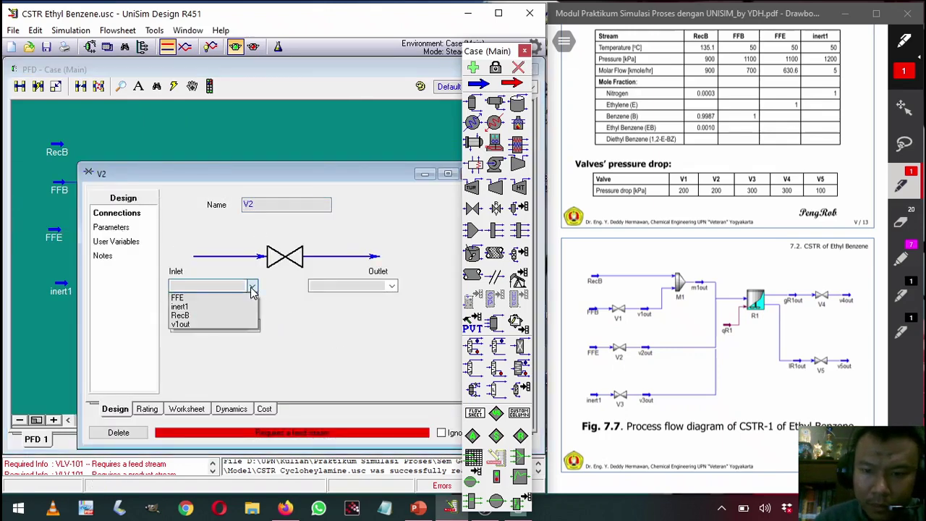
left_click(220, 298)
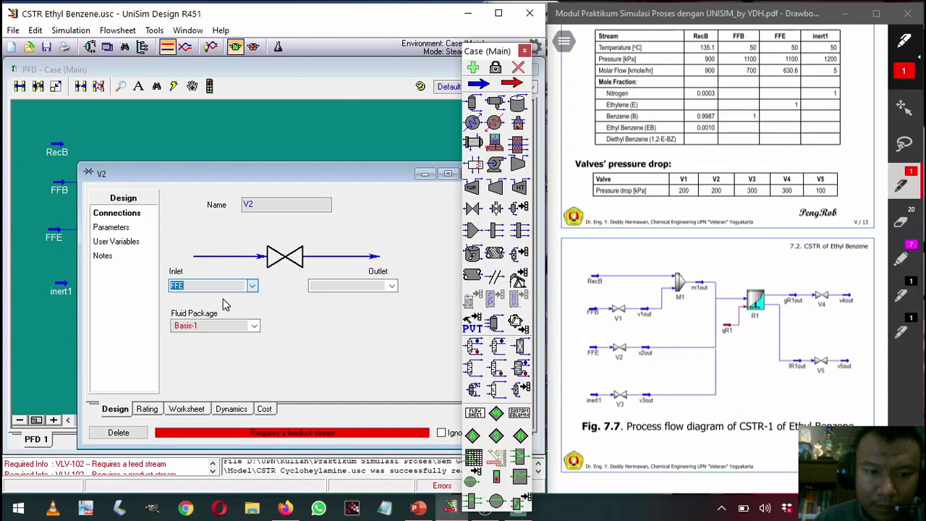
left_click(374, 285)
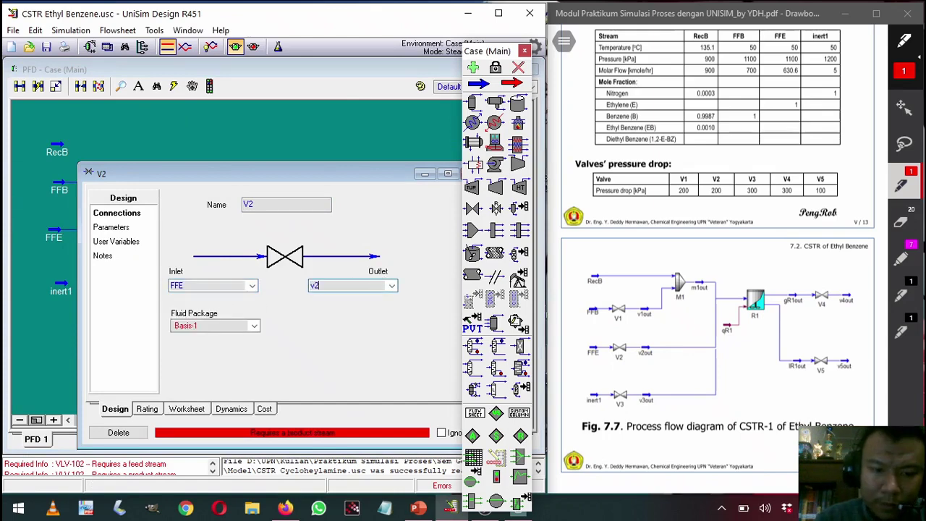
type("v2out")
key("Return")
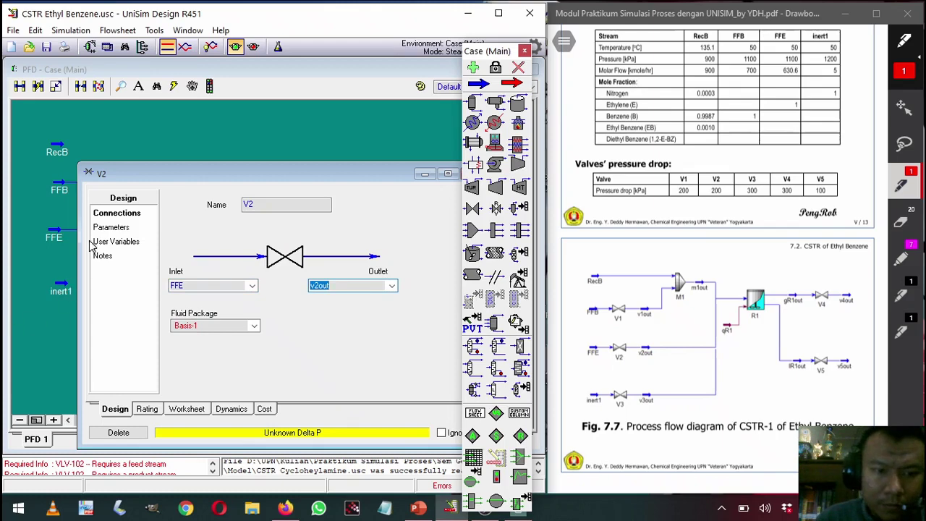
- Set valve V2's pressure drop to 200 kPa and close the valve's properties
left_click(111, 228)
left_click(273, 214)
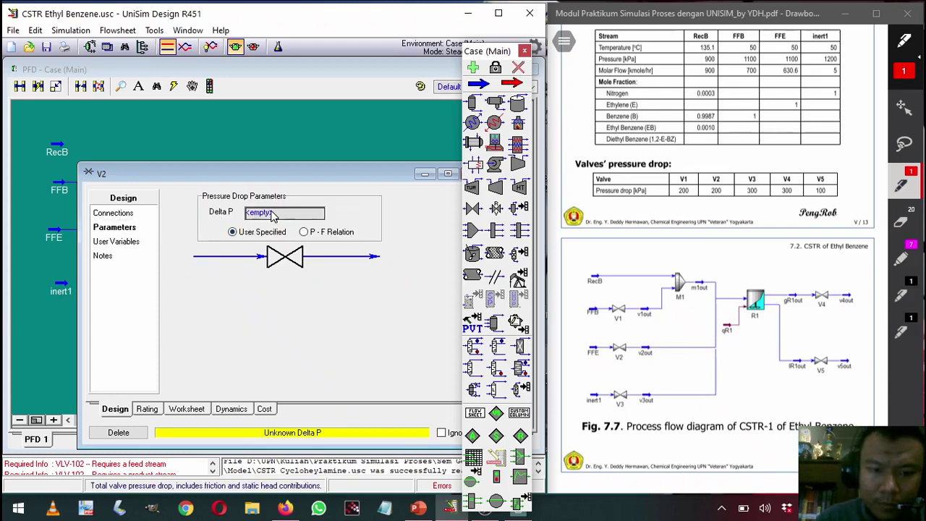
type("200")
key("Return")
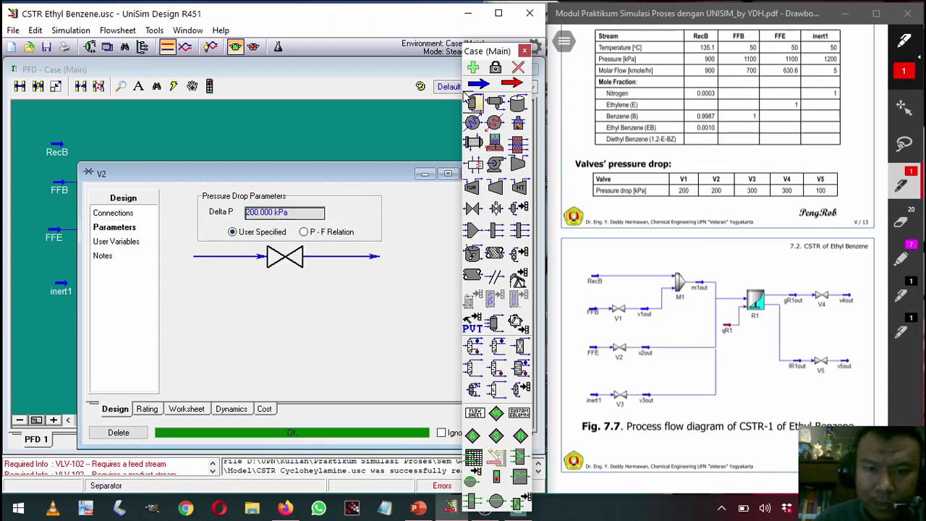
left_click_drag(472, 52, 523, 42)
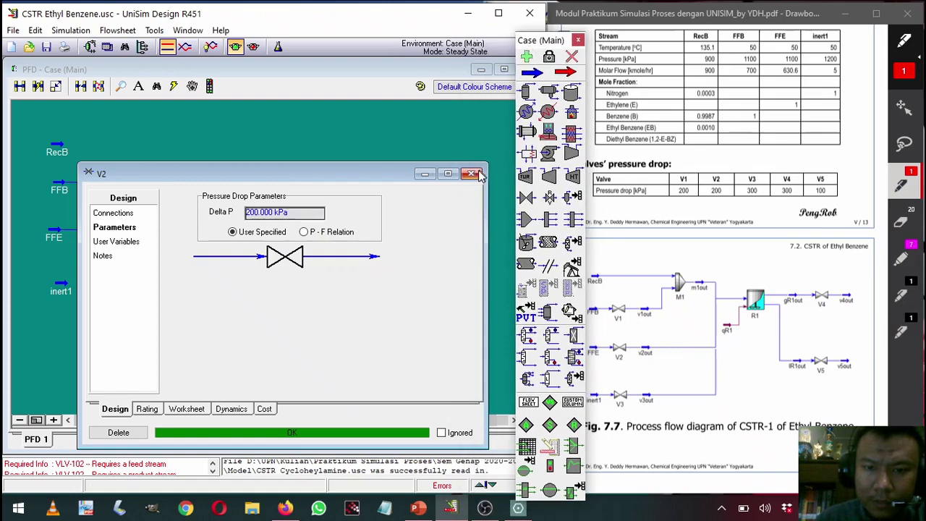
left_click(477, 175)
- Rename valve VLV-102 as V3 and connect its inlet to stream inert1
double_click(105, 286)
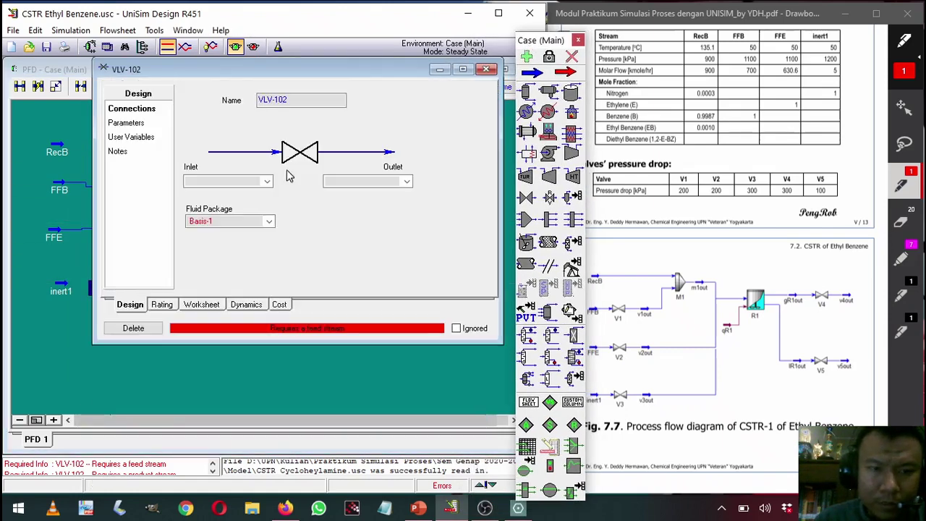
left_click(290, 101)
type("V3")
key("Return")
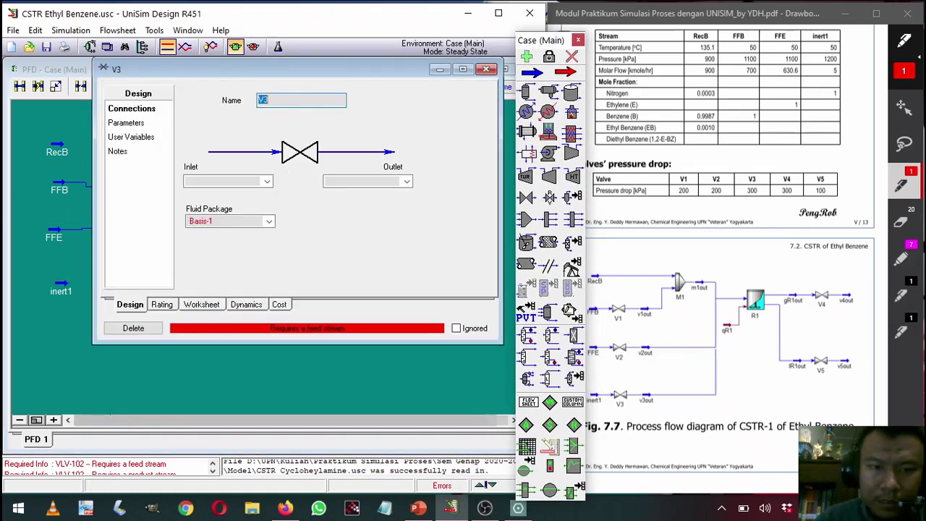
left_click(264, 181)
left_click(255, 193)
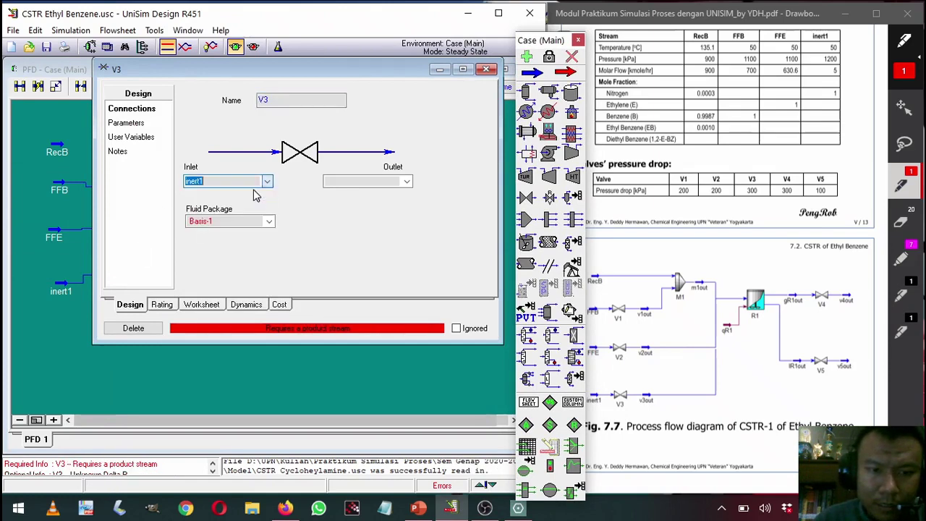
left_click(379, 182)
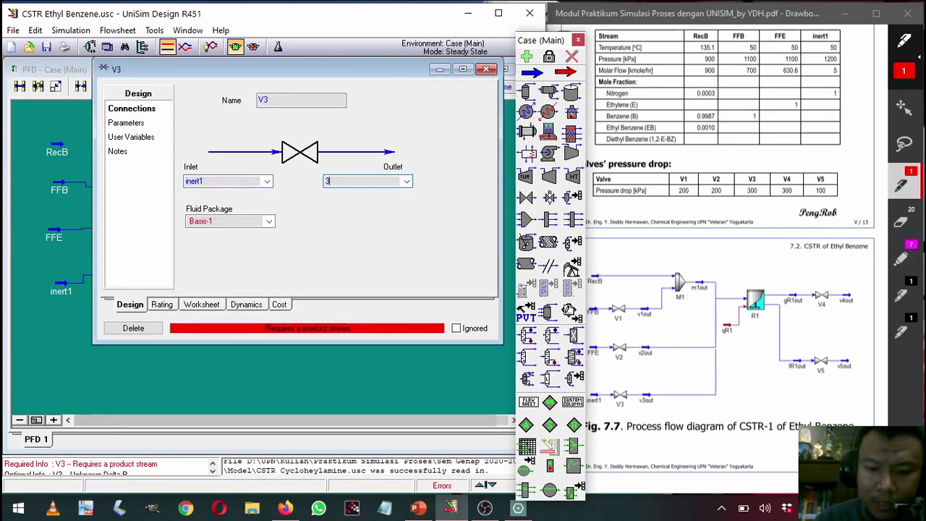
type("300")
key("Return")
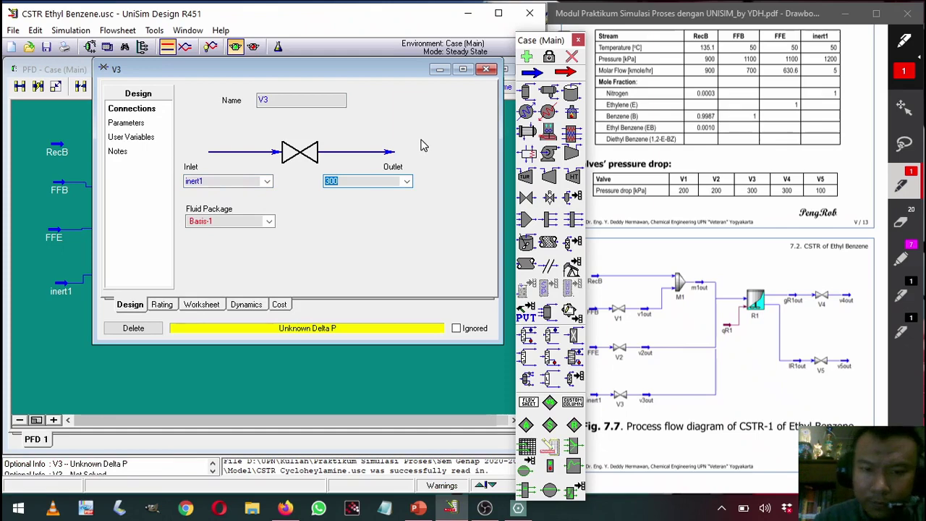
- Set valve V3's outlet to stream v3out and its pressure drop to 300 kPa, and close the valve's properties
type("v3out")
key("Return")
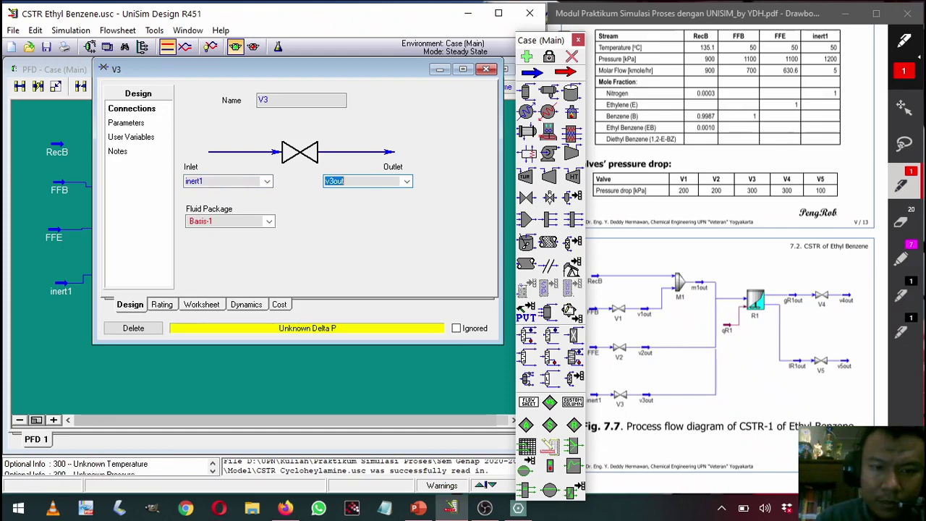
left_click(129, 123)
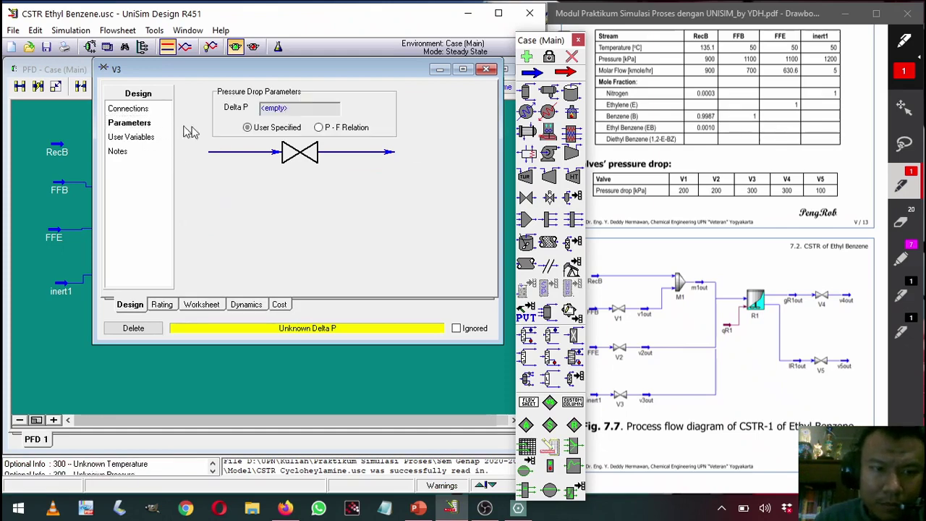
left_click(300, 108)
type("300")
key("Return")
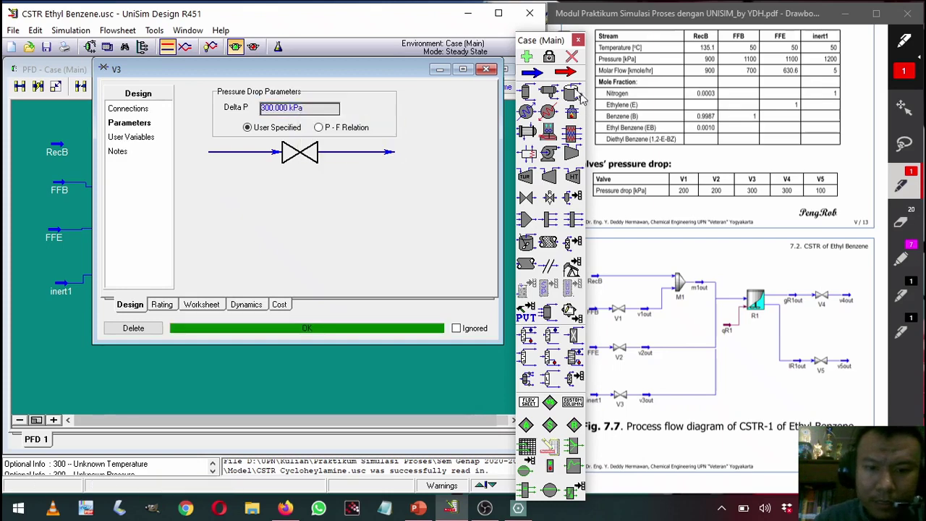
left_click(486, 69)
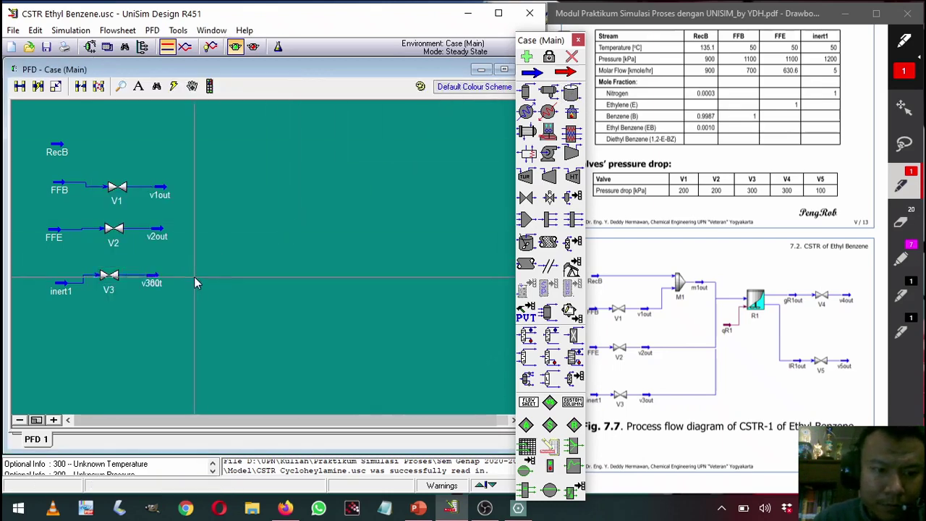
- Delete the stray stream 300 that overlaps v3out on the flowsheet
left_click(153, 286)
mouse_move(153, 286)
left_mouse_down()
mouse_move(155, 279)
mouse_move(163, 290)
mouse_move(155, 269)
mouse_move(152, 291)
left_mouse_up()
key("Delete")
key("Return")
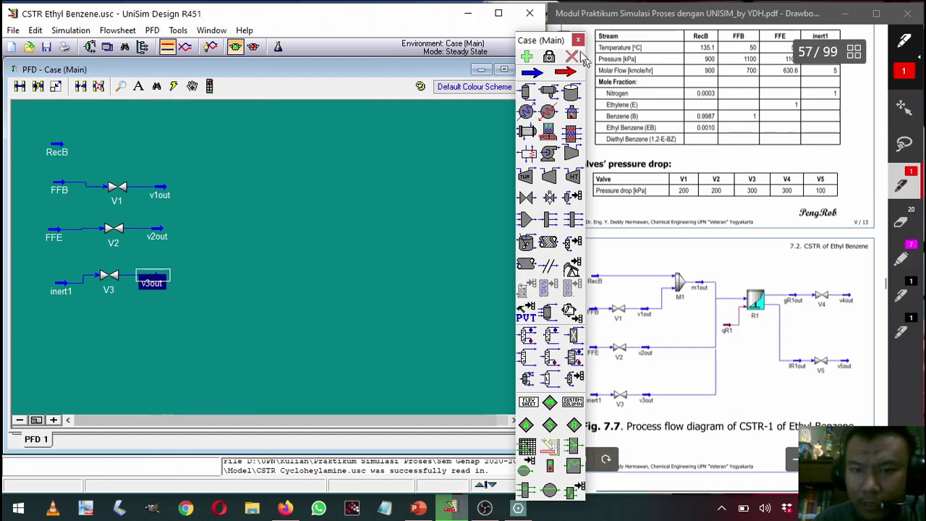
- Add a mixer beyond v1out, level with RecB, and rename it M1
left_click_drag(557, 43, 537, 25)
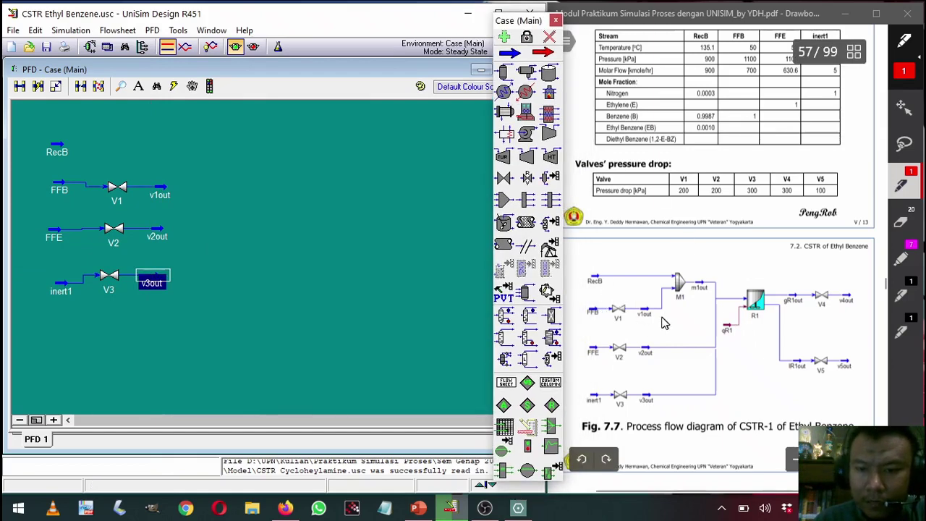
left_click(504, 201)
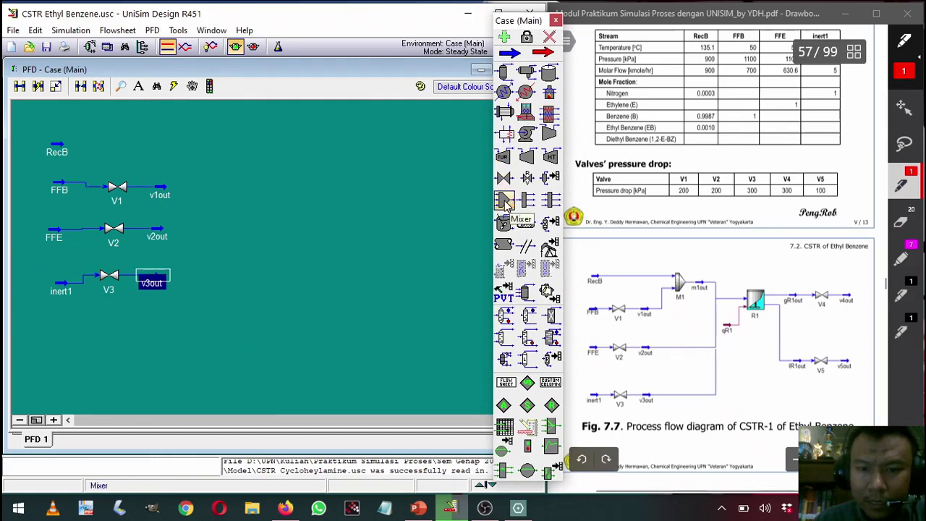
left_click(206, 176)
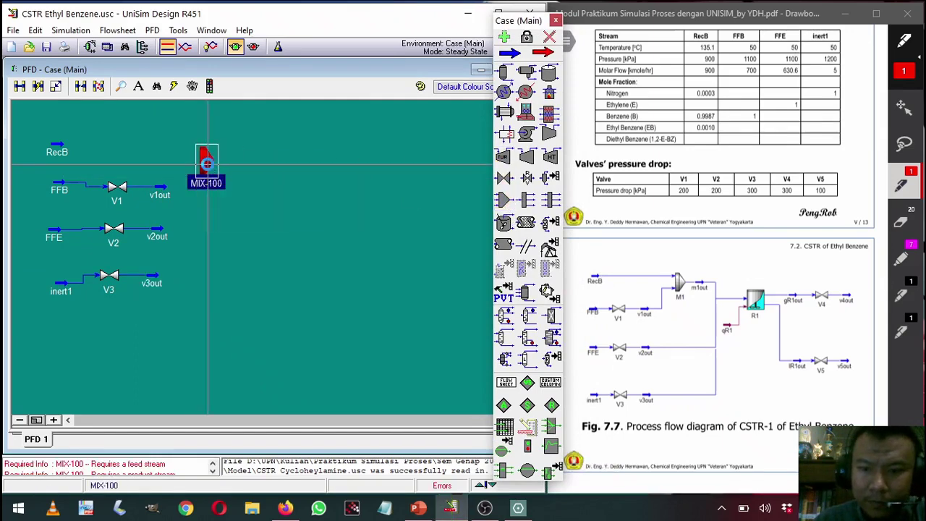
double_click(208, 168)
double_click(294, 109)
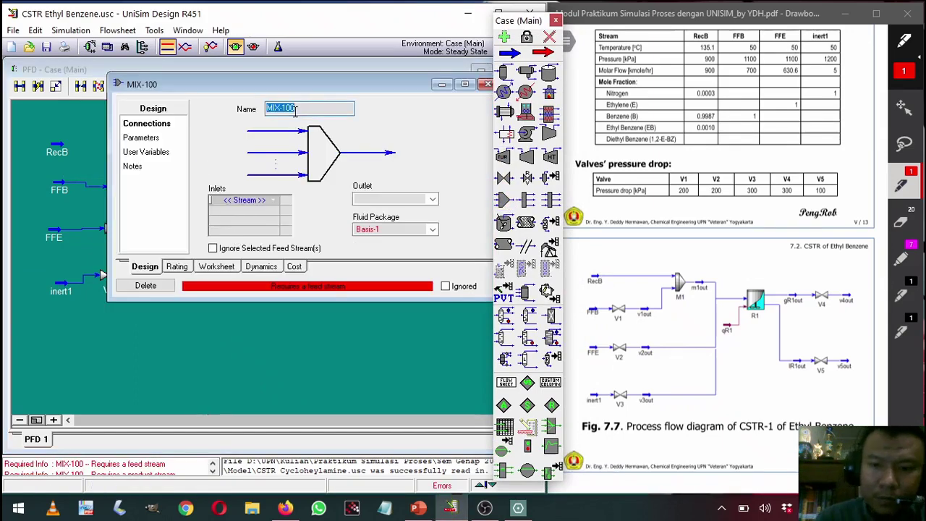
type("M1")
key("Return")
- Connect streams RecB and v1out as inlets of mixer M1 and set its outlet to a new stream m1out
left_click(243, 201)
left_click(274, 201)
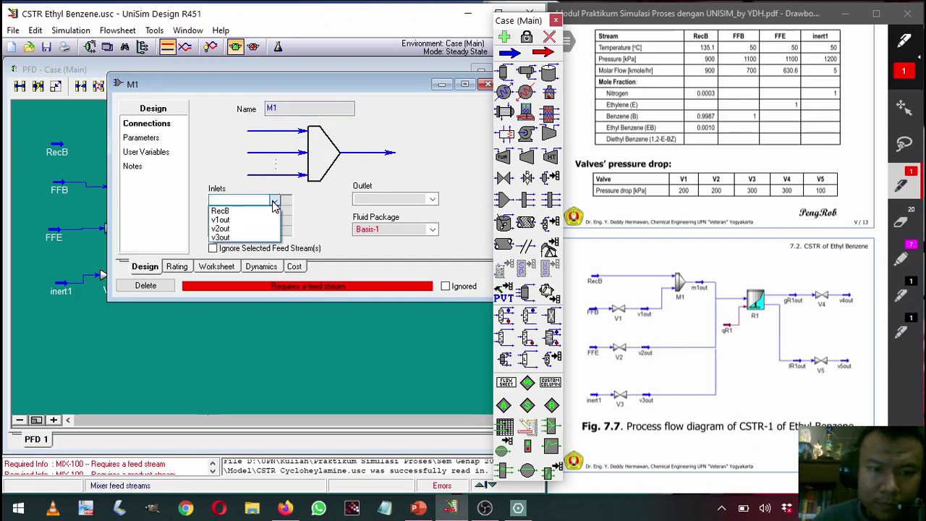
left_click(270, 211)
left_click(274, 210)
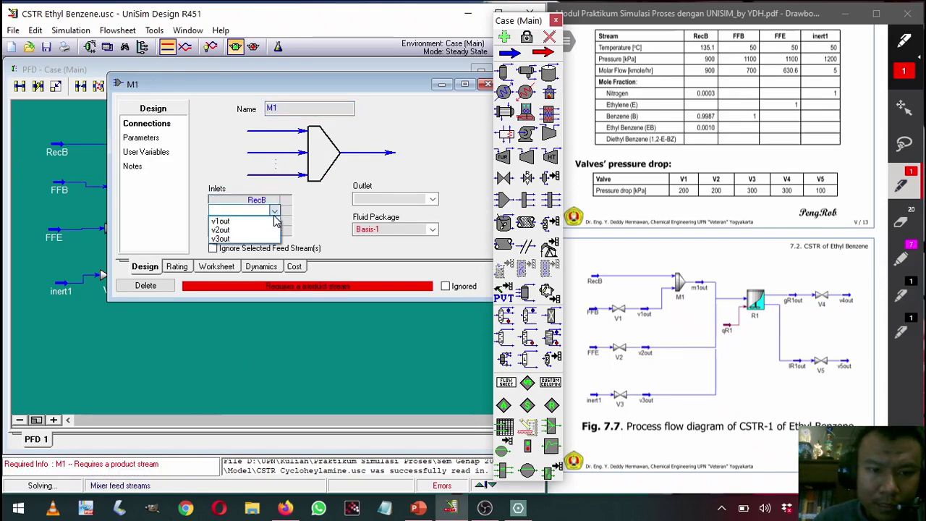
left_click(246, 221)
left_click(380, 199)
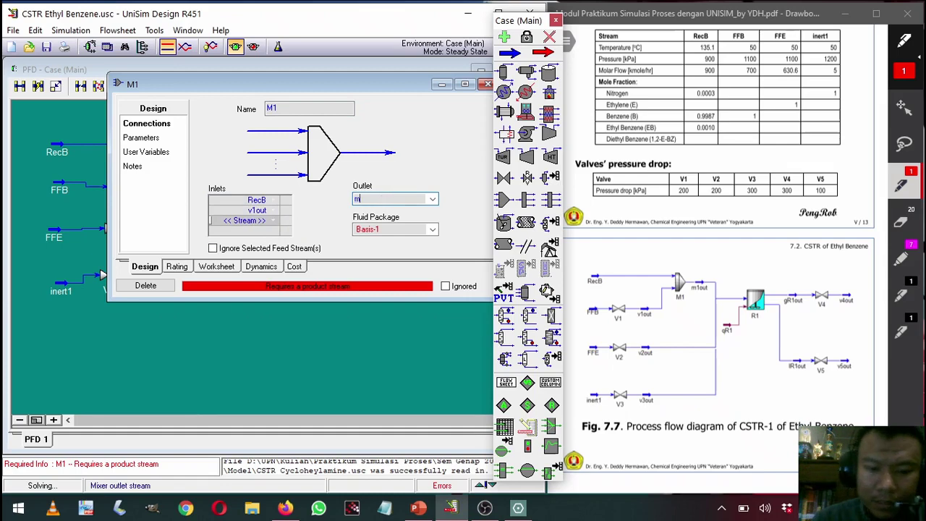
type("m1out")
key("Return")
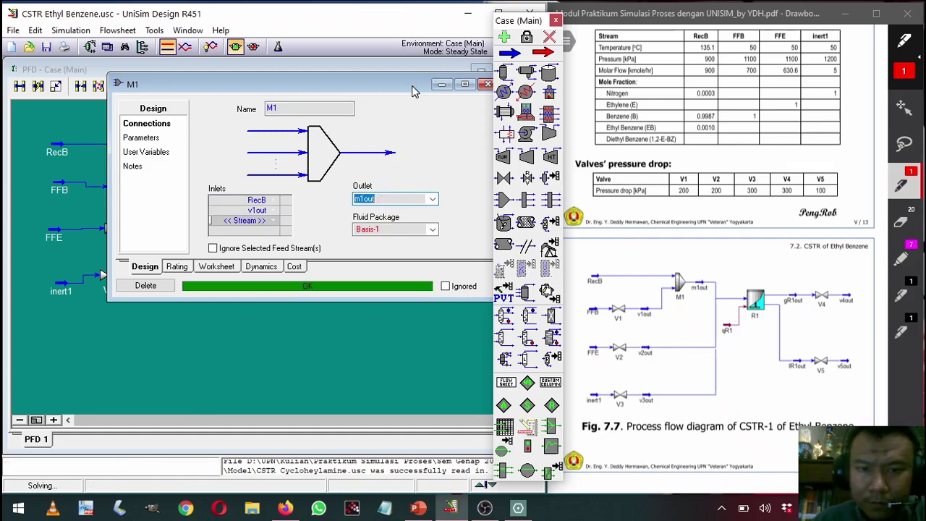
- Close mixer M1's properties, add a continuous stirred tank reactor beyond m1out on the flowsheet and rename it R1
left_click(421, 97)
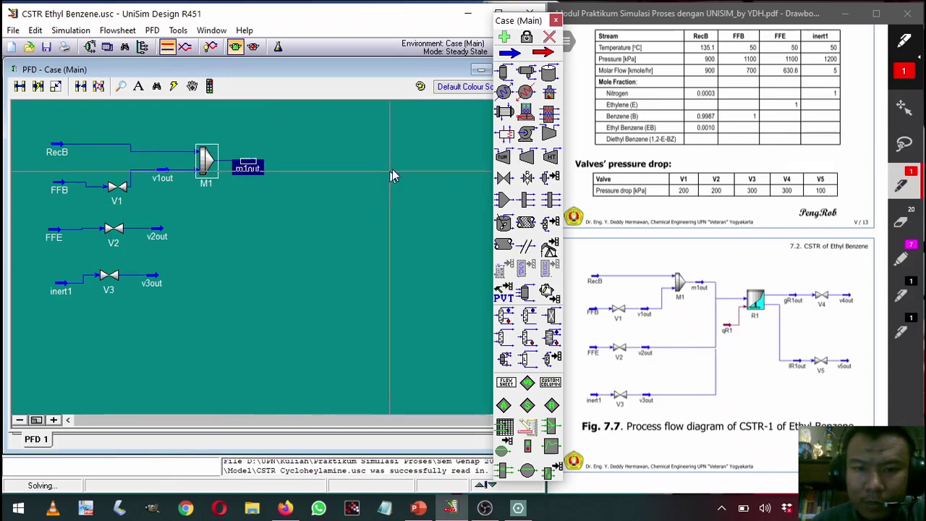
left_click(504, 222)
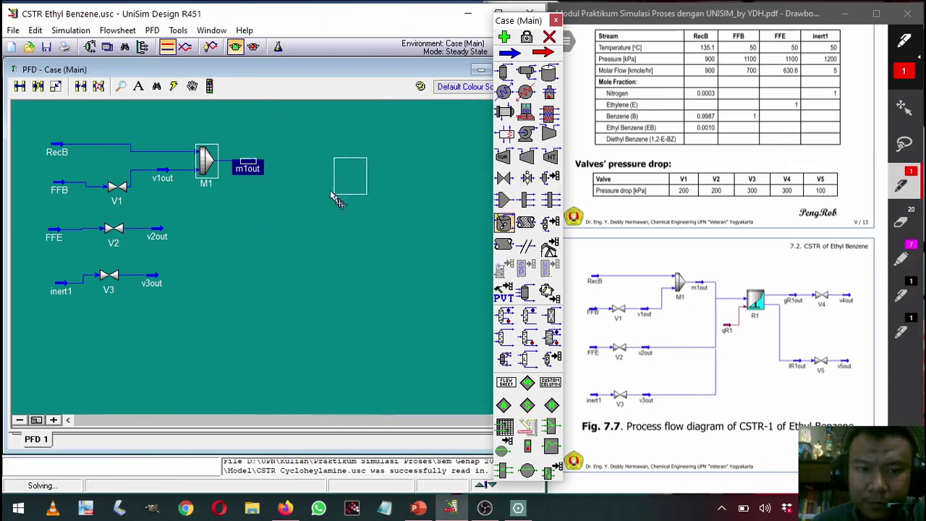
left_click(327, 167)
double_click(326, 168)
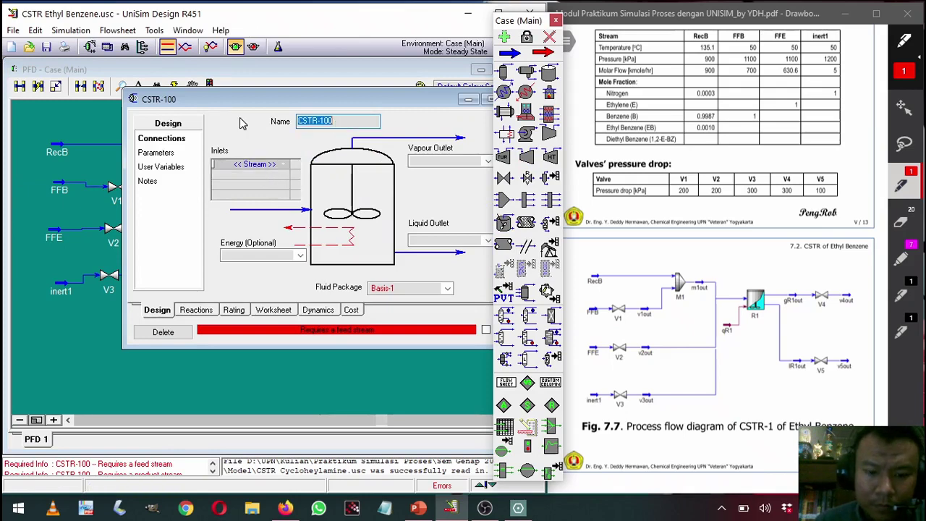
type("R1")
key("Return")
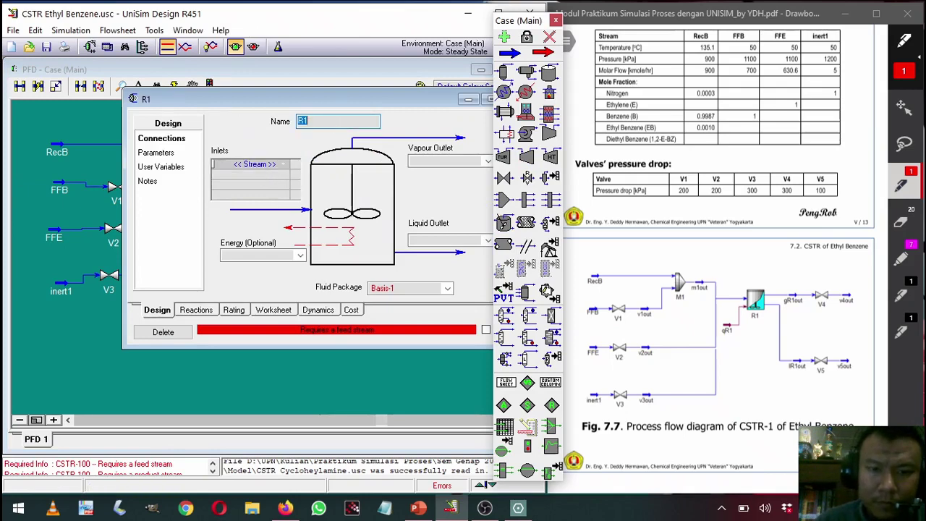
- Connect streams m1out, v2out and v3out as the inlets of reactor R1
left_click(282, 165)
left_click(279, 174)
left_click(284, 176)
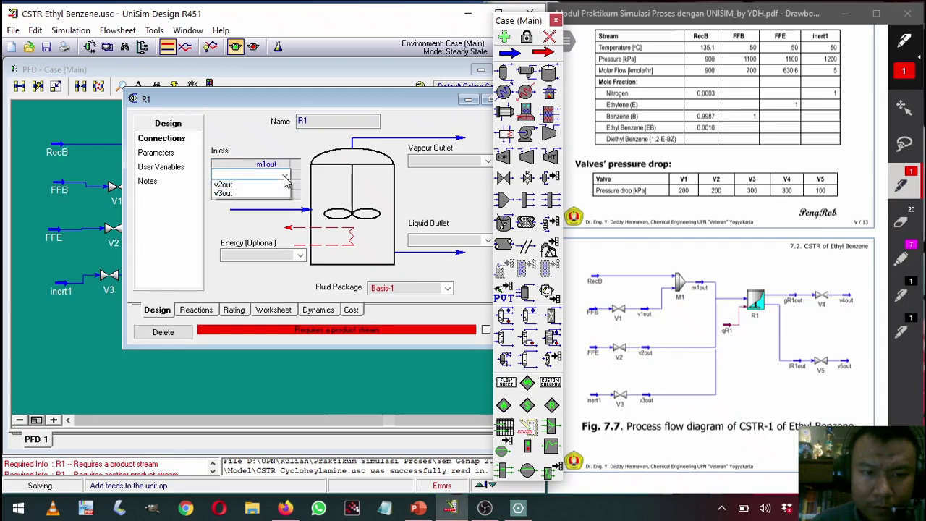
left_click(286, 184)
left_click(284, 185)
left_click(282, 196)
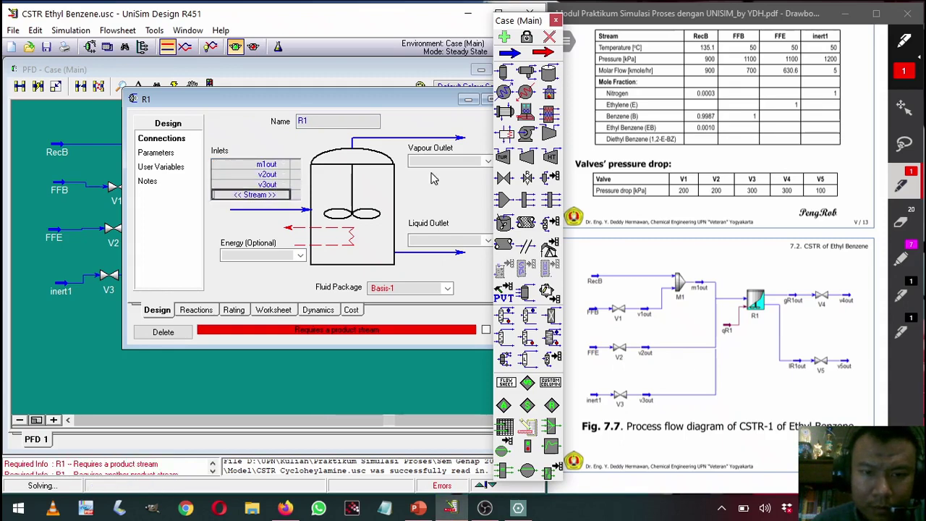
- Set reactor R1's vapour outlet to a new stream gR1out
left_click(426, 160)
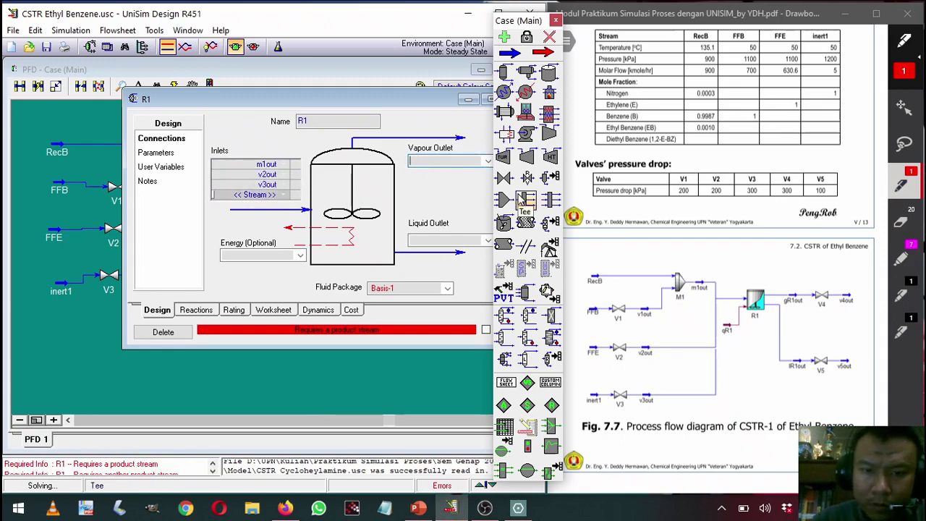
type("gR")
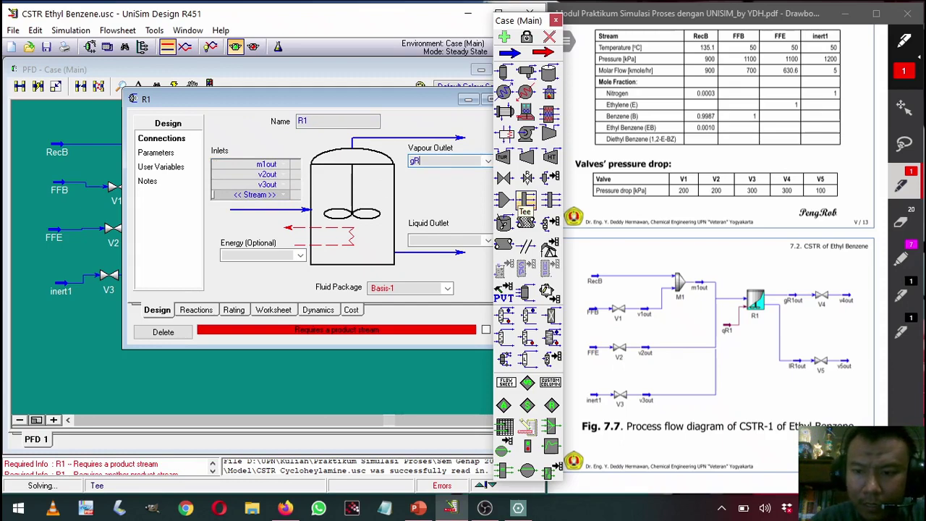
type("1out")
key("Return")
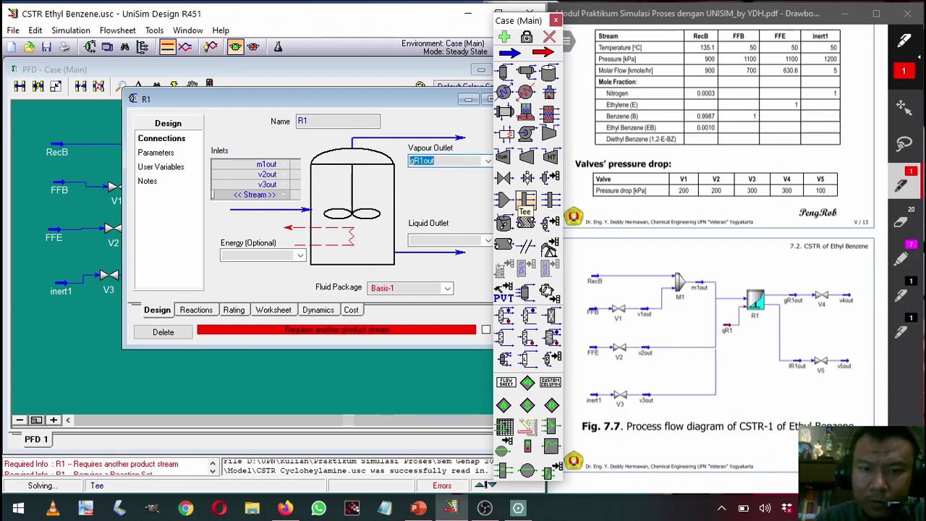
- Set reactor R1's liquid outlet to a new stream LR1out and its energy stream to qR1
left_click(439, 239)
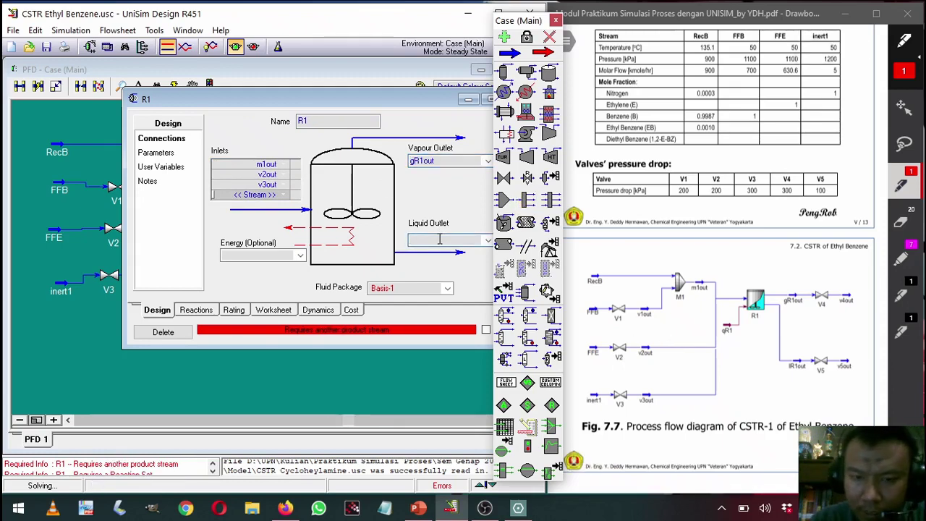
type("LR")
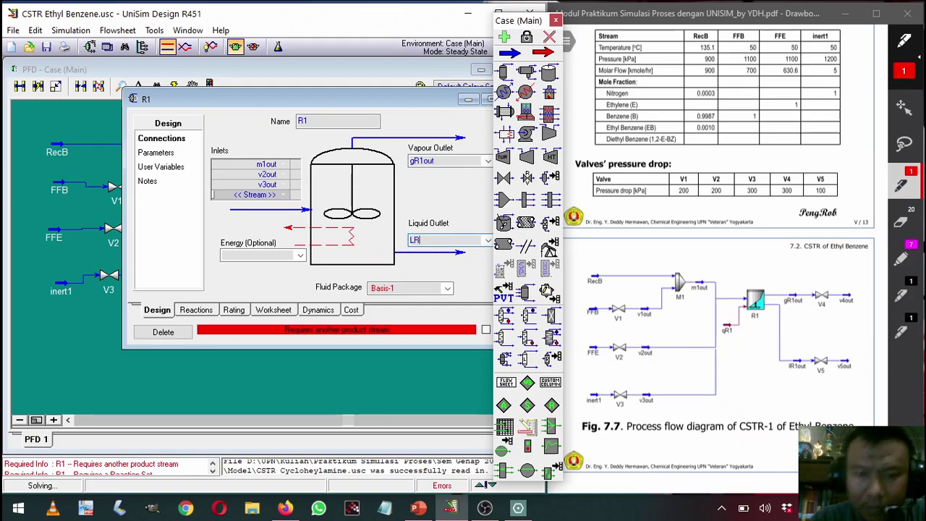
type("1out")
left_click(266, 255)
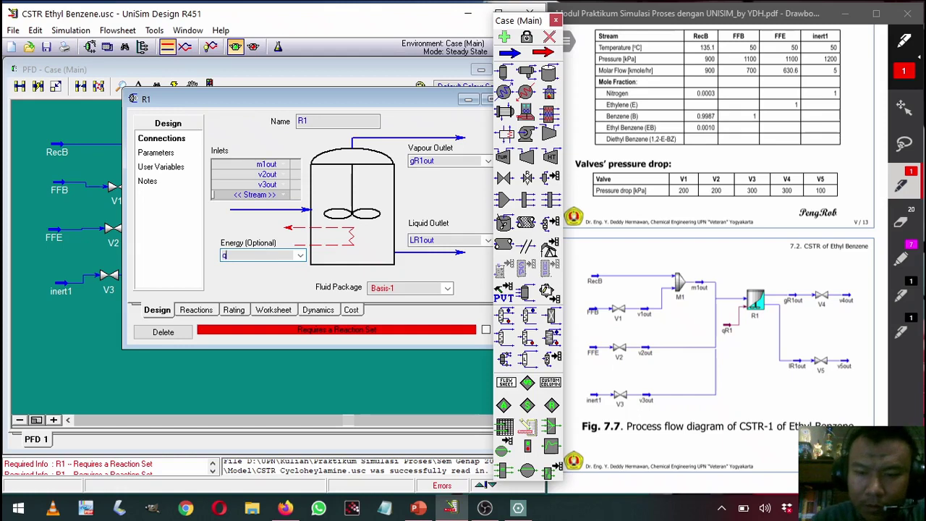
type("qR1")
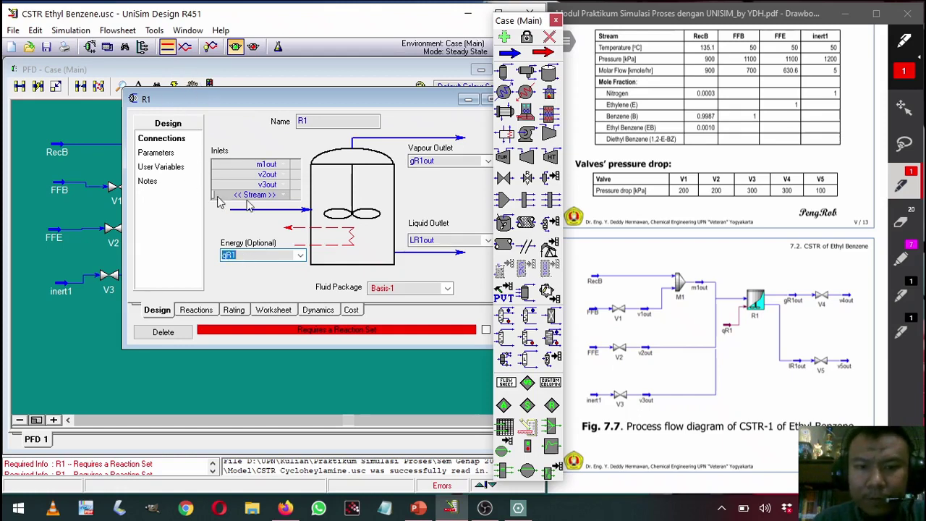
- Assign the Global Rxn Set as the reaction set of reactor R1
left_click_drag(348, 98, 277, 122)
left_click(115, 338)
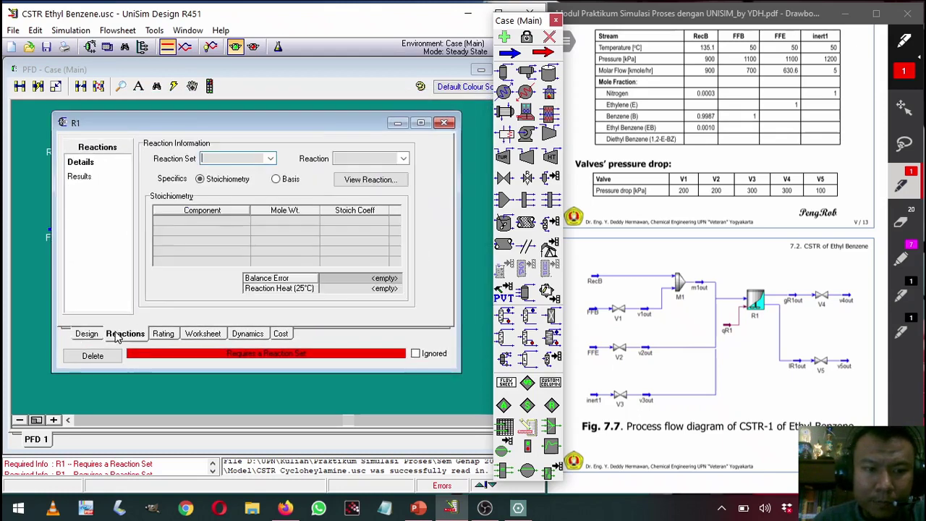
left_click(270, 159)
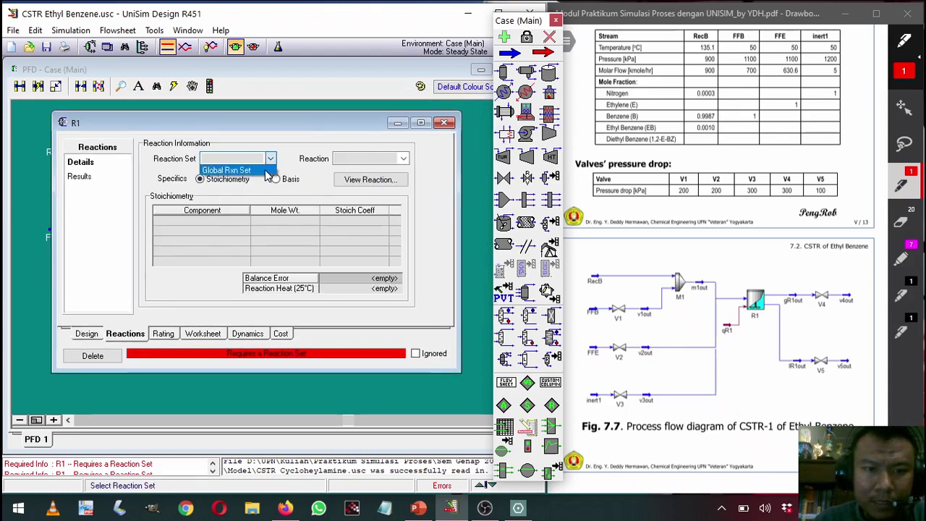
left_click(246, 170)
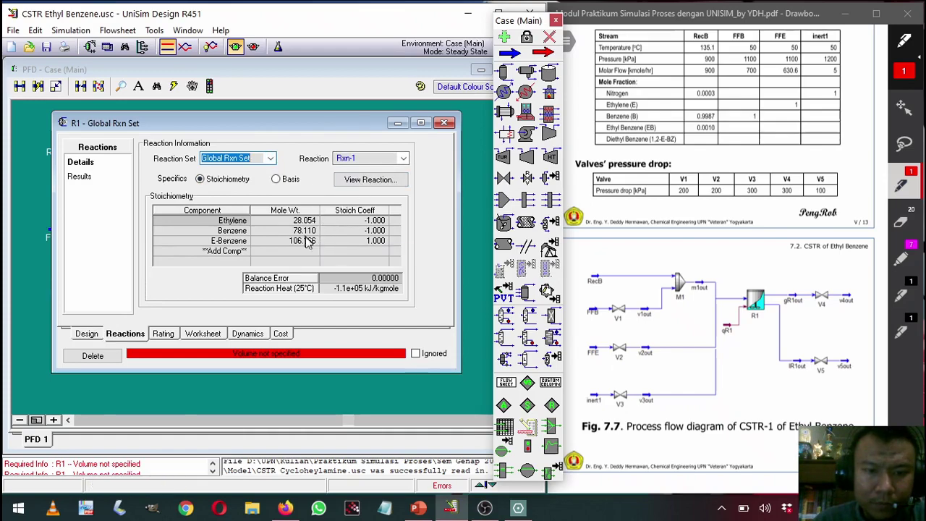
- Look up the reactor conditions in the module and set R1's volume to 200 m3
scroll(713, 307, "up", 5)
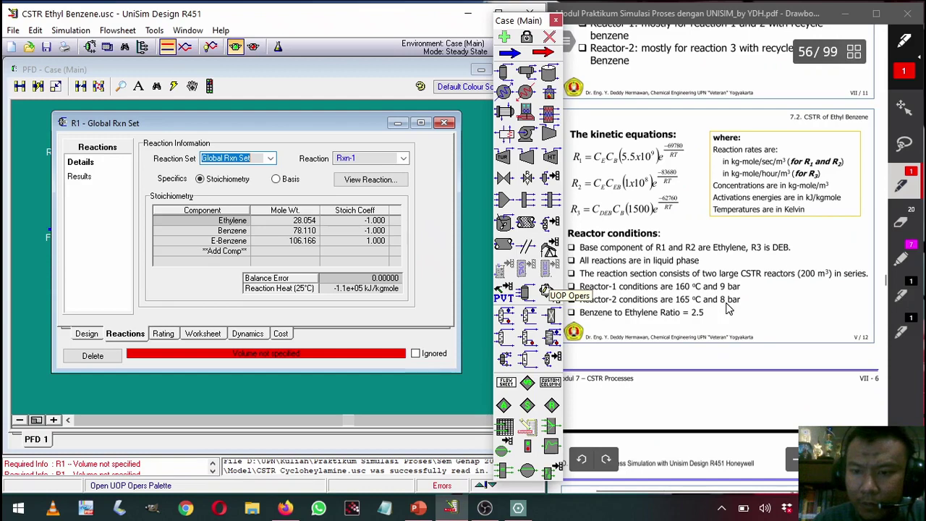
left_click(165, 334)
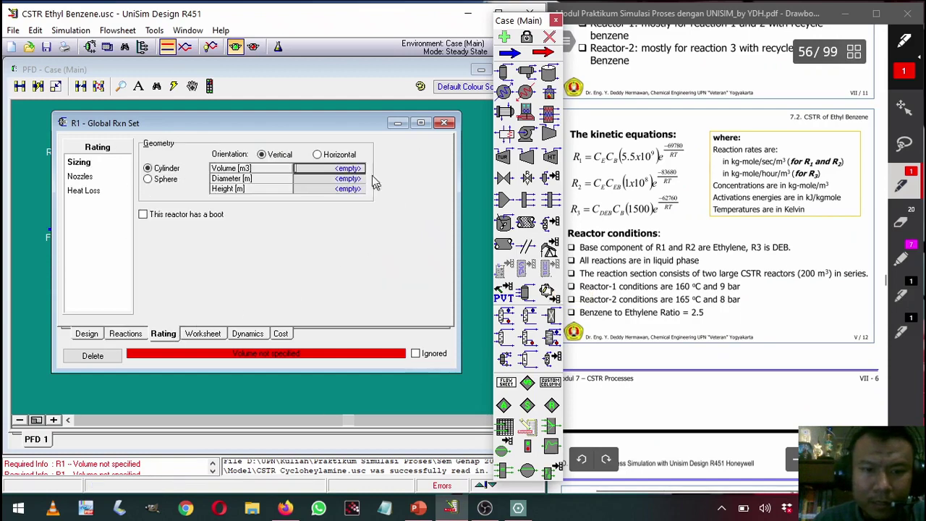
type("200")
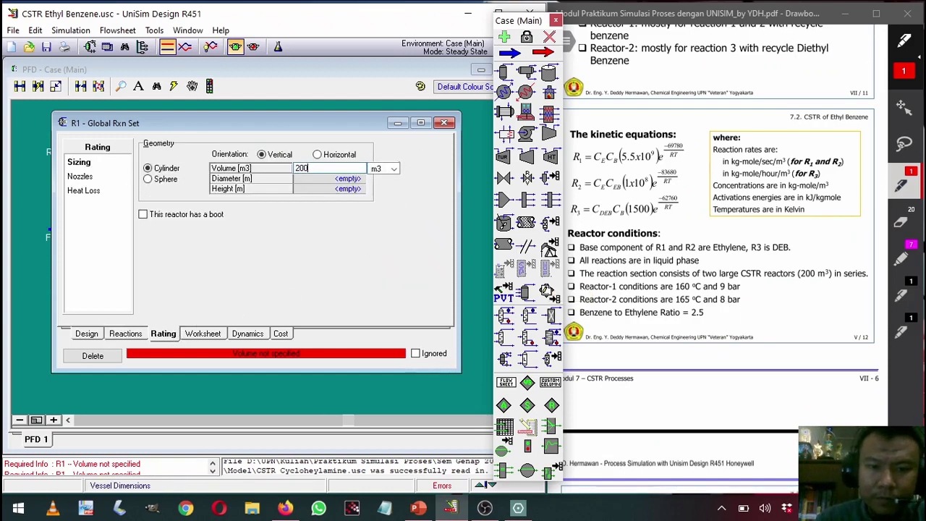
key("Return")
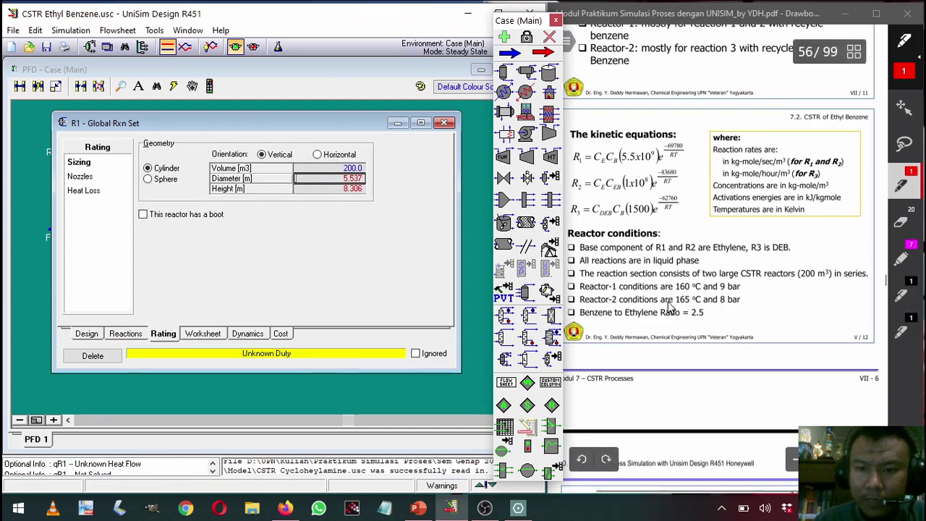
- Maximize R1's property window and set the temperature of outlet stream LR1out to 160 °C in its worksheet conditions
left_click(202, 334)
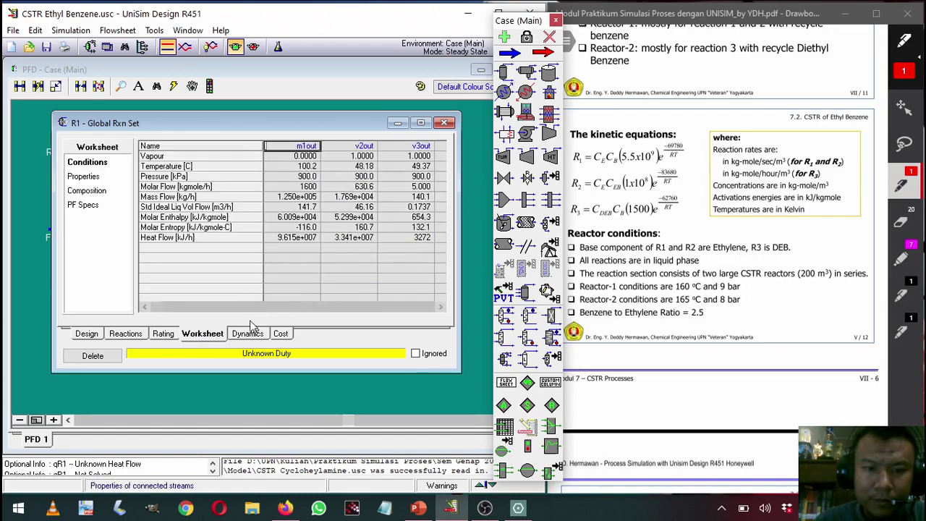
left_click(441, 308)
left_click(441, 310)
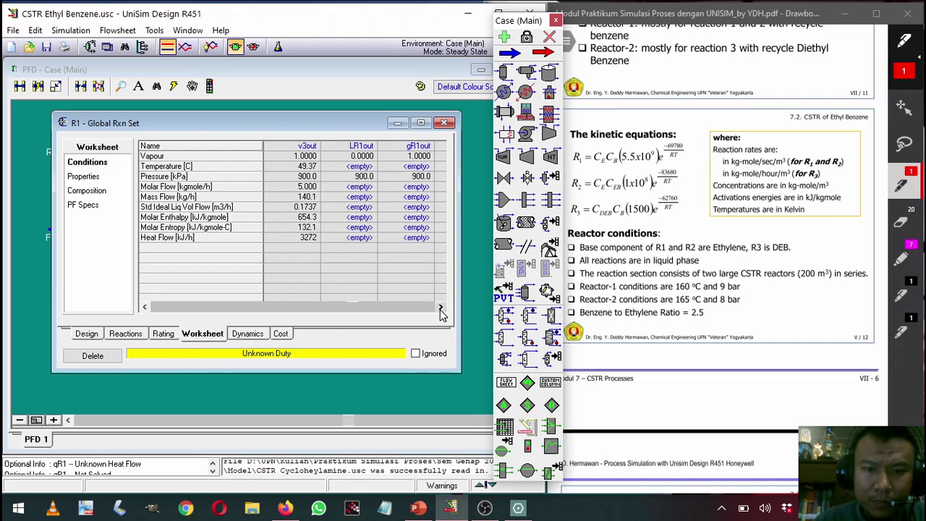
left_click(441, 310)
left_click(303, 167)
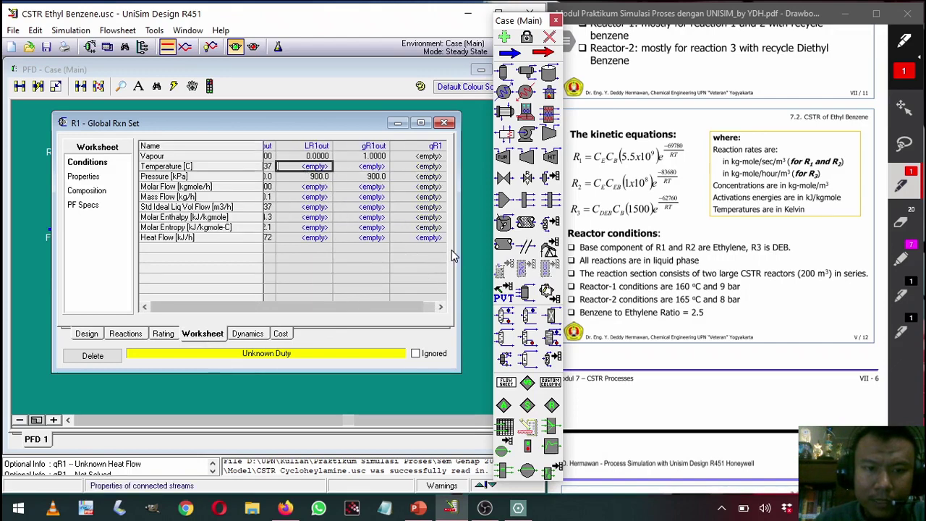
left_click(420, 122)
left_click_drag(528, 21, 556, 20)
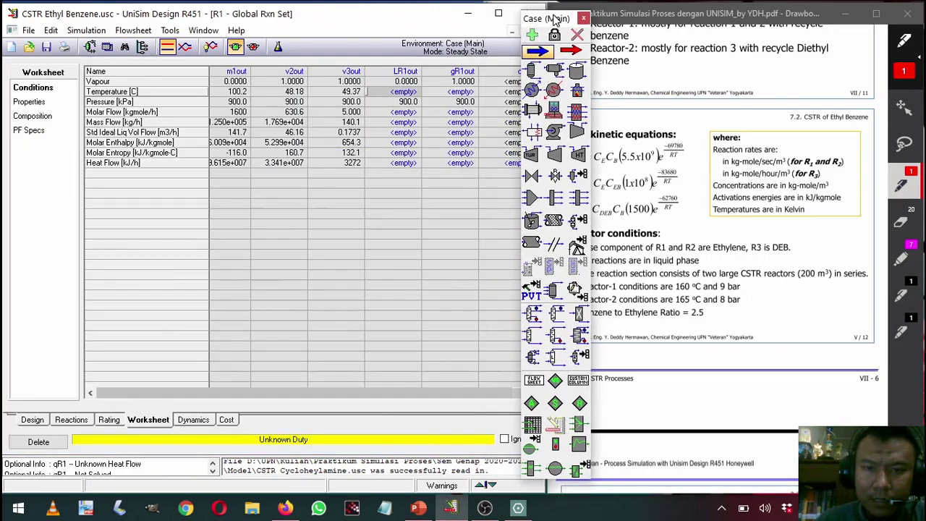
left_click(402, 92)
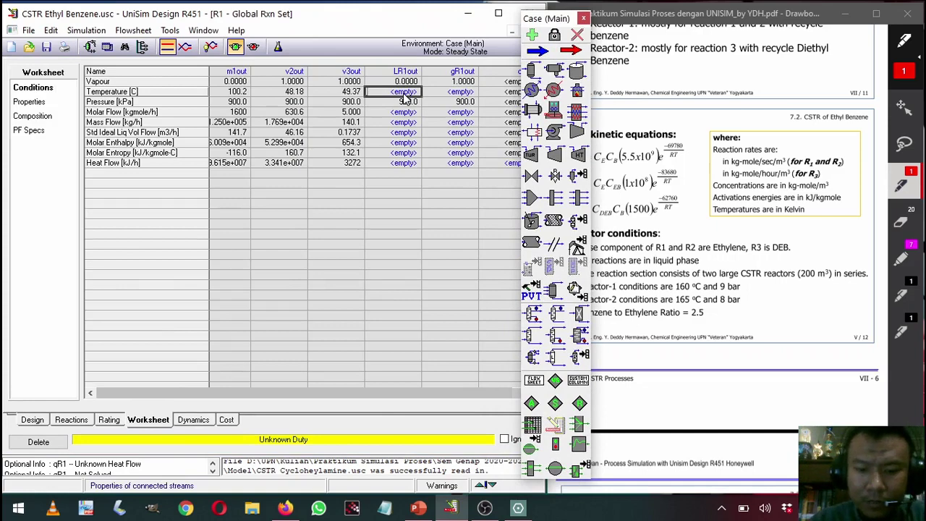
type("16")
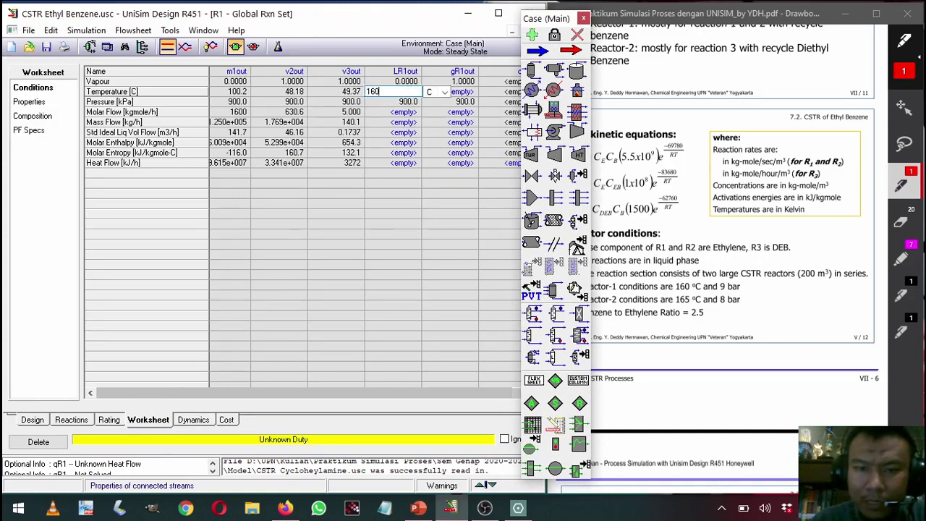
type("0")
key("Return")
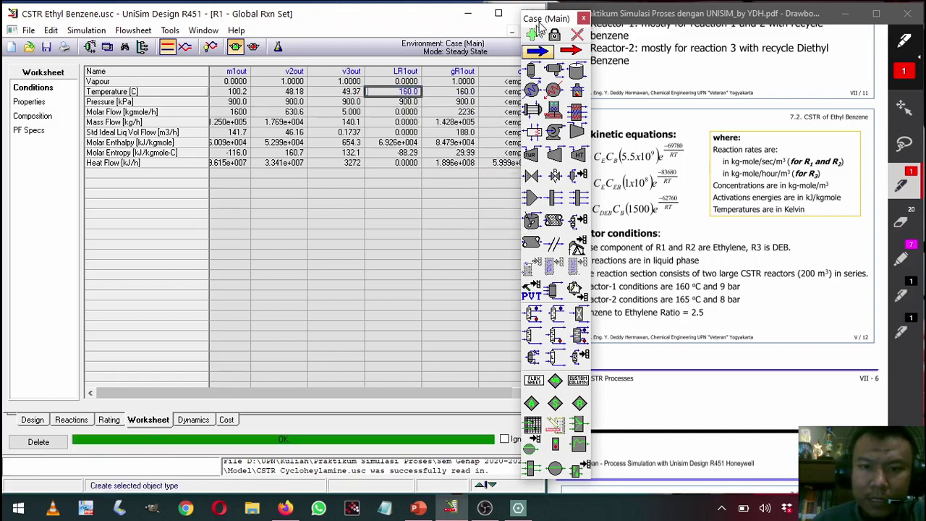
- Review the stoichiometry and reaction heat of Rxn-1, Rxn-2 and Rxn-3 in reactor R1
left_click_drag(539, 24, 543, 14)
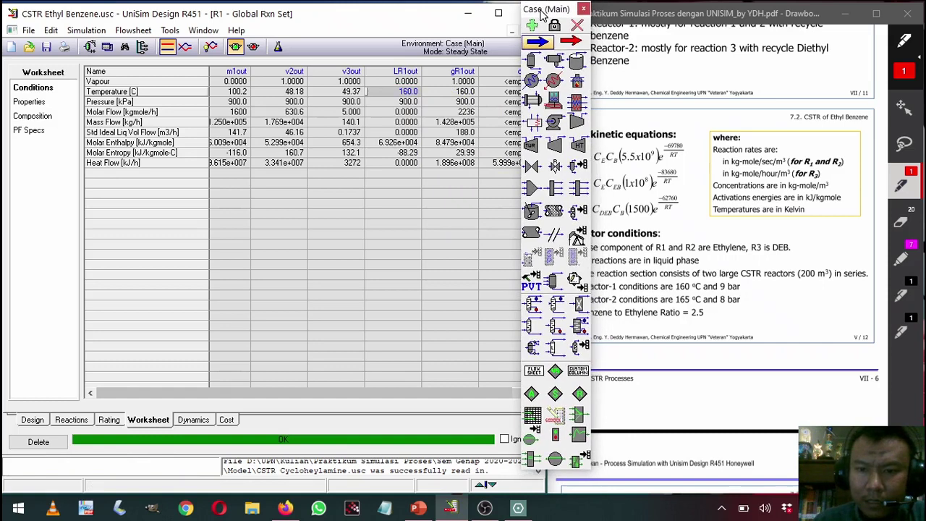
left_click(78, 420)
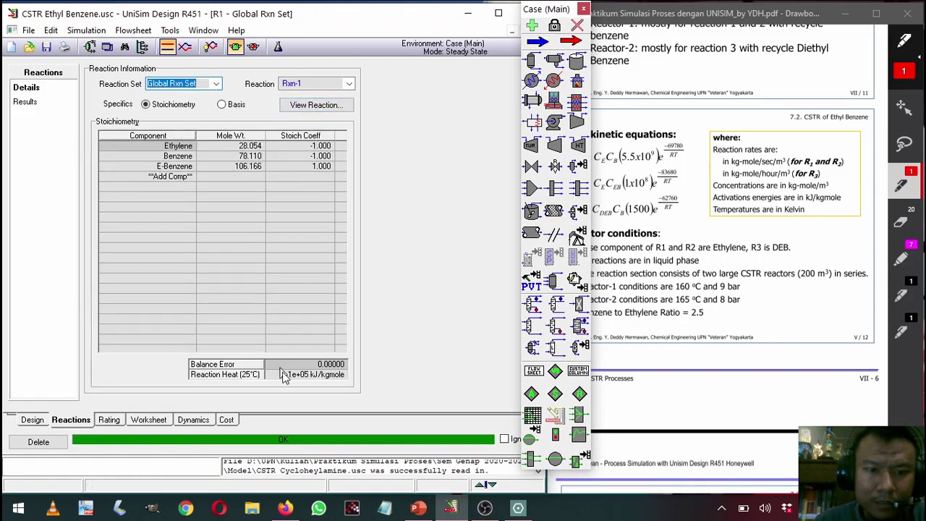
mouse_move(290, 381)
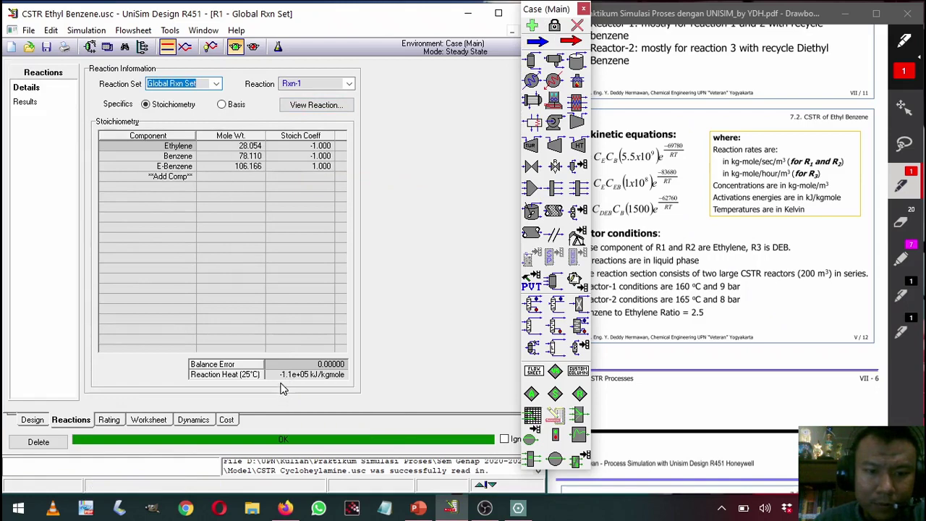
left_click(330, 84)
left_click(329, 102)
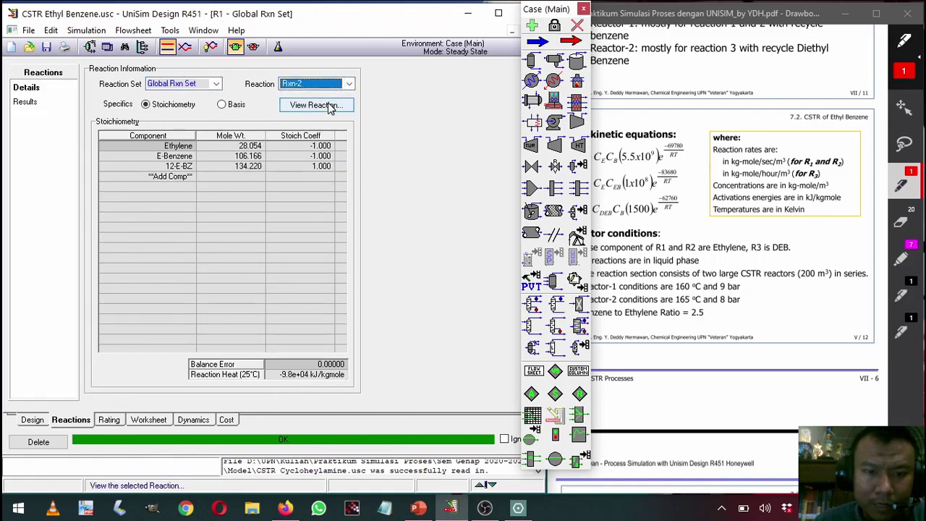
left_click(322, 85)
left_click(324, 113)
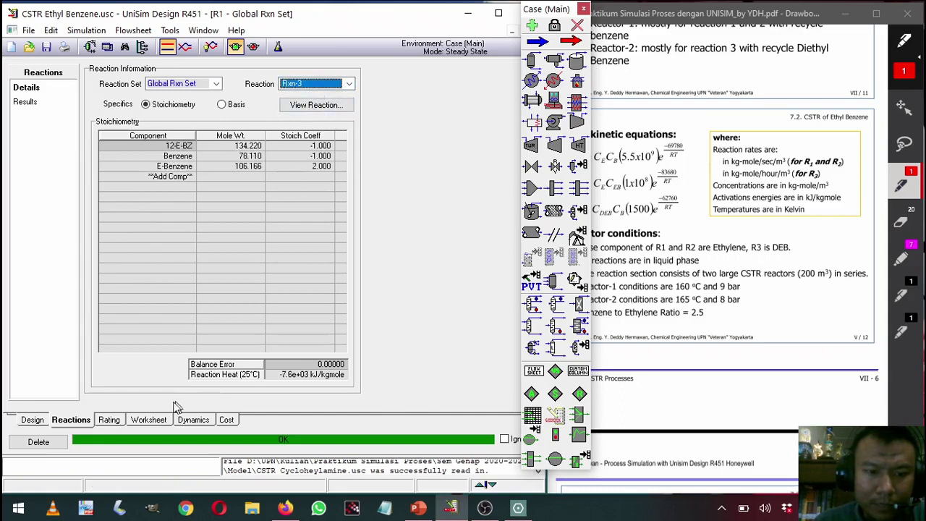
- Examine the worksheet conditions of all streams connected to R1, with the object palette moved clear of the table
left_click(150, 420)
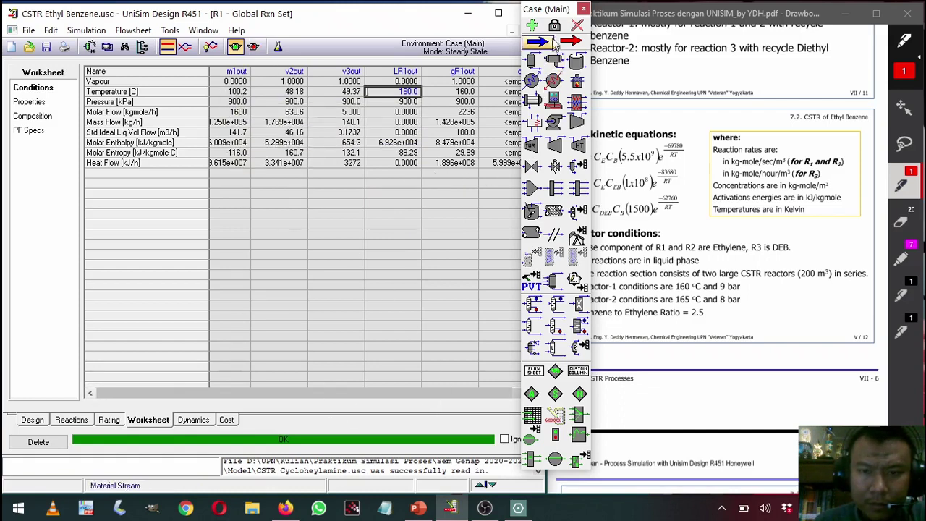
left_click_drag(542, 10, 624, 29)
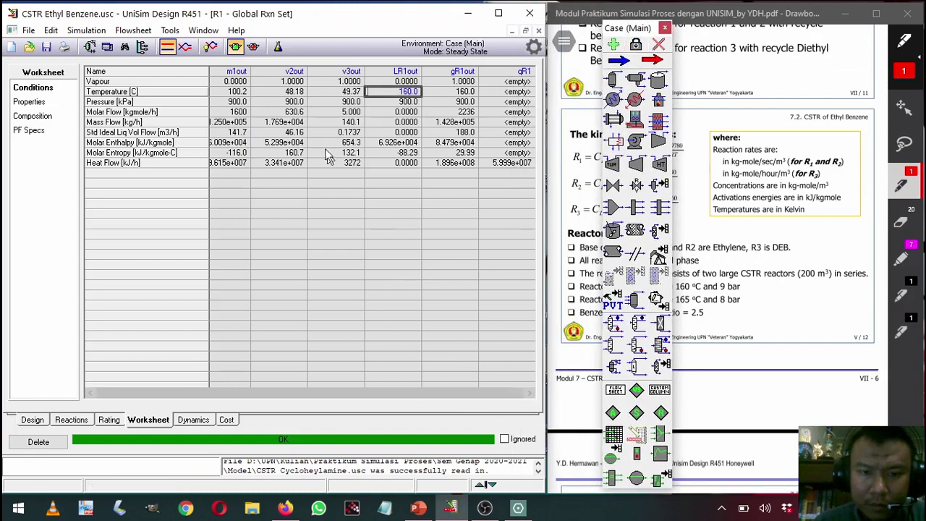
mouse_move(296, 100)
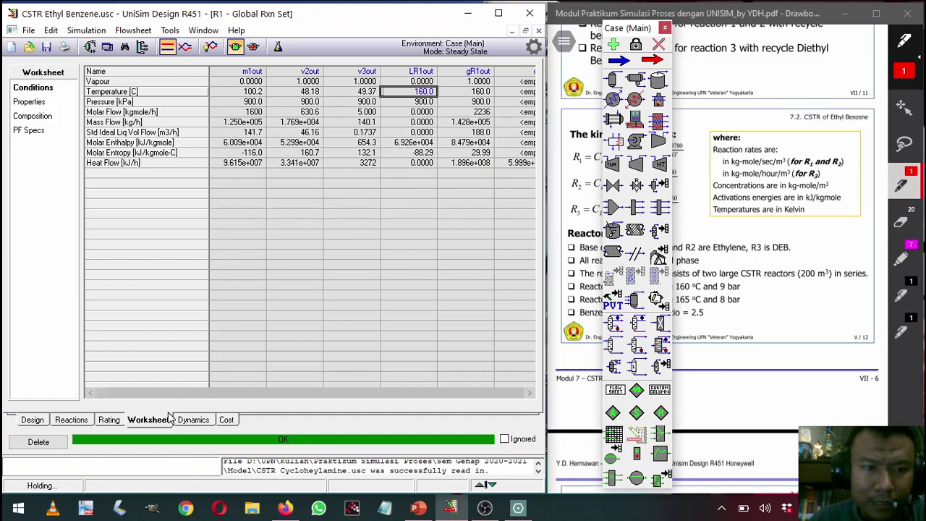
- Review R1's reaction extents, restore its window to normal size, and look up the three basic reactions in the module
left_click(72, 421)
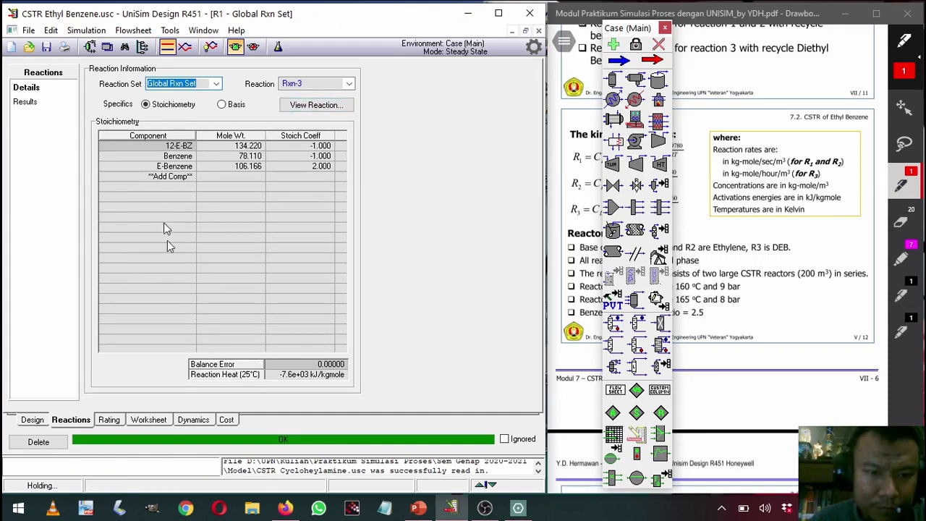
left_click(146, 144)
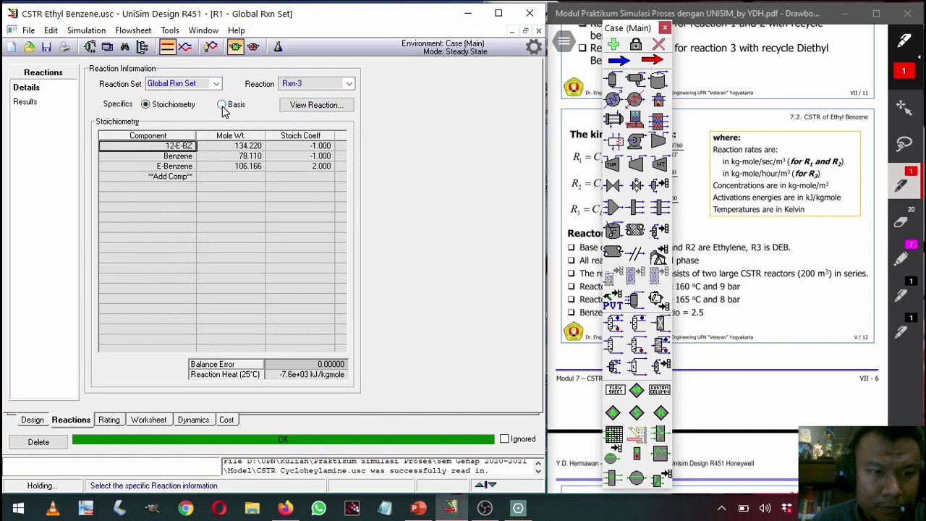
left_click(38, 106)
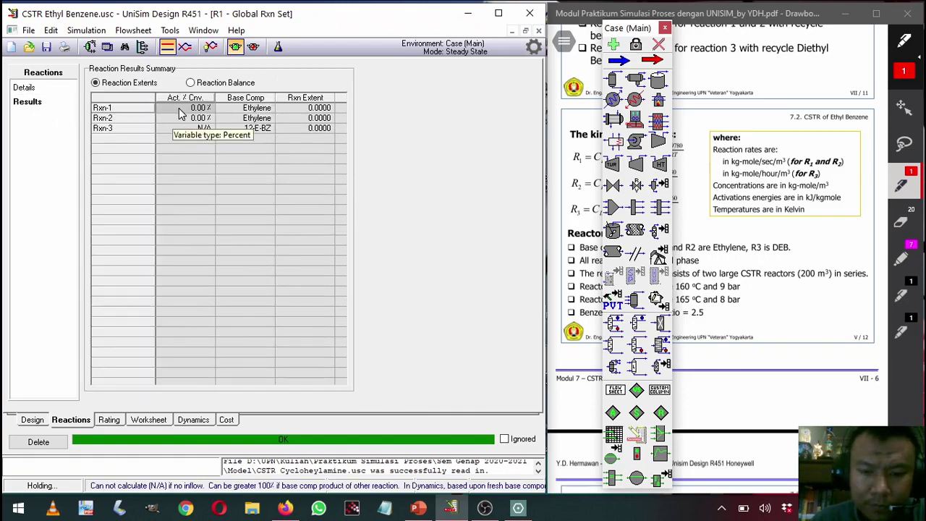
key("ctrl+F5")
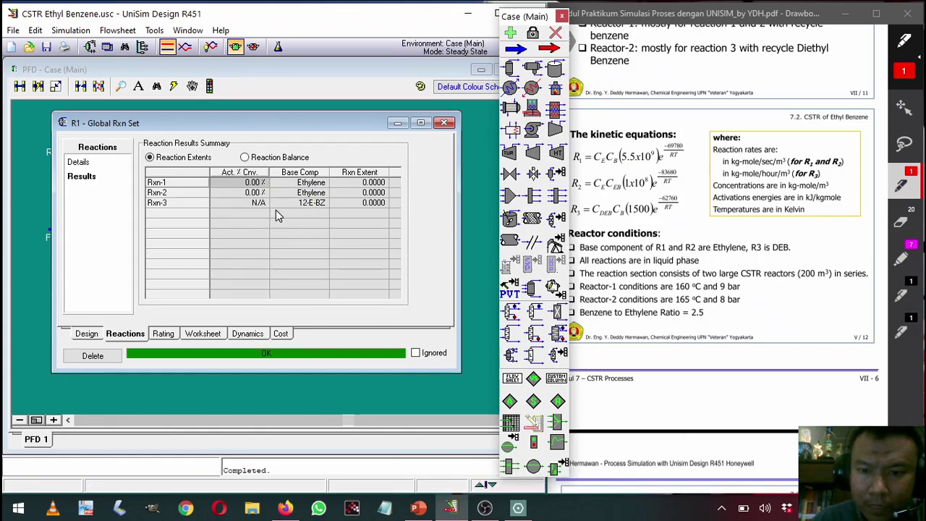
left_click_drag(528, 19, 512, 17)
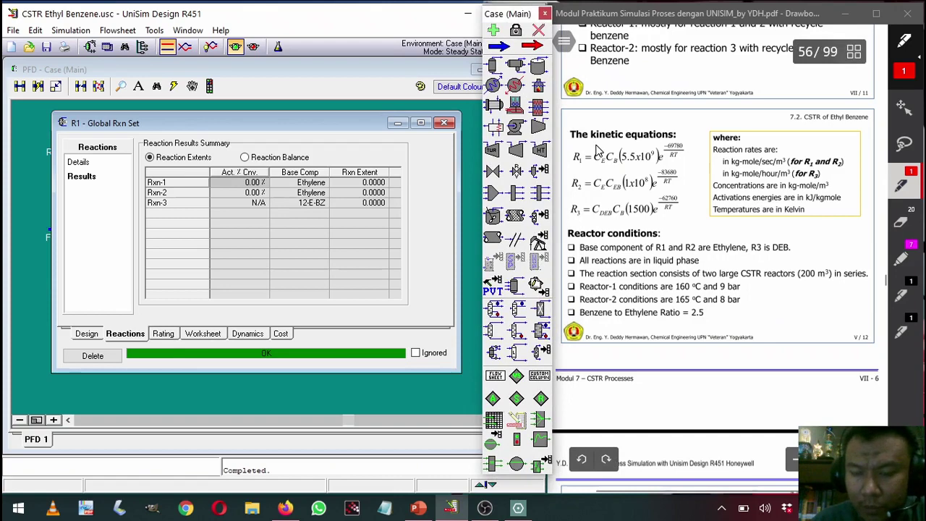
scroll(598, 149, "up", 3)
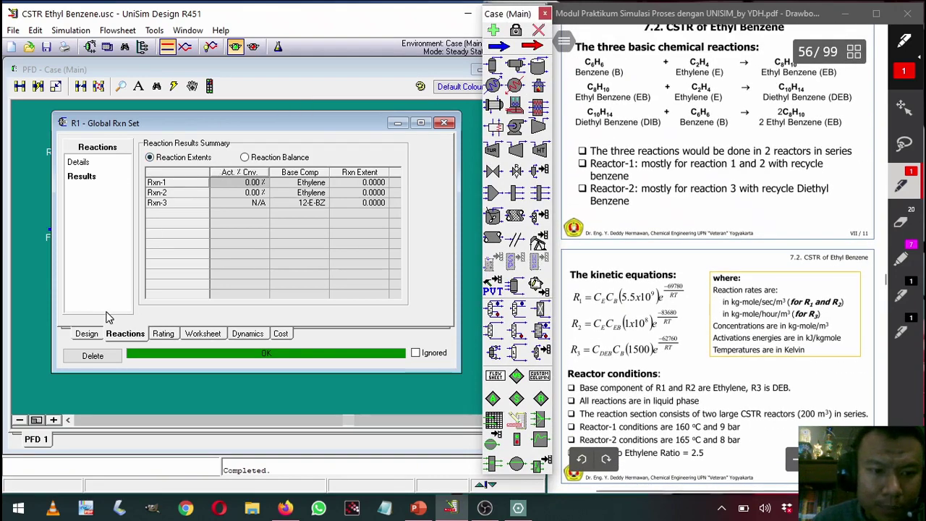
- Examine the basis settings of kinetic reaction Rxn-1 in R1, and minimize the reaction and reactor windows to show the flowsheet
left_click(78, 162)
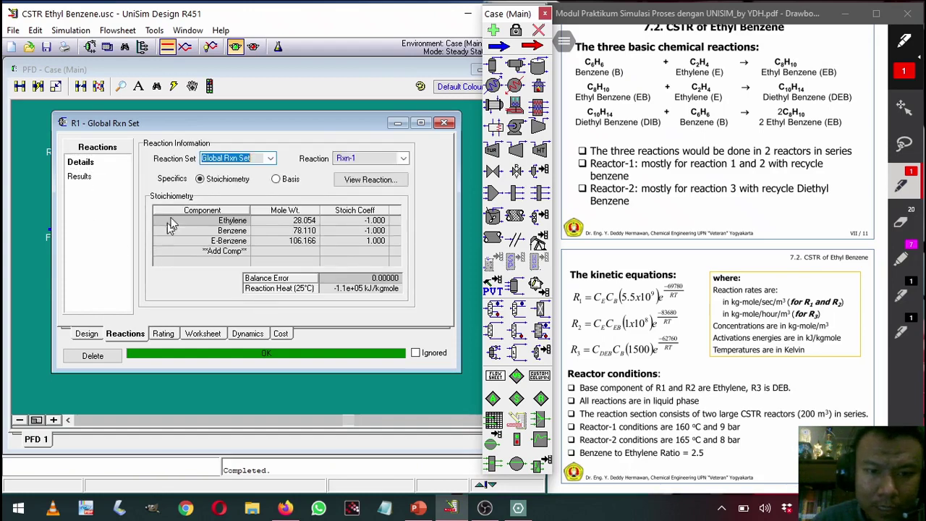
left_click(371, 179)
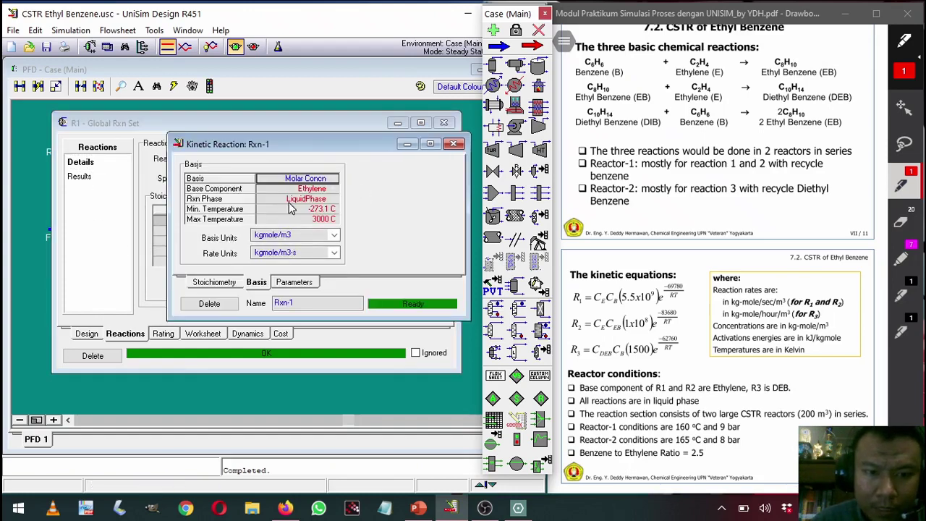
left_click_drag(336, 144, 225, 135)
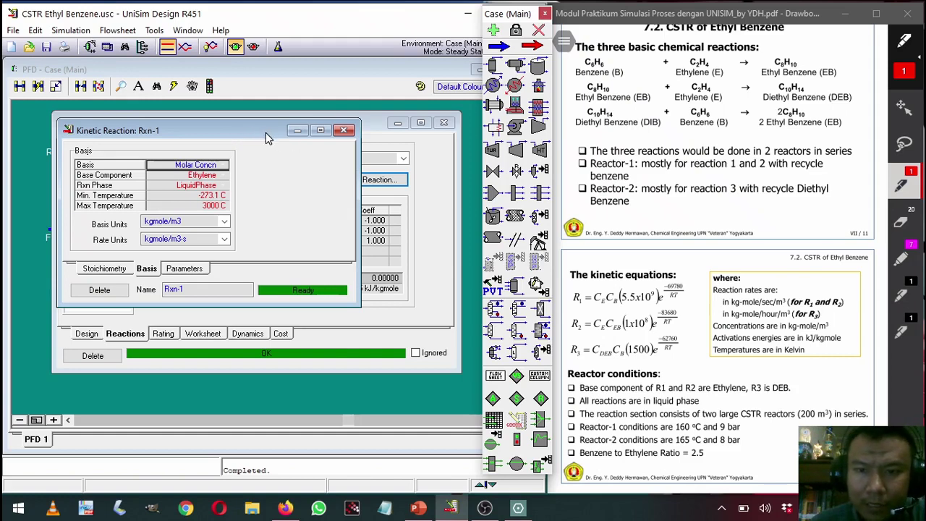
left_click_drag(266, 131, 268, 150)
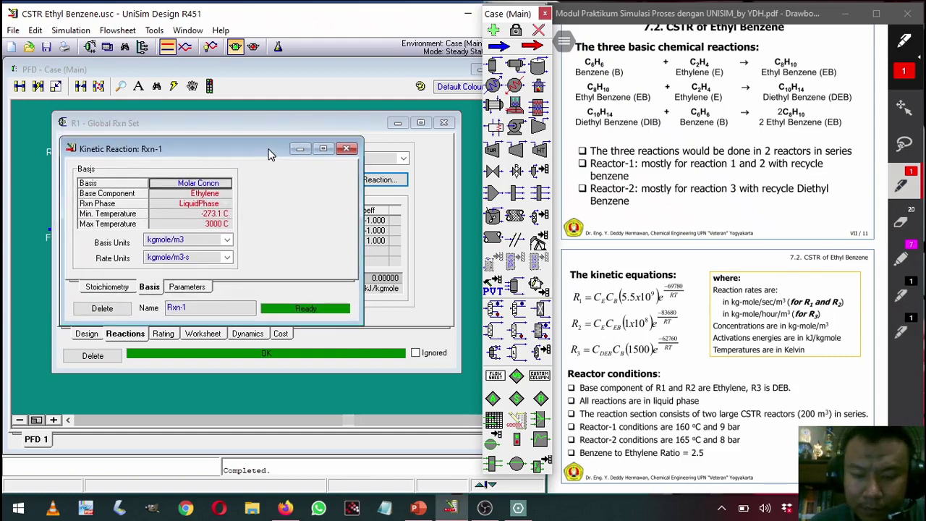
left_click(299, 149)
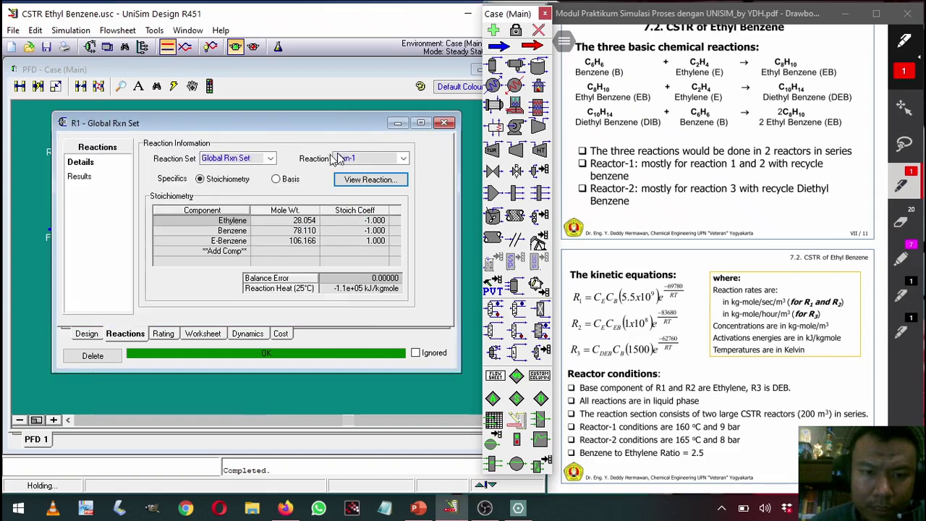
left_click(394, 123)
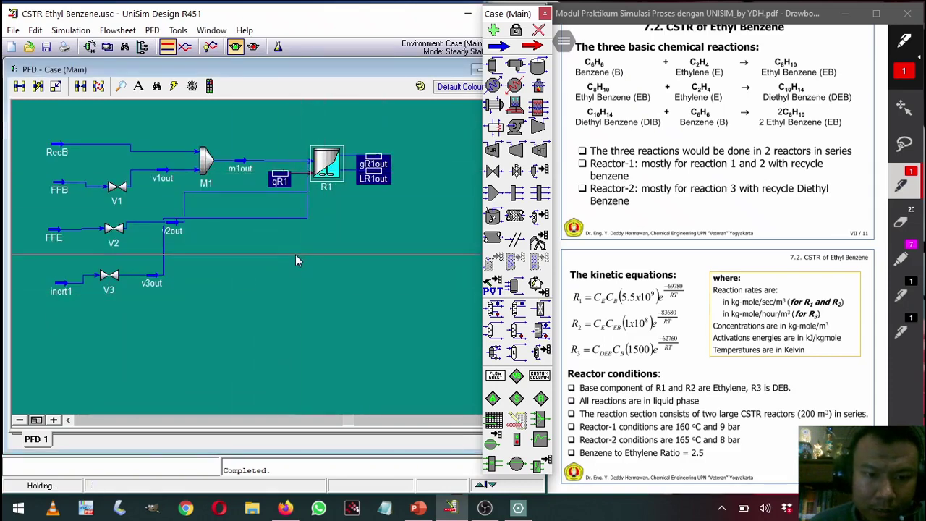
- Reopen reactor R1 and check the vapour fraction, temperature and pressure of streams m1out, v2out and v3out, plus the reaction extents
mouse_move(375, 178)
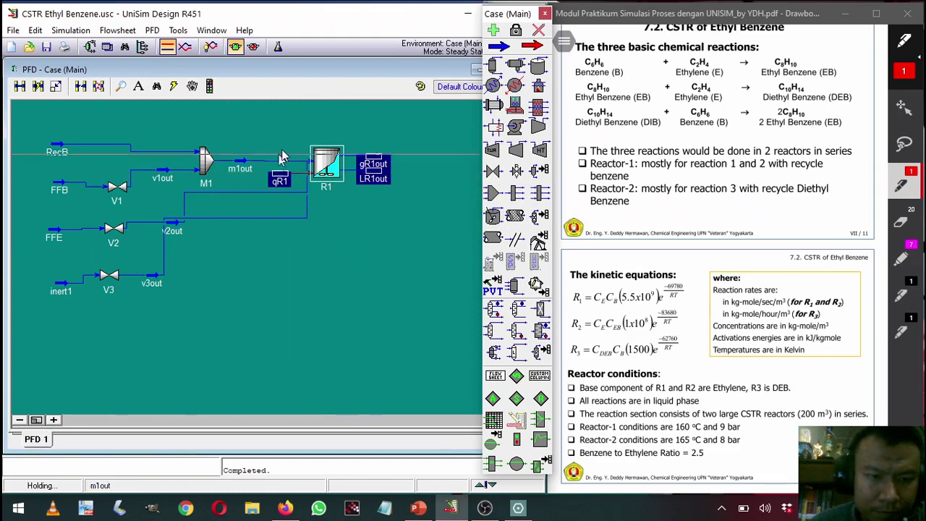
double_click(330, 166)
left_click(201, 337)
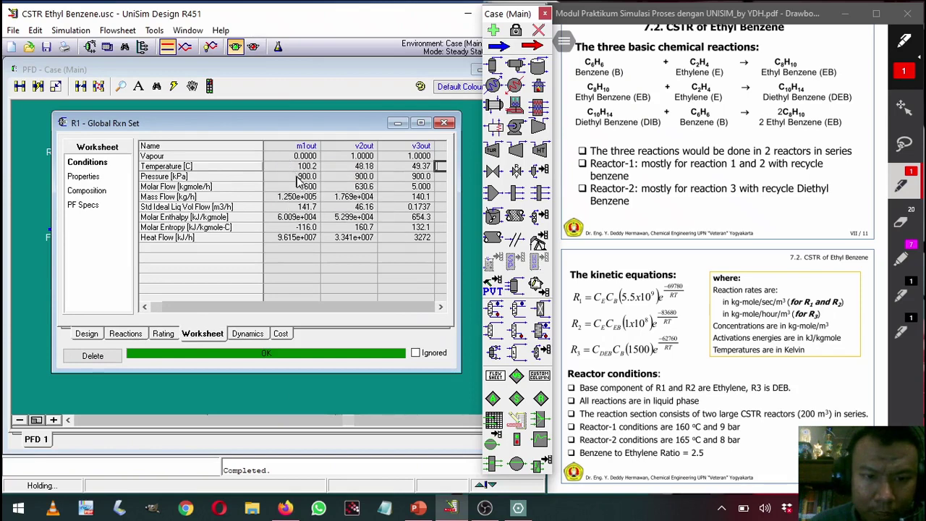
mouse_move(305, 181)
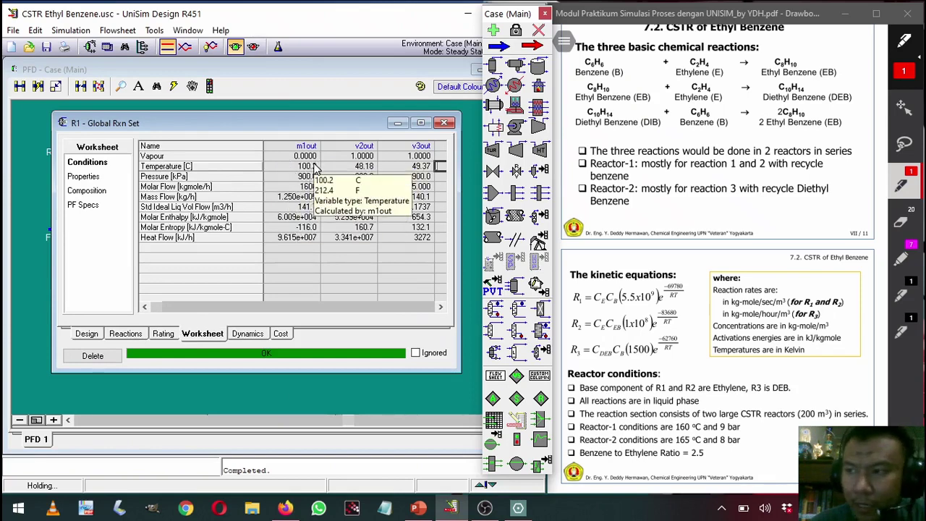
mouse_move(313, 161)
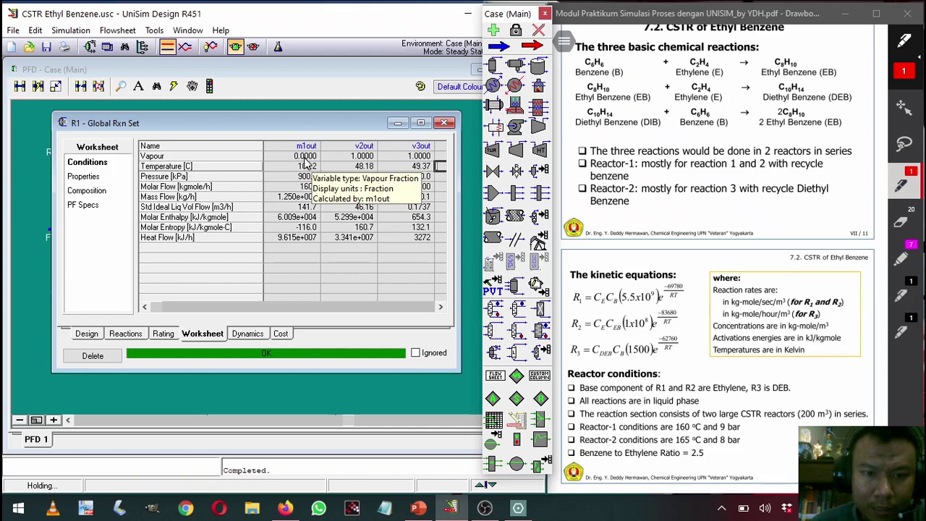
mouse_move(394, 160)
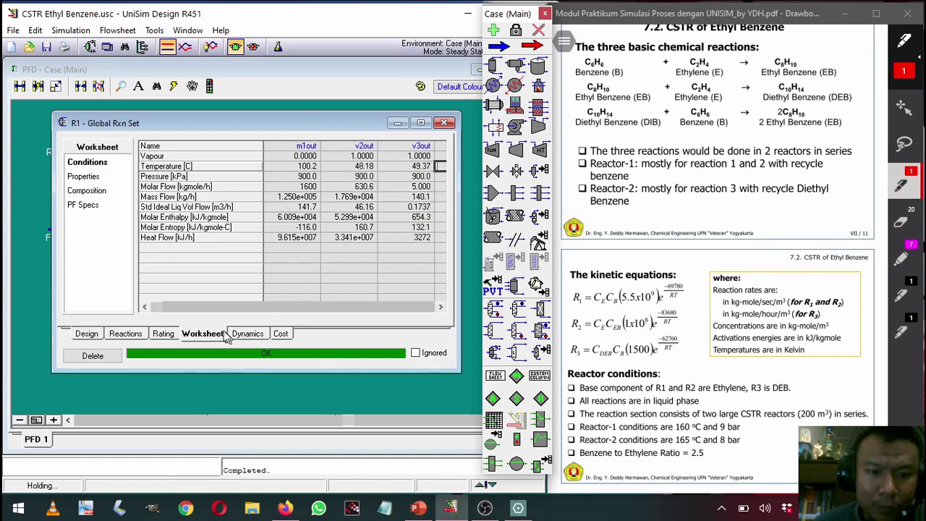
left_click(116, 335)
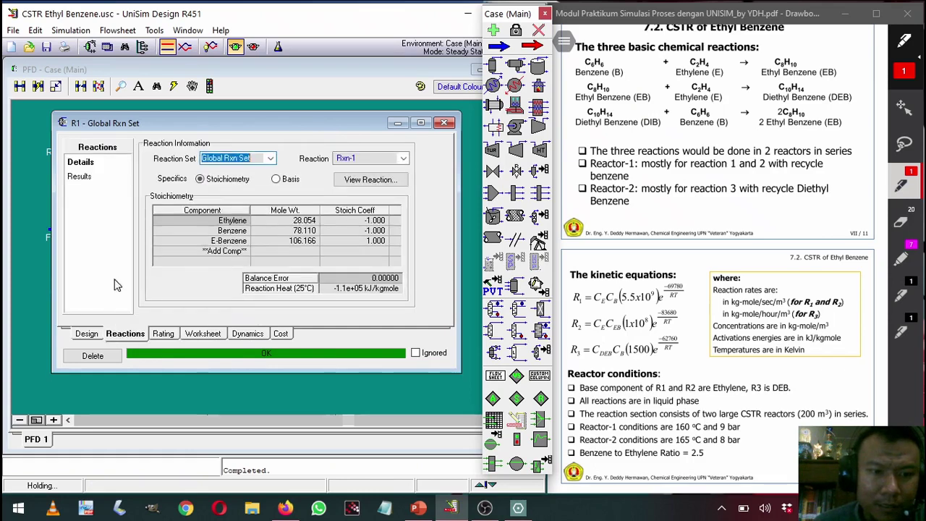
left_click(81, 177)
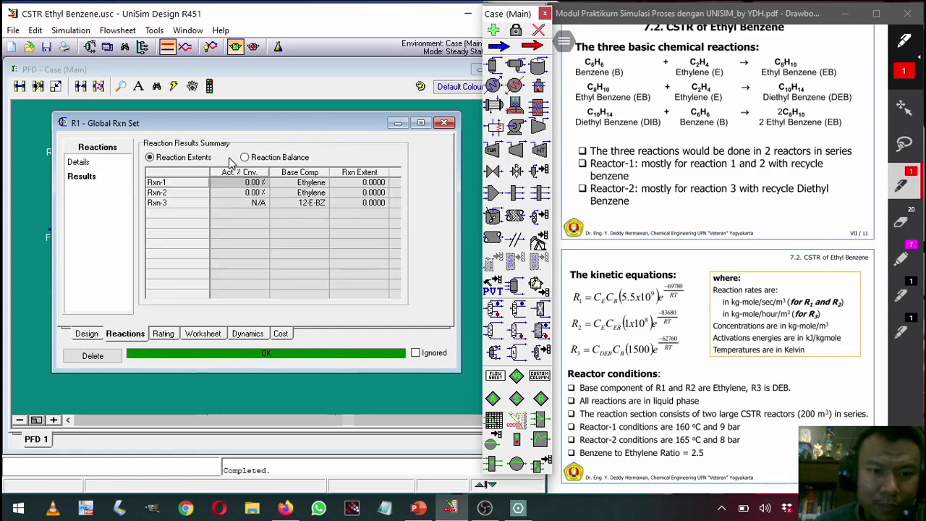
- Set the reaction phase of kinetic reaction Rxn-1 in reactor R1 to Overall and close its window
left_click(78, 162)
left_click(372, 179)
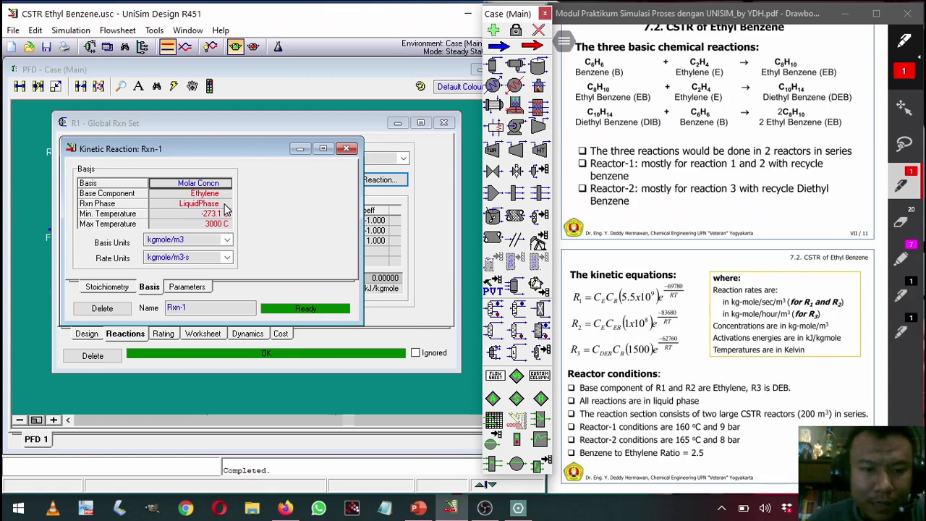
left_click(227, 206)
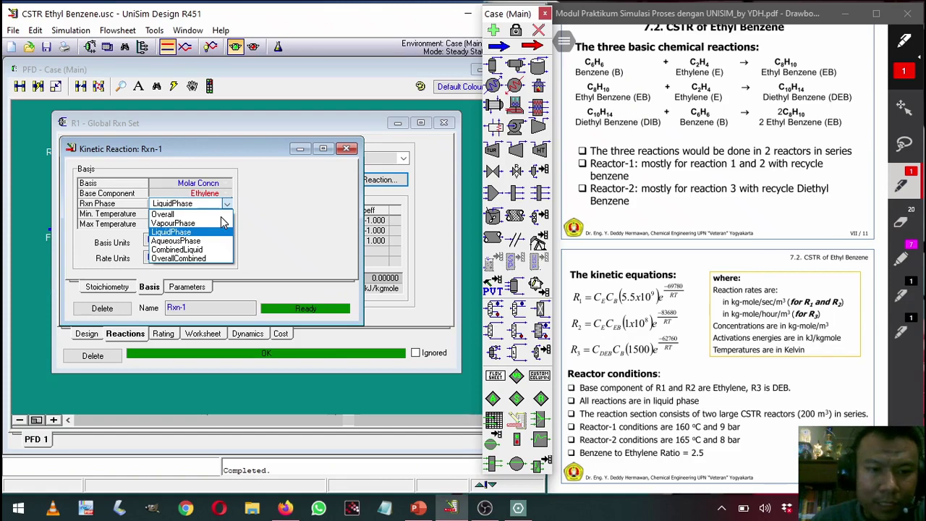
left_click(162, 214)
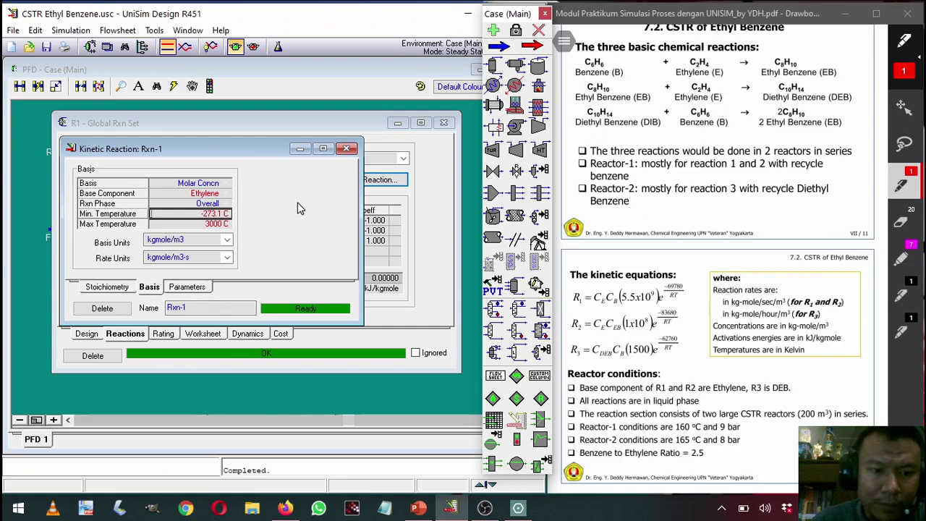
left_click(346, 148)
- Set the reaction phase of kinetic reaction Rxn-2 to Overall and recheck its basis settings
left_click(373, 165)
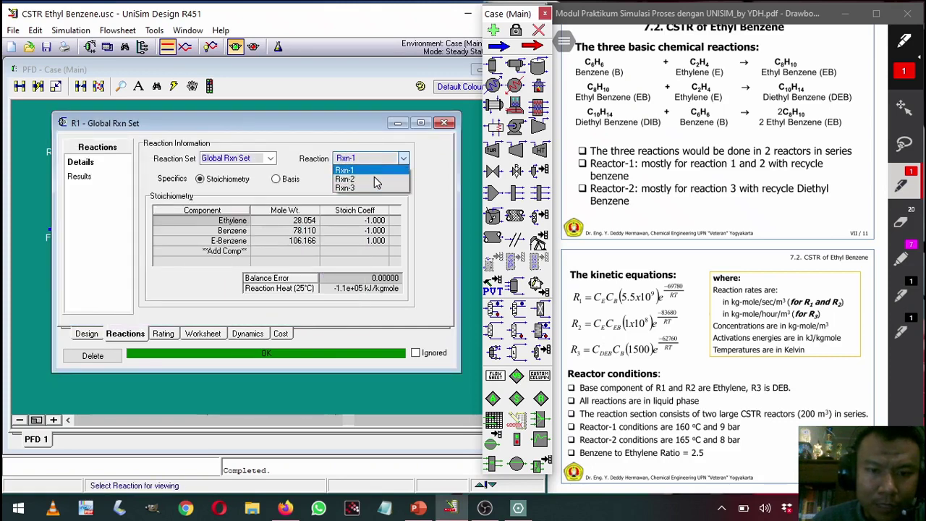
left_click(365, 177)
left_click(358, 180)
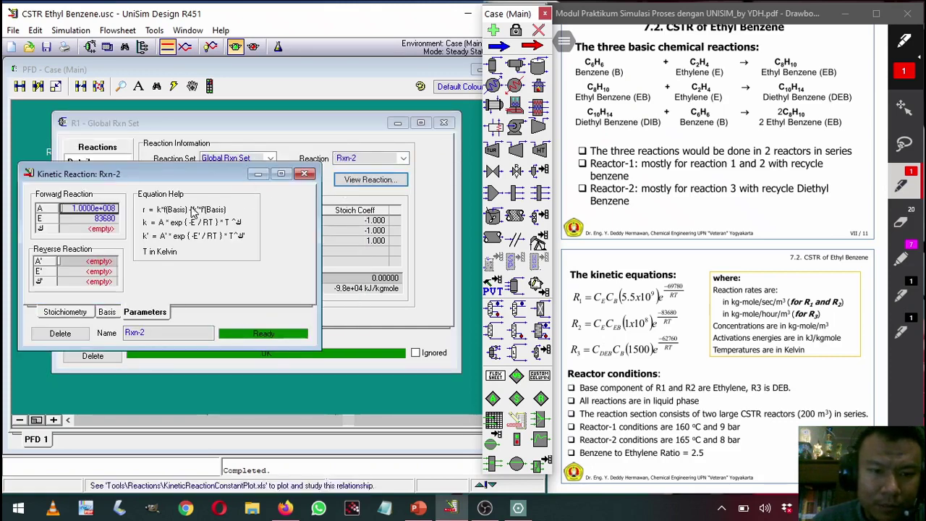
left_click(107, 311)
left_click(148, 229)
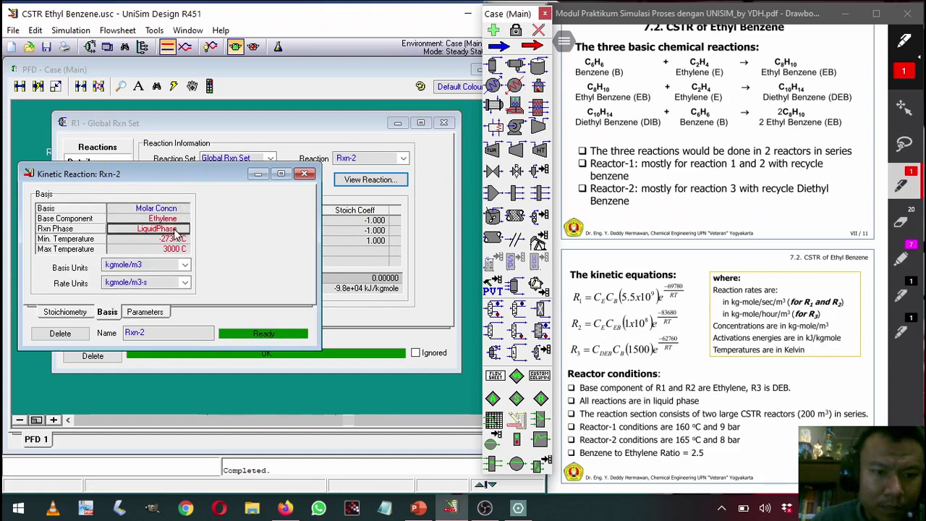
left_click(184, 228)
left_click(185, 246)
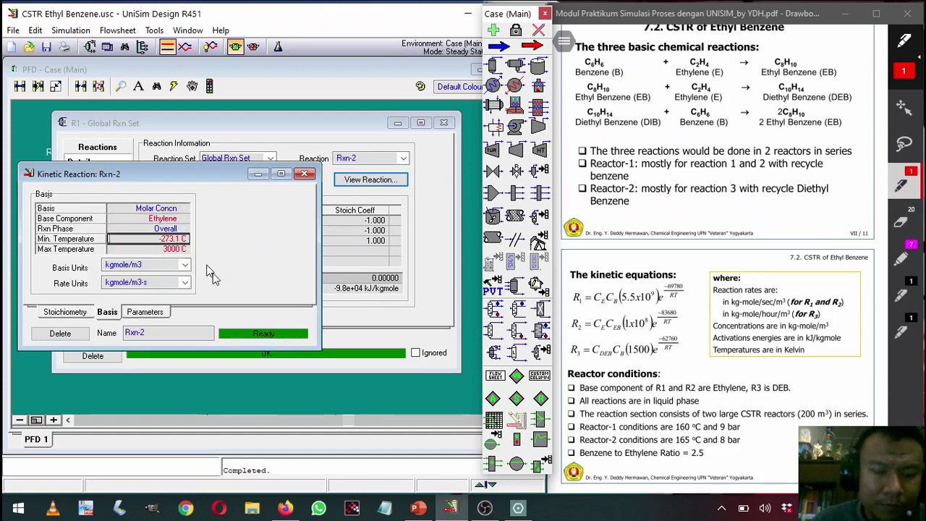
left_click(304, 173)
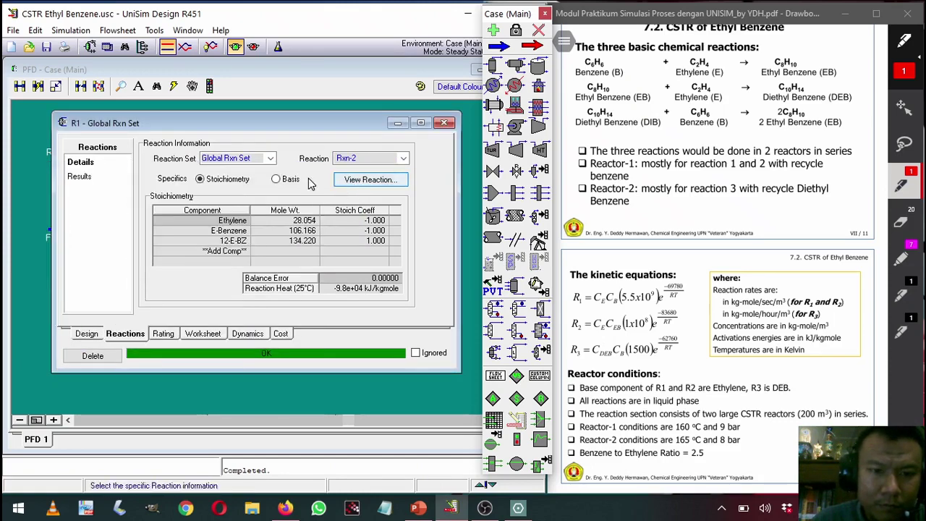
left_click(368, 180)
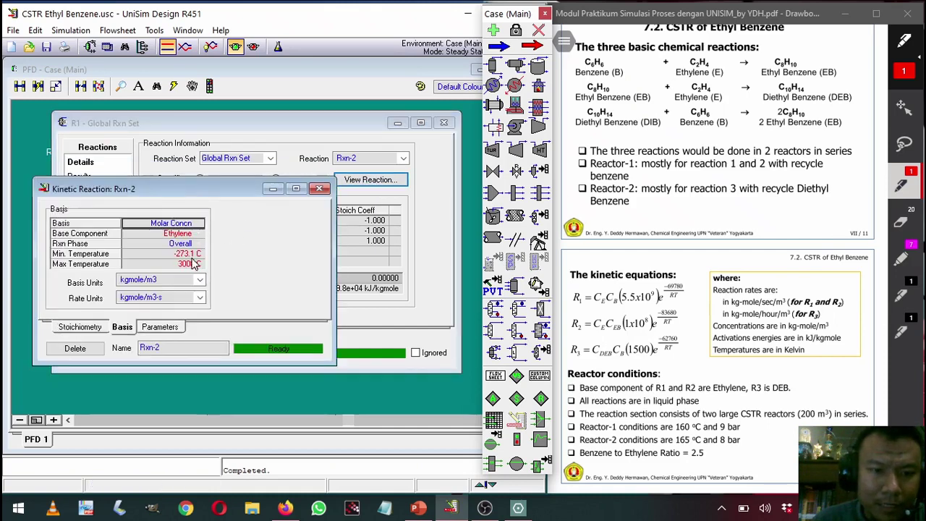
left_click(319, 188)
- Set the reaction phase of kinetic reaction Rxn-3 to Overall and review the reaction extents in R1's results
left_click(355, 159)
left_click(363, 188)
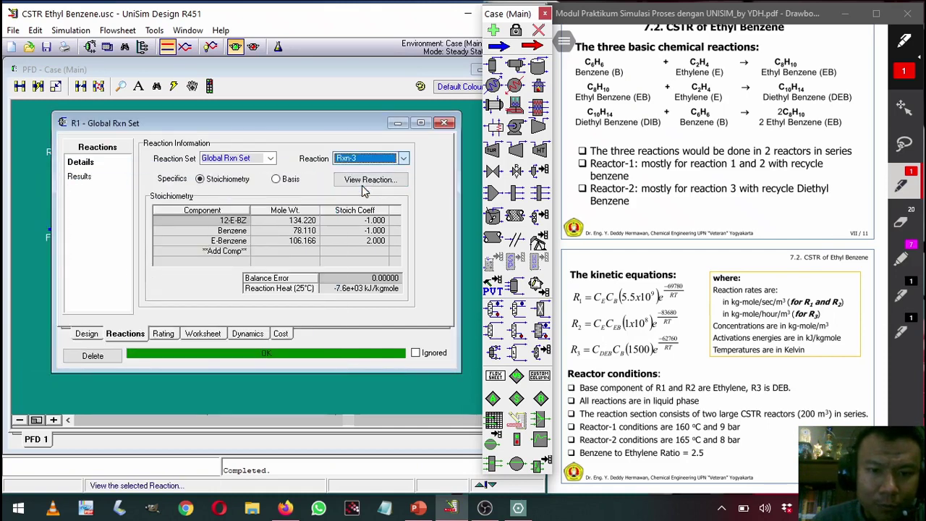
left_click(368, 180)
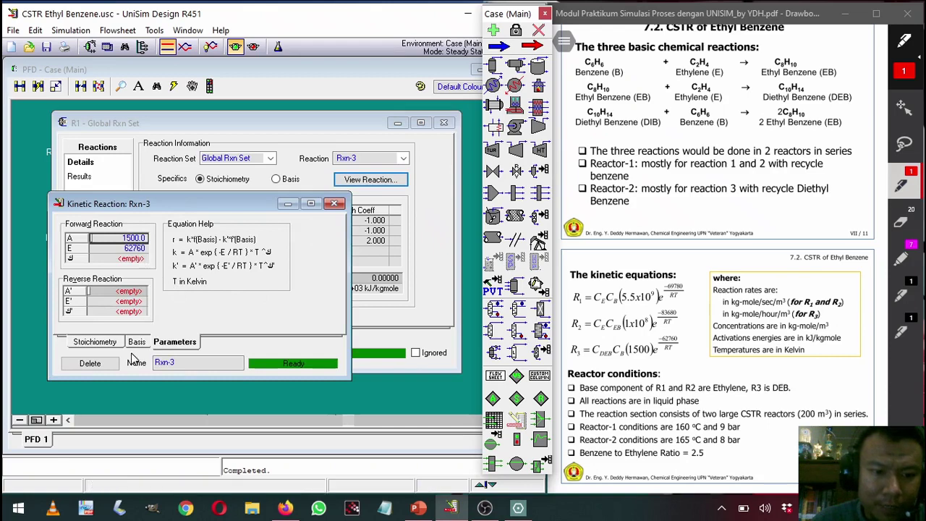
left_click(136, 342)
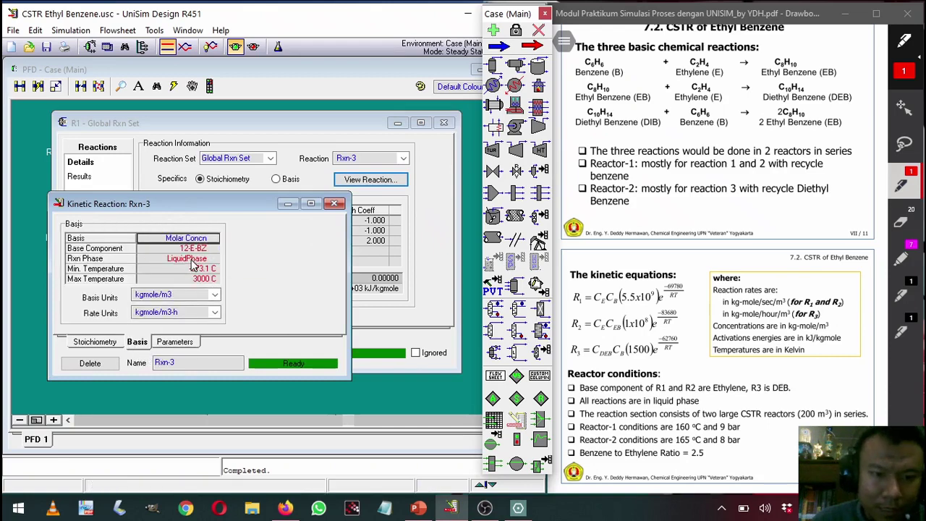
left_click(214, 263)
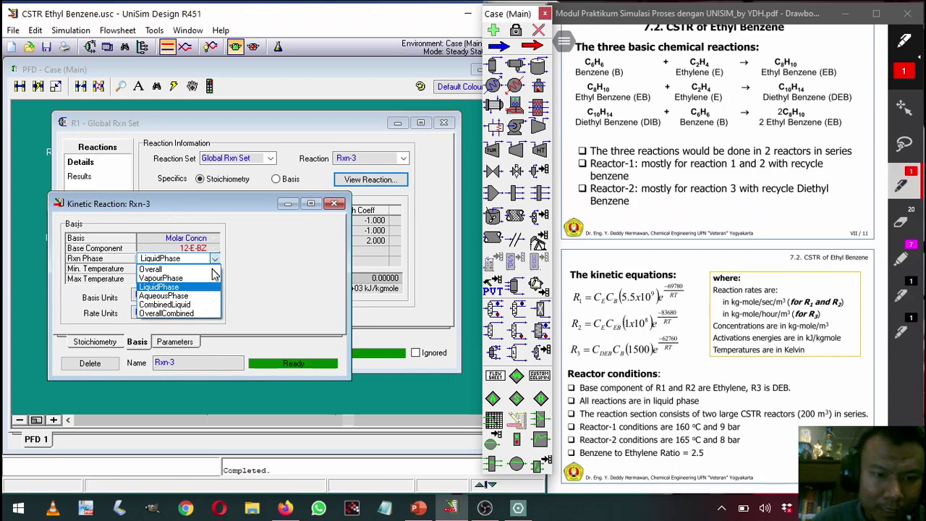
left_click(211, 270)
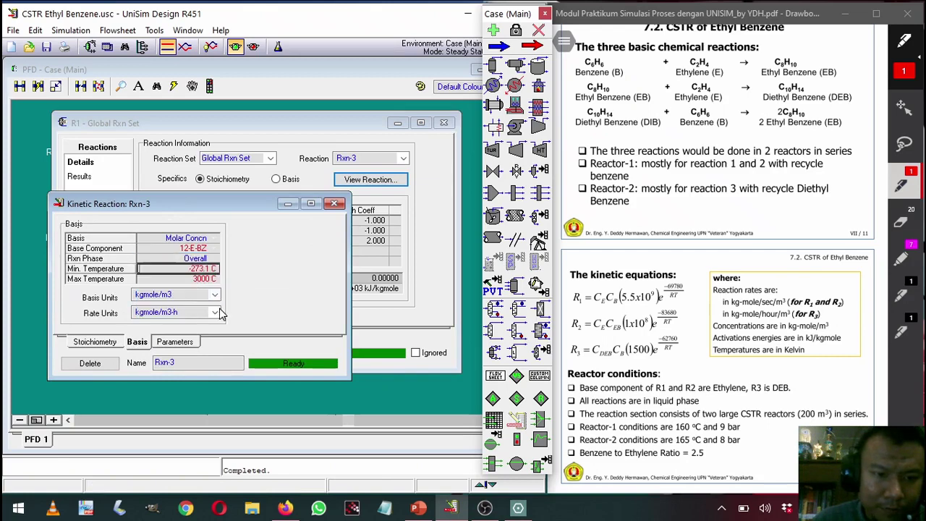
left_click(335, 203)
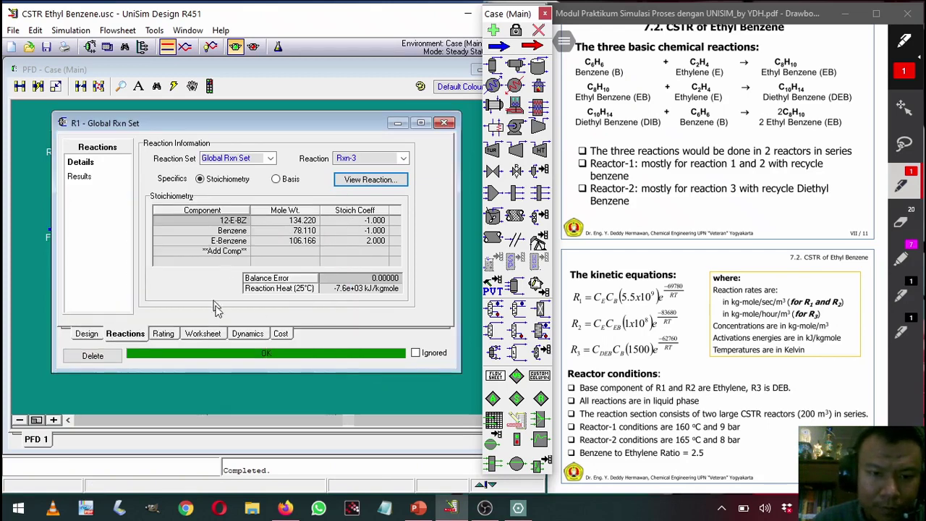
left_click(86, 178)
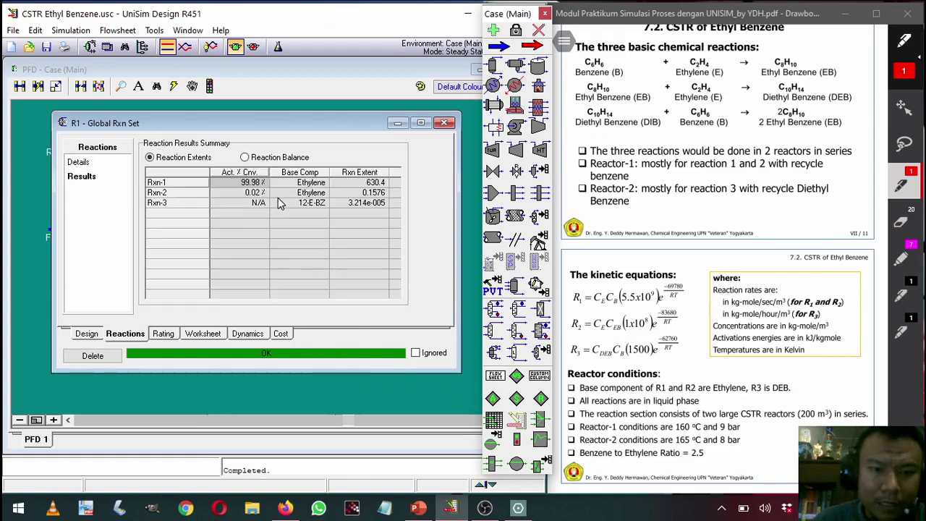
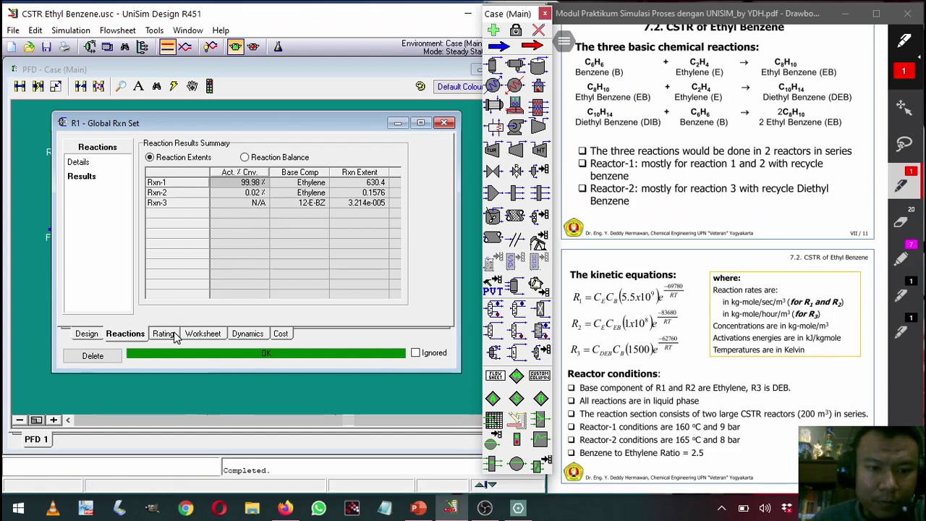
- Check the conditions of R1's connected streams, including LR1out, gR1out and the heat flow of energy stream qR1
left_click(198, 334)
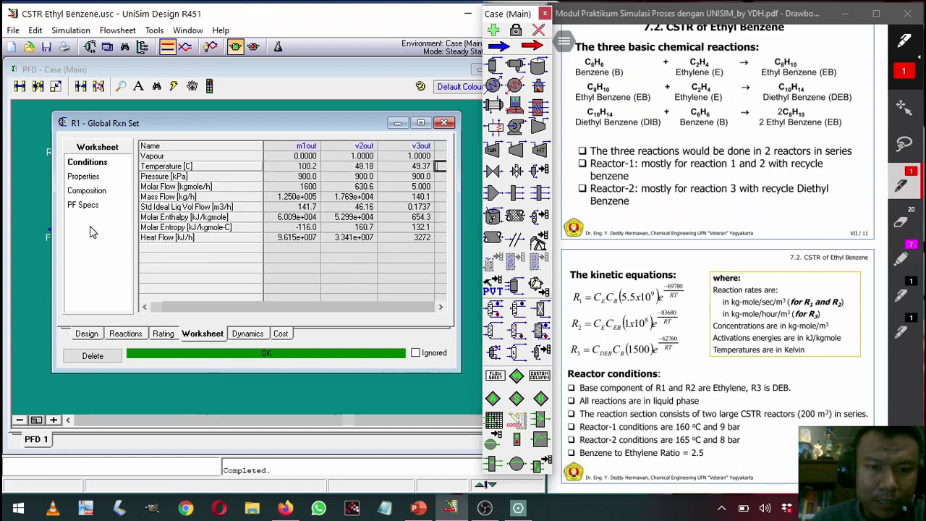
left_click_drag(52, 227, 12, 227)
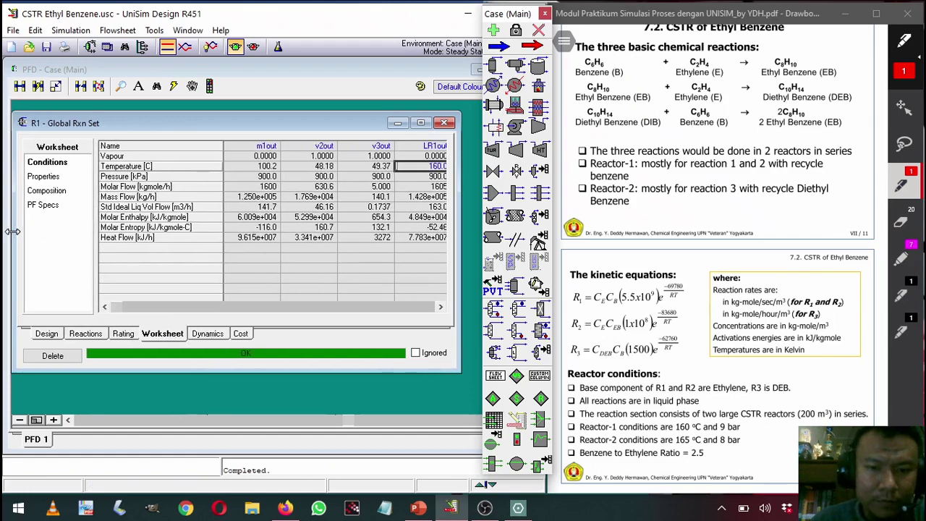
left_click(443, 307)
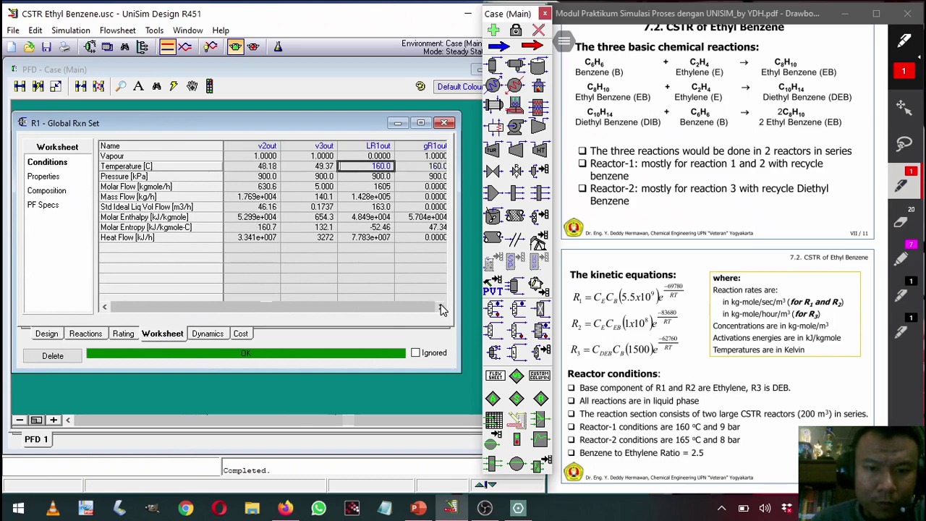
left_click(443, 307)
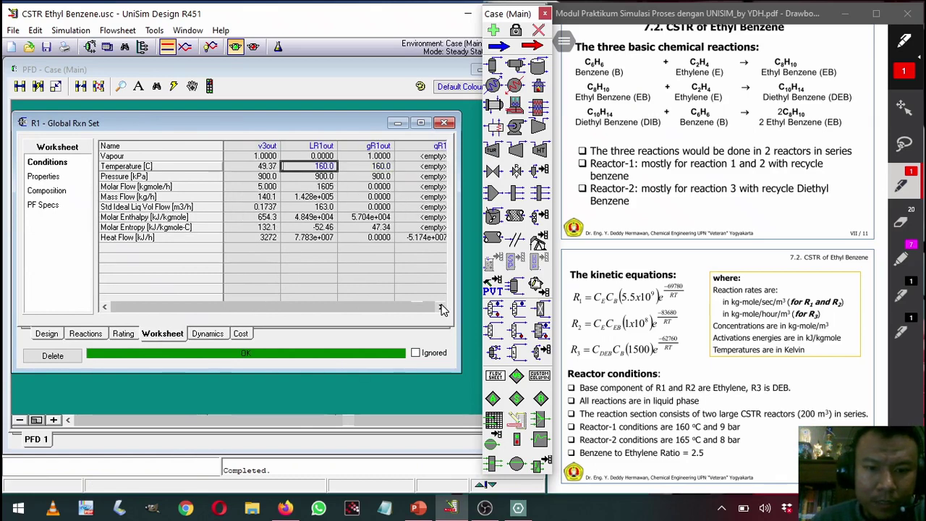
left_click(442, 307)
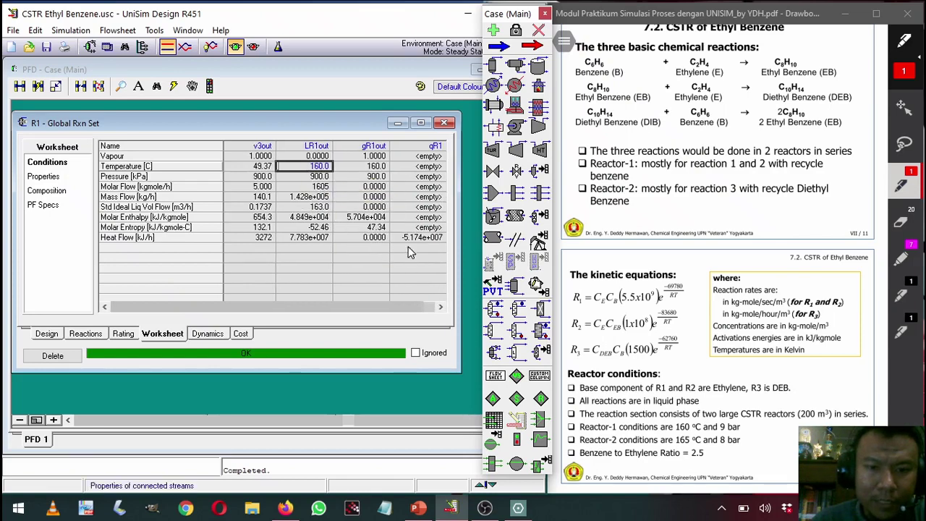
mouse_move(415, 246)
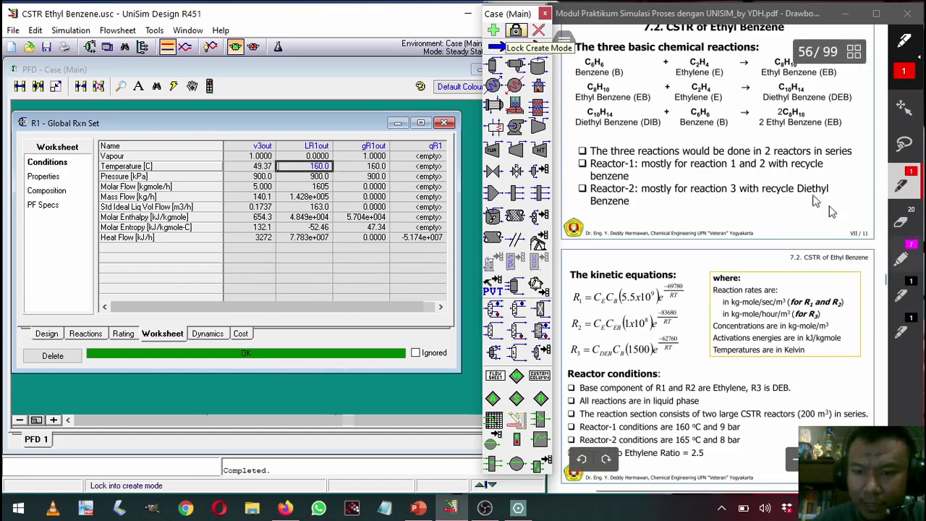
- Look through the module's CSTR-1 pages, from the feed conditions to the Fig. 7.9 workbook, and return to the Fig. 7.7 flow diagram
scroll(641, 308, "down", 2)
scroll(641, 307, "up", 2)
scroll(641, 307, "down", 5)
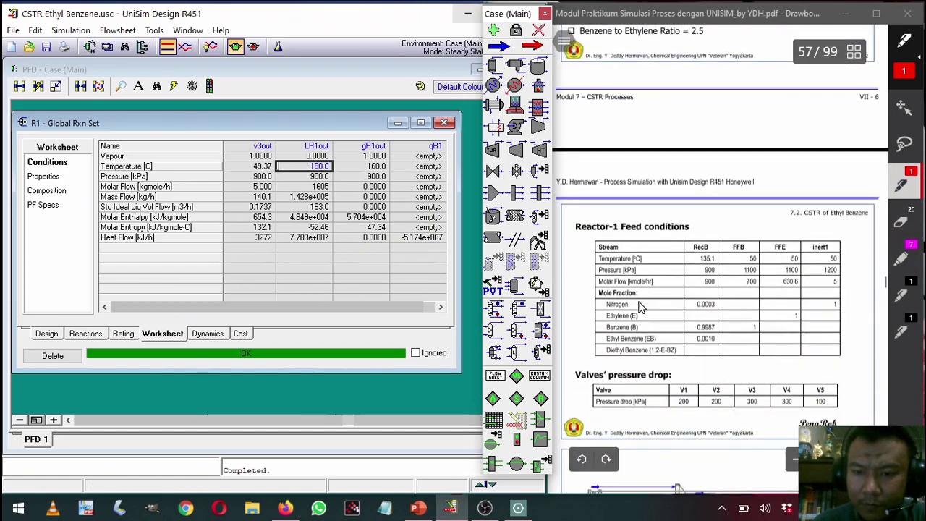
scroll(641, 307, "down", 1)
scroll(639, 308, "down", 6)
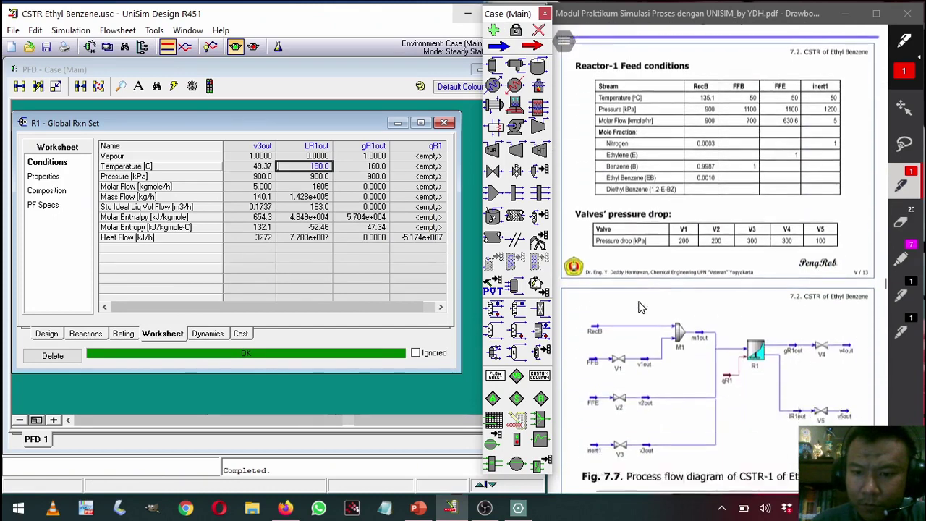
scroll(639, 307, "down", 7)
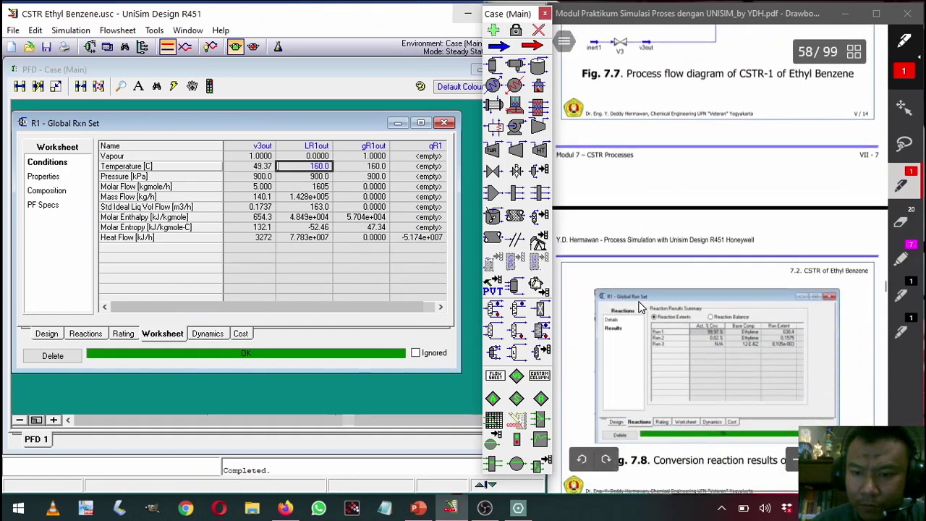
scroll(639, 307, "down", 4)
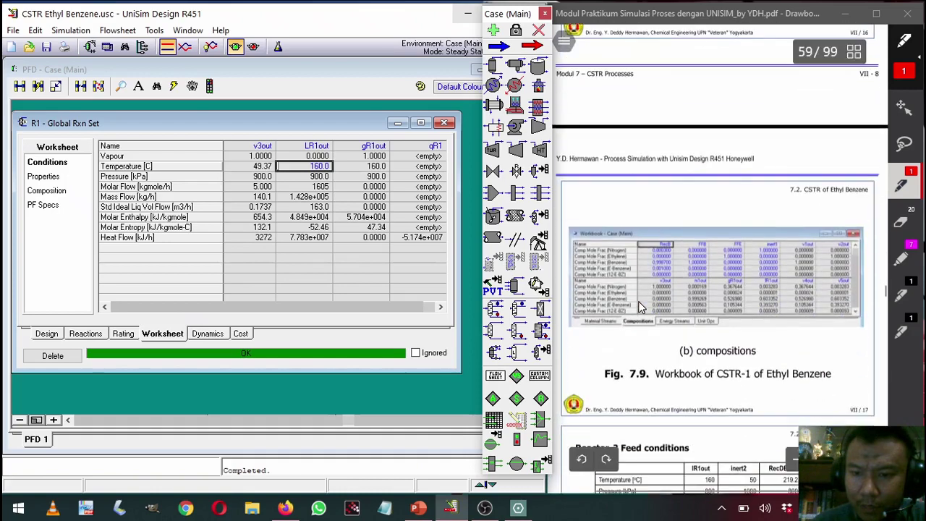
scroll(640, 307, "up", 8)
scroll(640, 307, "up", 3)
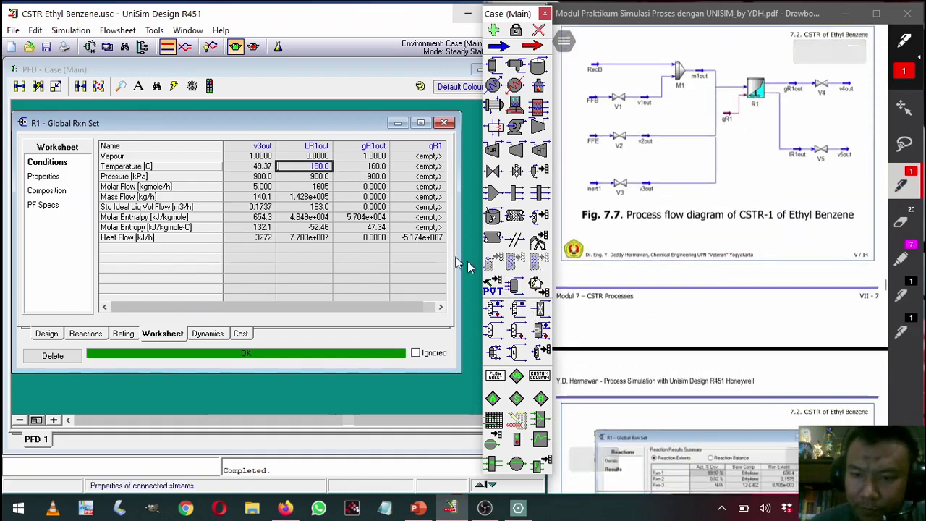
- Switch to the module PDF and handwrite the table headings Suhu, X1, X2 and qR1 in red below Fig. 7.7
left_click(643, 272)
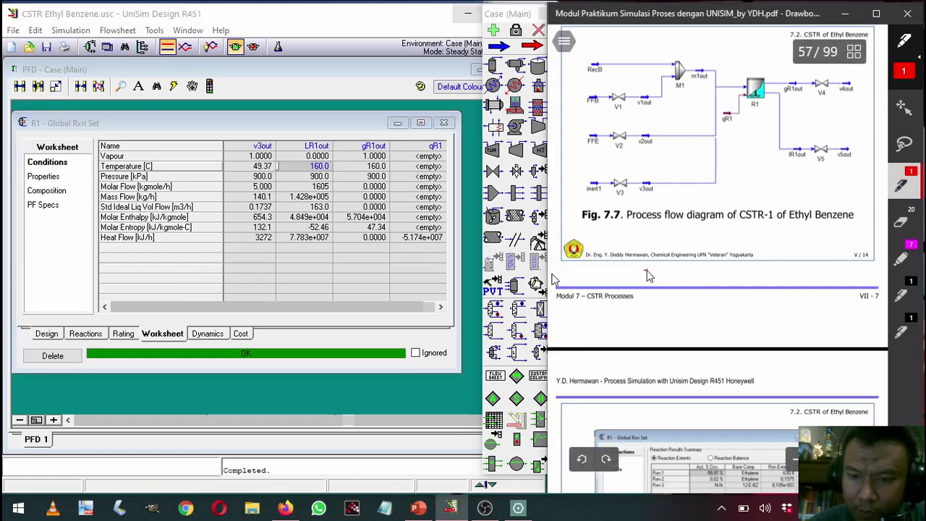
left_click_drag(641, 274, 667, 278)
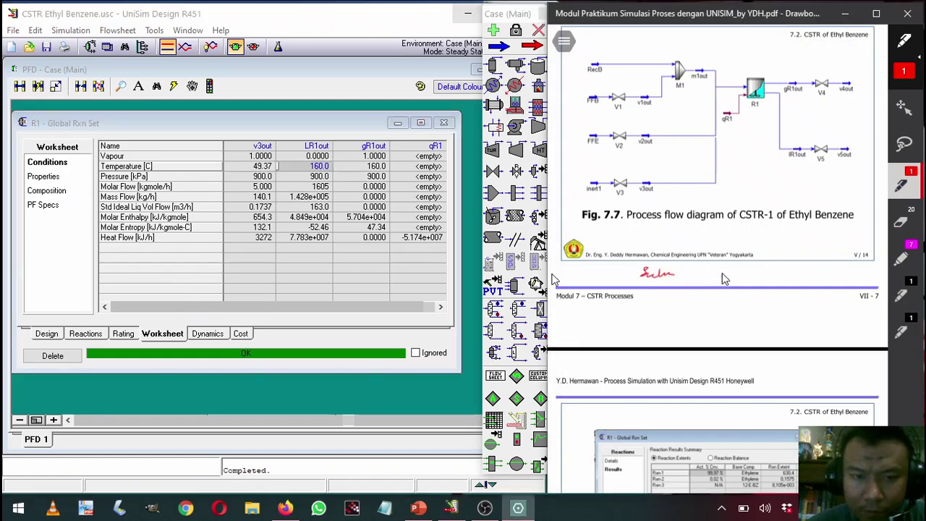
mouse_move(705, 268)
left_mouse_down()
mouse_move(701, 276)
mouse_move(739, 276)
left_mouse_up()
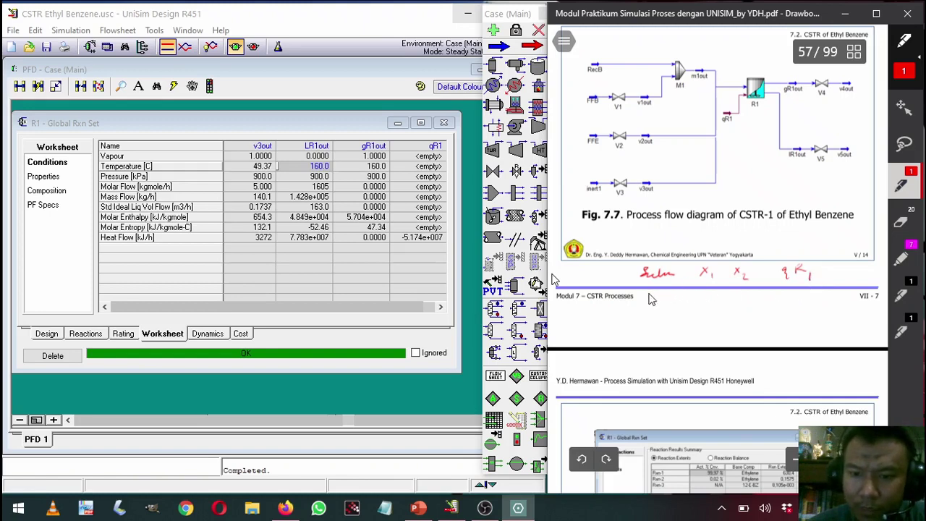
- Handwrite the 160 °C row from R1's results: X1 99.98, X2 0.02% and qR1 about -5×10^7
left_click_drag(645, 295, 721, 295)
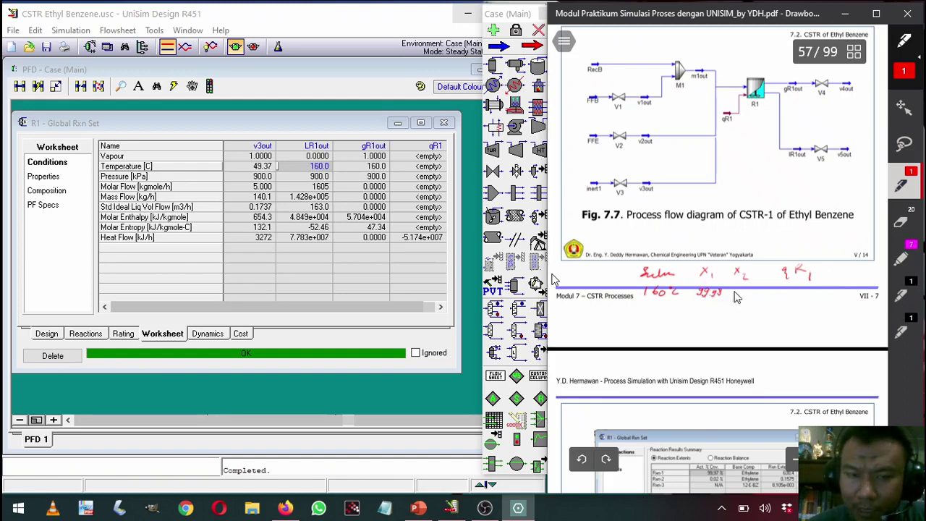
left_click(85, 333)
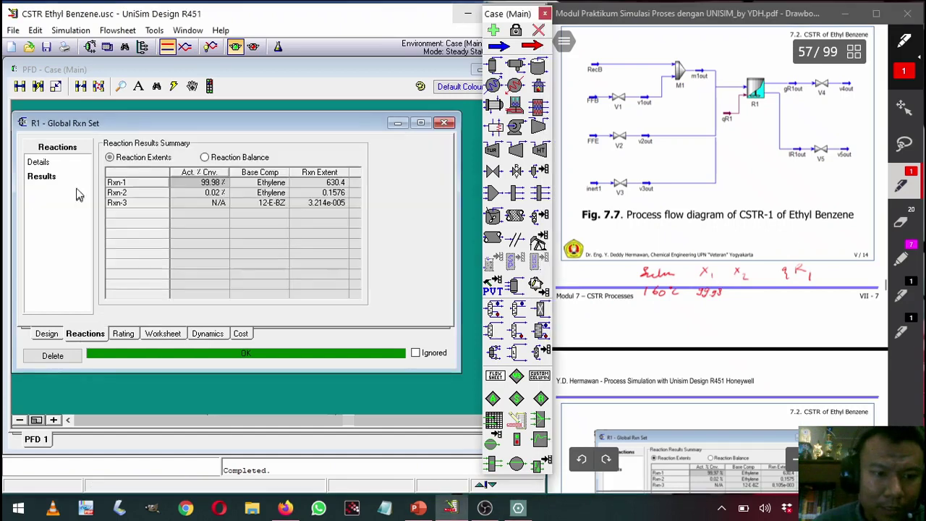
left_click_drag(737, 290, 759, 301)
left_click(742, 293)
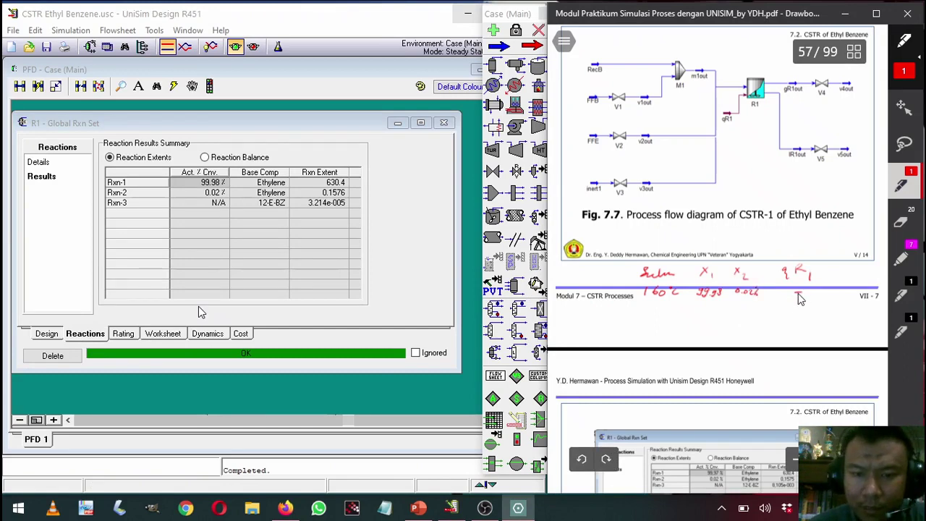
left_click(165, 333)
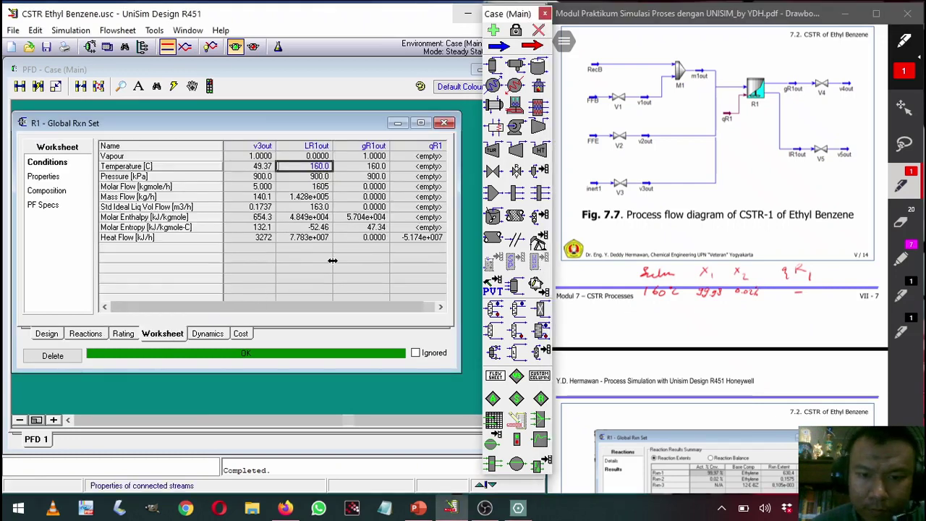
left_click_drag(812, 290, 831, 293)
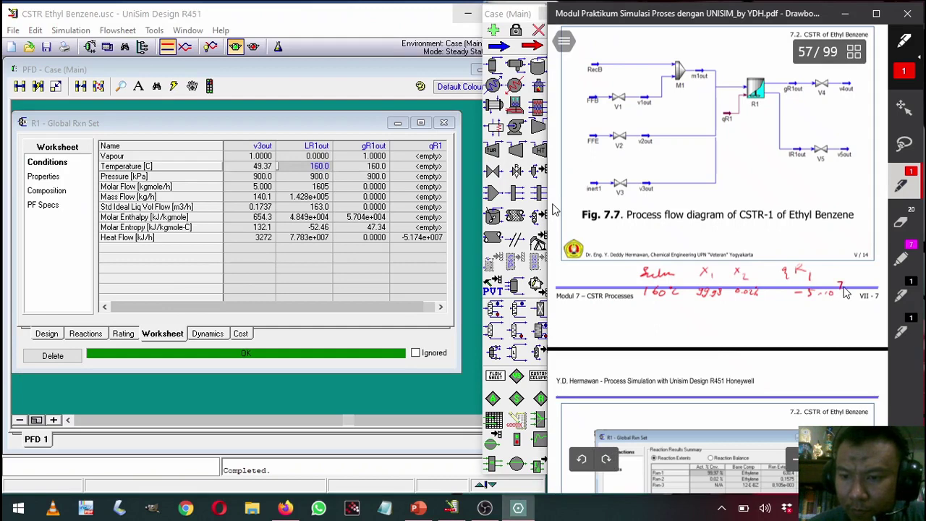
- Set the LR1out temperature of reactor R1 to 140 °C and check the reaction extents
left_click(316, 173)
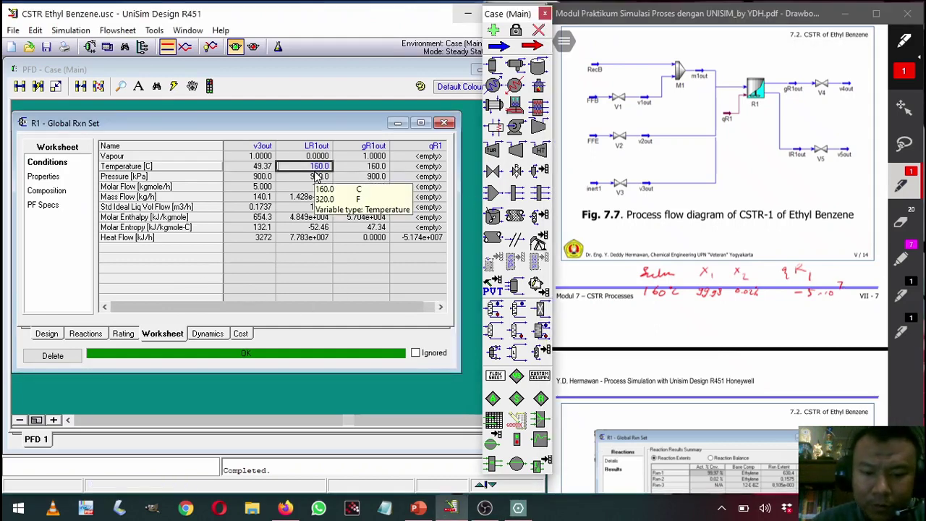
type("140")
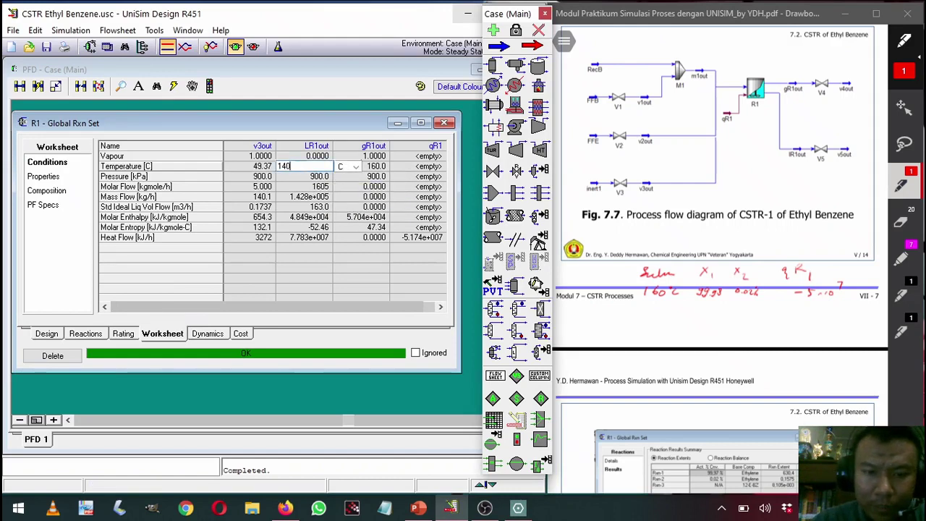
key("Return")
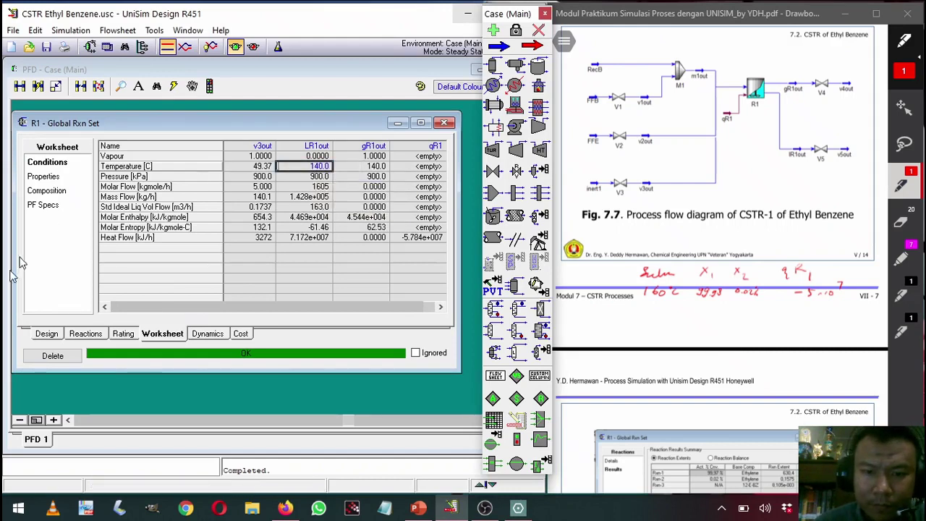
left_click(75, 339)
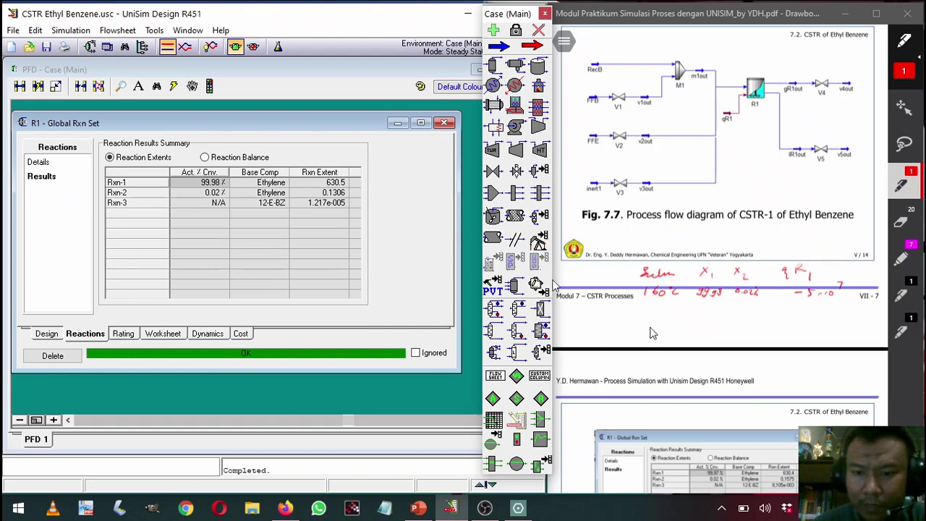
- Handwrite the 140 °C row in the PDF table, with ditto marks for X1 and X2 and -5.4×10^7 for qR1
left_click_drag(645, 304, 646, 314)
left_click_drag(654, 304, 658, 314)
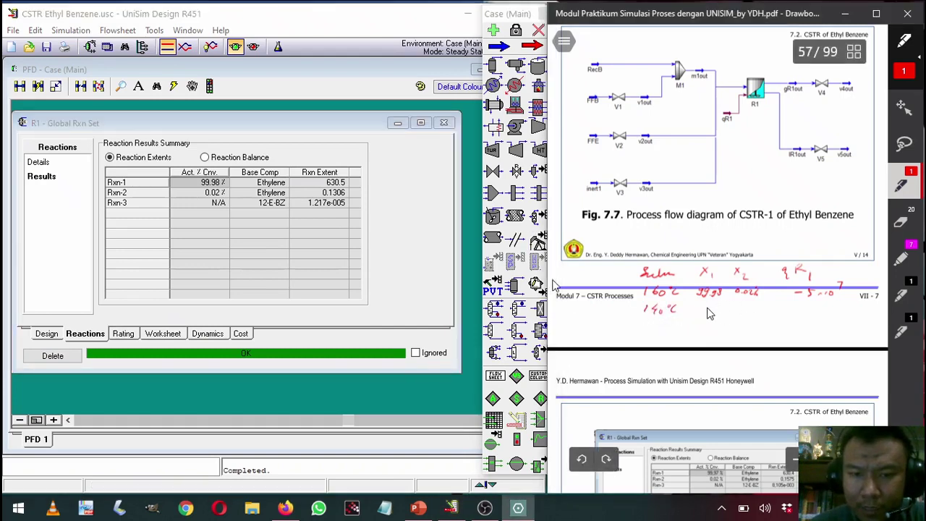
left_click_drag(698, 309, 726, 310)
left_click_drag(730, 310, 758, 309)
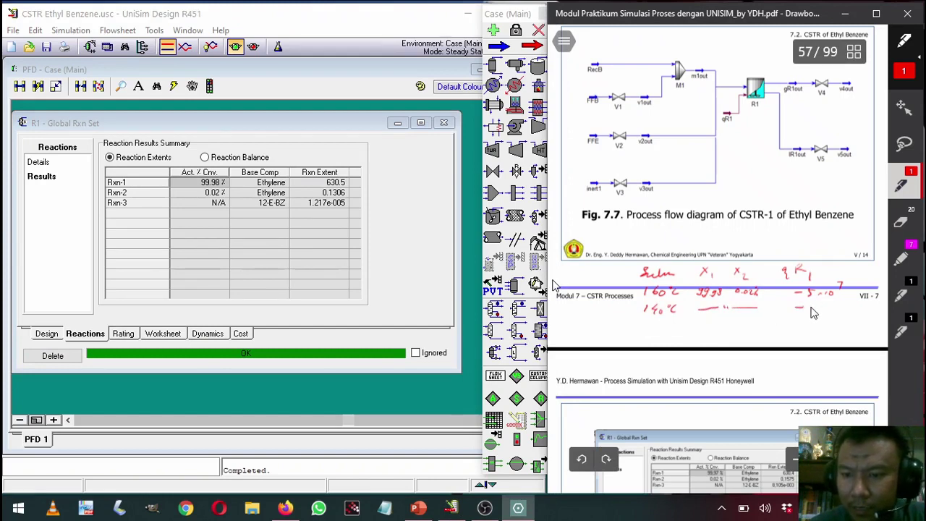
left_click_drag(811, 304, 814, 309)
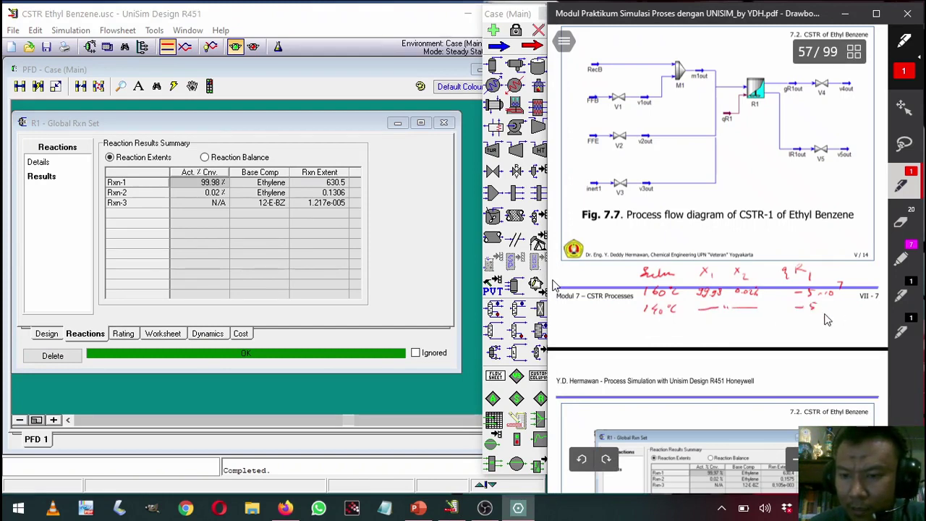
left_click(821, 309)
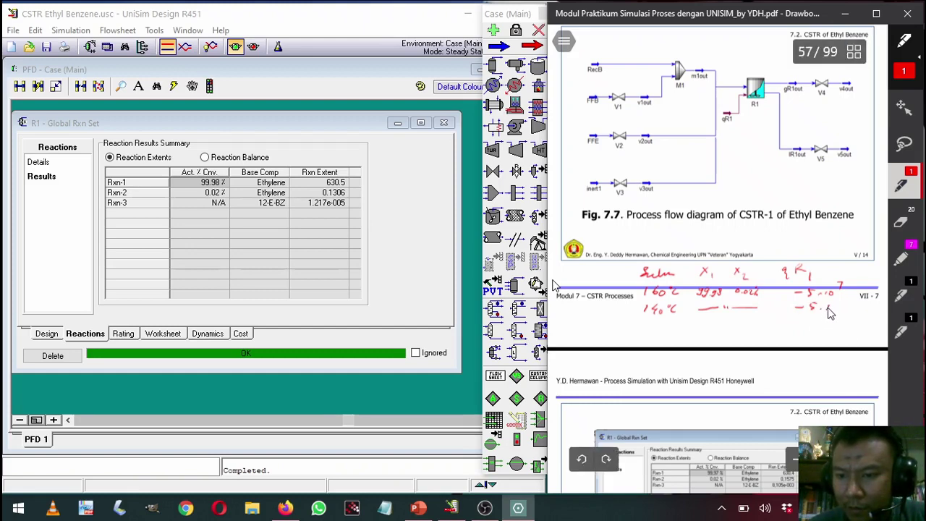
left_click_drag(837, 305, 846, 313)
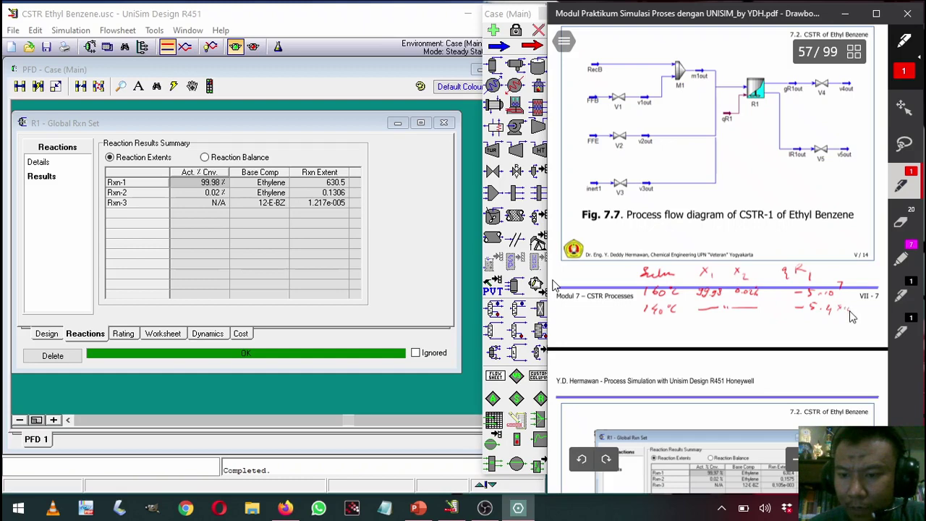
- Set the LR1out temperature of reactor R1 to 100 °C and check the conversions in the reaction results
left_click(178, 335)
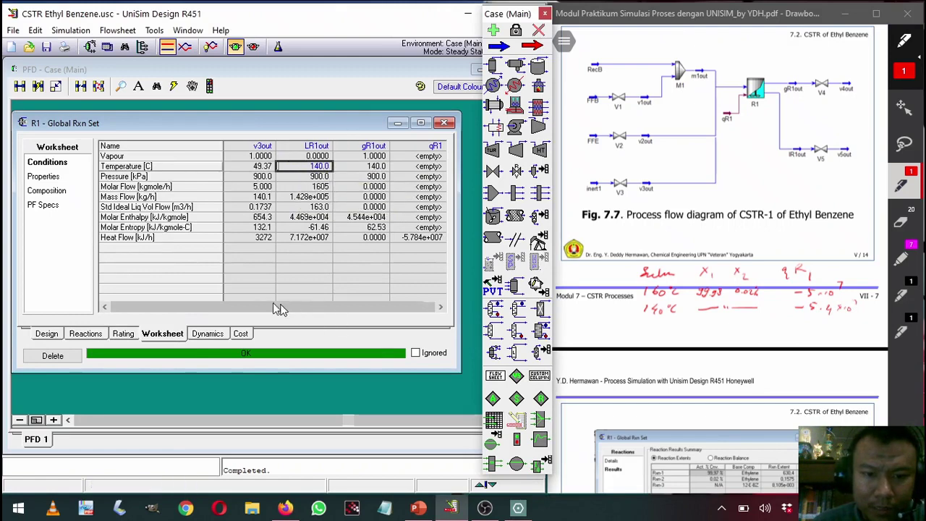
left_click(105, 307)
left_click(106, 308)
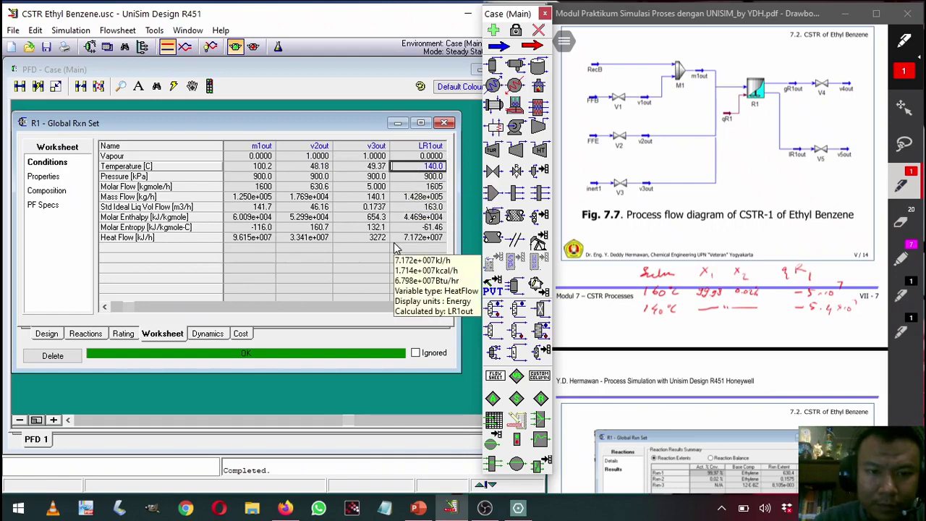
type("1")
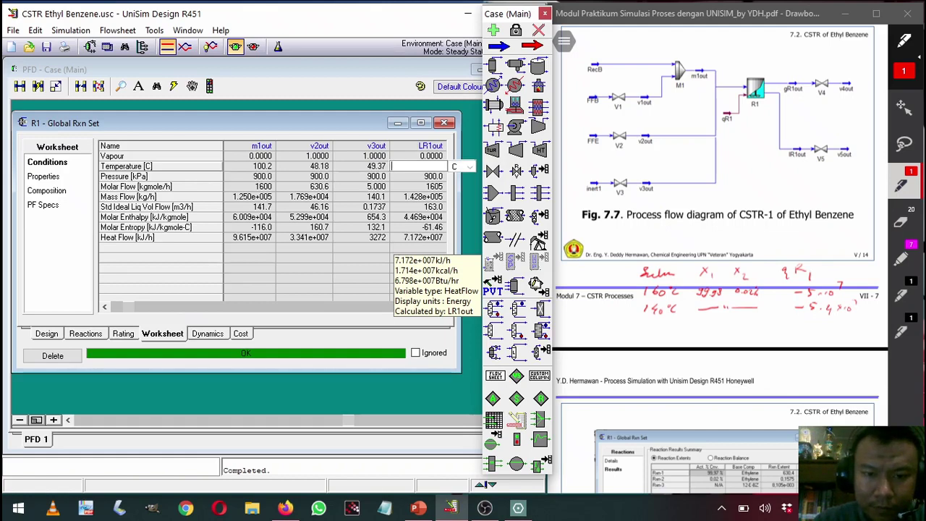
type("100")
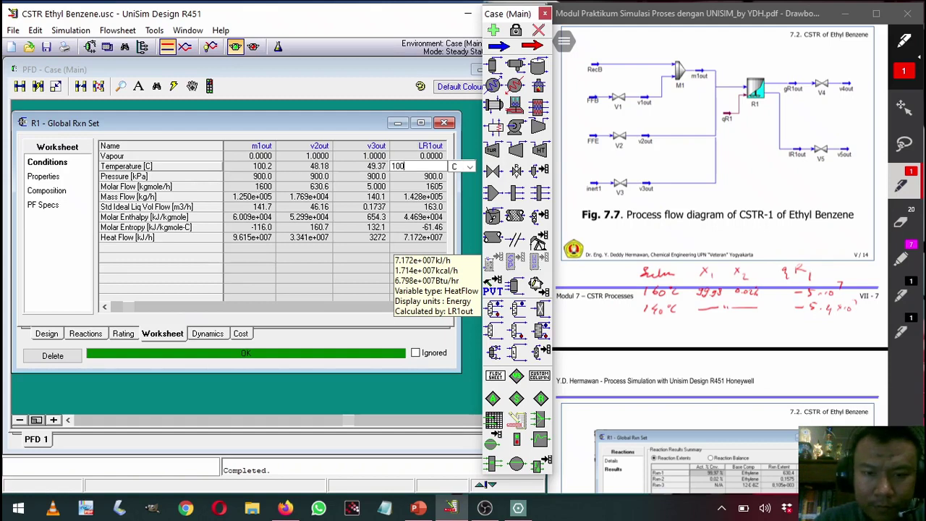
key("Return")
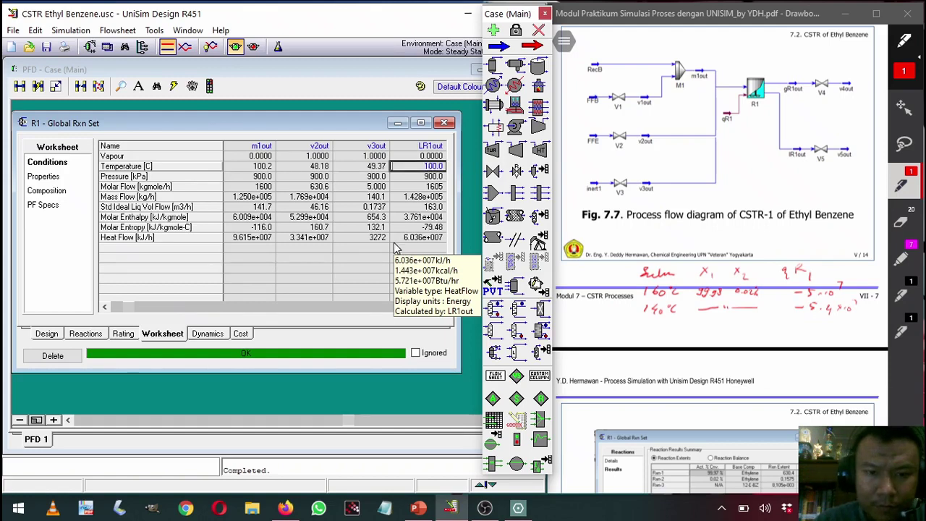
left_click(86, 333)
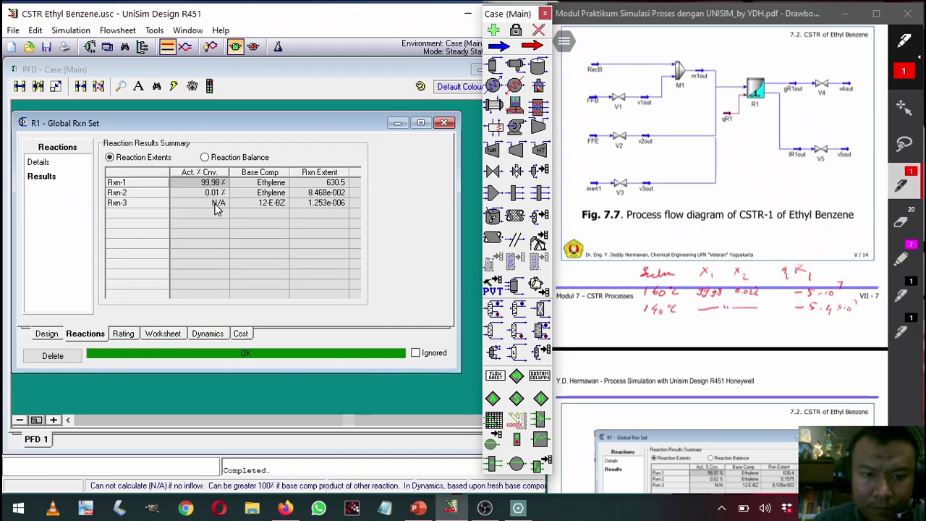
- Handwrite the 100 °C row in the PDF table, with ditto marks for X1 and X2
left_click(640, 329)
left_click_drag(642, 321, 650, 323)
left_click_drag(657, 322, 656, 323)
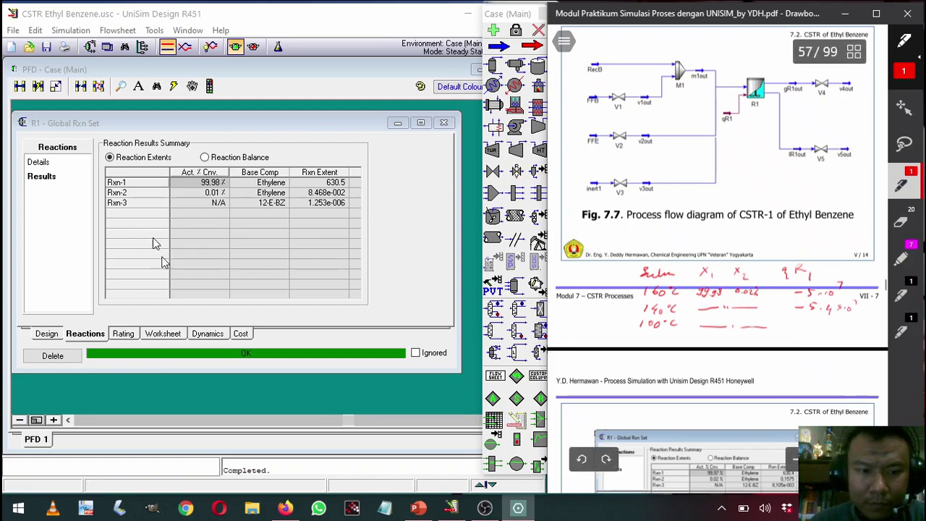
- Check reactor R1's worksheet conditions against the reactor conditions listed in the module, and close the reactor
left_click(164, 337)
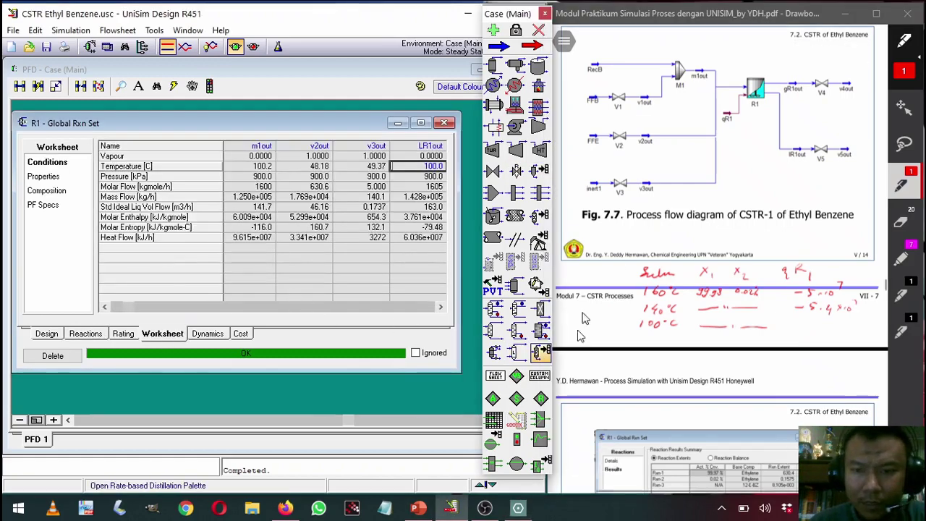
scroll(619, 260, "up", 10)
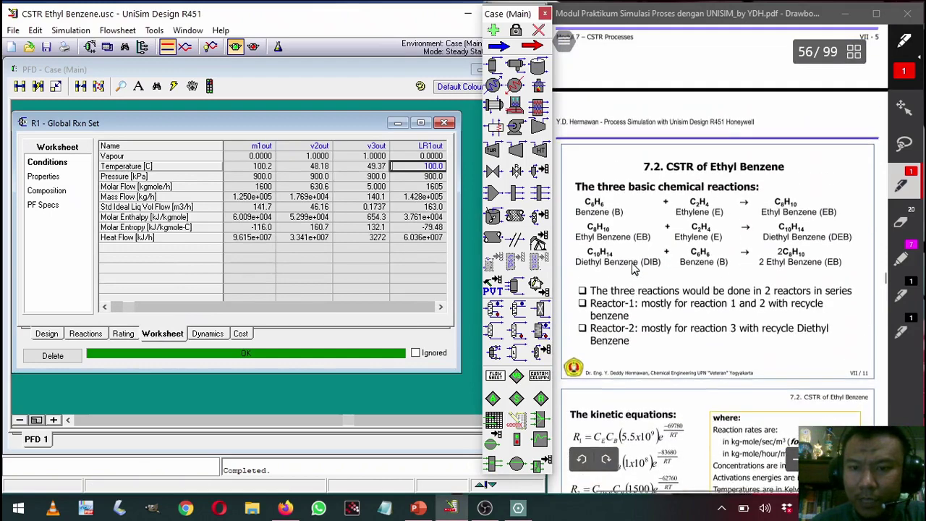
scroll(631, 262, "down", 5)
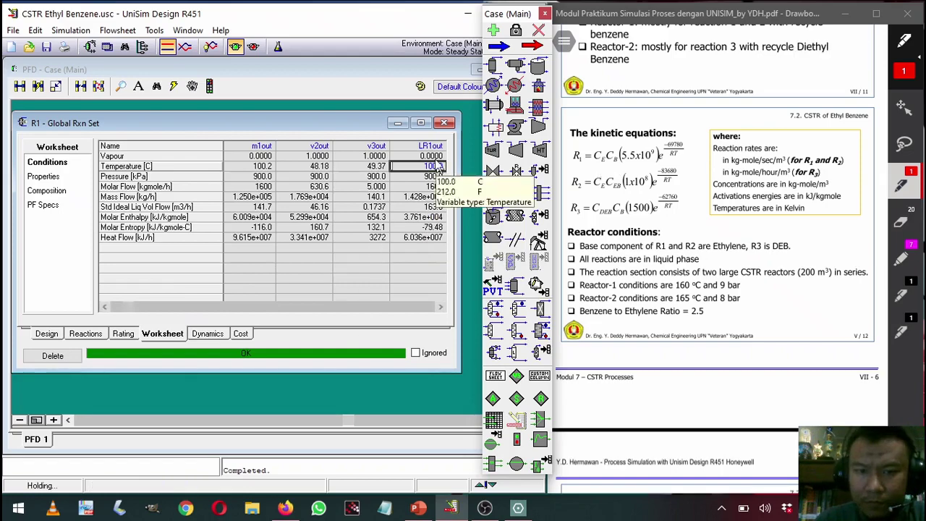
left_click(443, 123)
- Place two valves downstream of reactor R1, moving the LR1out stream lower to make room for the second one
scroll(721, 279, "down", 10)
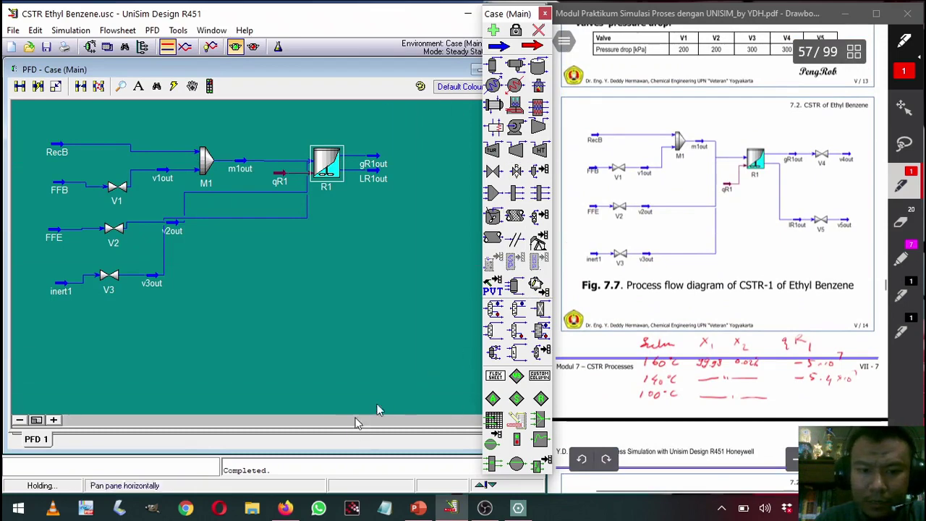
left_click_drag(495, 14, 524, 13)
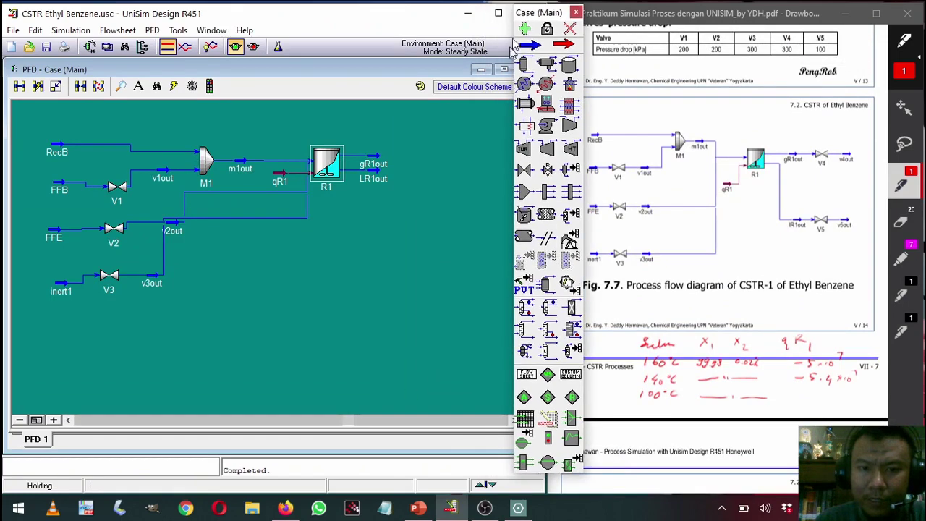
left_click(524, 168)
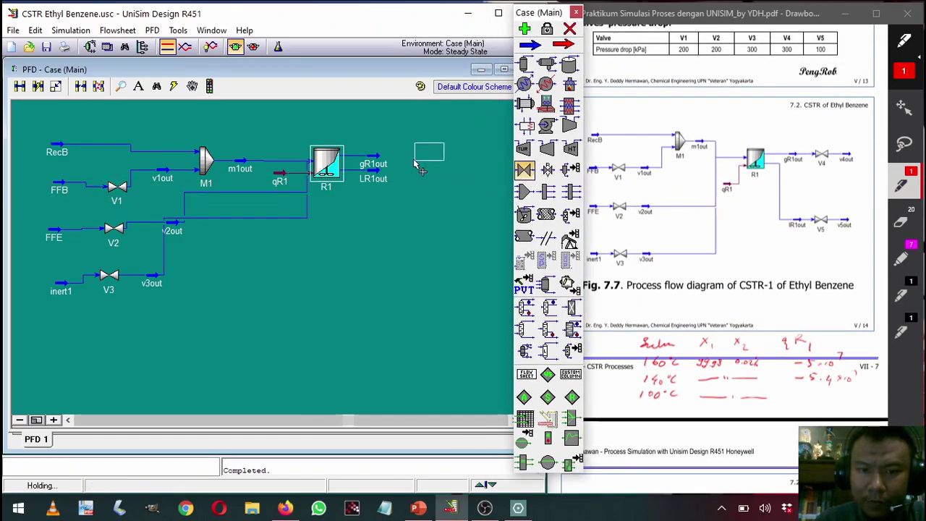
left_click(421, 163)
left_click_drag(374, 174, 377, 236)
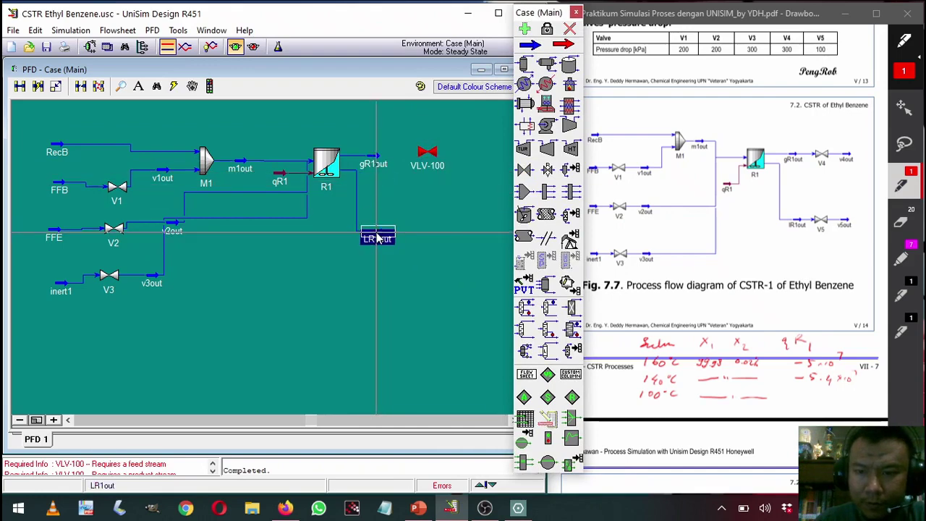
left_click(523, 168)
left_click(426, 233)
left_click_drag(426, 233, 429, 168)
- Connect the upper valve from gR1out to a new outlet stream v4out and name the valve V4
double_click(428, 153)
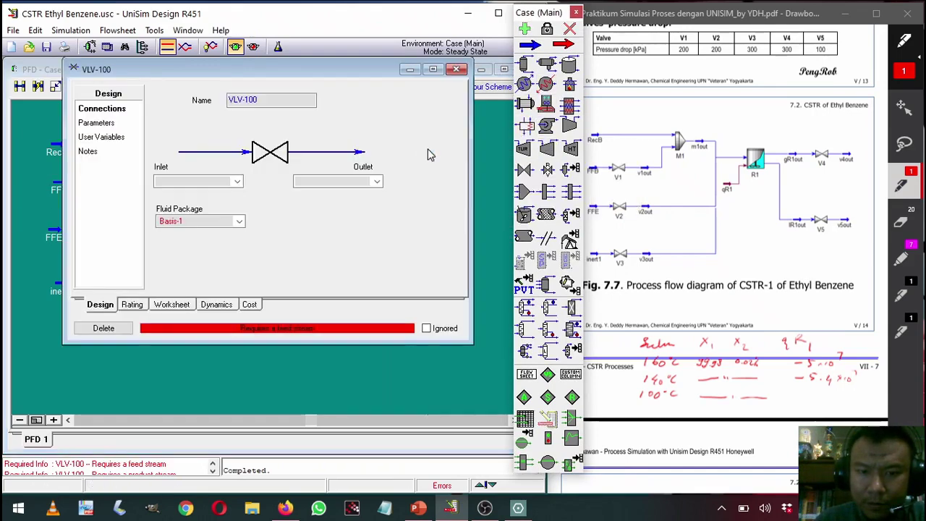
left_click(220, 180)
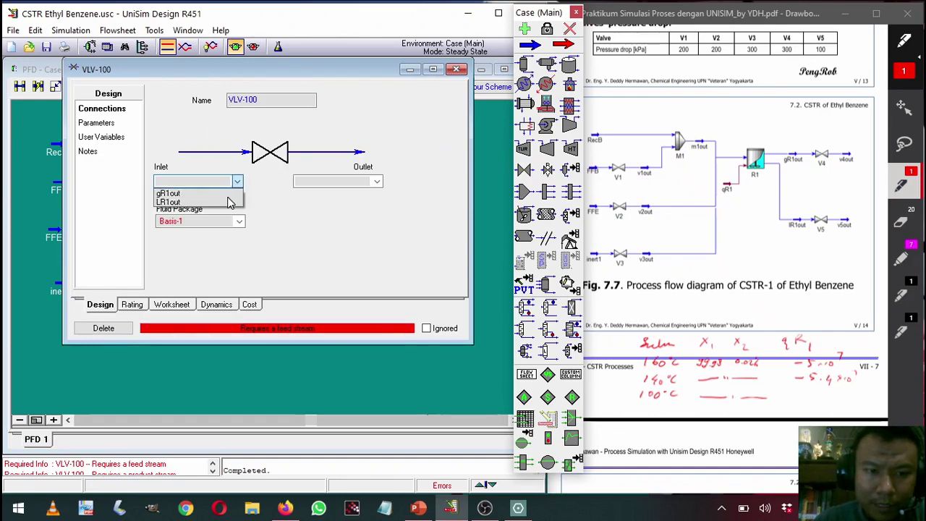
left_click(170, 190)
left_click(313, 182)
type("v")
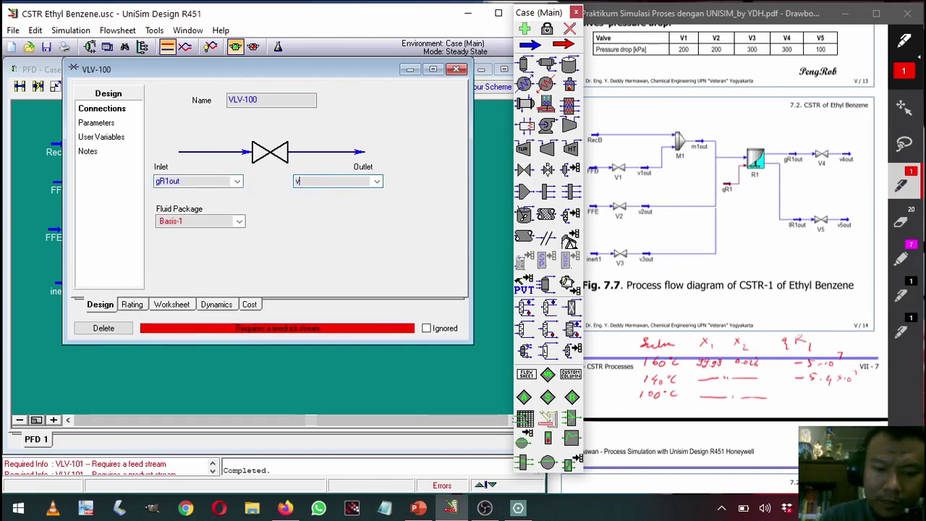
type("4out")
left_click(264, 99)
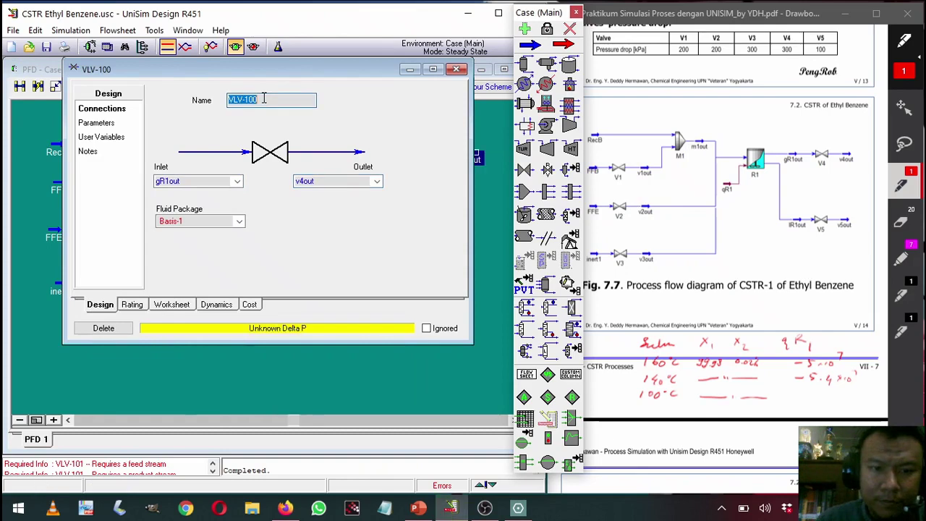
type("V4")
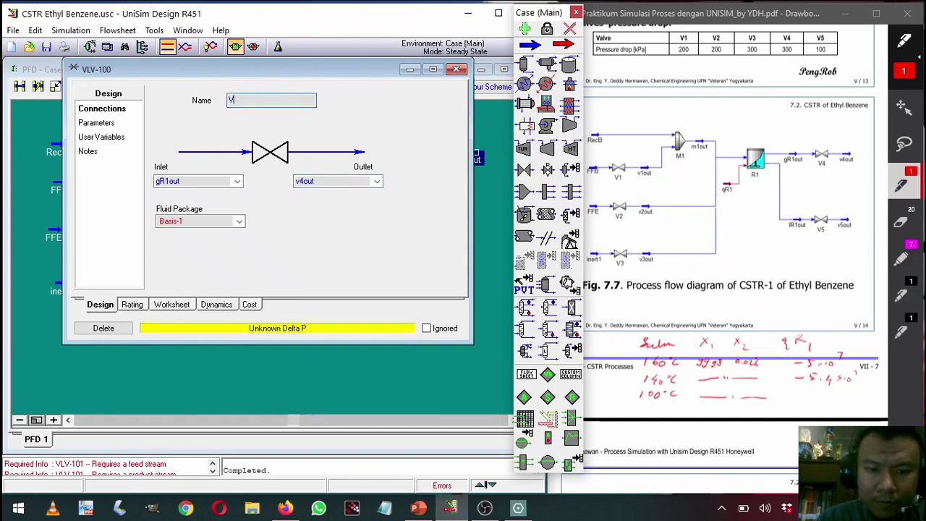
key("Return")
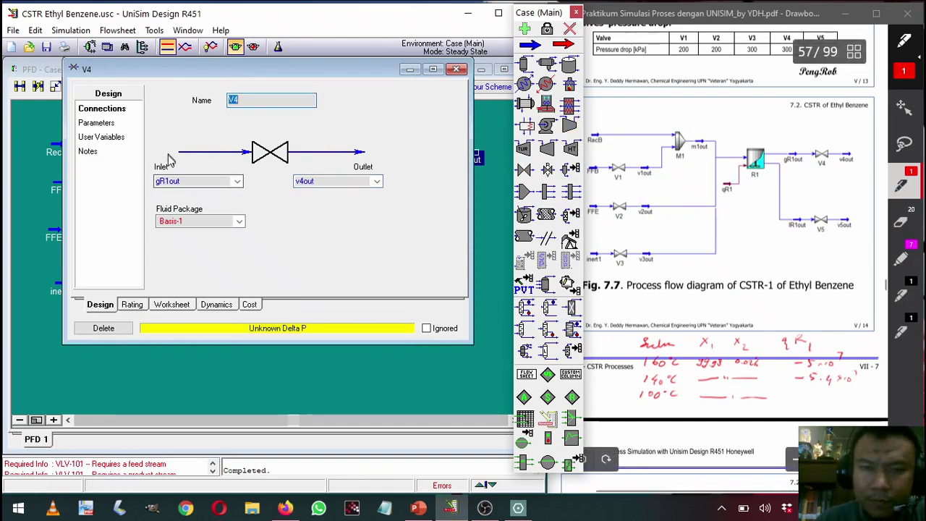
- Set the pressure drop of valve V4 to 300 kPa and close the valve's window
left_click(98, 123)
left_click(243, 109)
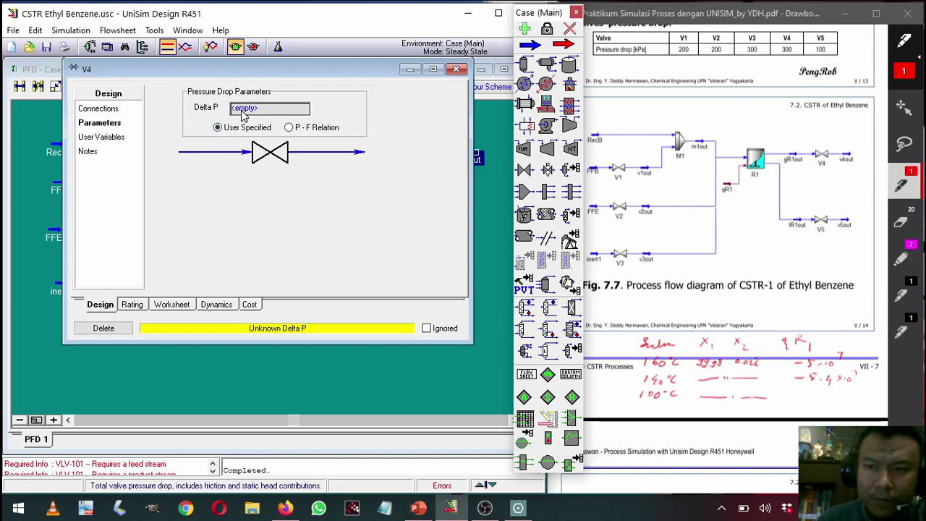
type("300")
key("Return")
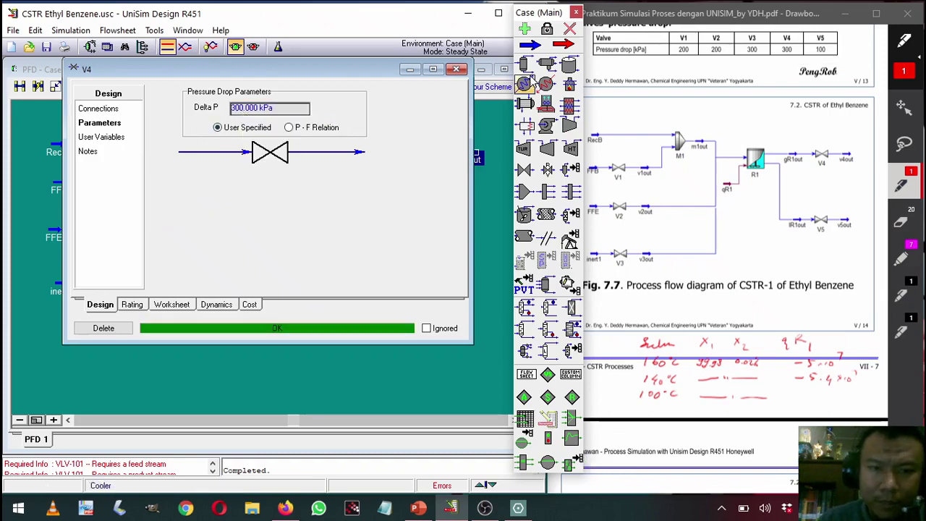
left_click(456, 70)
- Name the lower valve V5 and connect it from LR1out to a new outlet stream v5out
double_click(431, 240)
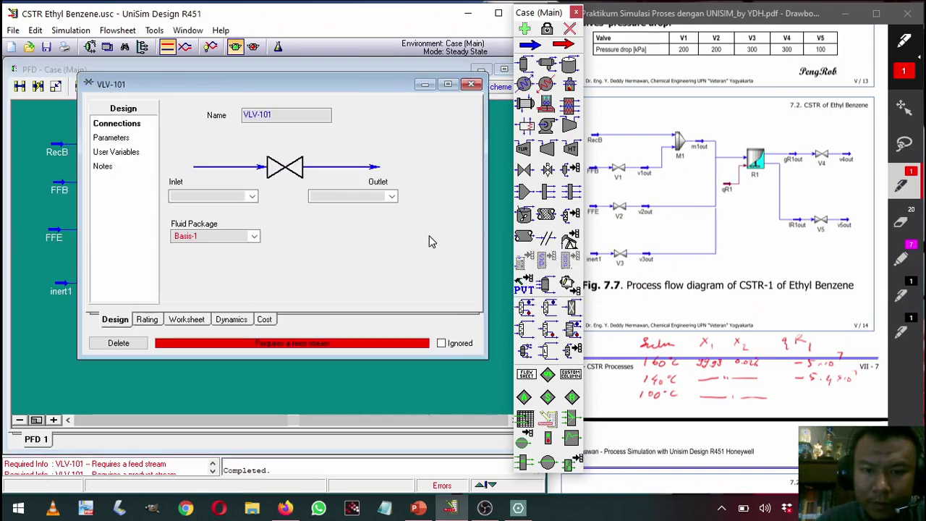
double_click(279, 116)
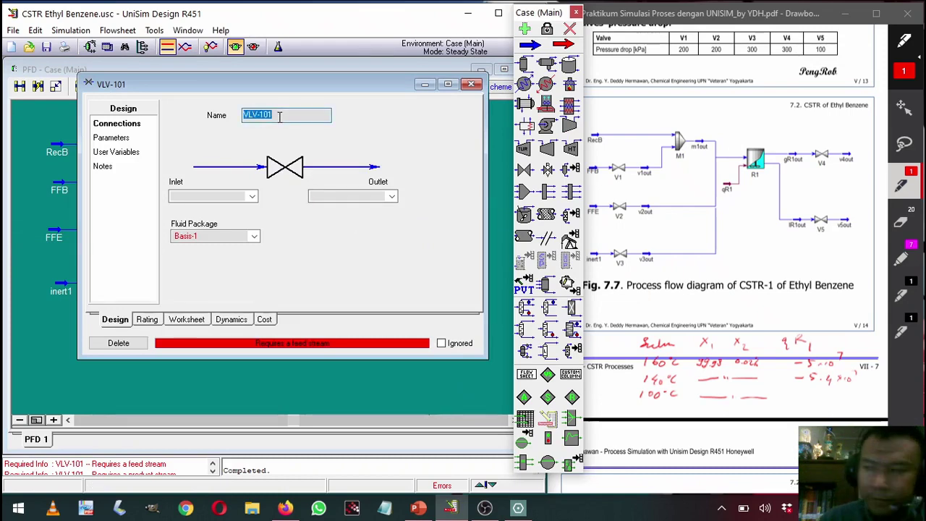
type("V5")
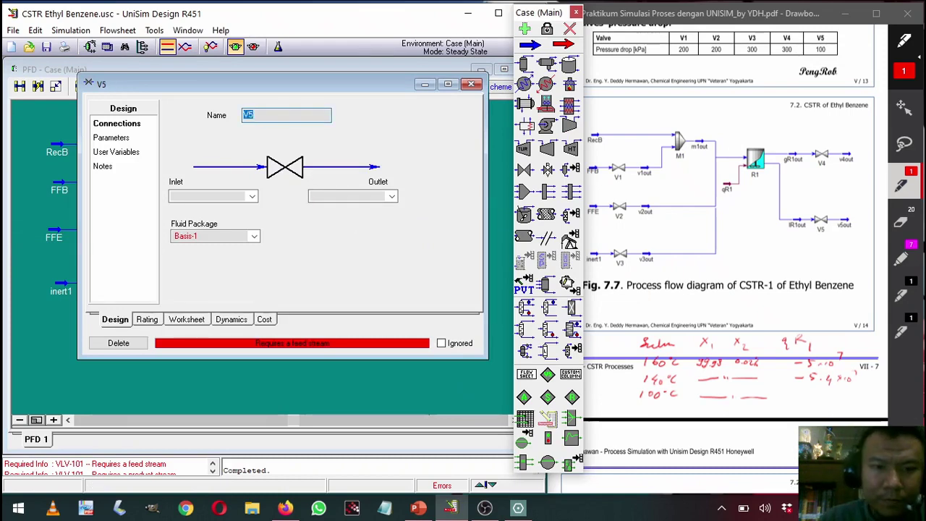
left_click(252, 197)
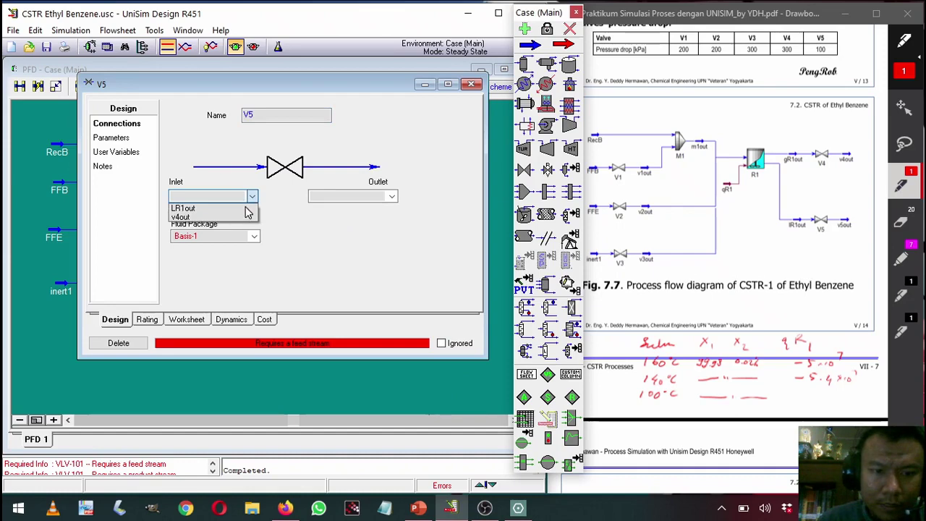
left_click(246, 209)
left_click(316, 196)
type("v5")
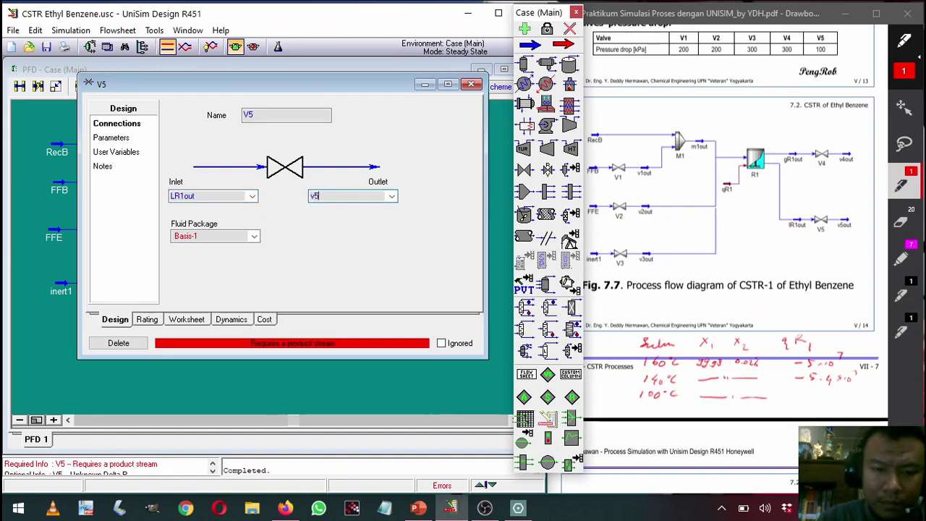
type("out")
key("Return")
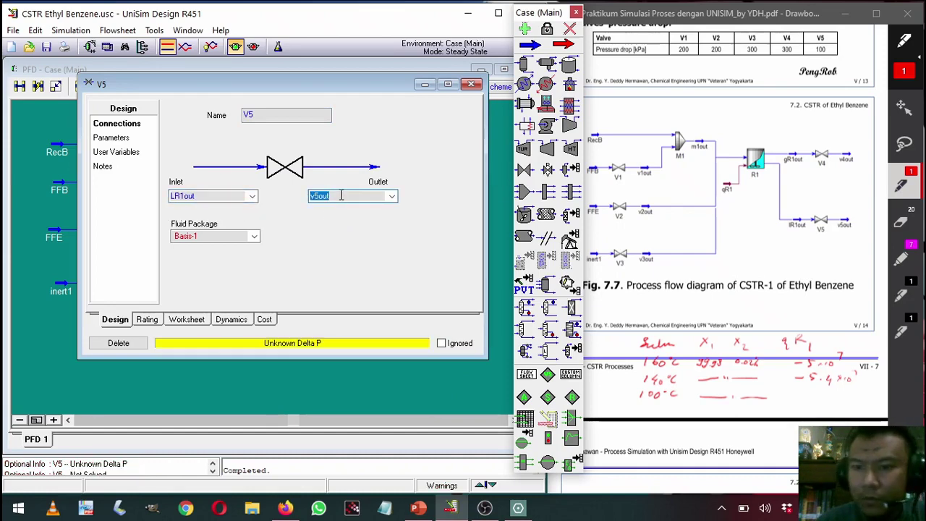
- Set the pressure drop of valve V5 to 100 kPa and close the valve's window
left_click(116, 137)
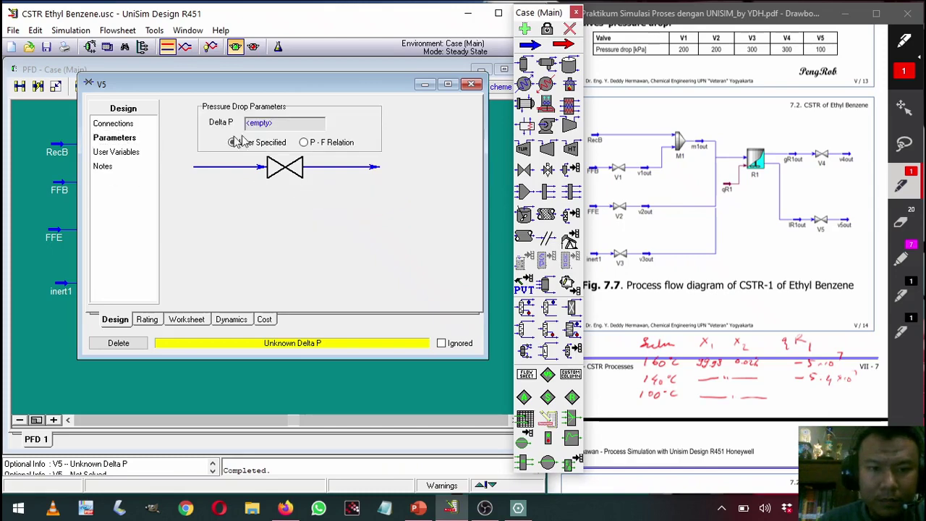
left_click(264, 124)
type("100")
key("Return")
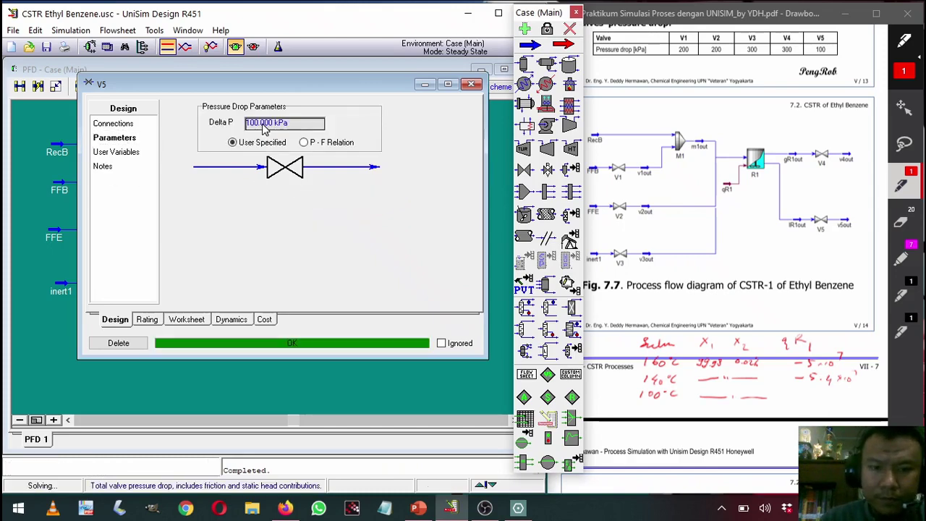
left_click(471, 86)
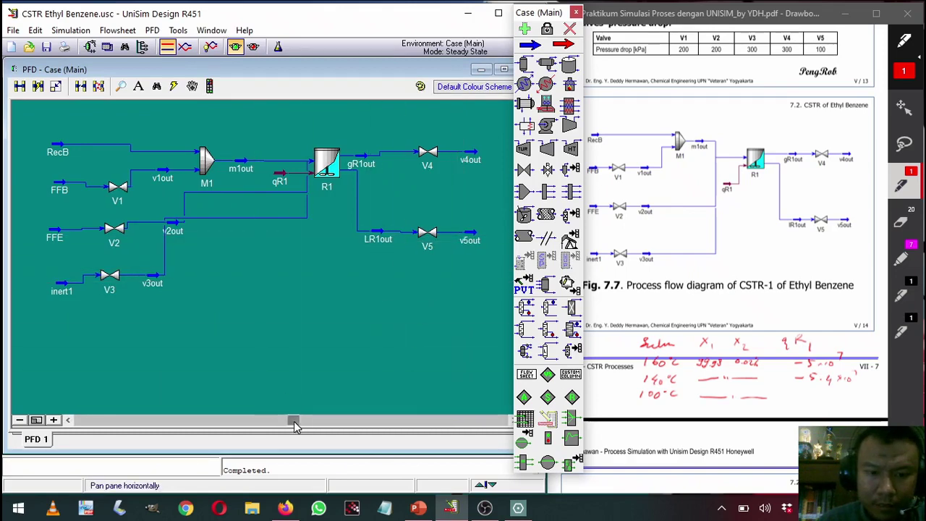
- Review the module's CSTR-1 workbook, Reactor-2 feed conditions, valve pressure drops and the flow diagram of two CSTRs in series
left_click_drag(295, 422, 468, 420)
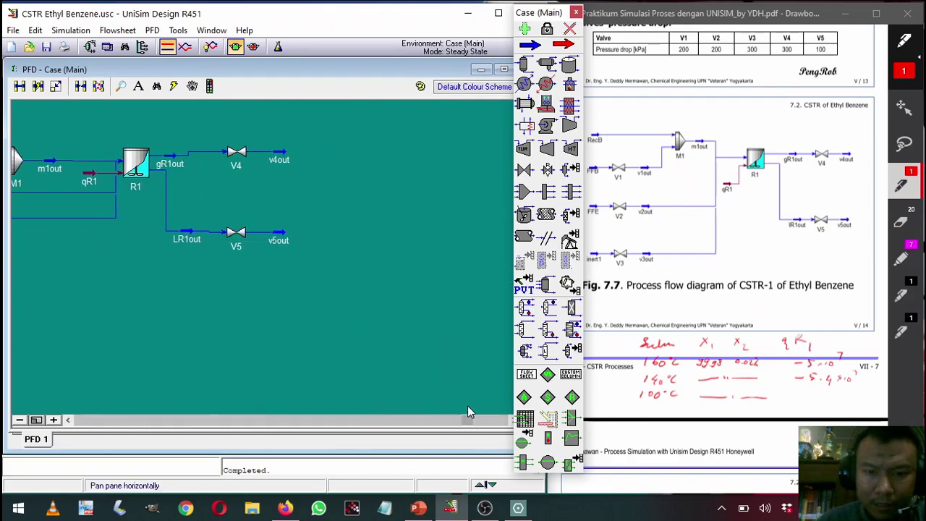
scroll(731, 327, "down", 10)
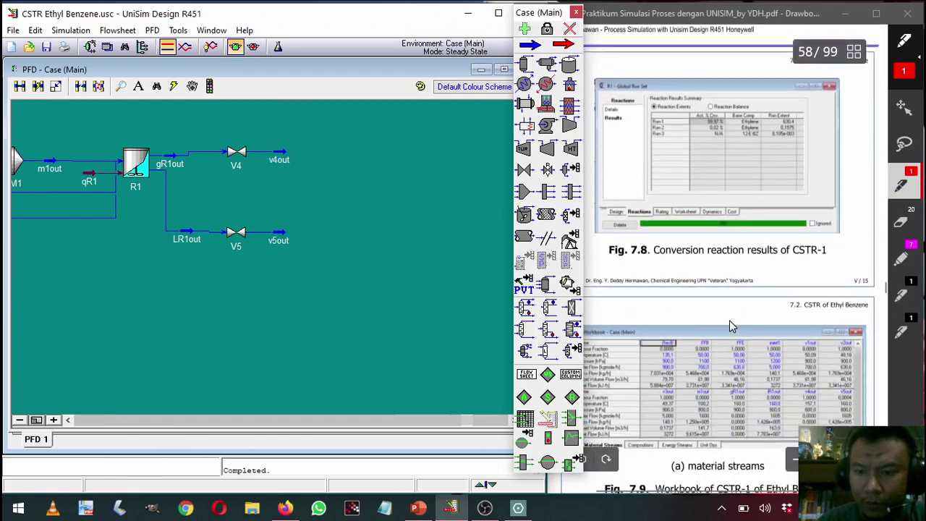
scroll(731, 326, "down", 10)
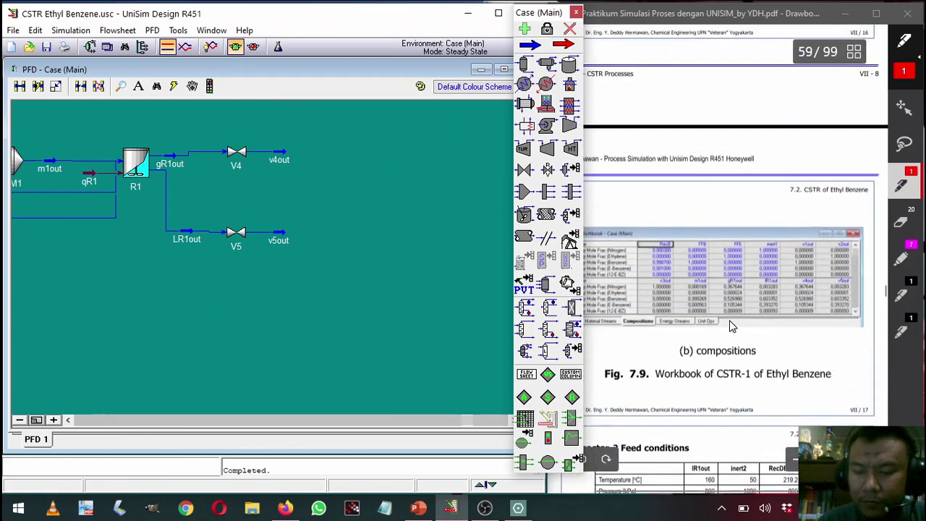
scroll(730, 326, "down", 2)
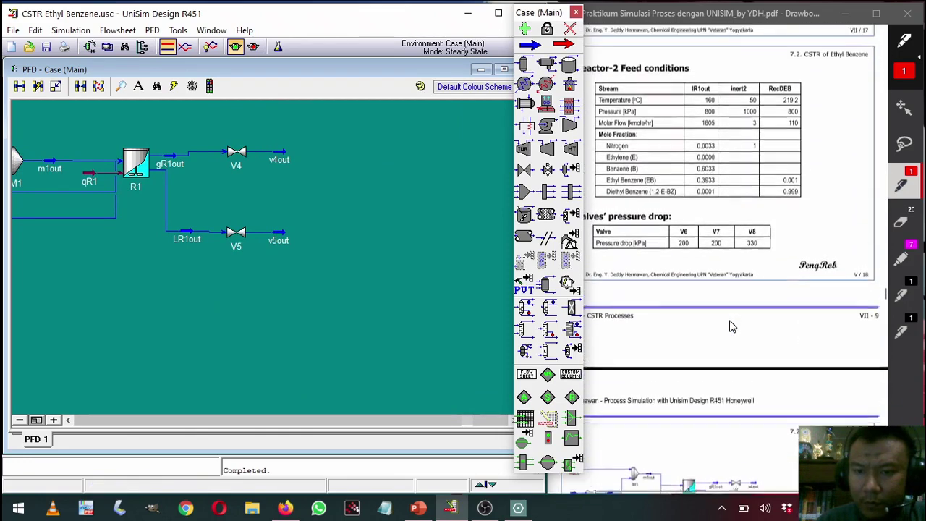
scroll(730, 326, "down", 5)
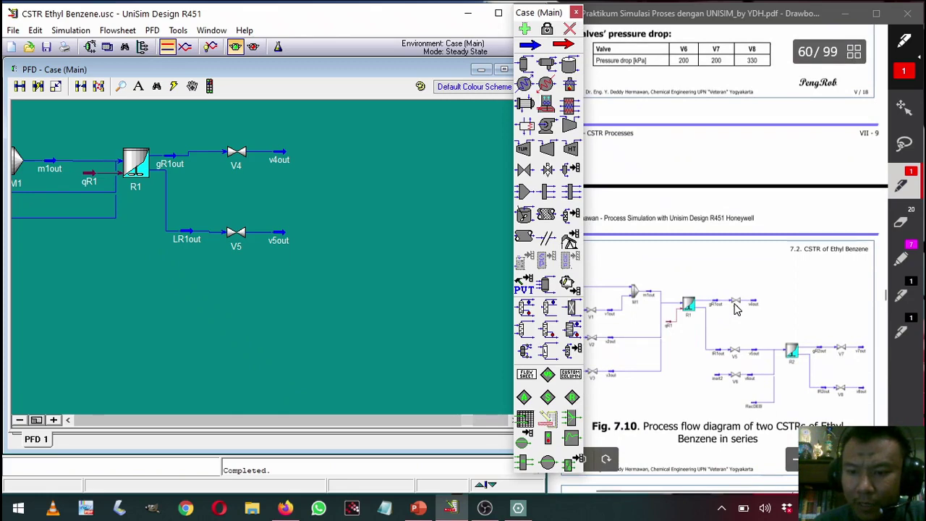
scroll(736, 309, "up", 4)
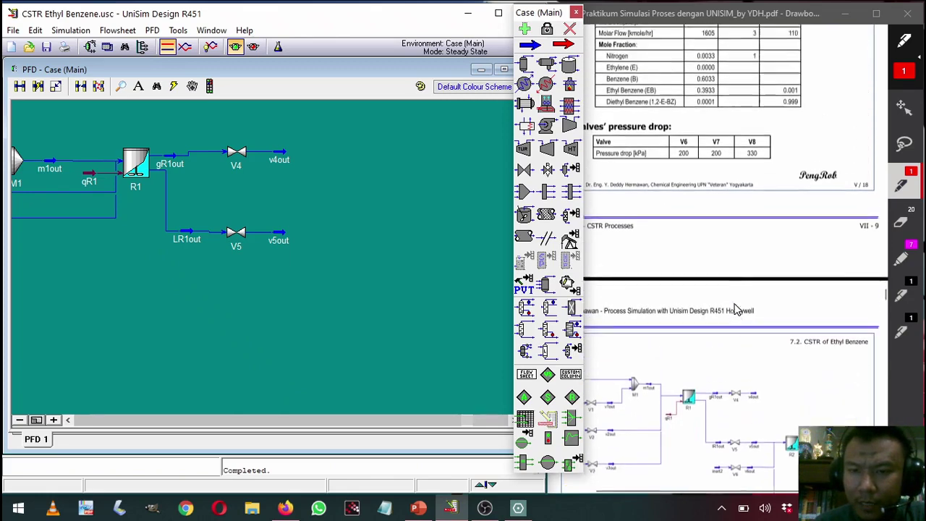
scroll(736, 309, "up", 2)
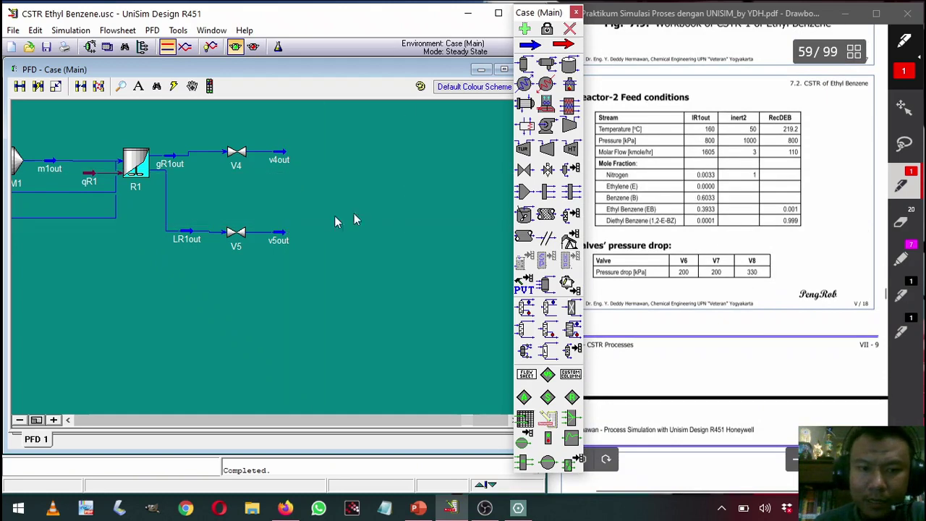
- Place two new material streams below valve V5, following the module's diagram of two CSTRs in series
left_click(529, 44)
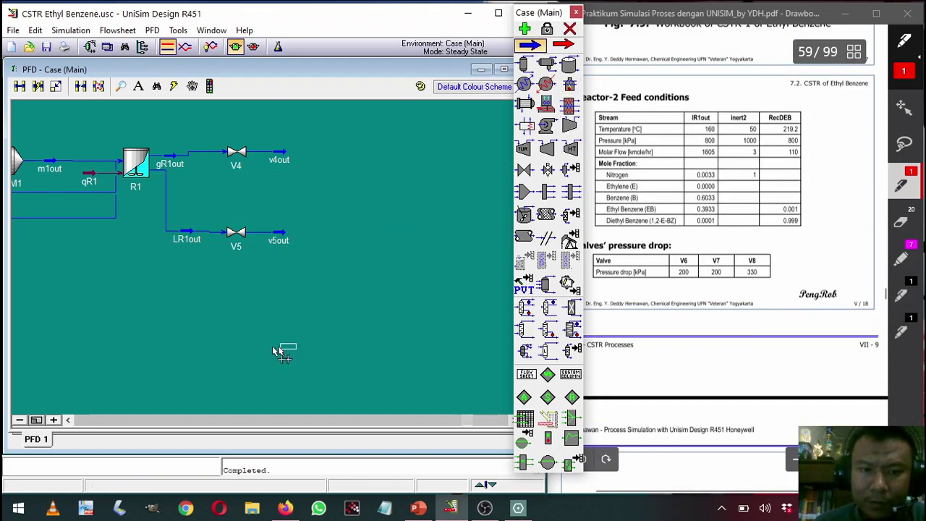
left_click(182, 288)
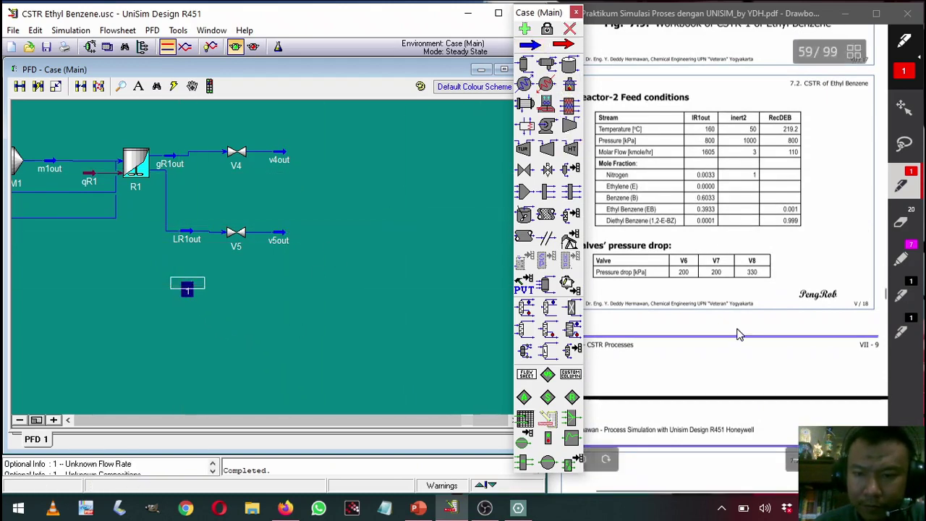
scroll(737, 330, "down", 8)
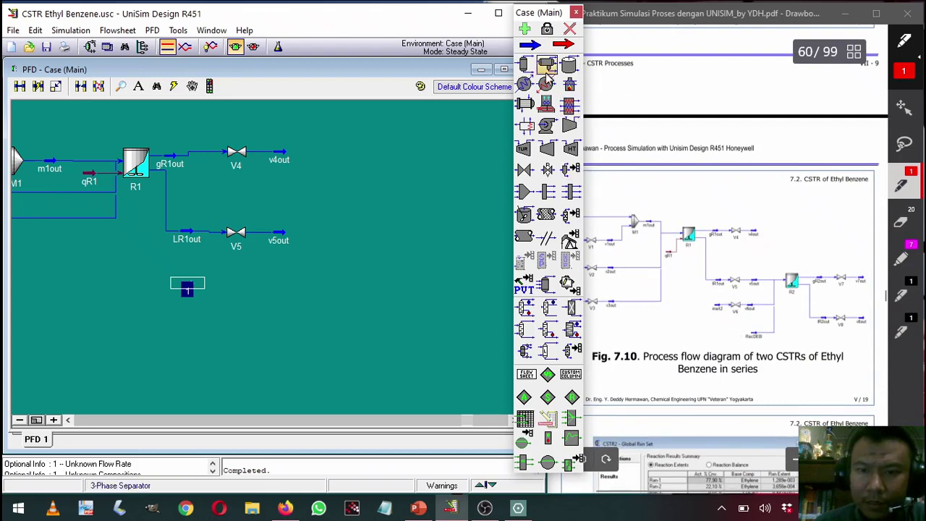
left_click(529, 45)
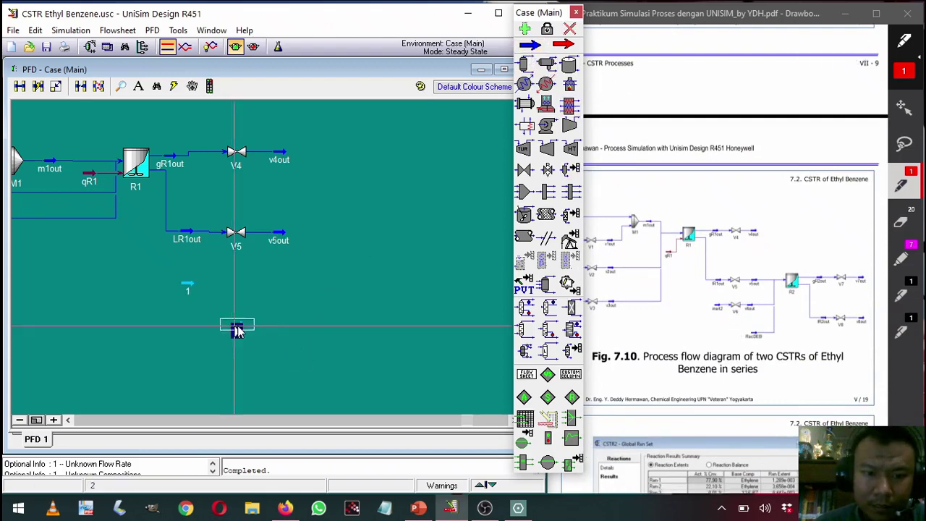
left_click(236, 327)
- Rename the upper of the two new streams inert2
double_click(188, 287)
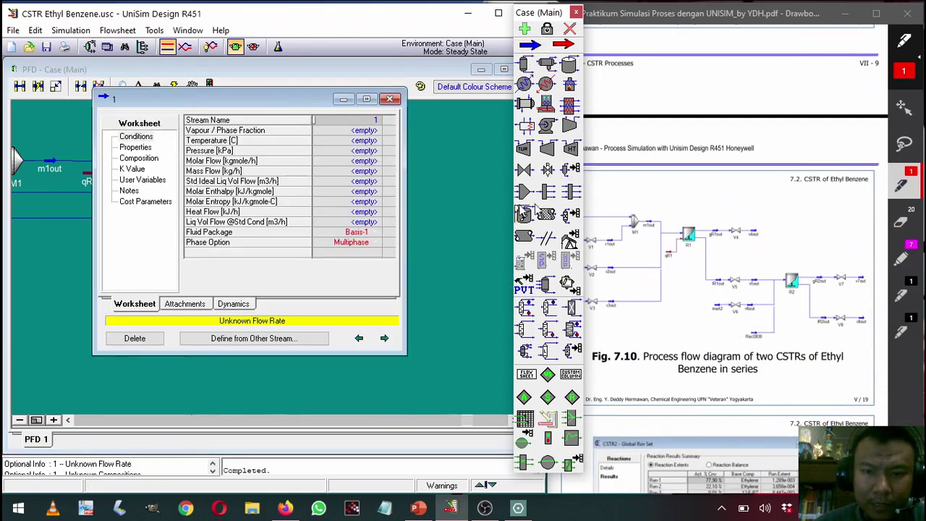
scroll(628, 260, "up", 8)
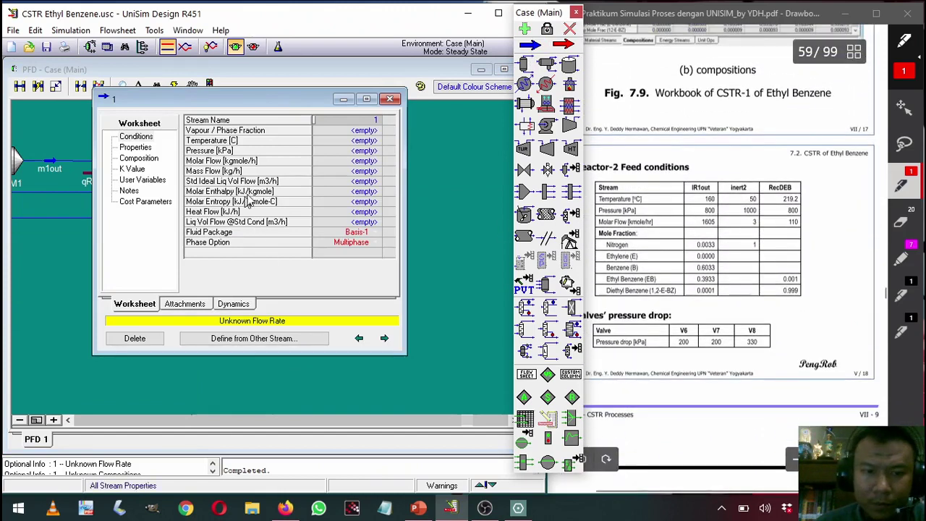
left_click(358, 122)
type("inert")
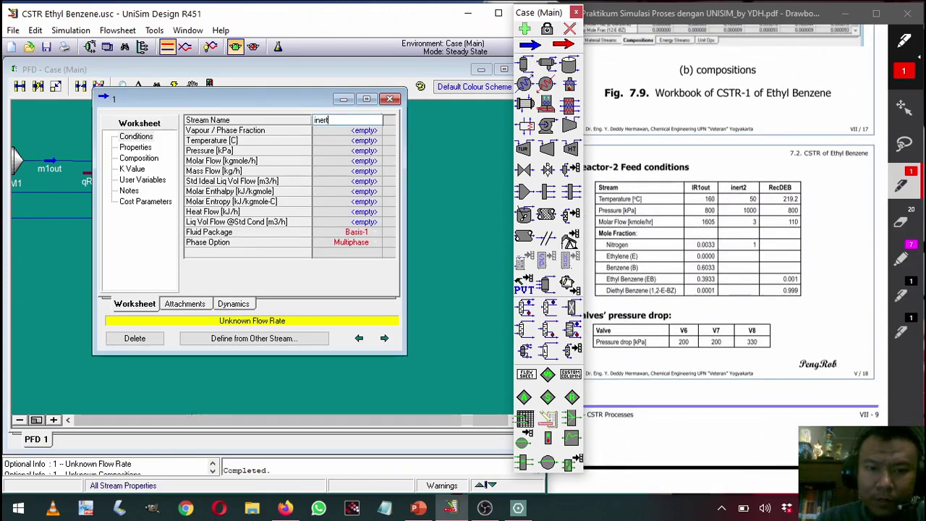
type("2")
left_click(360, 130)
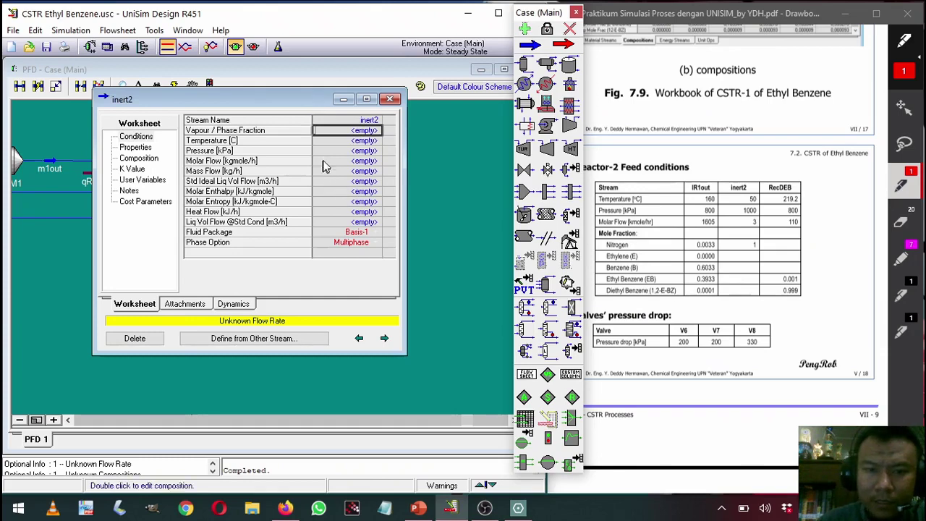
- Set the inert2 stream to 50 °C, 1000 kPa and a molar flow of 3 kgmole/h
left_click(345, 140)
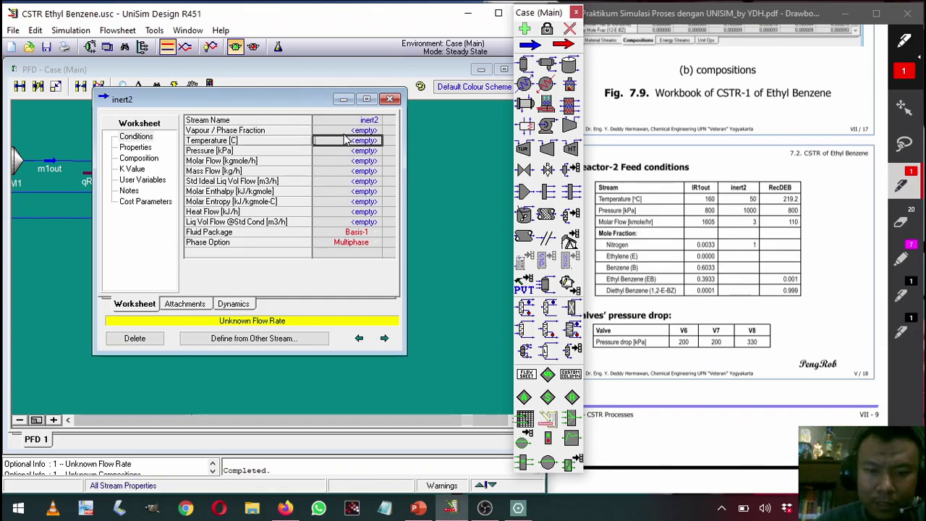
type("50")
key("Return")
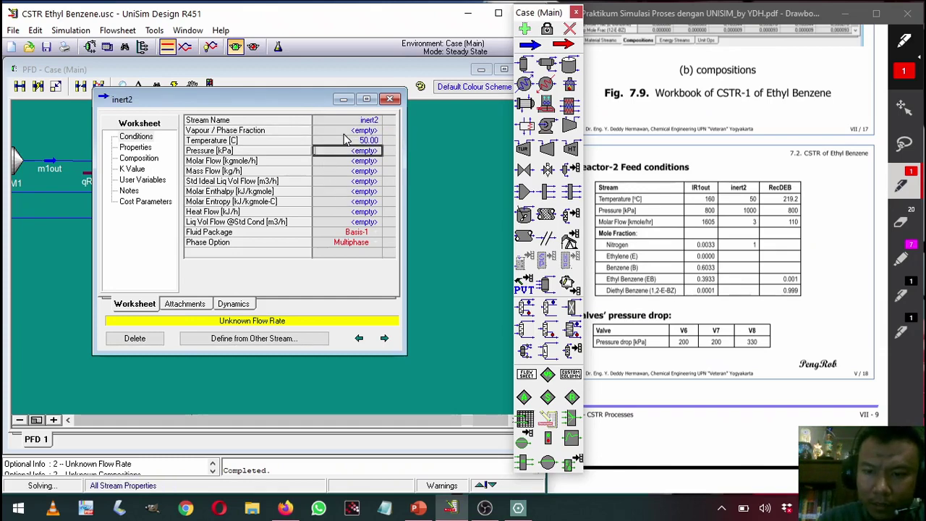
type("1000")
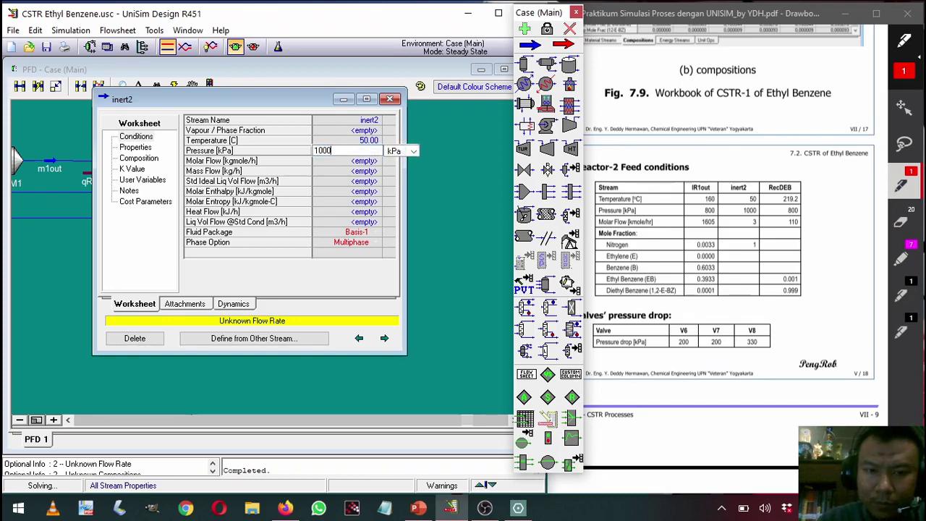
key("Return")
type("3")
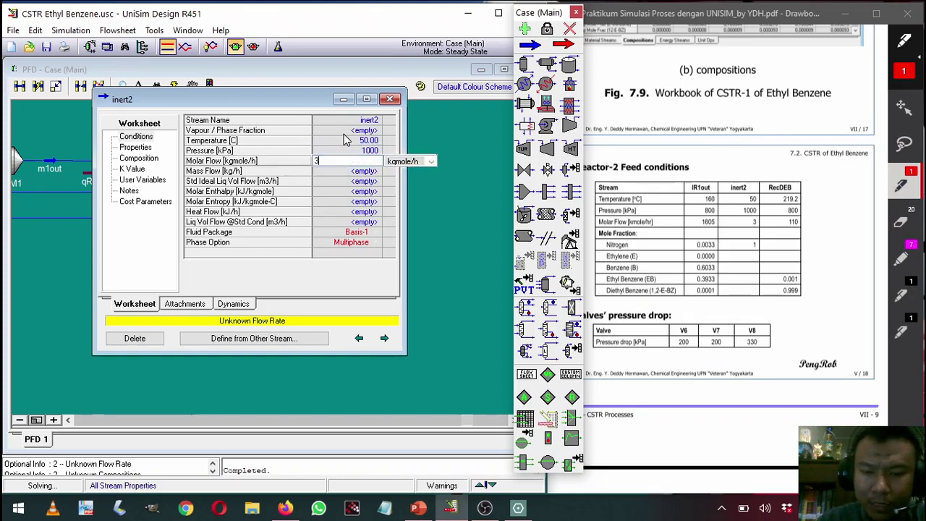
key("Return")
- Set the composition of inert2 to a nitrogen mole fraction of 1 and close the stream's window
left_click(138, 158)
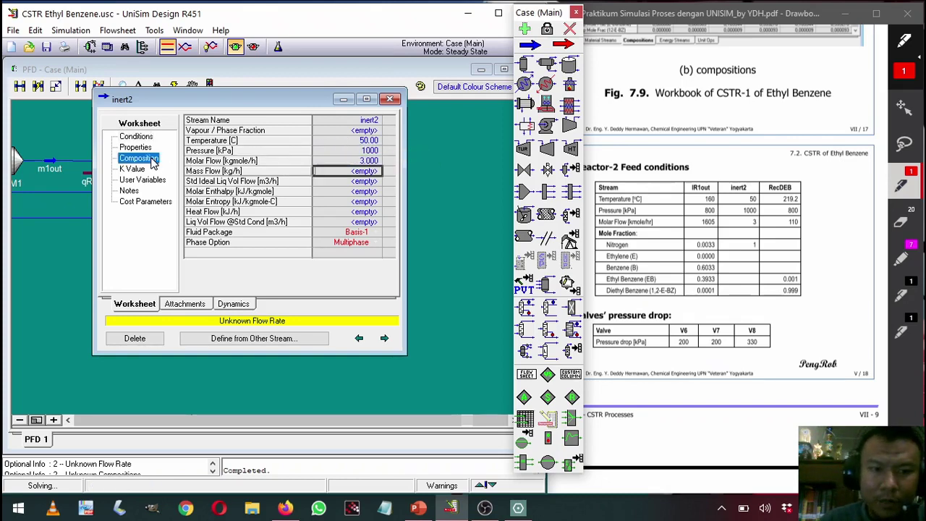
type("1")
key("Return")
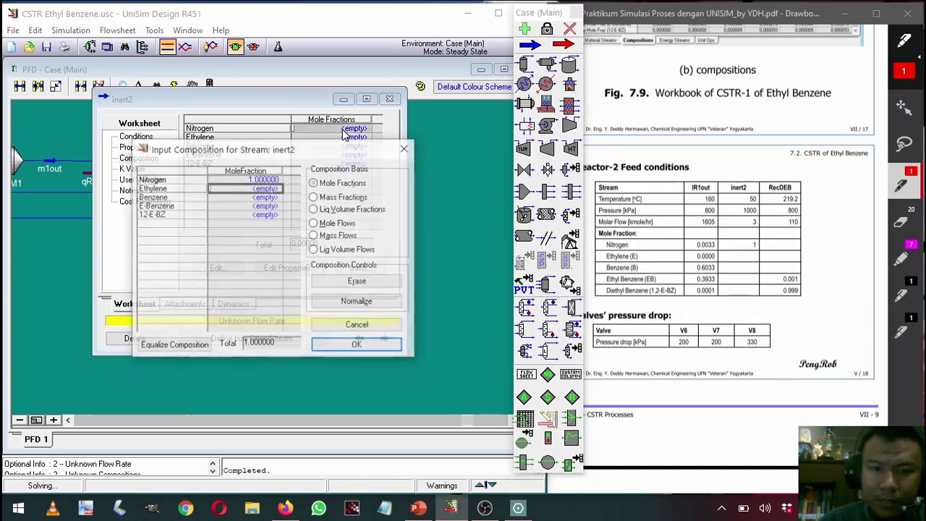
key("Return")
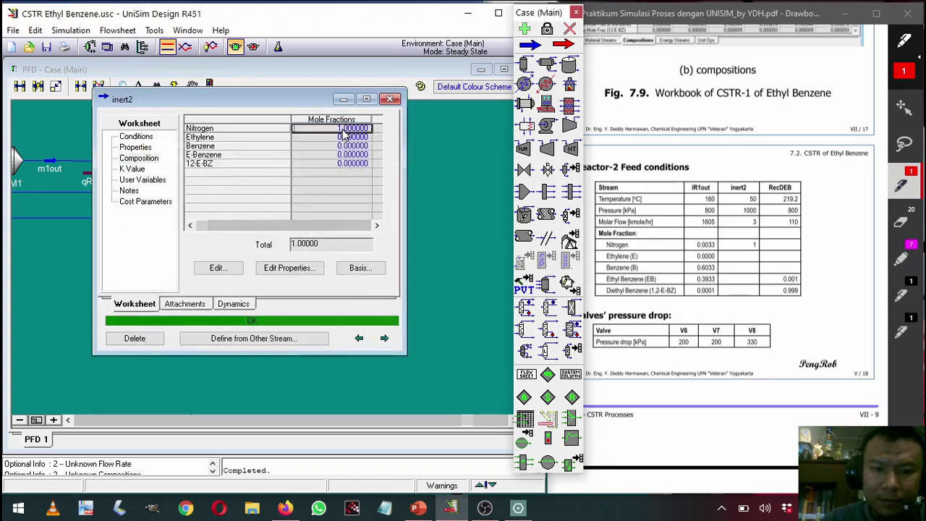
left_click(390, 99)
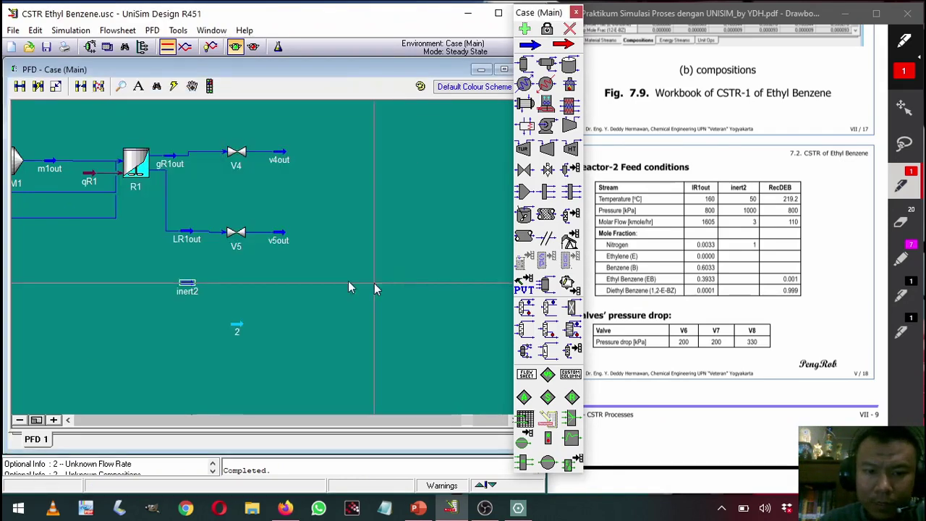
- Add a valve beside the inert2 stream and check the module's two-CSTR flow diagram for its name
left_click(524, 169)
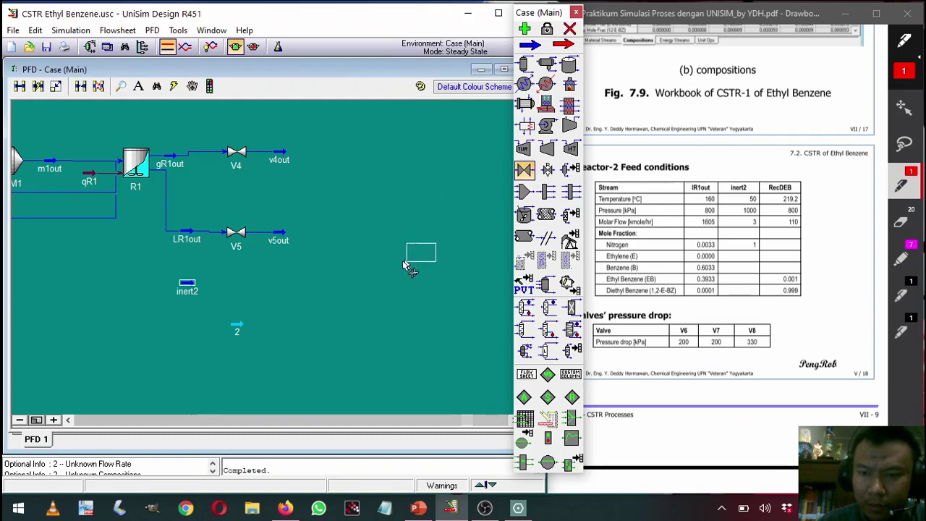
left_click(225, 293)
scroll(711, 263, "up", 2)
scroll(711, 263, "up", 5)
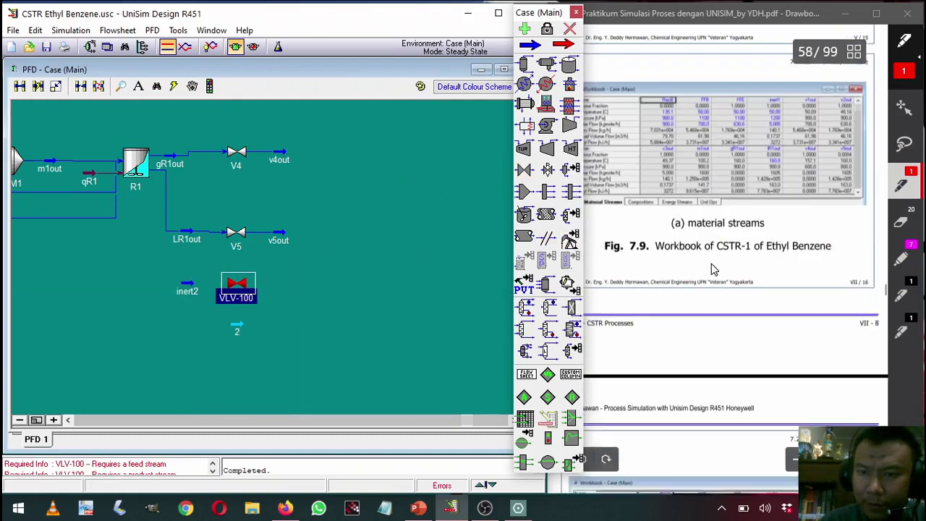
scroll(711, 263, "down", 10)
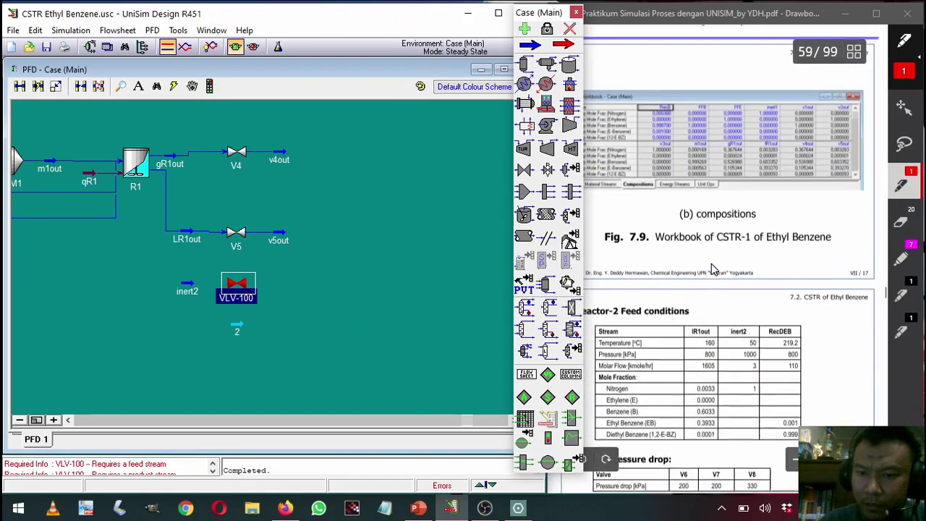
scroll(711, 269, "down", 1)
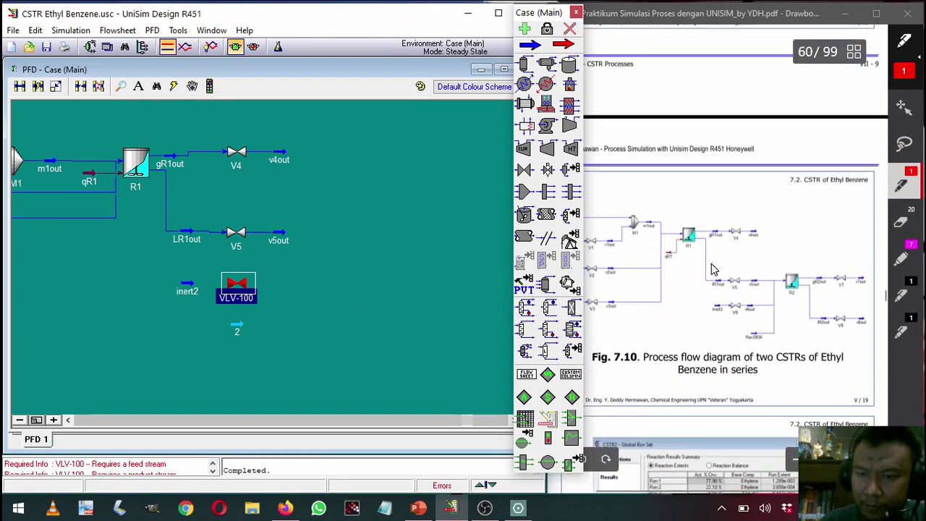
scroll(713, 268, "up", 1)
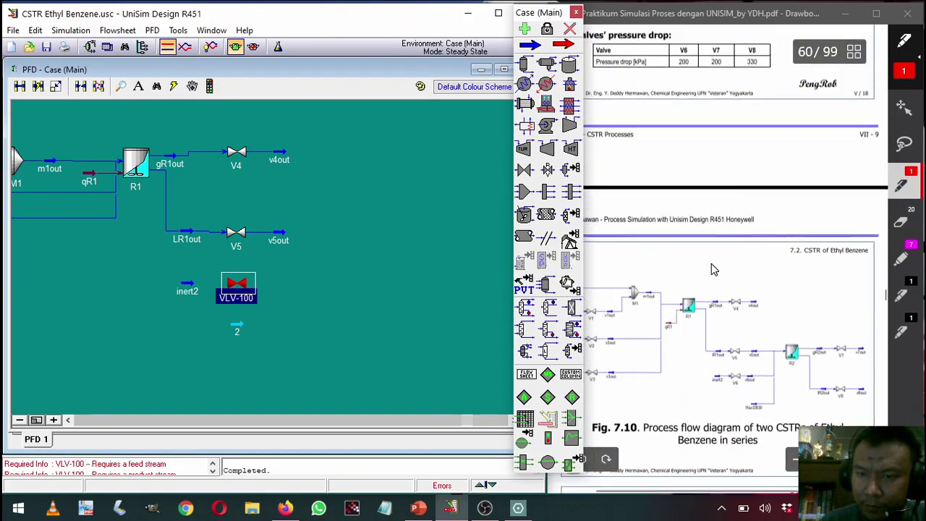
- Name the new valve beside inert2 V6
double_click(237, 285)
left_click(298, 146)
type("V5")
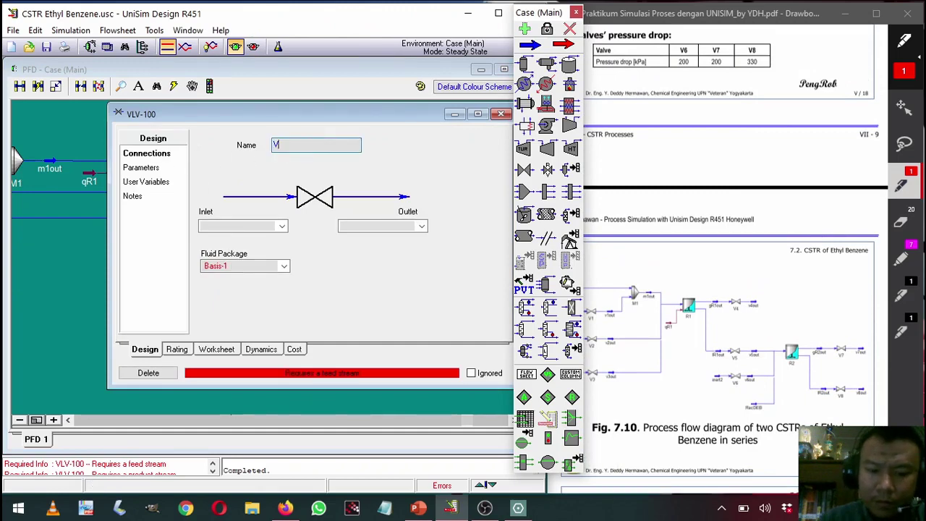
key("Return")
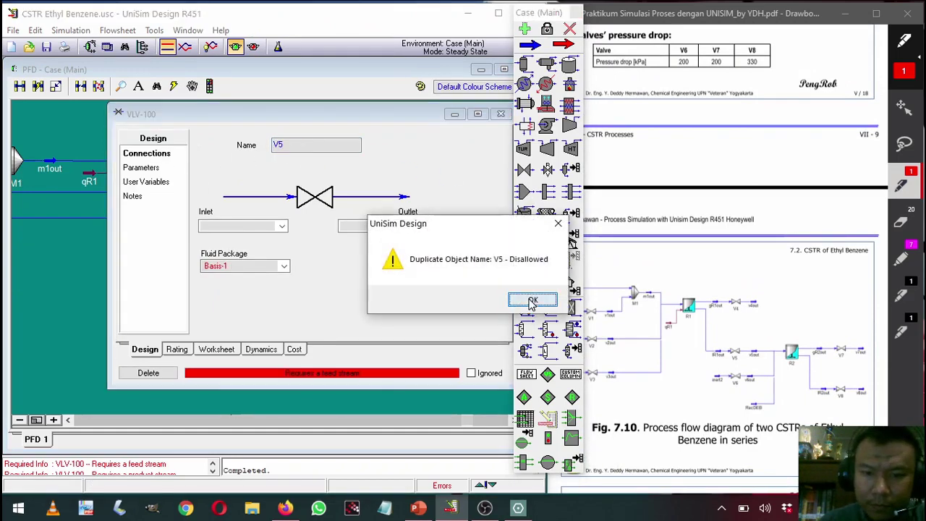
left_click(530, 300)
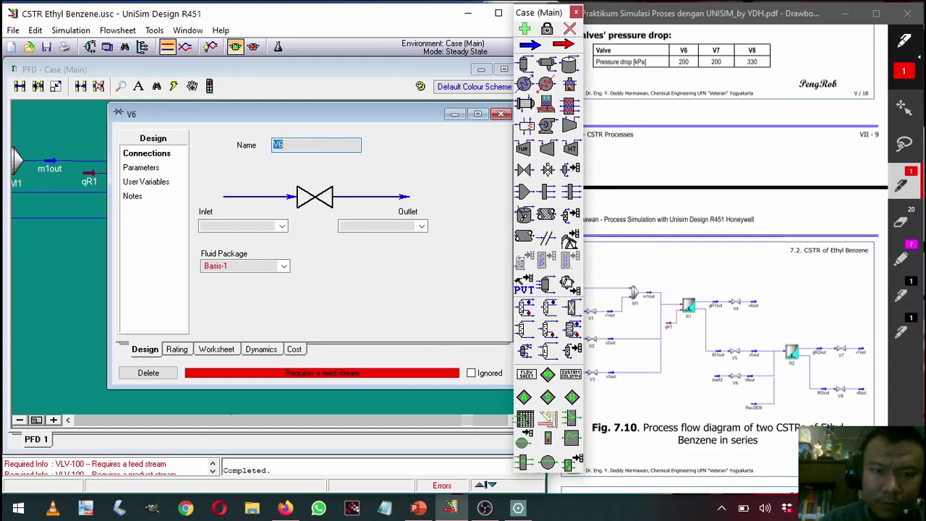
- Connect valve V6 from inert2 to a new outlet stream v6out
left_click(260, 225)
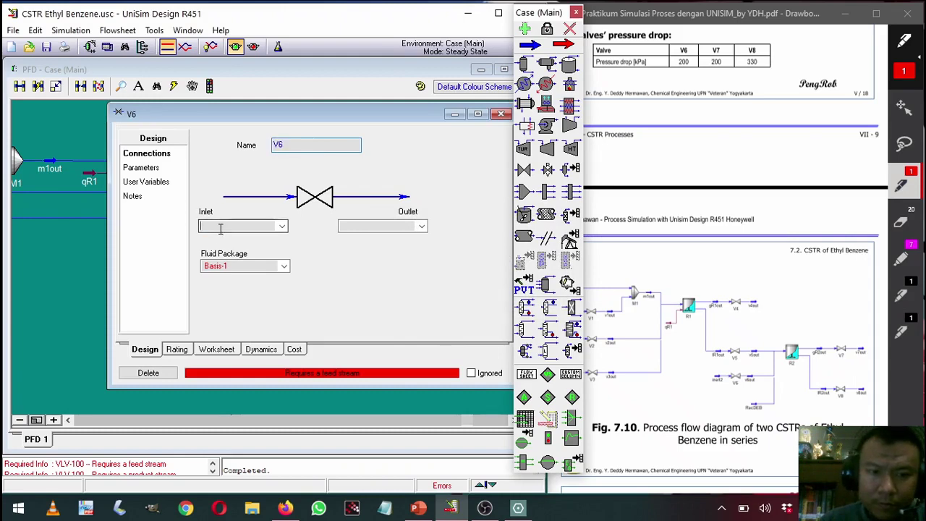
left_click(282, 226)
left_click(268, 251)
left_click(385, 226)
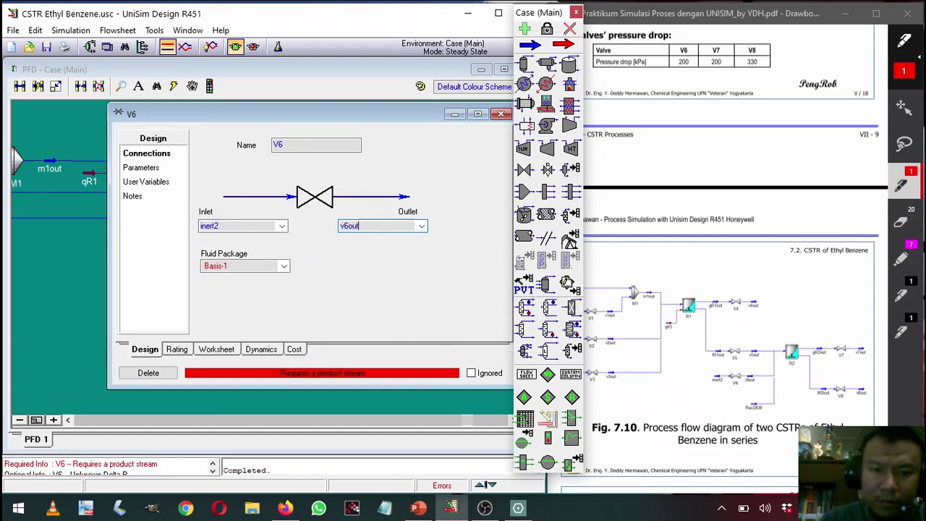
key("Return")
- Set the pressure drop of valve V6 to 200 kPa and close the valve's window
left_click(144, 168)
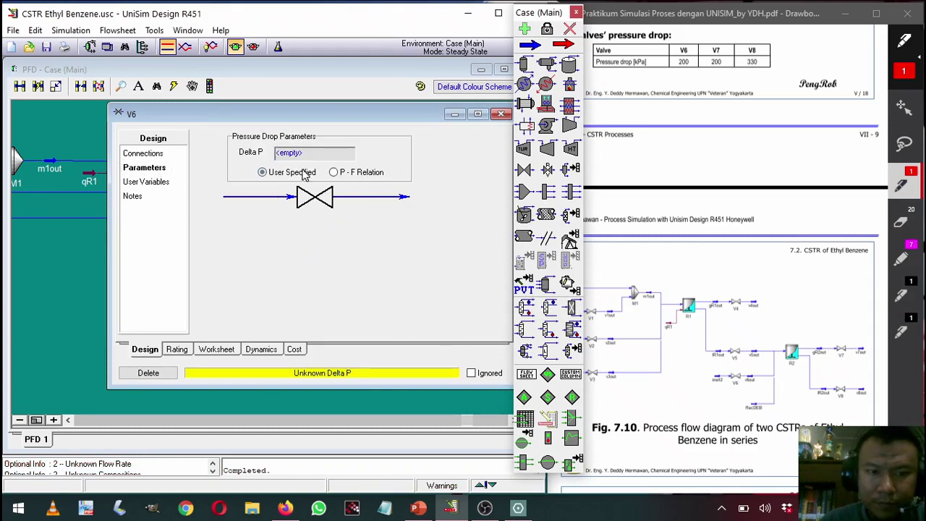
left_click(311, 154)
type("200")
key("Return")
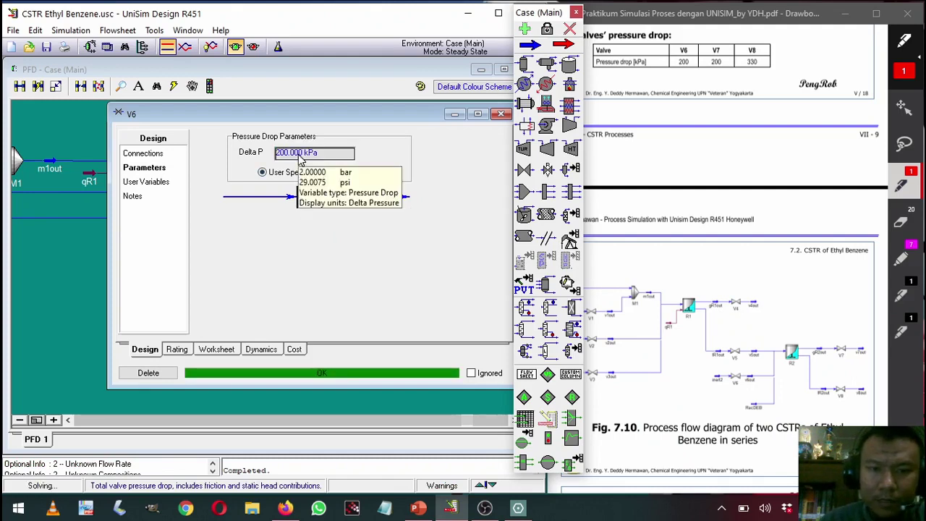
left_click(501, 114)
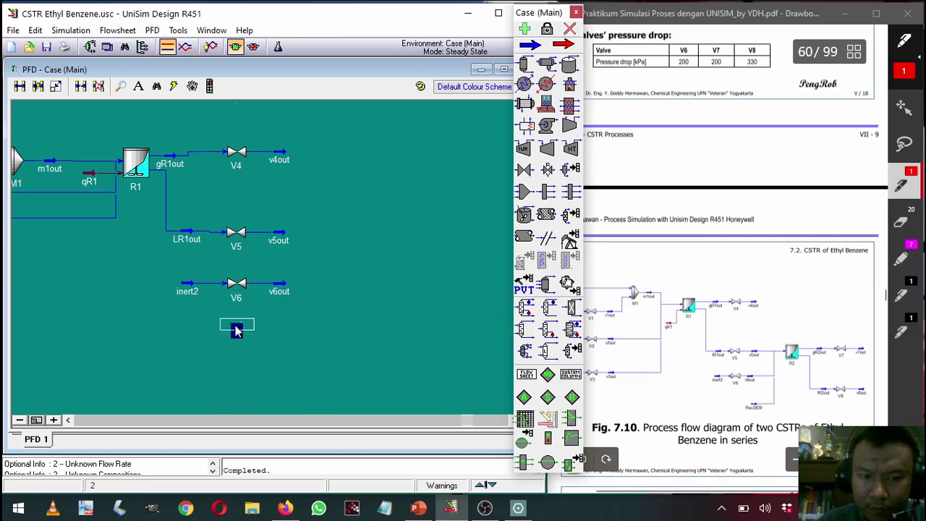
- Rename the unconnected stream below V6 RecDEB
double_click(237, 326)
left_click(360, 149)
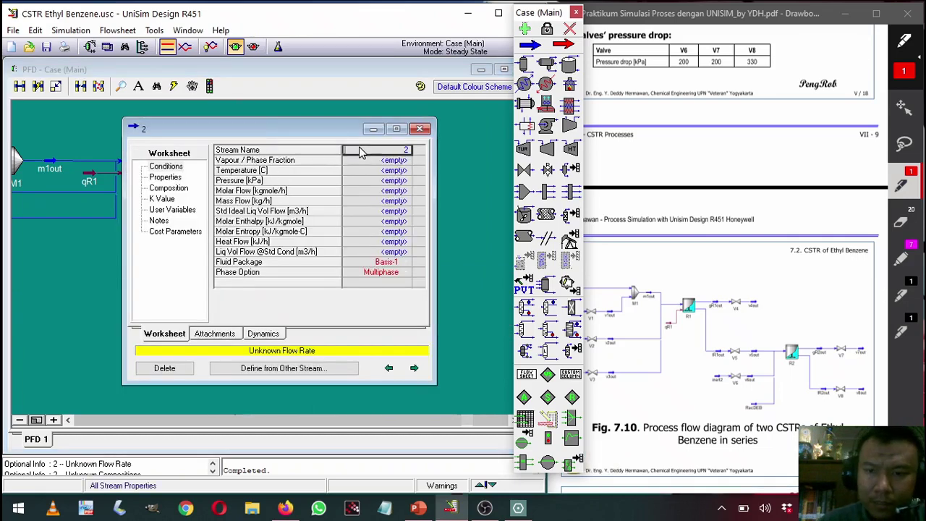
type("Re")
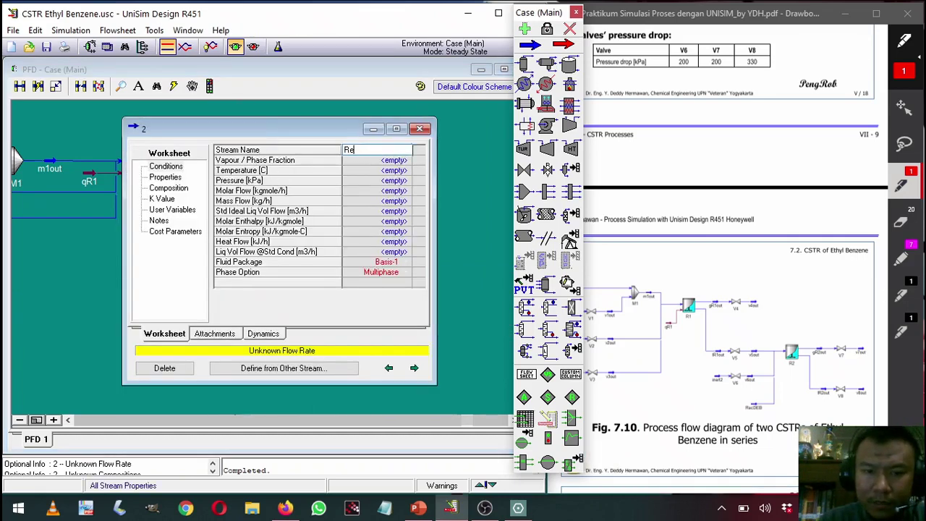
type("cDEB")
key("Return")
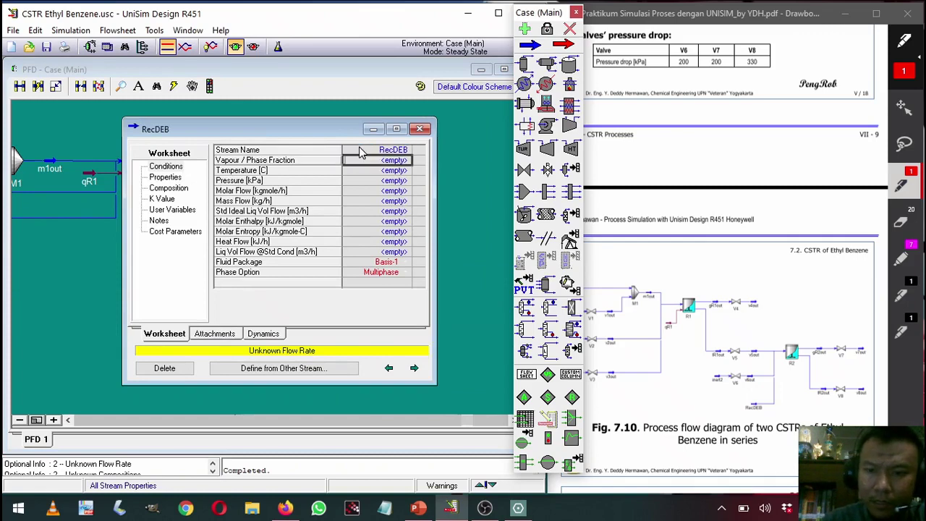
- Set the temperature of the RecDEB stream to 219.2 °C as in the module's Reactor-2 feed conditions
scroll(692, 252, "up", 3)
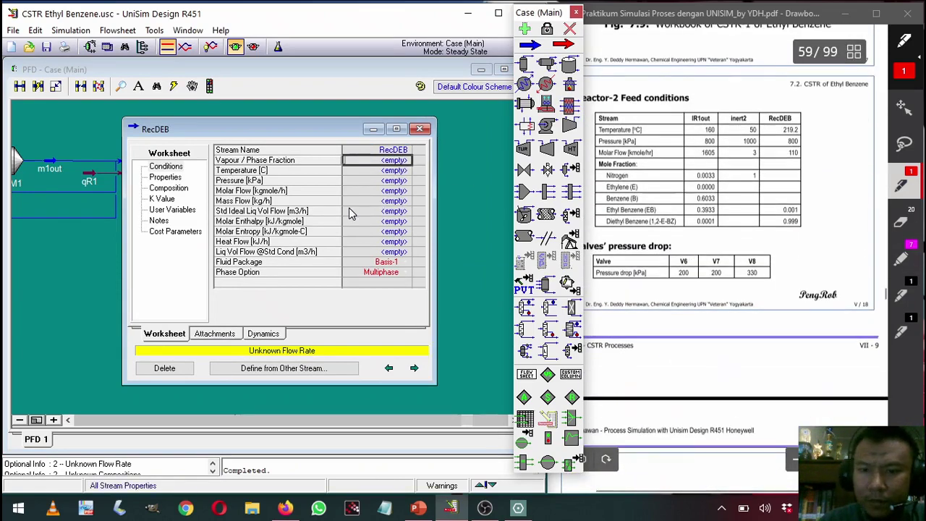
left_click(371, 171)
type("219.")
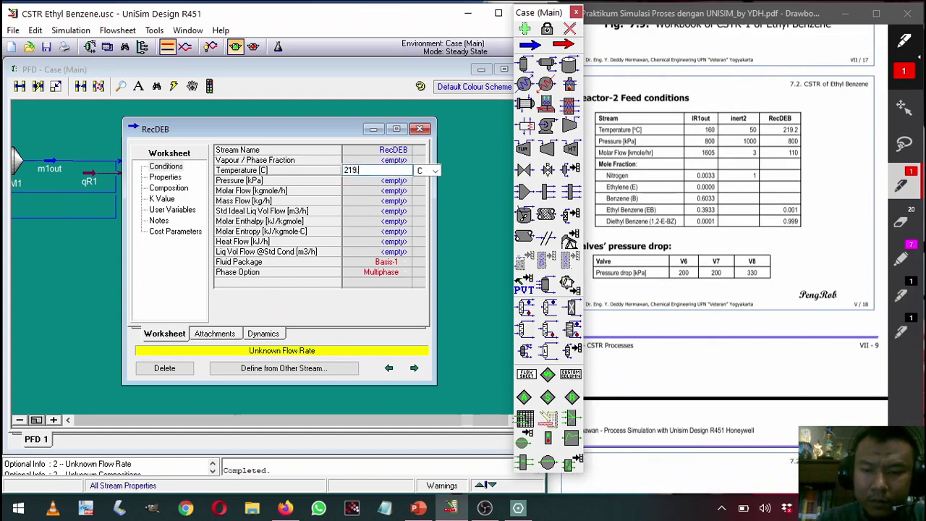
type("2")
key("Return")
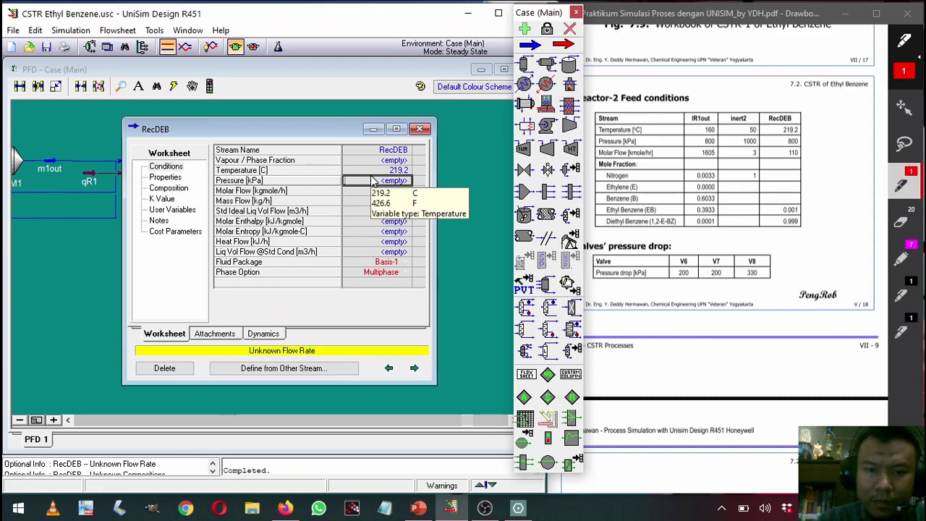
- Set the RecDEB stream's pressure to 800 kPa and its molar flow to 110 kgmole/h
type("800")
key("Return")
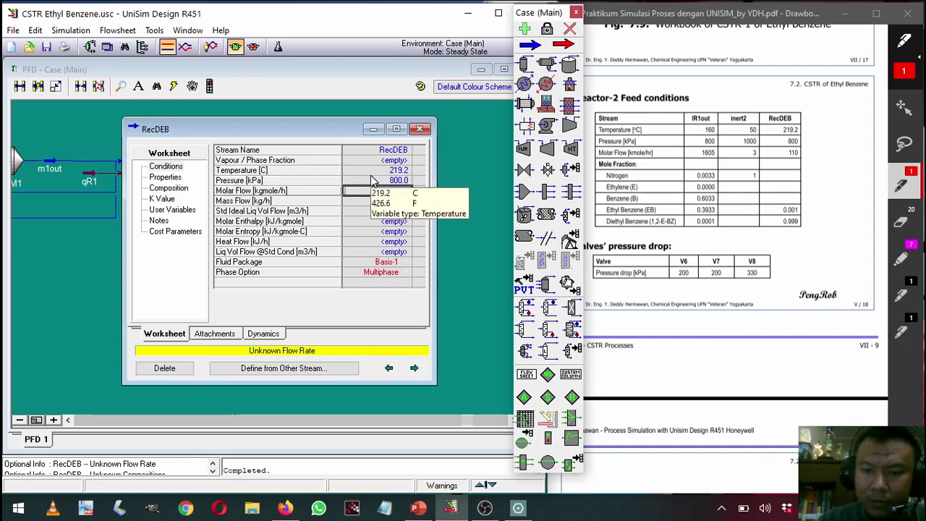
type("110")
key("Return")
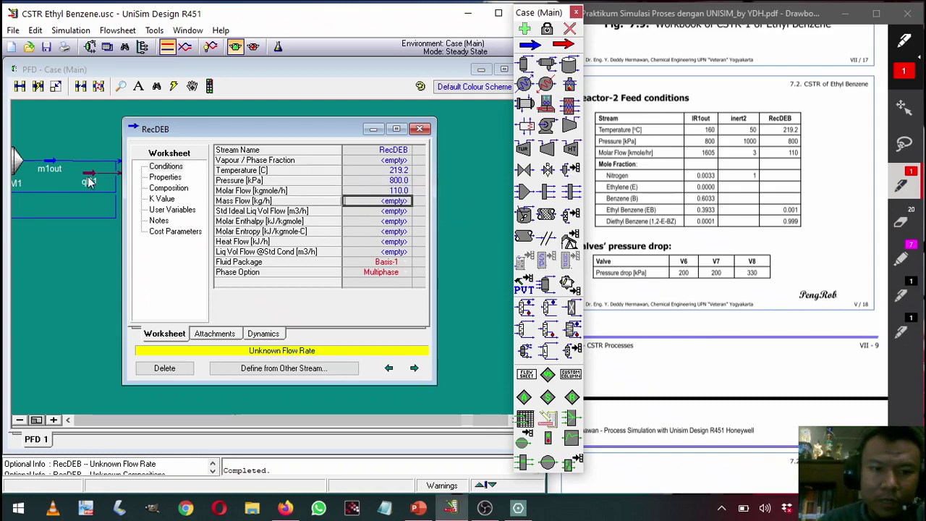
- Define the RecDEB composition with mole fractions of 0.999 for 12-E-BZ and 0.001 for E-Benzene, and close the stream's window
left_click(168, 188)
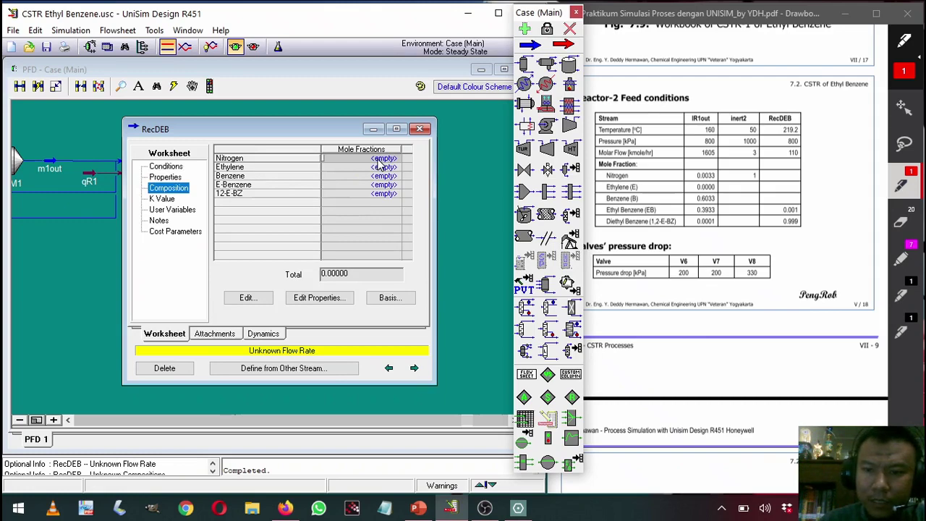
left_click(376, 194)
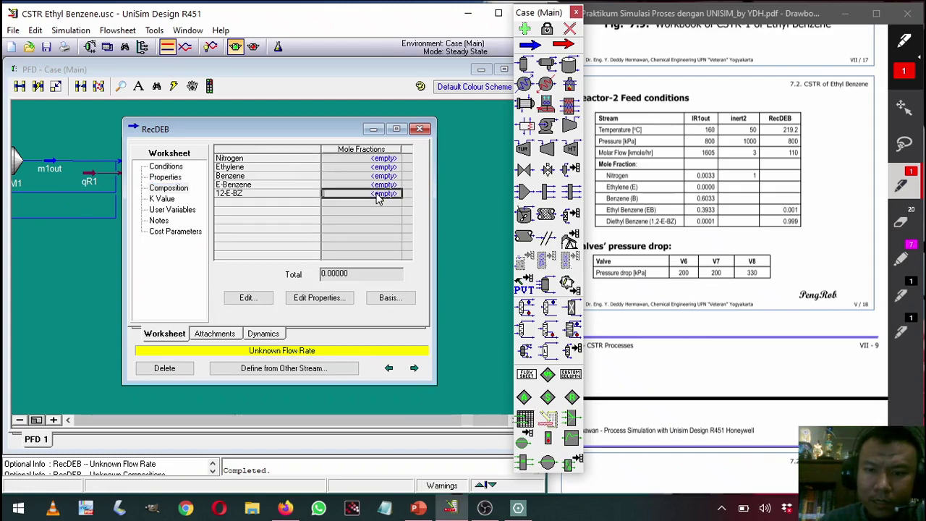
type("0")
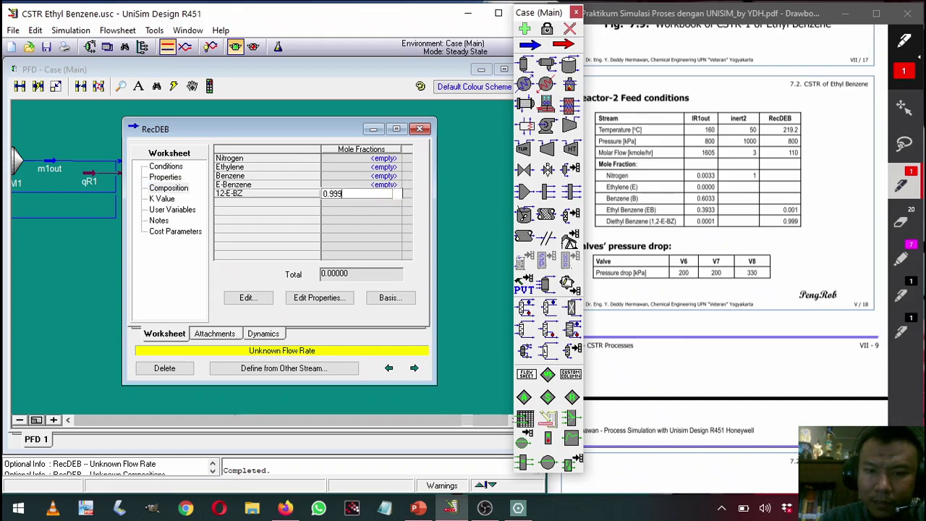
type(".999")
key("Return")
left_click(272, 207)
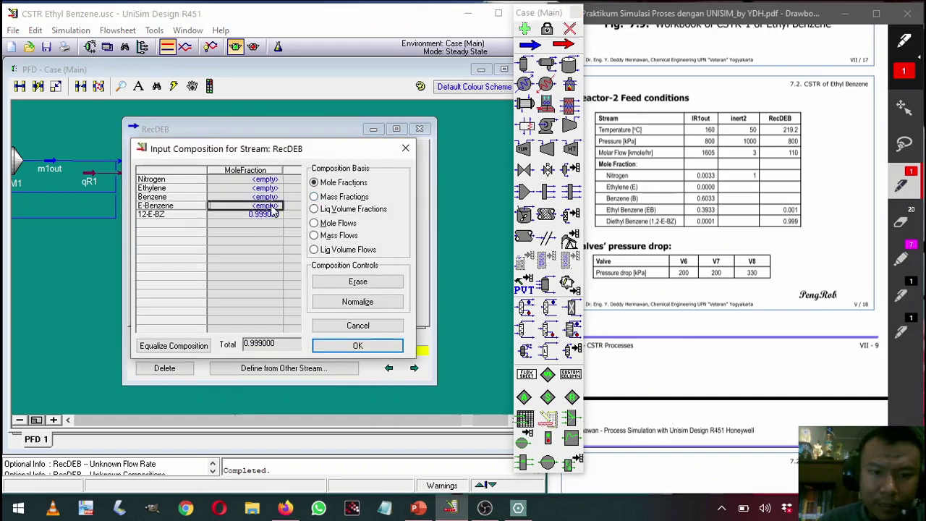
type("0.0")
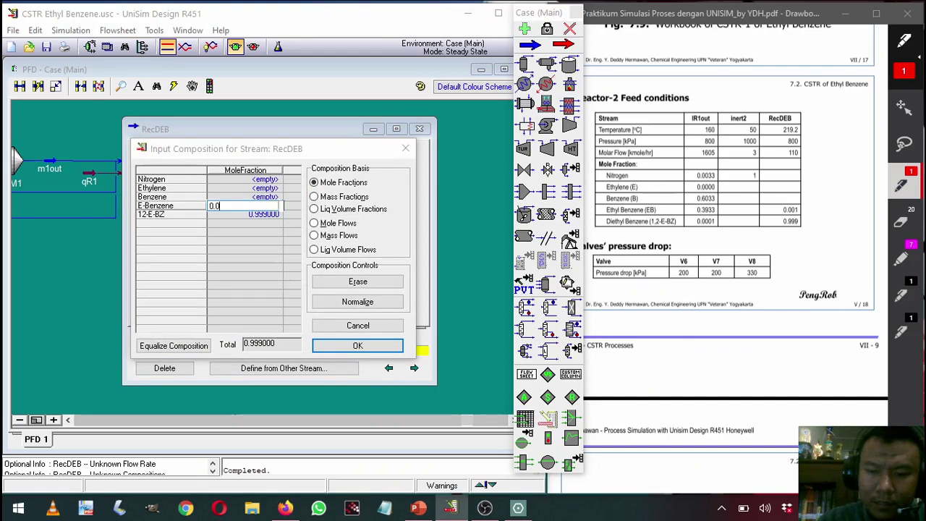
type("01")
key("Return")
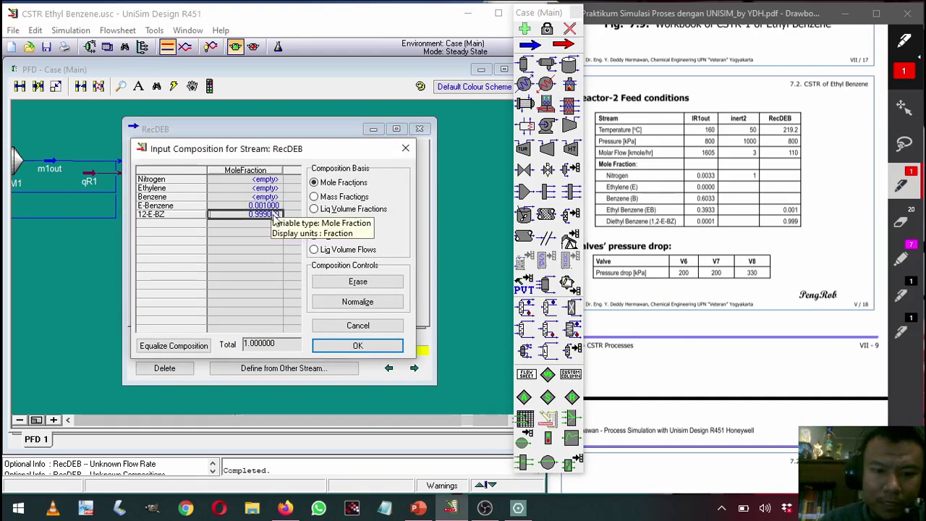
left_click(358, 345)
left_click(419, 129)
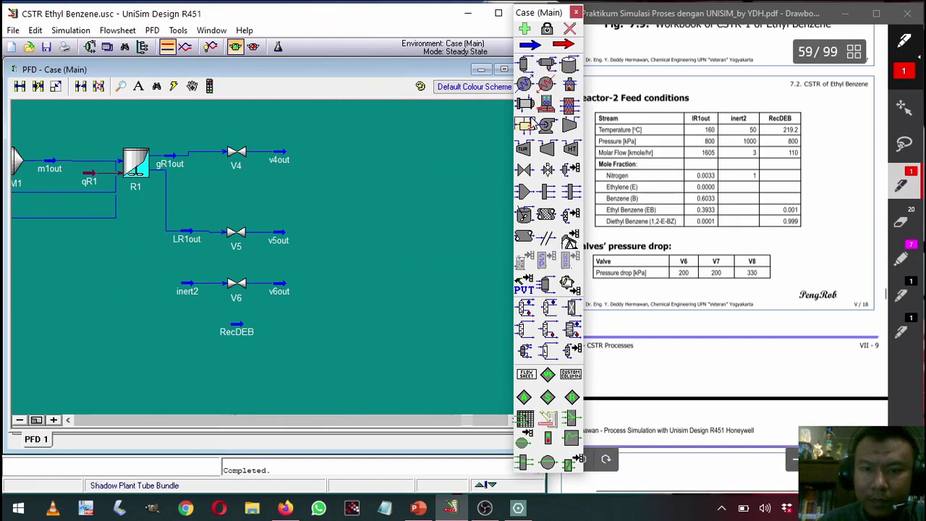
- Add a CSTR to the flowsheet beside valves V5 and V6 and name it R2
left_click_drag(525, 217, 350, 250)
double_click(347, 246)
left_click(217, 165)
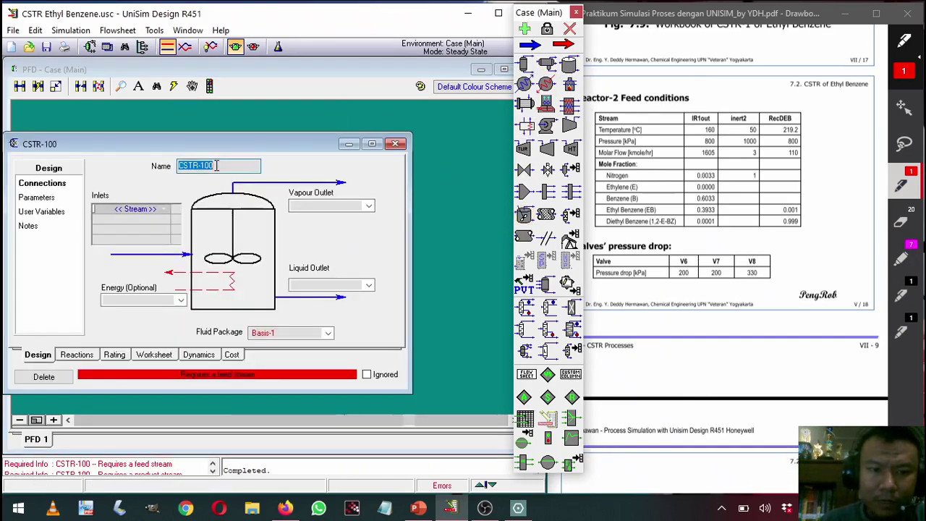
type("R2")
key("Return")
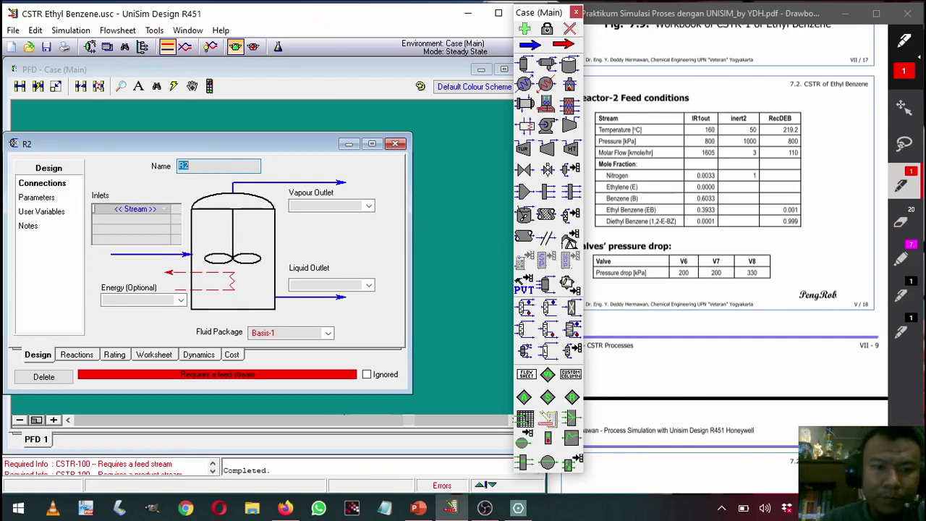
- Connect the streams v5out, v6out and RecDEB as the inlets of reactor R2
left_click(166, 210)
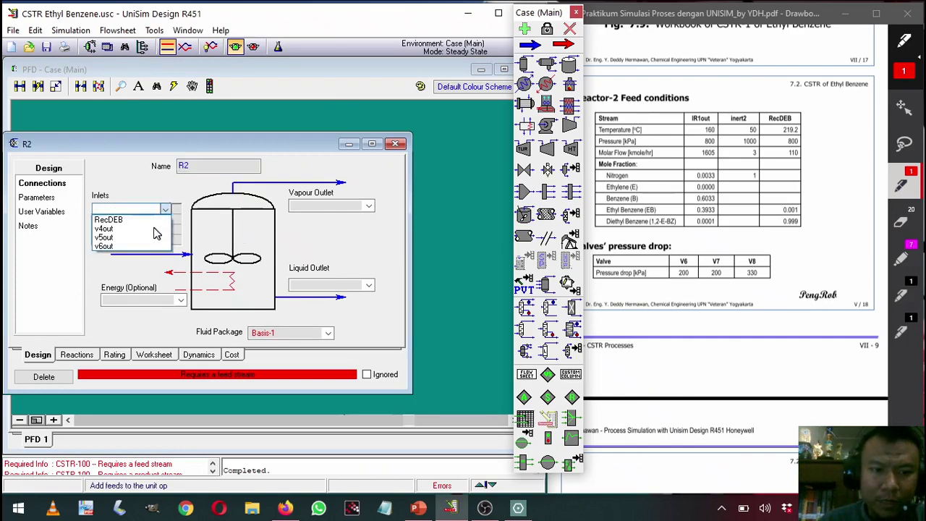
left_click(153, 229)
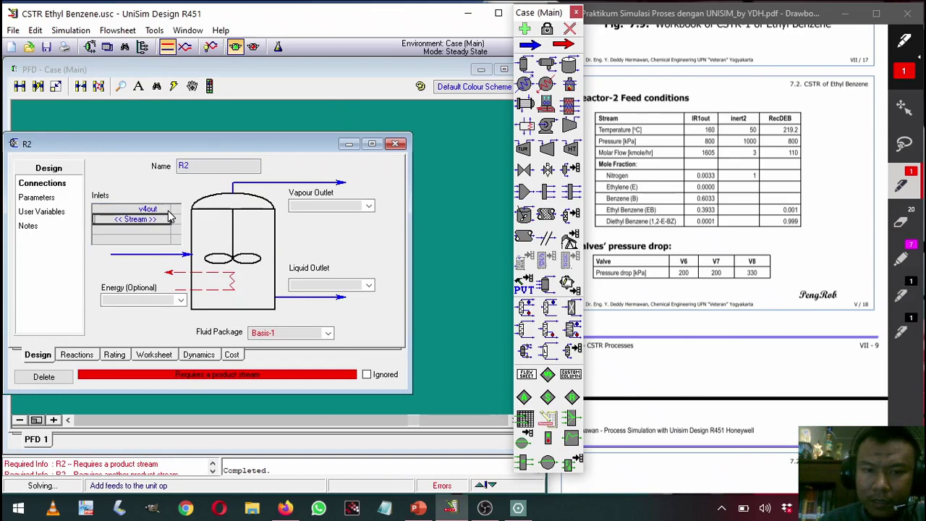
left_click_drag(196, 152, 241, 170)
left_click(210, 225)
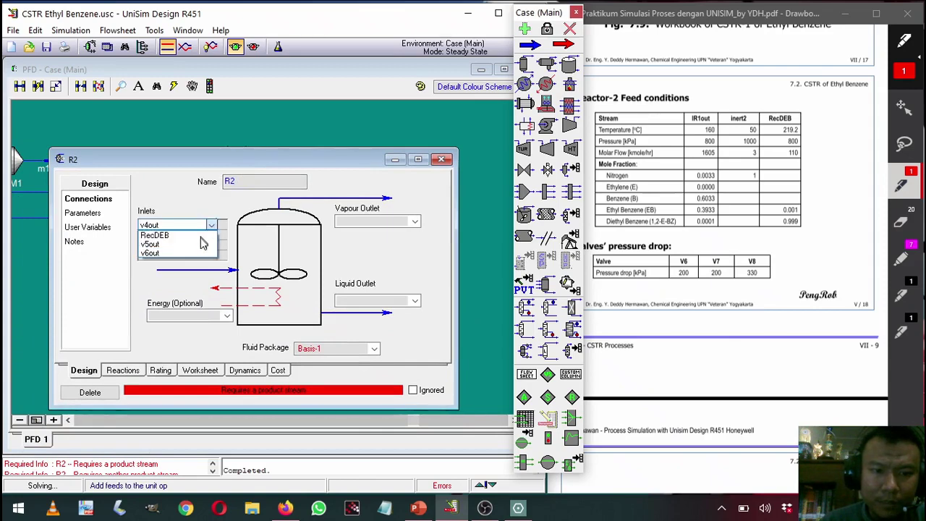
left_click(188, 246)
left_click(210, 235)
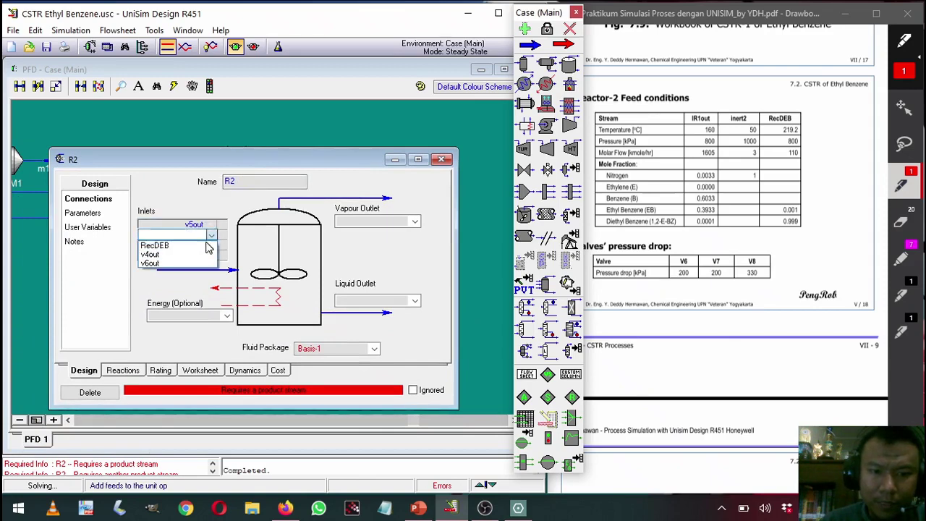
left_click(203, 263)
left_click(211, 245)
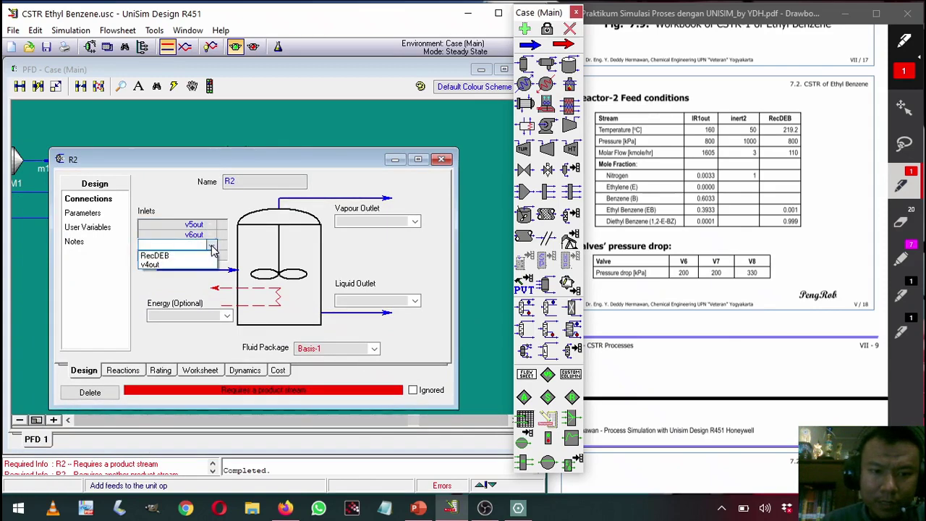
left_click(204, 257)
- Create gR2out as the vapour outlet and LR2out as the liquid outlet of reactor R2
left_click(355, 221)
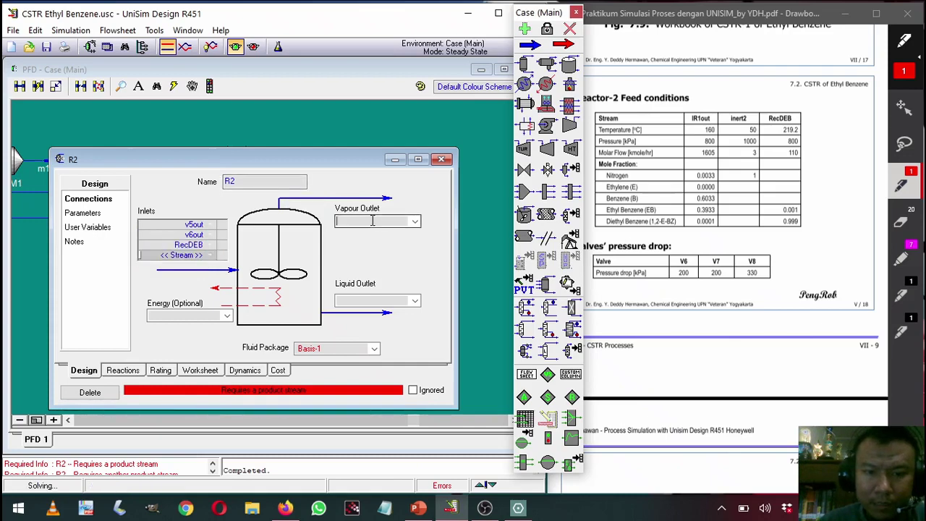
left_click_drag(325, 160, 294, 159)
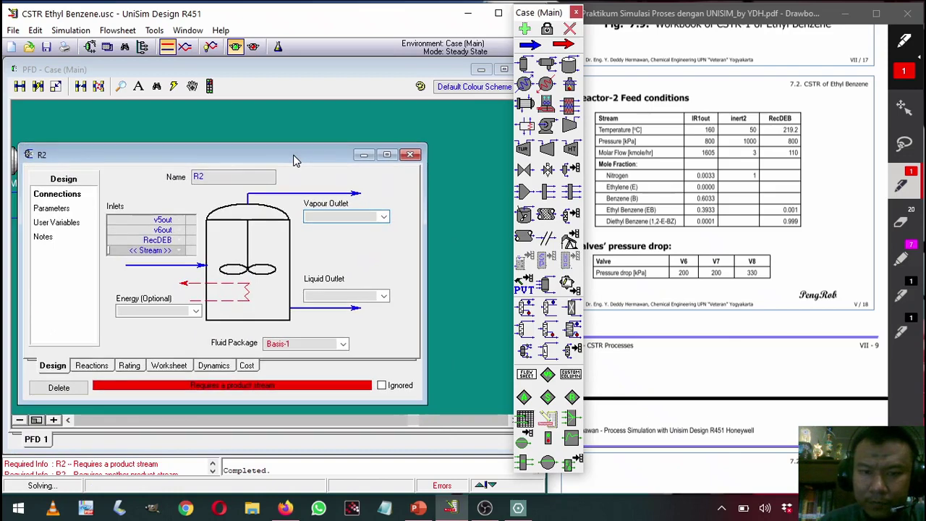
scroll(752, 344, "down", 4)
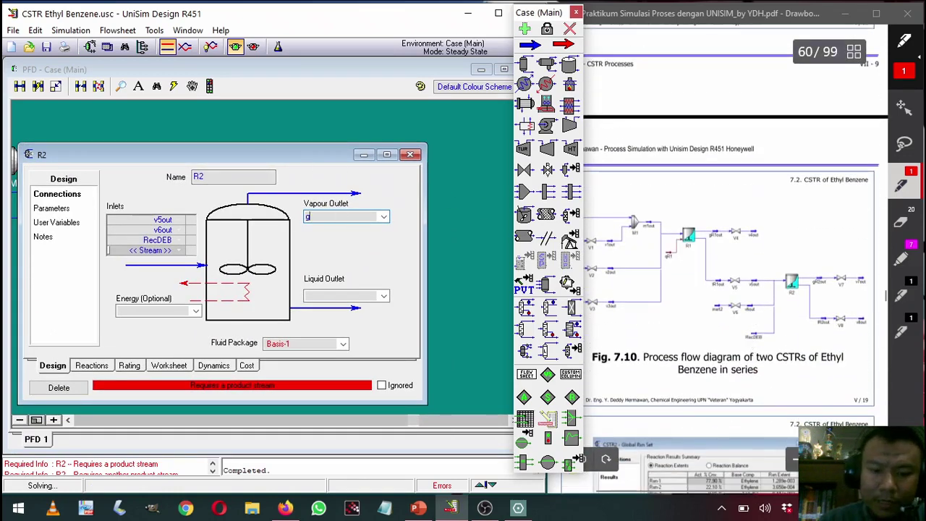
type("2out")
key("Return")
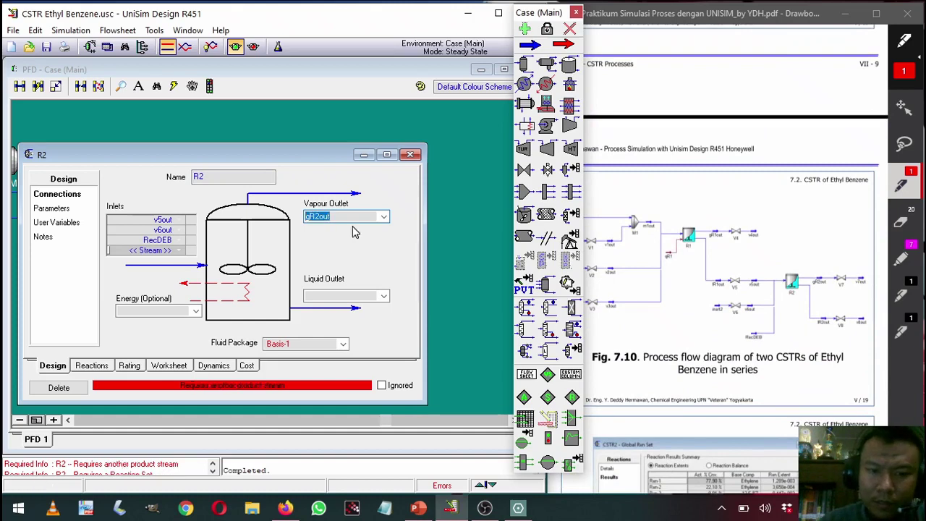
left_click(351, 293)
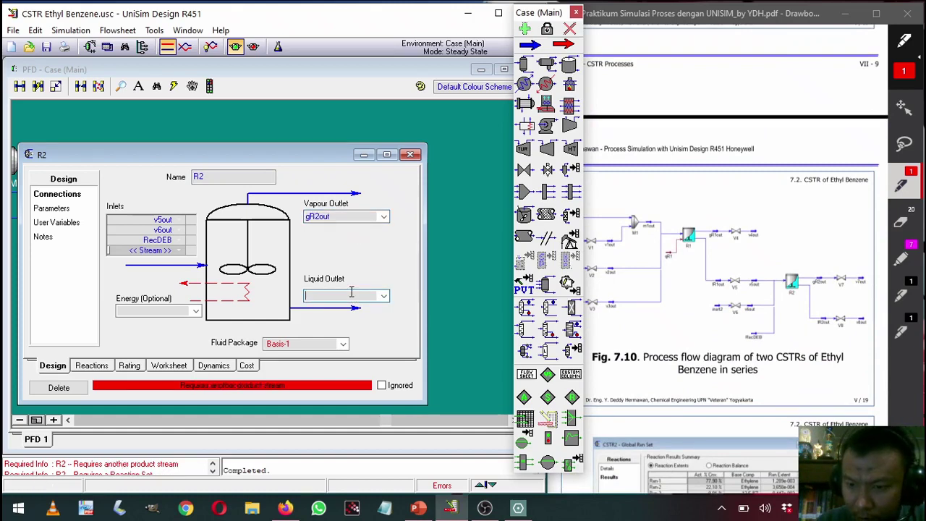
type("LR2o")
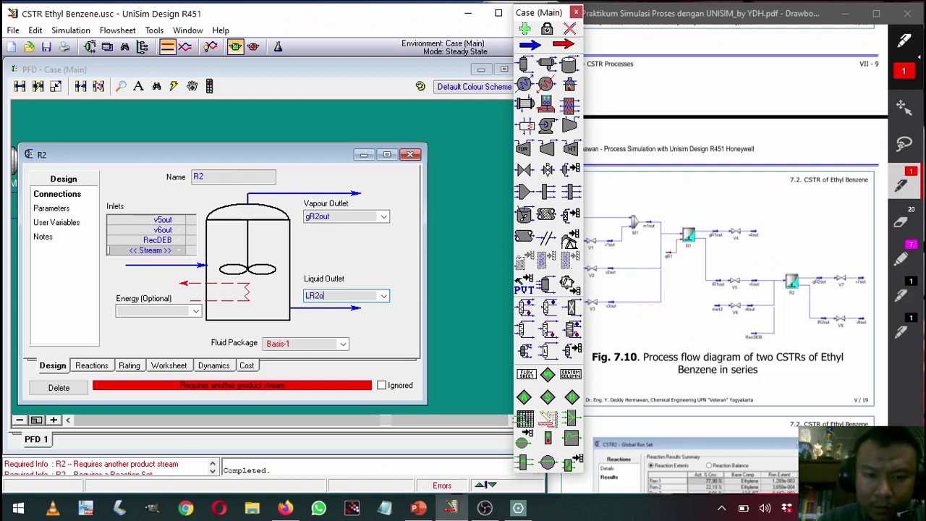
type("ut")
key("Return")
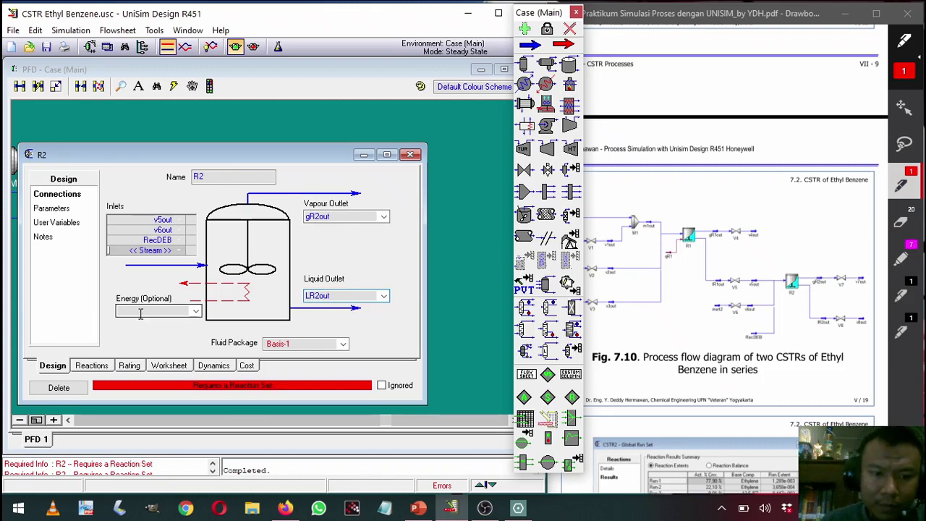
- Add an energy stream named qR2 to reactor R2
left_click(140, 313)
type("qR2")
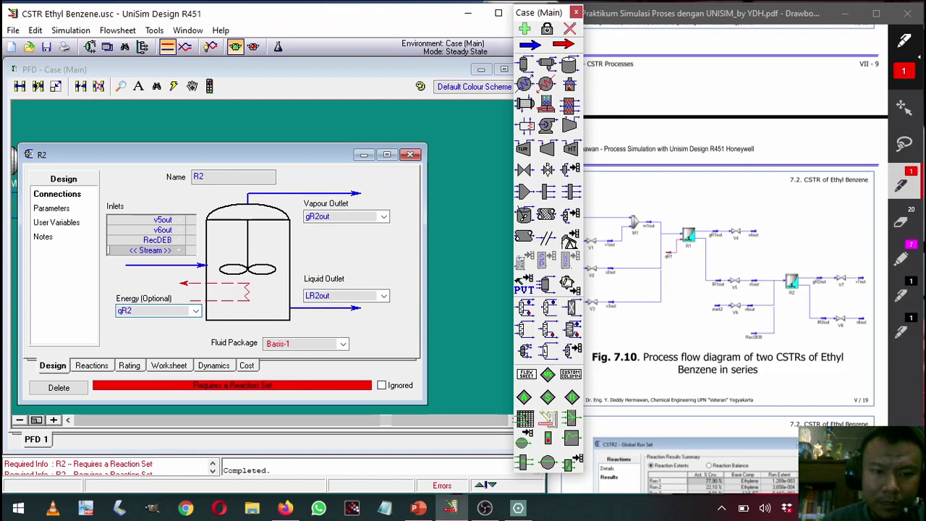
key("Return")
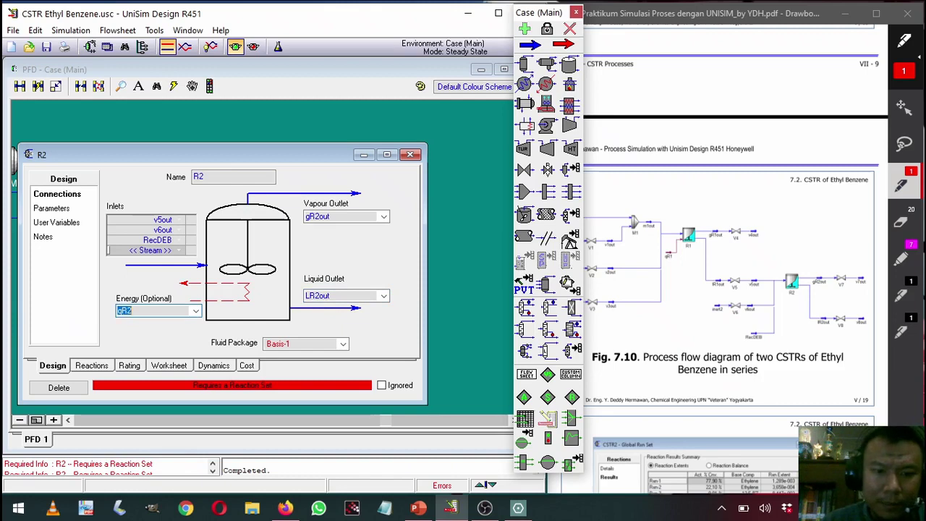
- Assign the Global Rxn Set as the reaction set of reactor R2
left_click(83, 367)
left_click(236, 190)
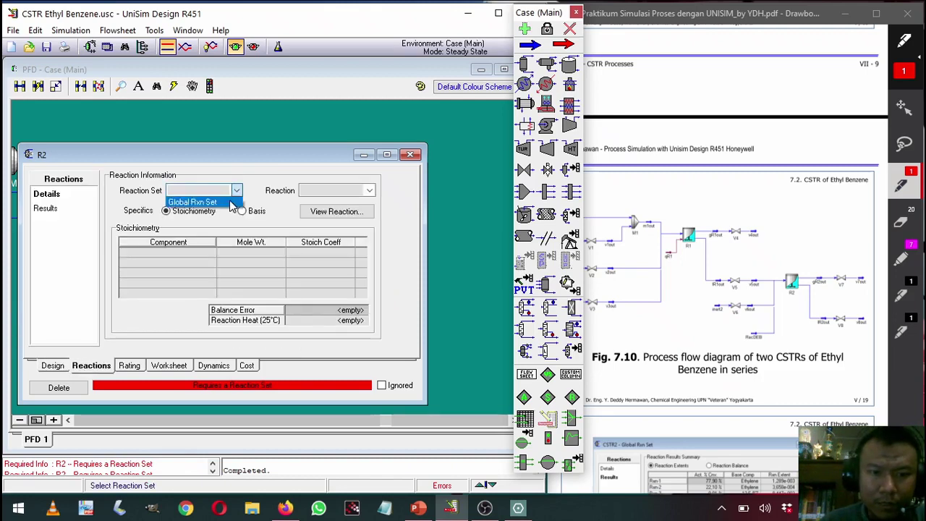
left_click(228, 203)
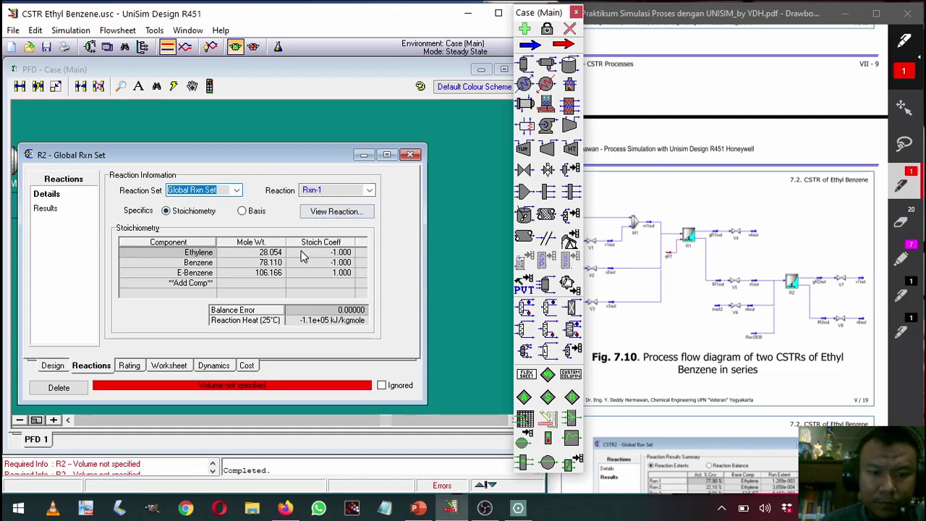
- Set the volume of reactor R2 to 200 m3
left_click(129, 366)
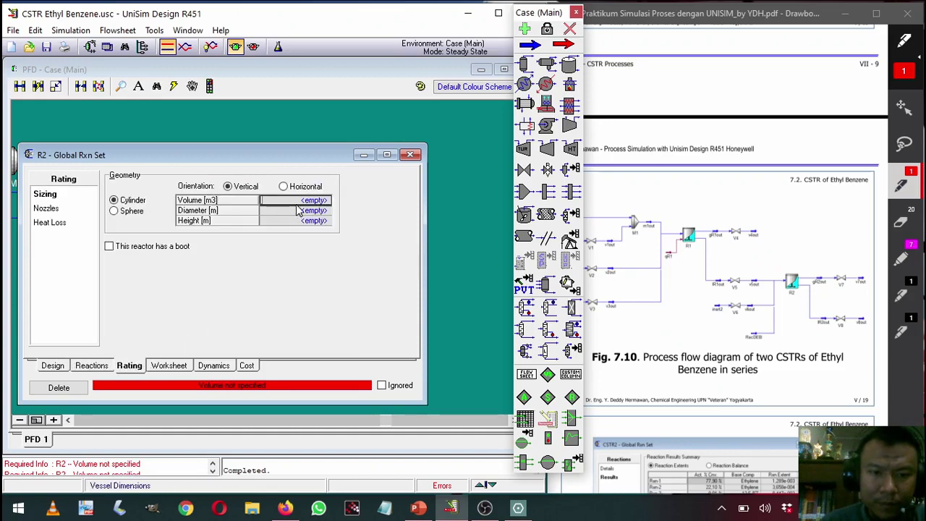
type("200")
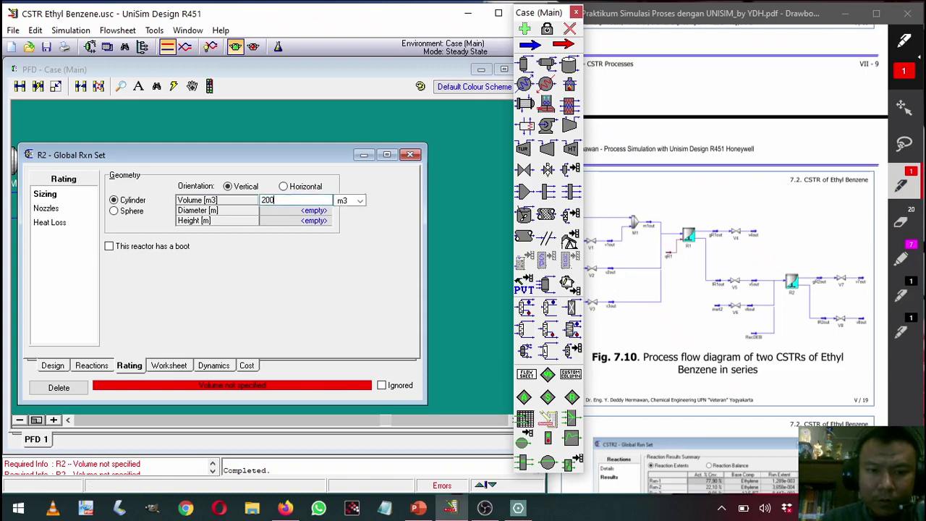
key("Return")
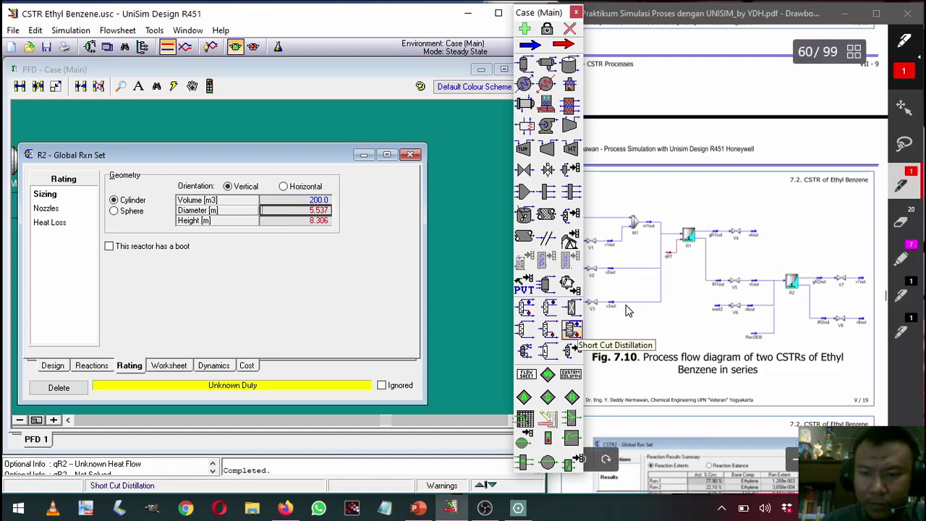
- Look up the Reactor-2 conditions in the module and set the temperature of reactor R2's liquid outlet LR2out to 165 °C
scroll(671, 336, "down", 3)
scroll(671, 337, "up", 5)
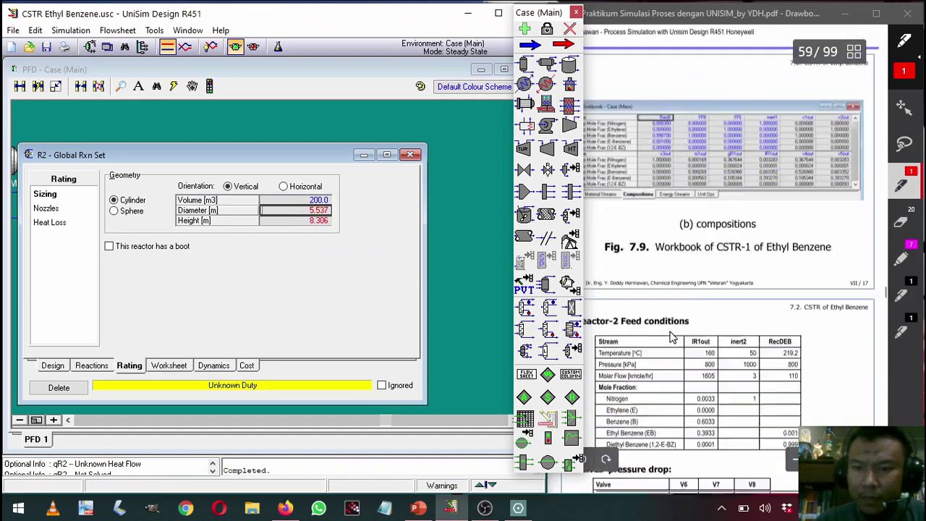
scroll(671, 336, "up", 15)
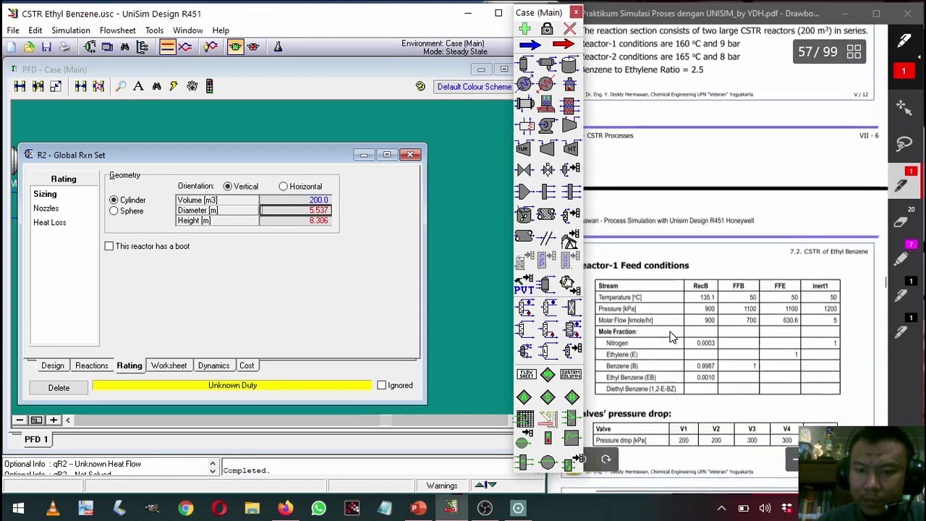
scroll(671, 337, "up", 1)
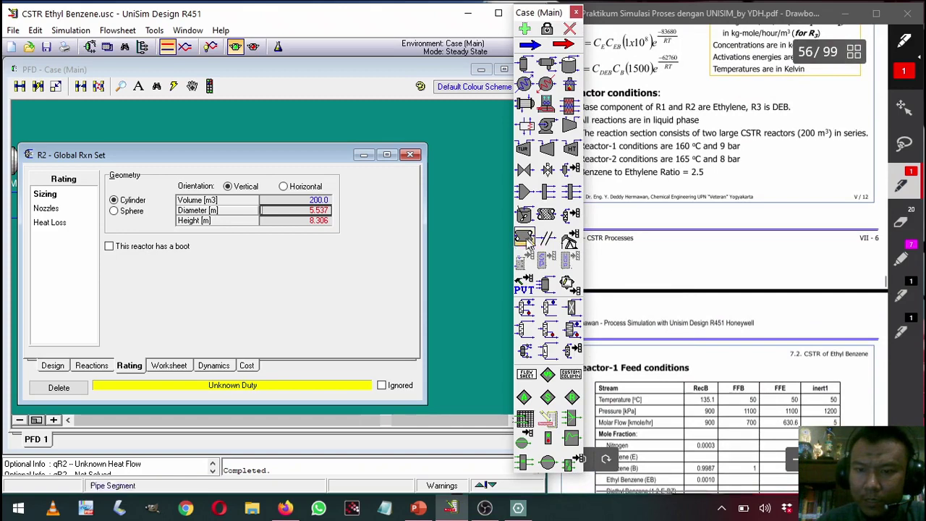
left_click(167, 366)
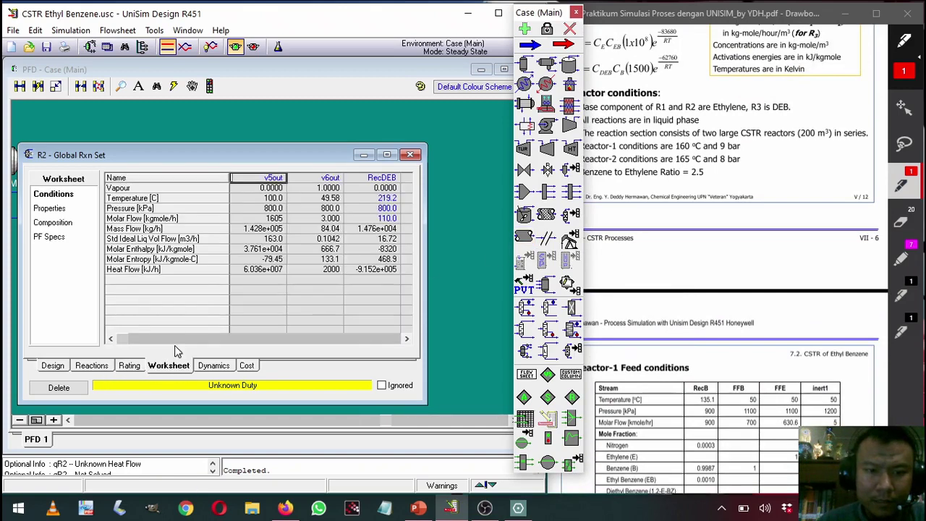
left_click(359, 198)
key("Down")
key("Right")
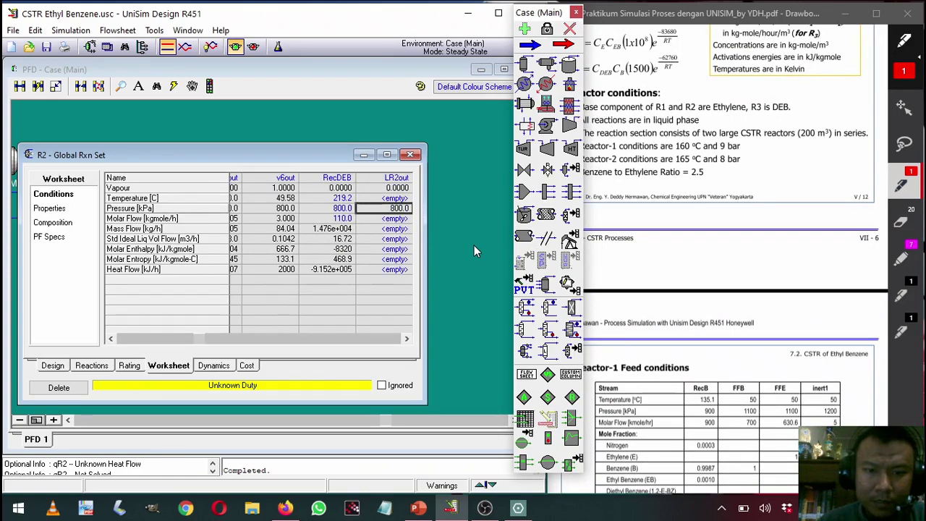
key("Up")
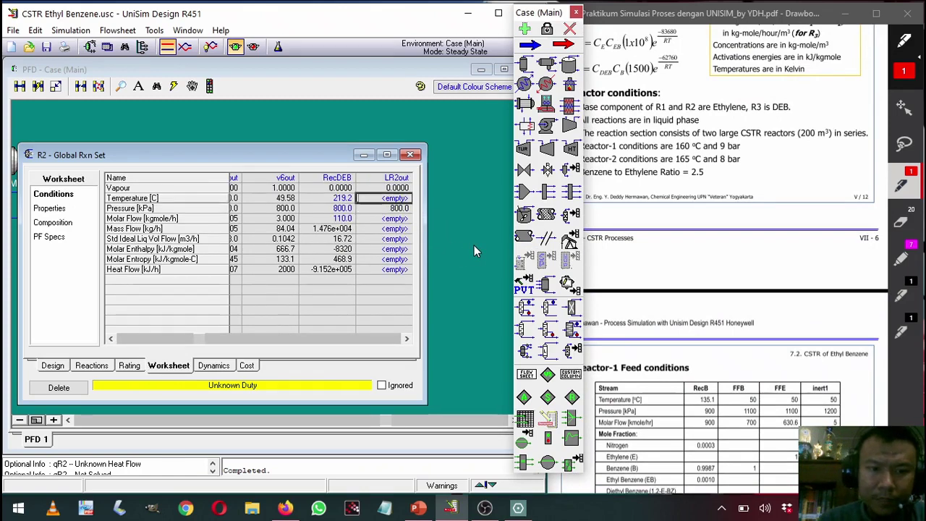
type("165")
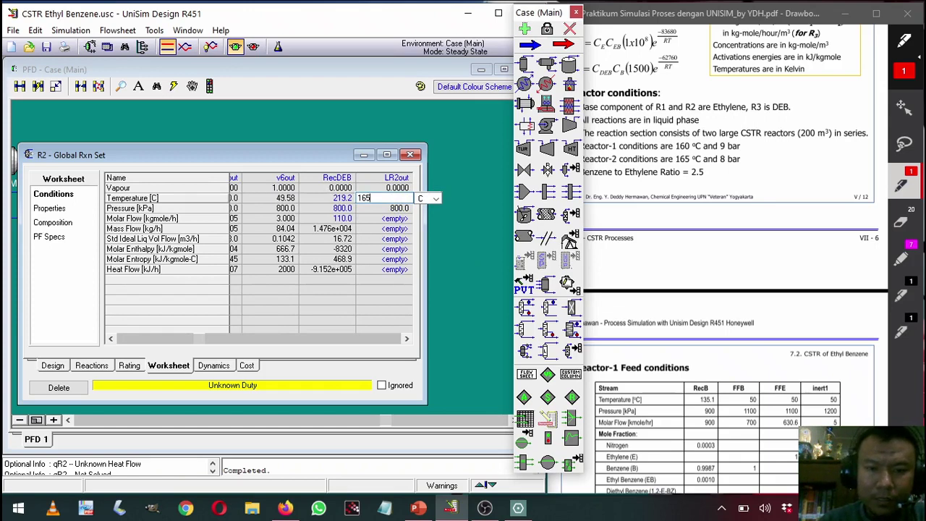
key("Return")
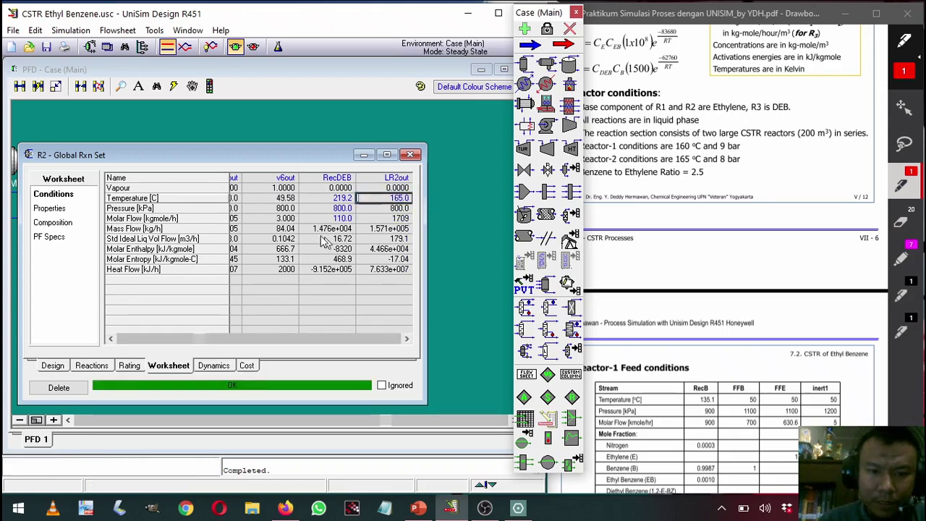
- Review reactor R2's reaction results, covering both the reaction extents and the reaction balance
left_click(91, 365)
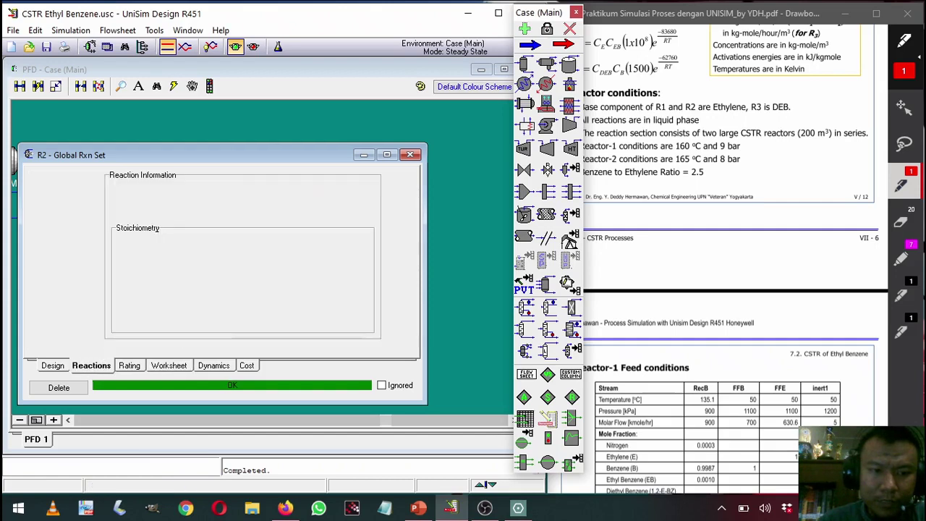
left_click(48, 208)
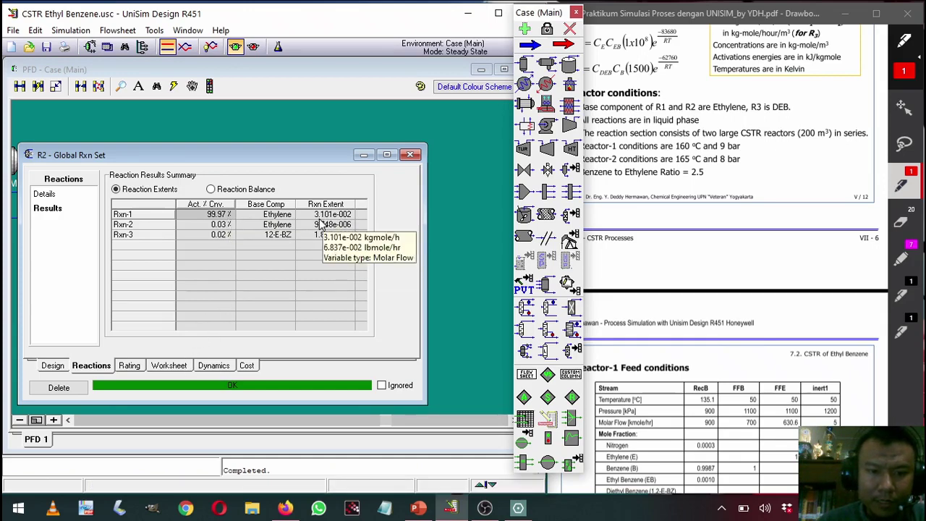
left_click(211, 189)
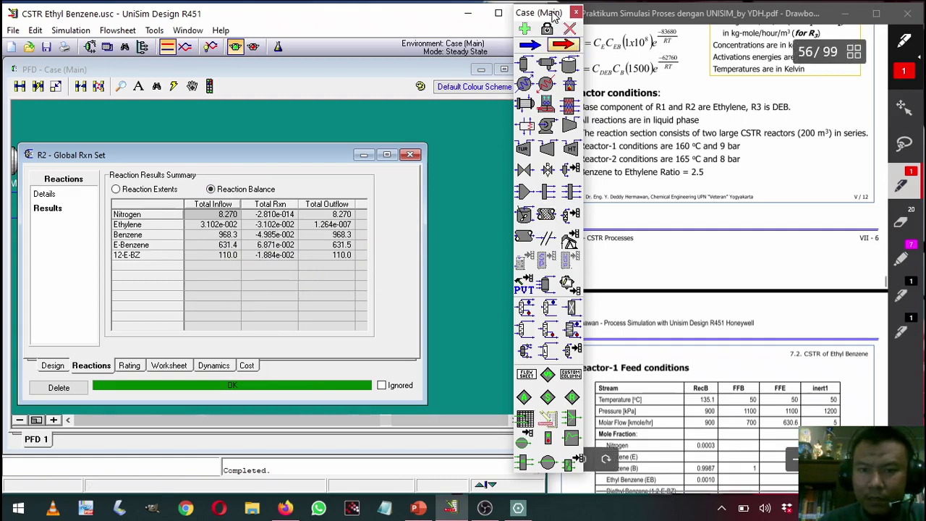
left_click_drag(553, 15, 512, 22)
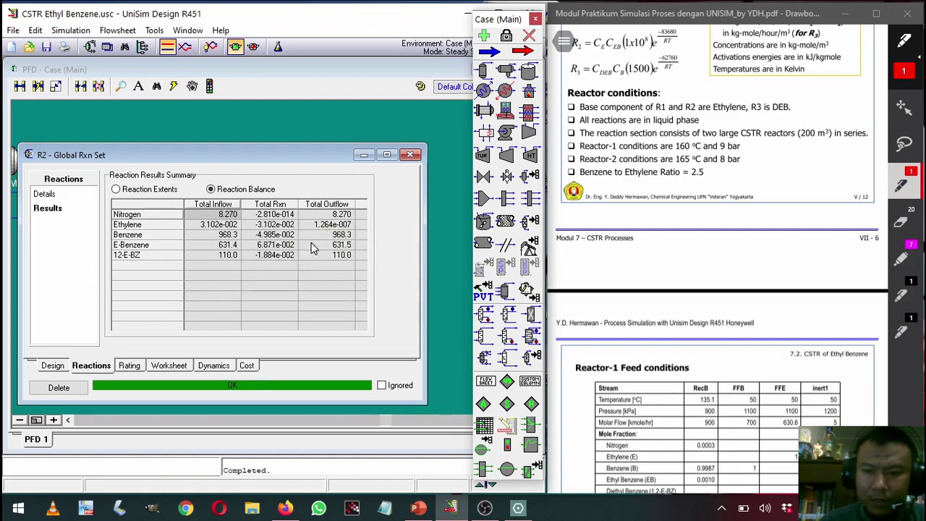
scroll(717, 290, "down", 2)
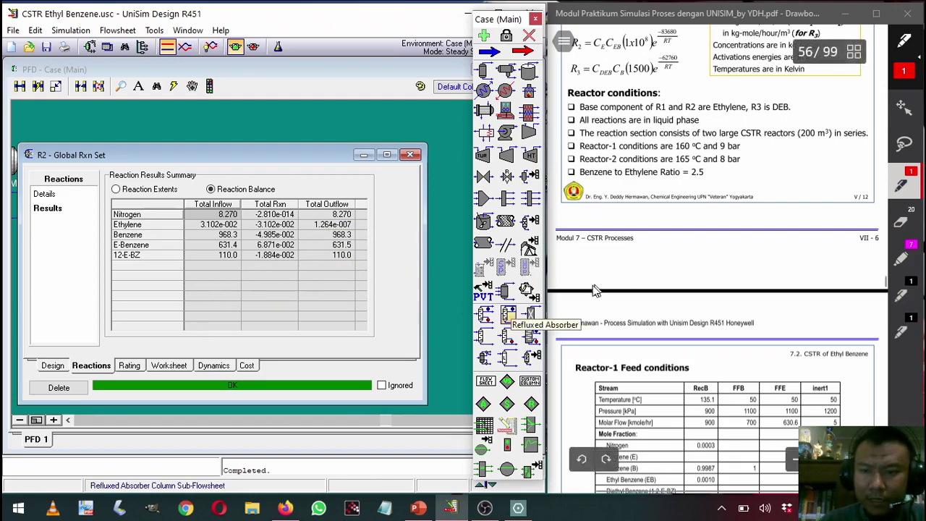
left_click(142, 190)
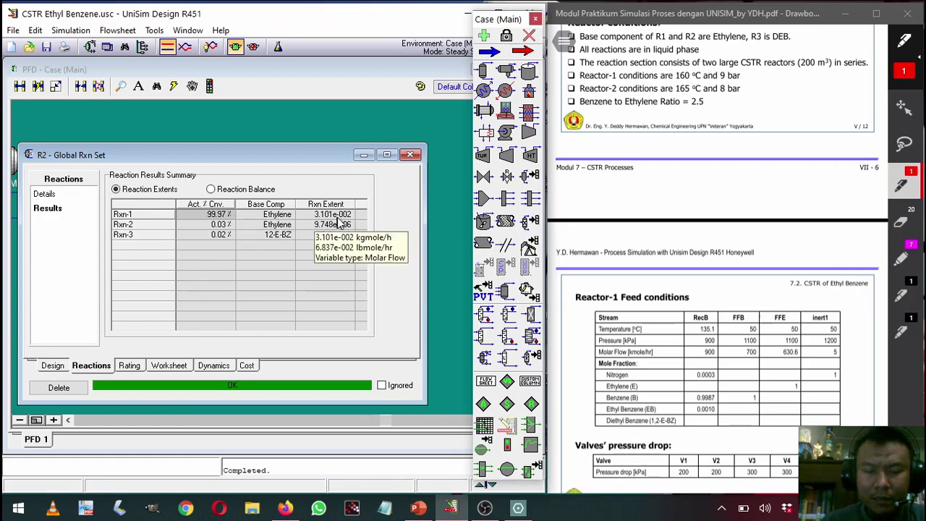
mouse_move(323, 230)
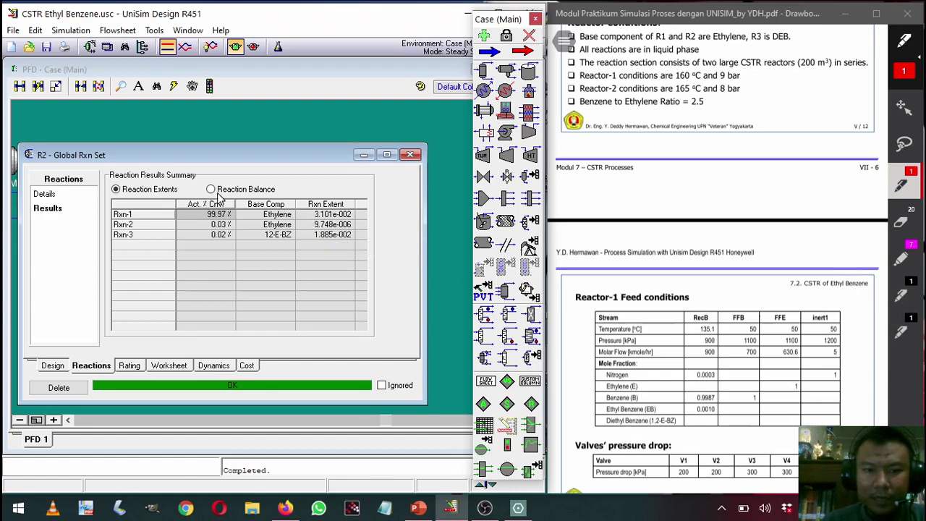
- Set the temperature of reactor R2's liquid outlet LR2out to 200 °C
left_click(132, 366)
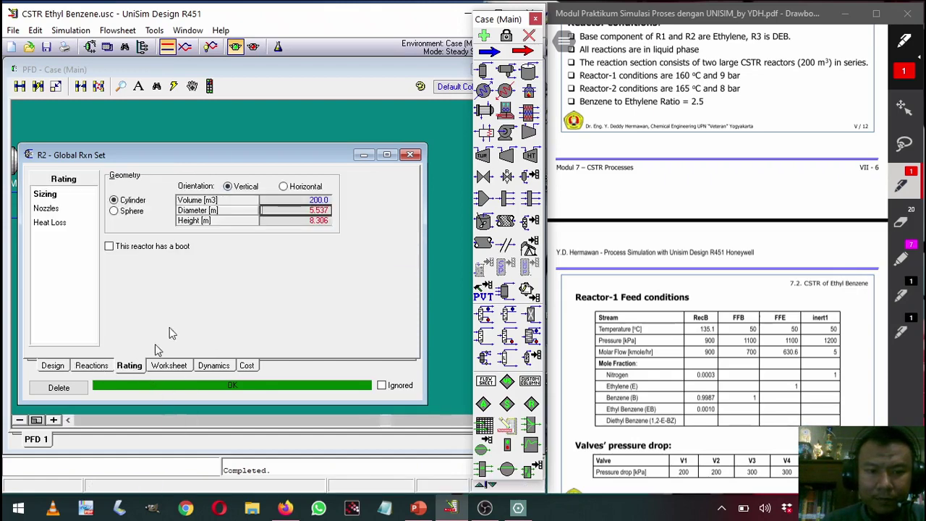
left_click(158, 365)
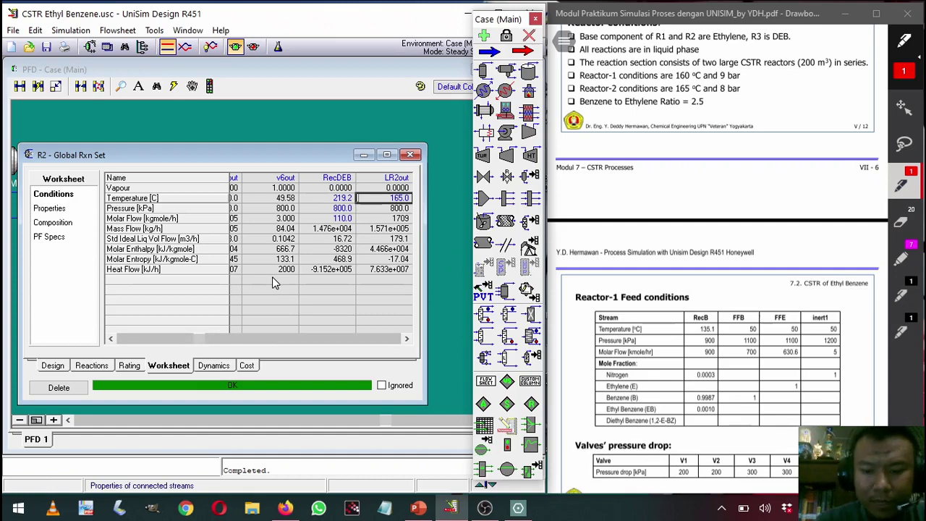
type("200")
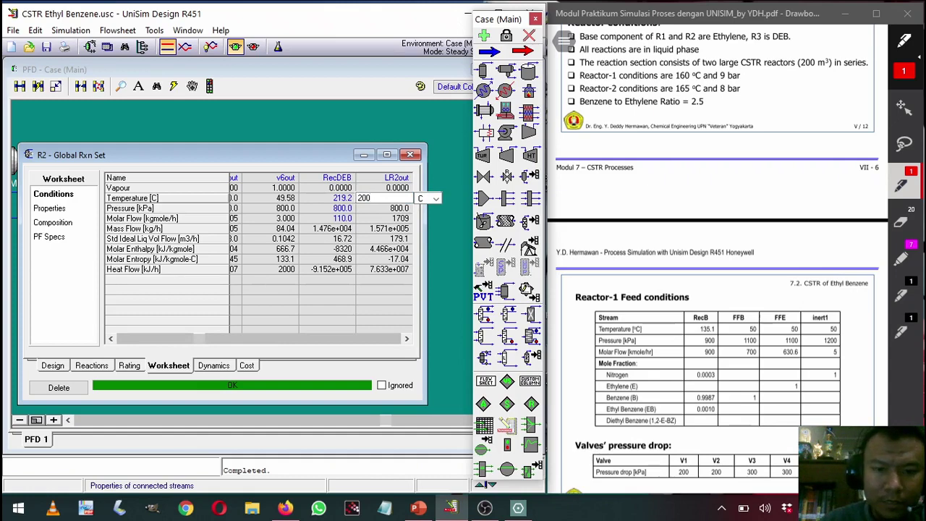
key("Return")
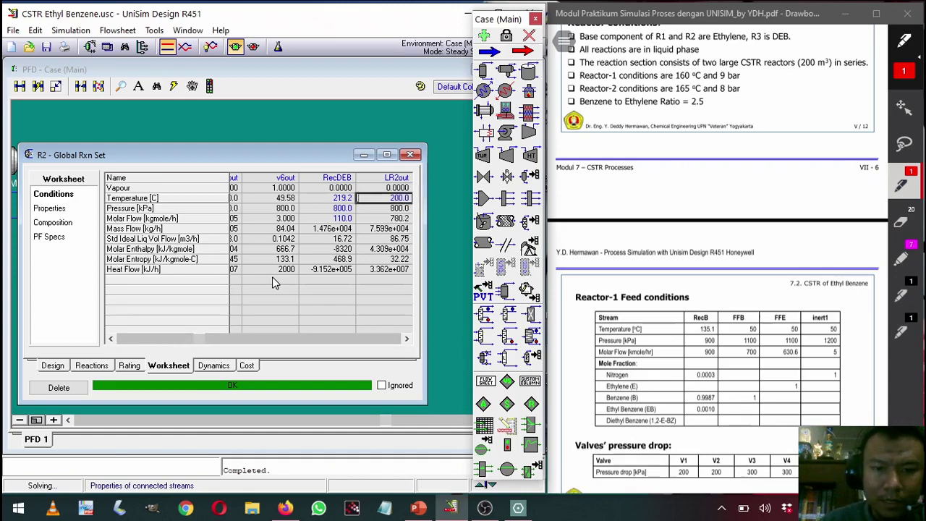
- Check how the 200 °C outlet temperature affects R2's reaction conversions, extents and component balance
left_click(91, 366)
left_click(209, 217)
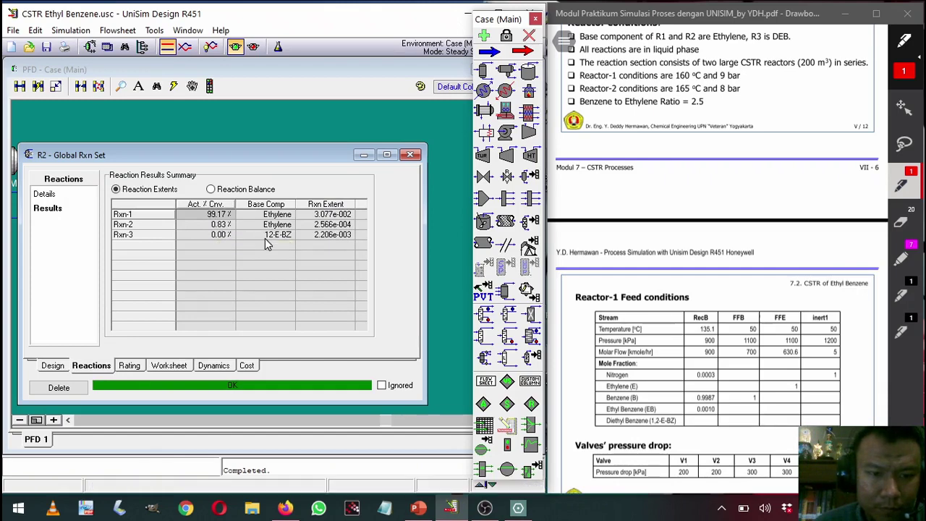
left_click(234, 192)
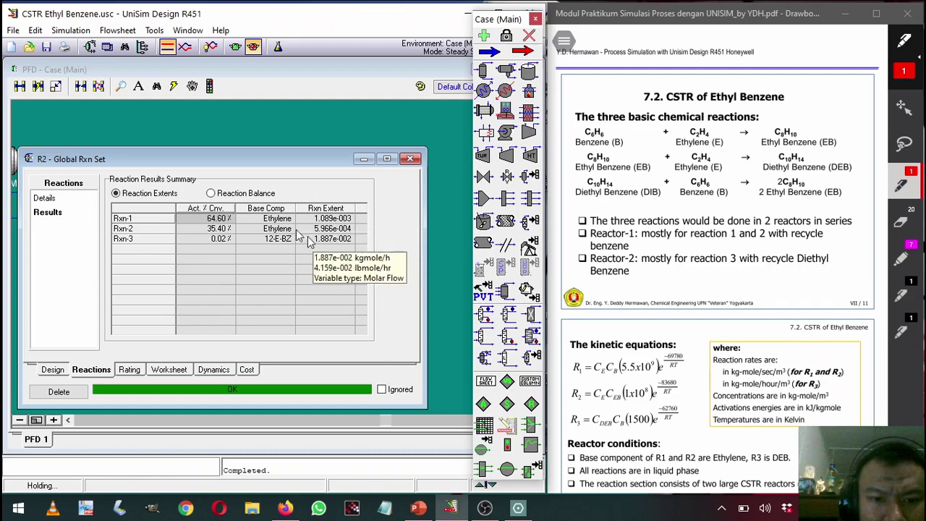
- Examine R2's component inflow, reacted amount and outflow alongside the conversion and extent of each reaction
left_click(211, 193)
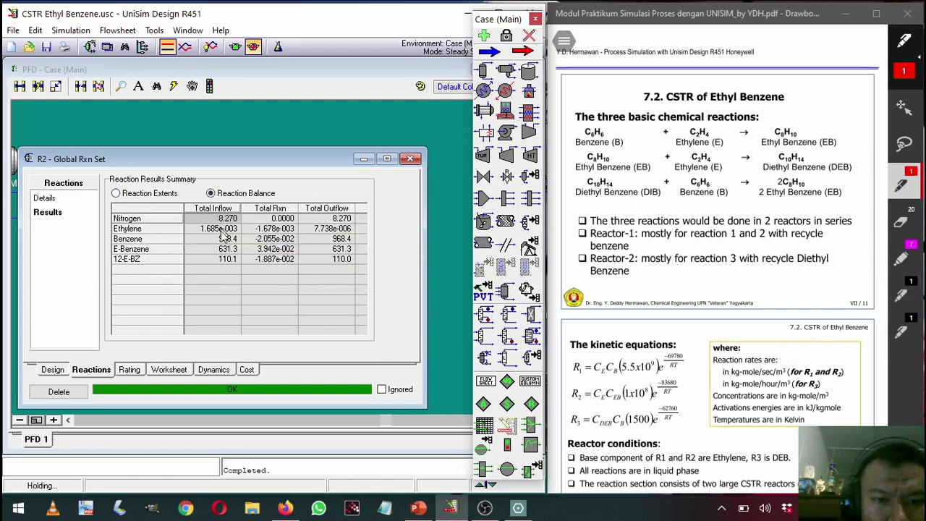
mouse_move(232, 220)
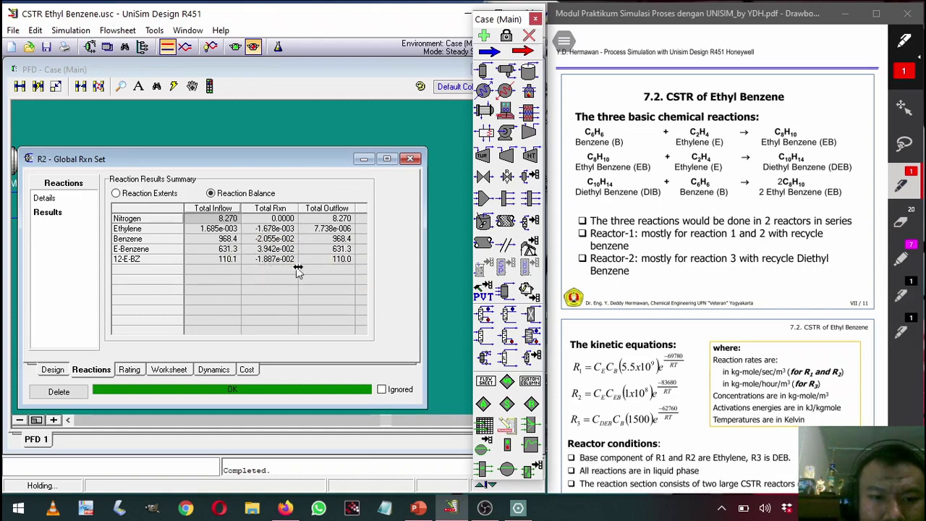
left_click(156, 194)
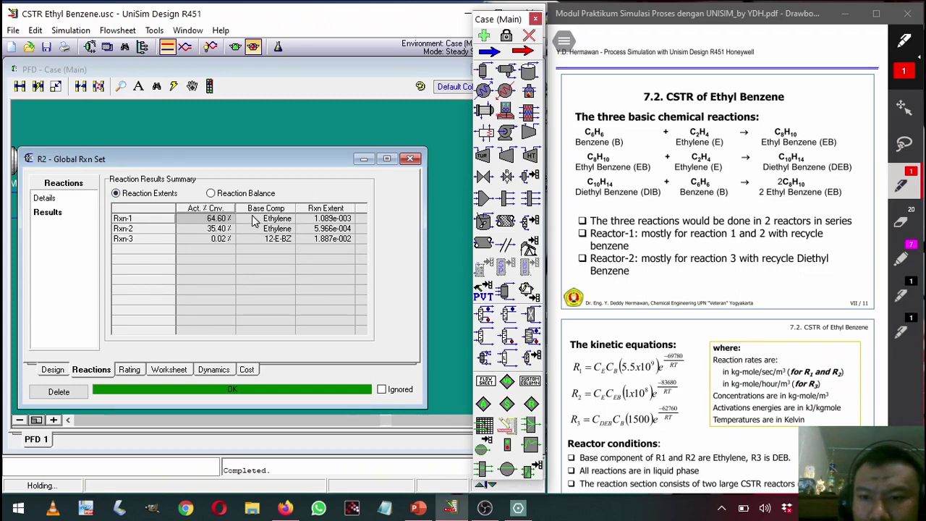
left_click(240, 196)
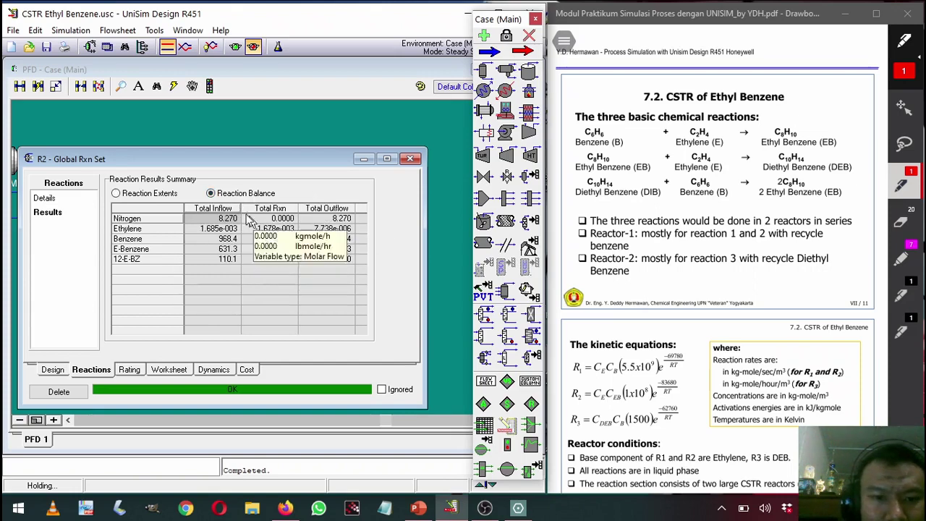
left_click(173, 195)
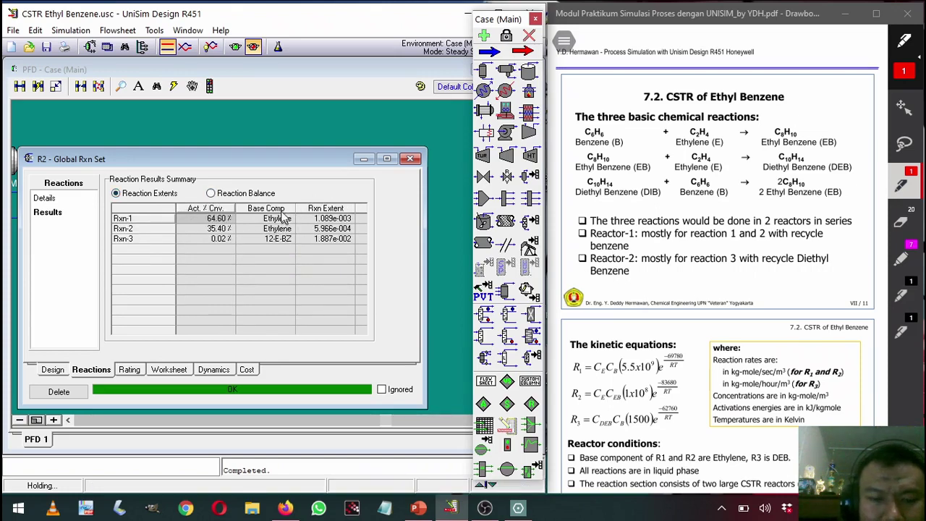
left_click(231, 196)
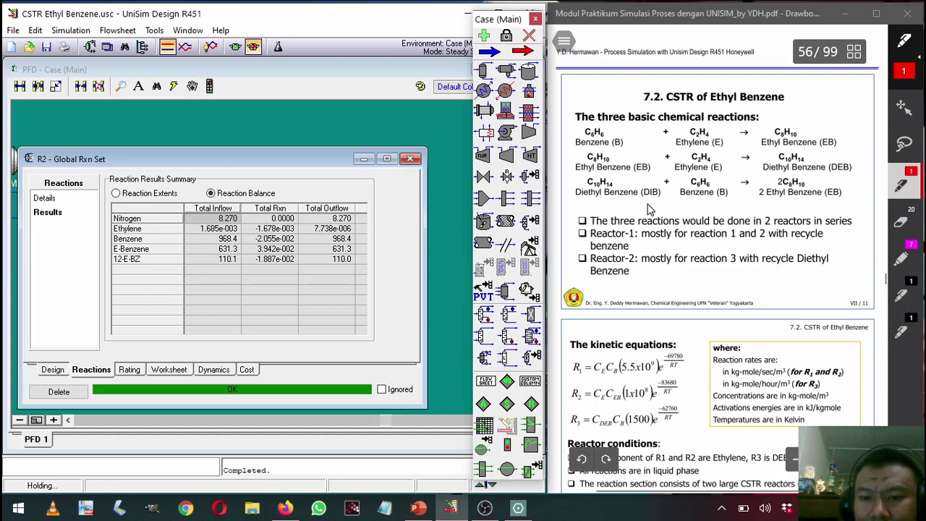
- Find the CSTR-2 conversion results in Fig. 7.11 of the module and compare them with R2's reaction extents and balance
scroll(649, 209, "down", 3)
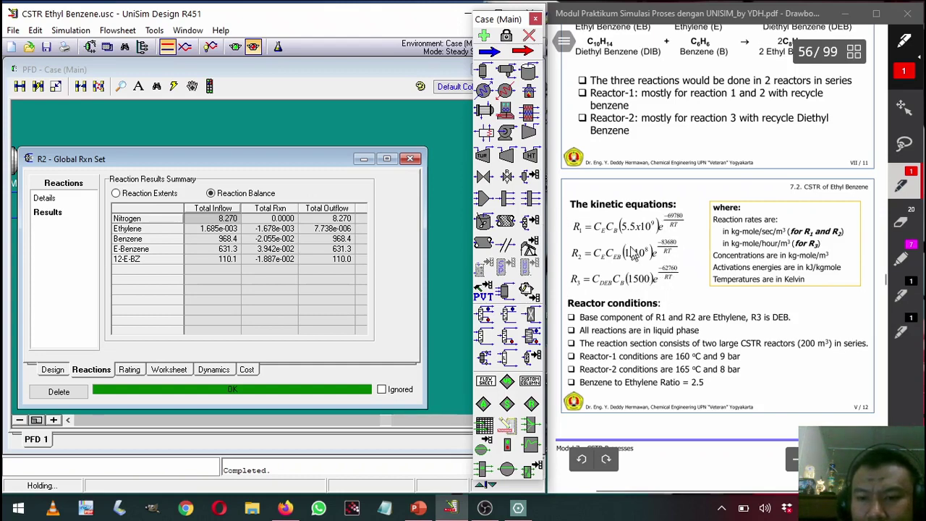
scroll(672, 271, "down", 2)
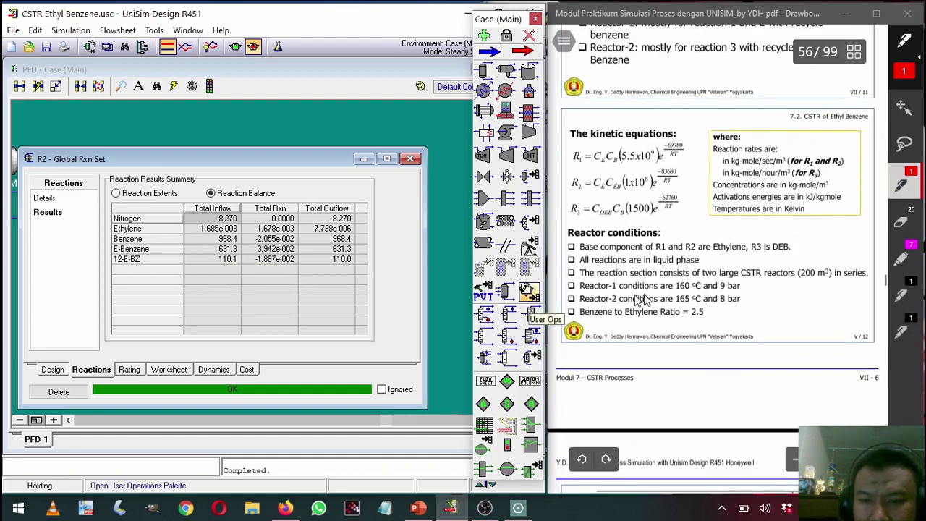
scroll(637, 300, "down", 6)
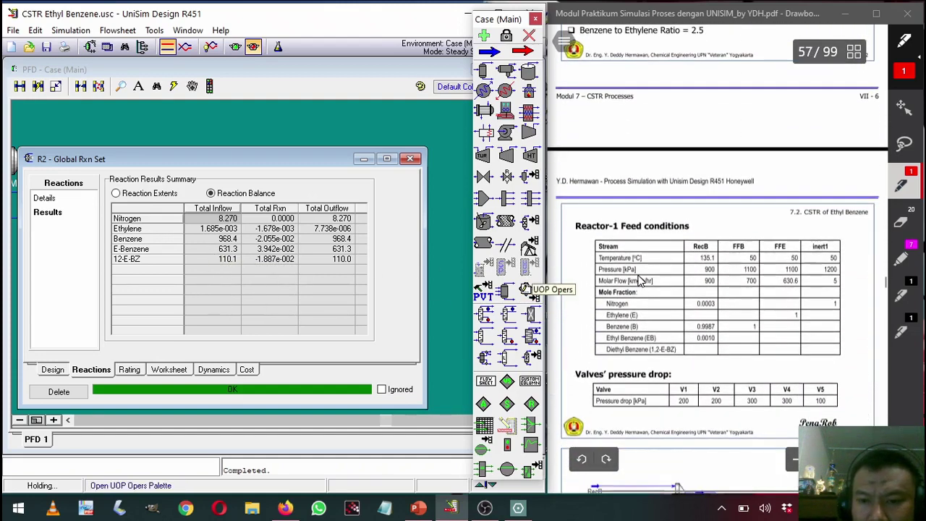
scroll(653, 289, "down", 5)
scroll(653, 289, "down", 6)
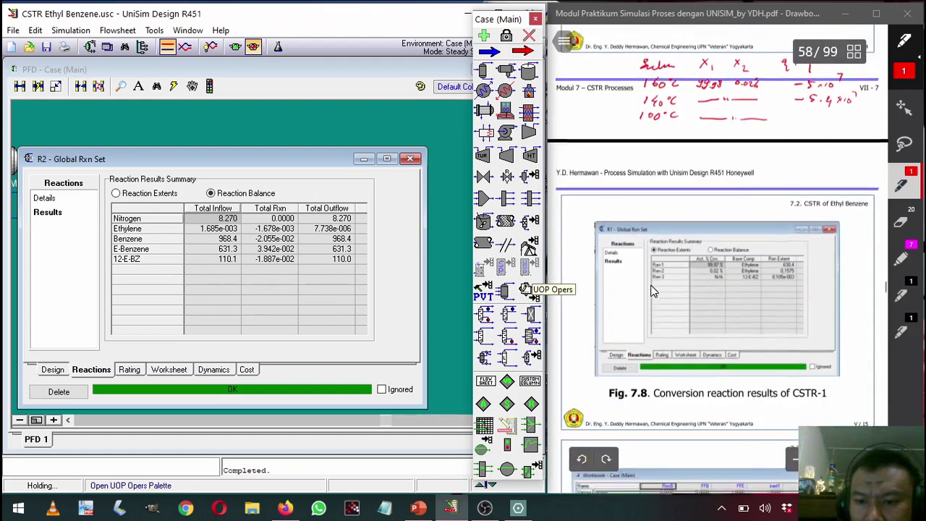
scroll(651, 290, "down", 6)
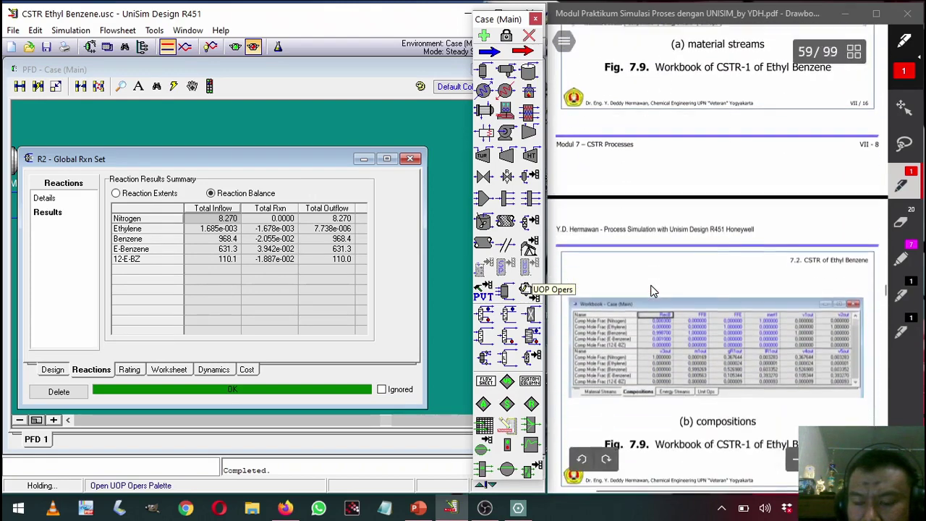
scroll(651, 291, "down", 6)
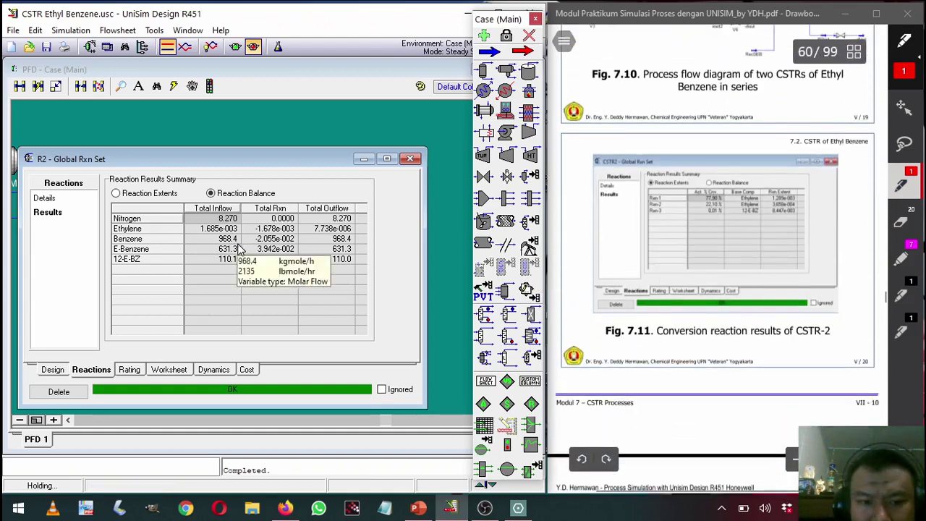
left_click(115, 193)
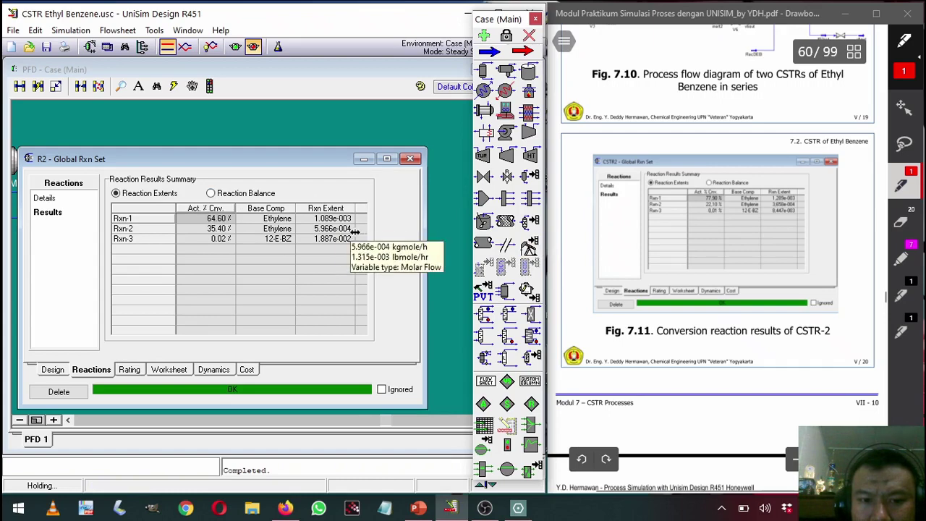
left_click(211, 193)
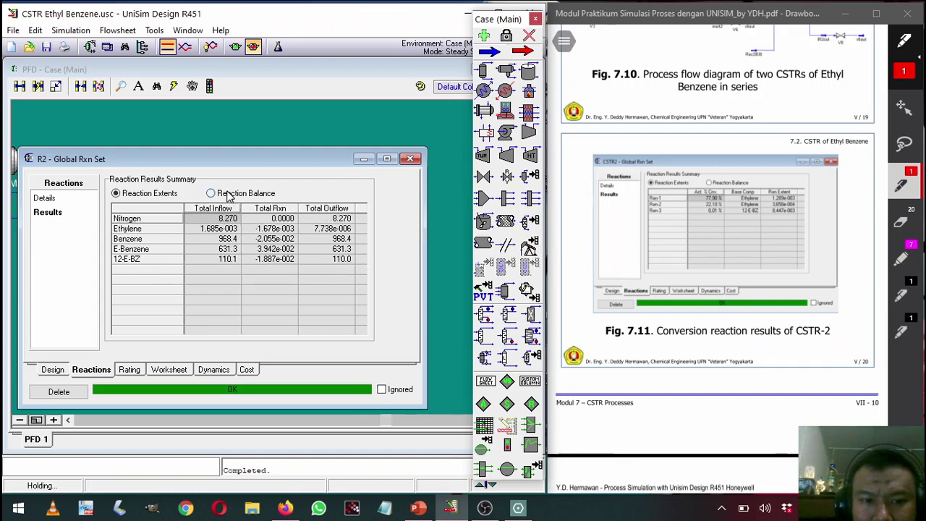
- Show R2's reaction extents again and look up the material stream and composition workbooks in Fig. 7.12 of the module
left_click(134, 196)
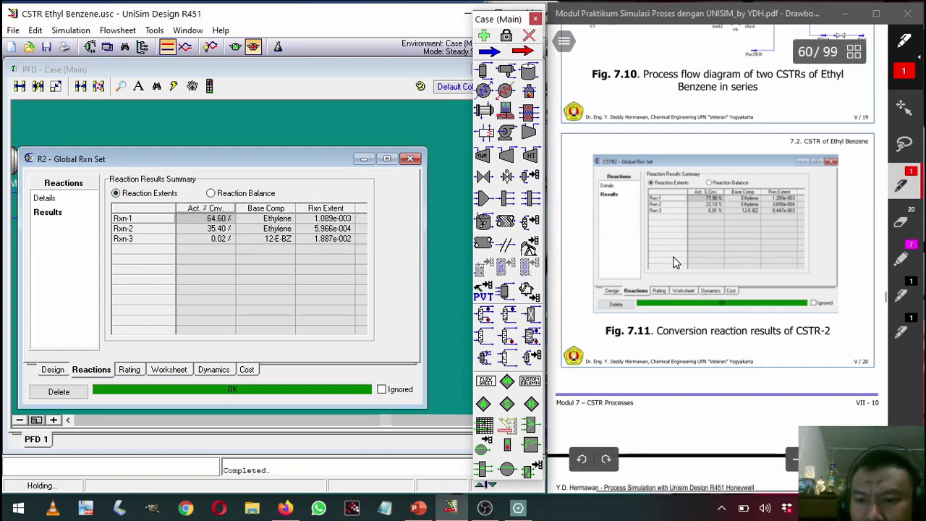
scroll(673, 262, "down", 10)
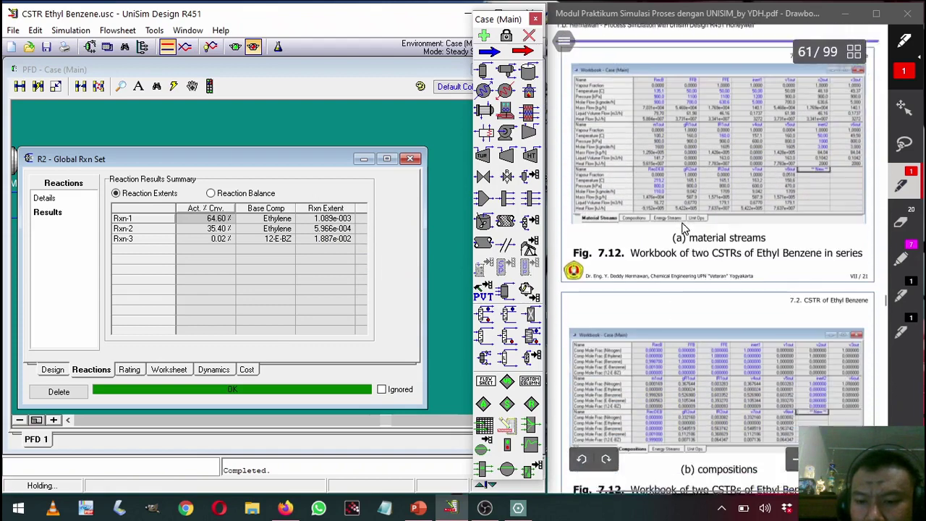
scroll(683, 229, "down", 4)
scroll(684, 229, "up", 2)
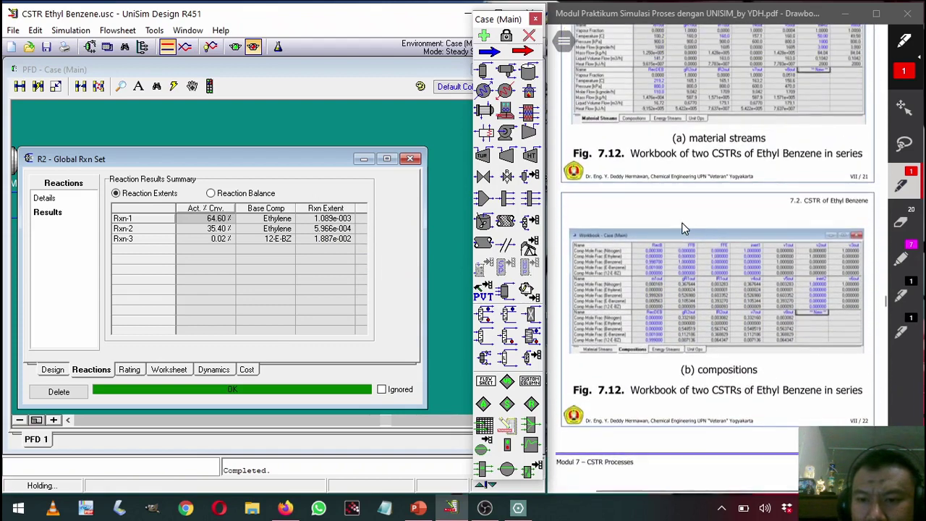
scroll(684, 228, "up", 2)
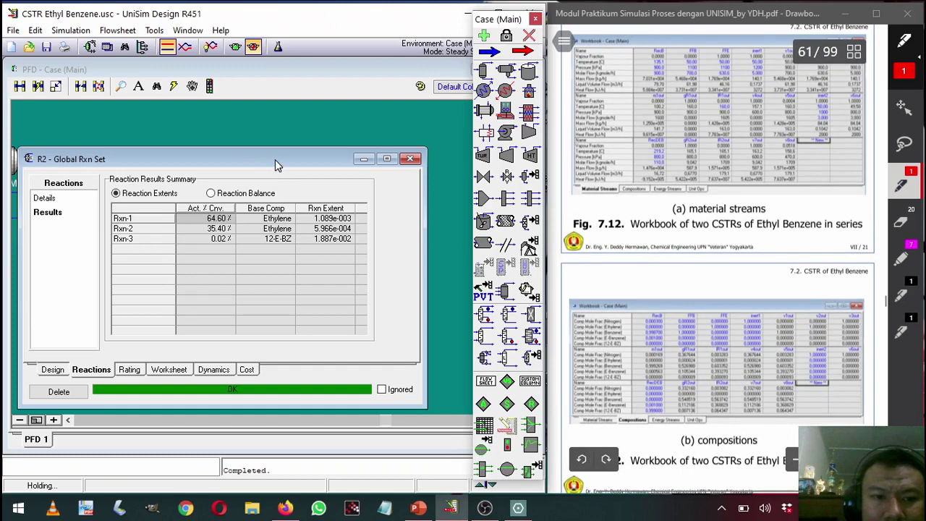
- Minimize R2's property window and review the flowsheet section from mixer M1 through reactors R1 and R2
left_click_drag(275, 165, 294, 140)
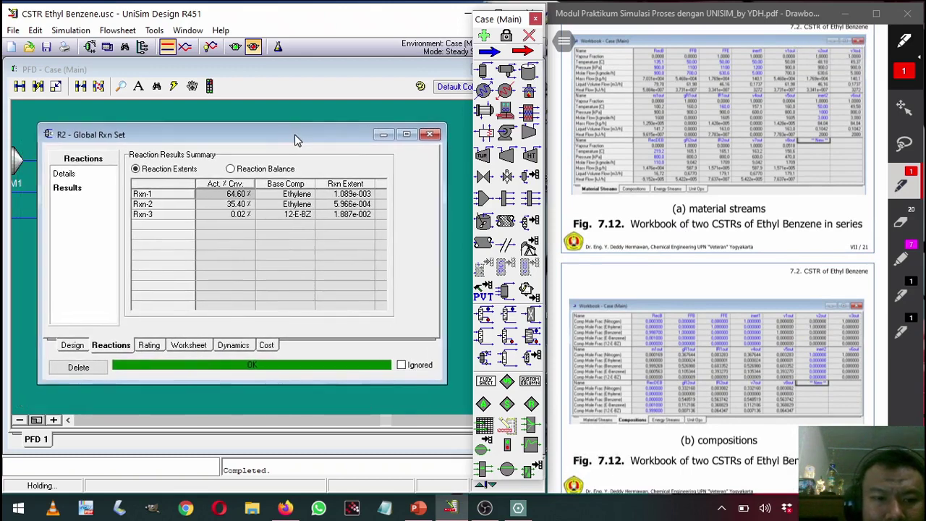
left_click(383, 136)
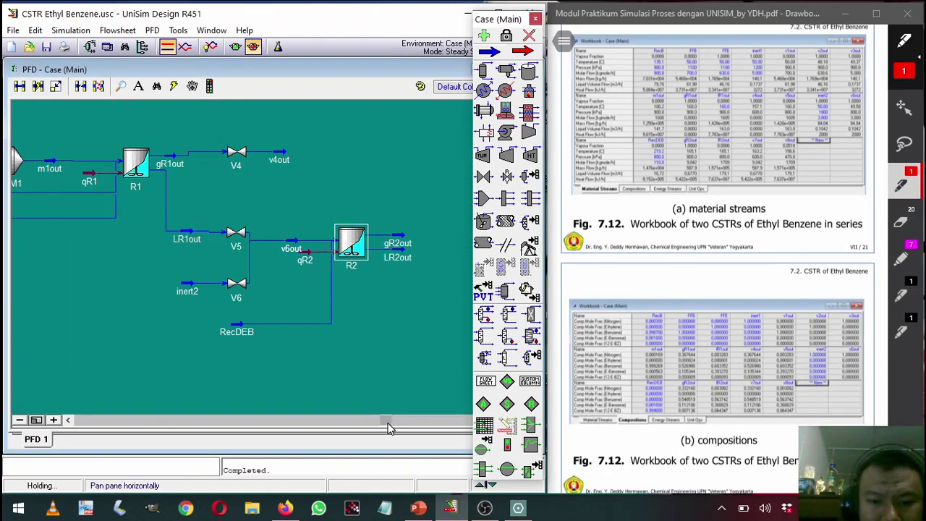
left_click_drag(386, 427, 371, 420)
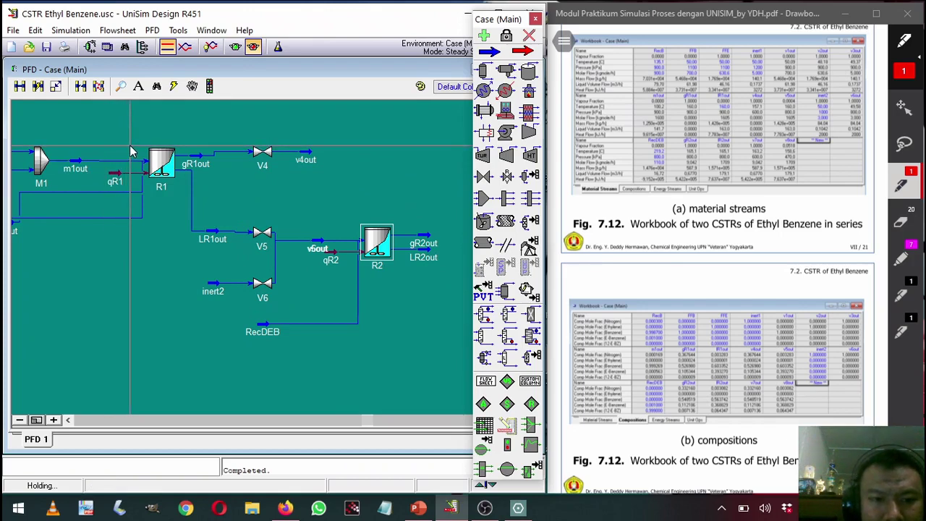
mouse_move(151, 184)
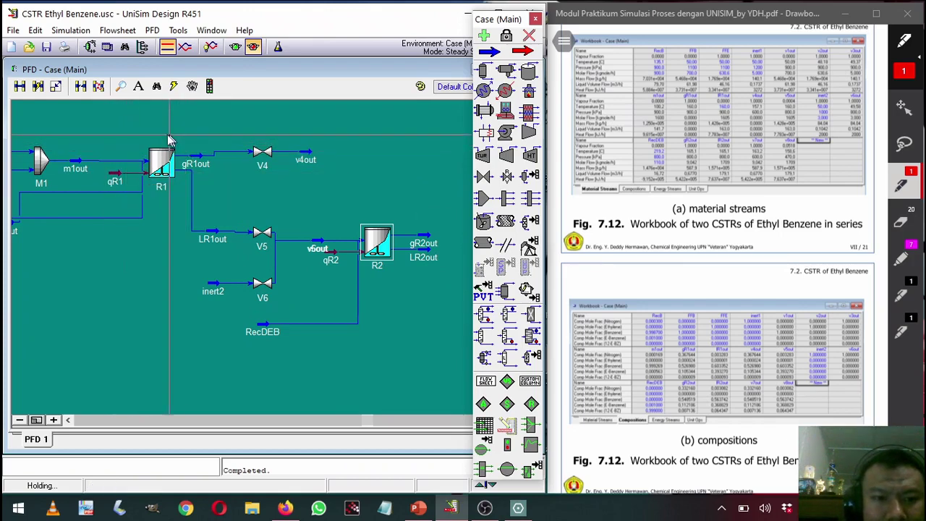